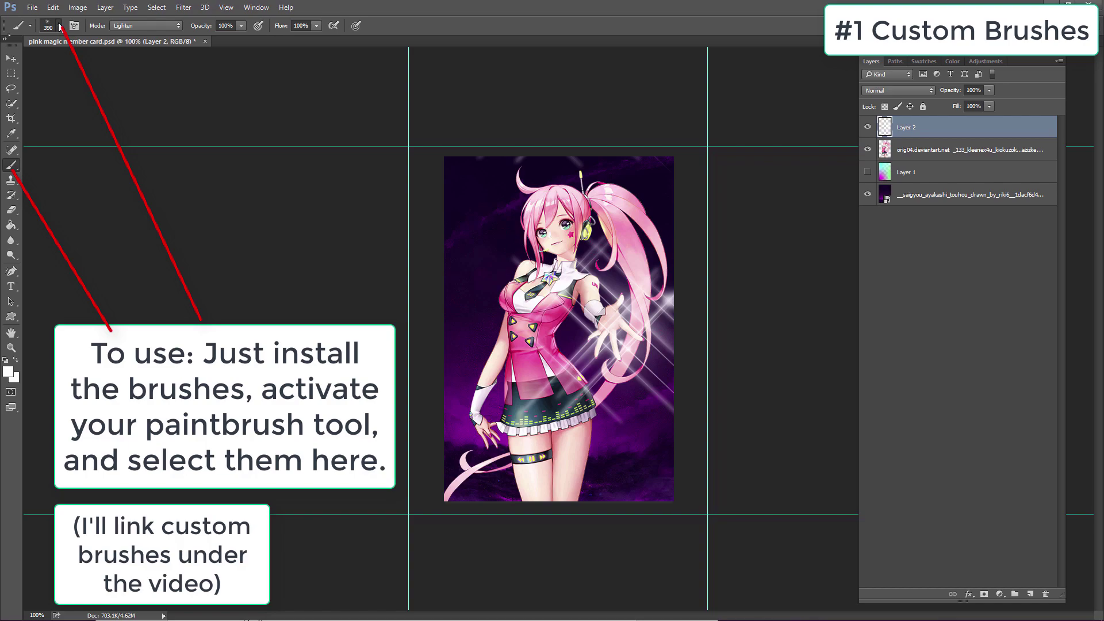
Stamp two light rays on the card with the 2499 px light-ray brush preset.
left_click(60, 26)
left_click(283, 252)
left_click(615, 100)
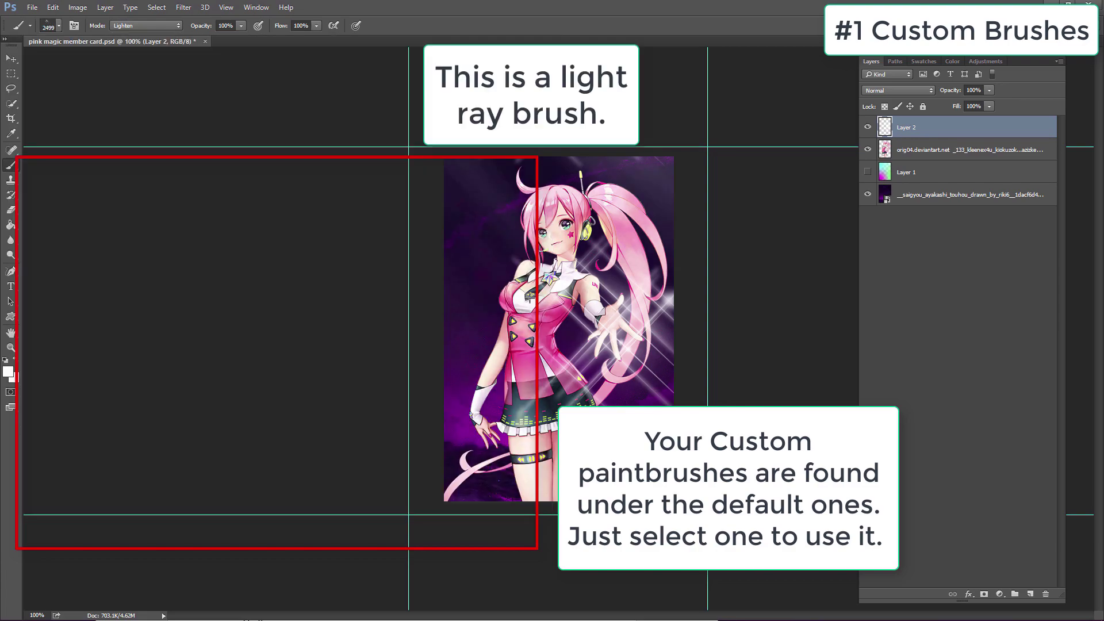
left_click(456, 195)
left_click(578, 170)
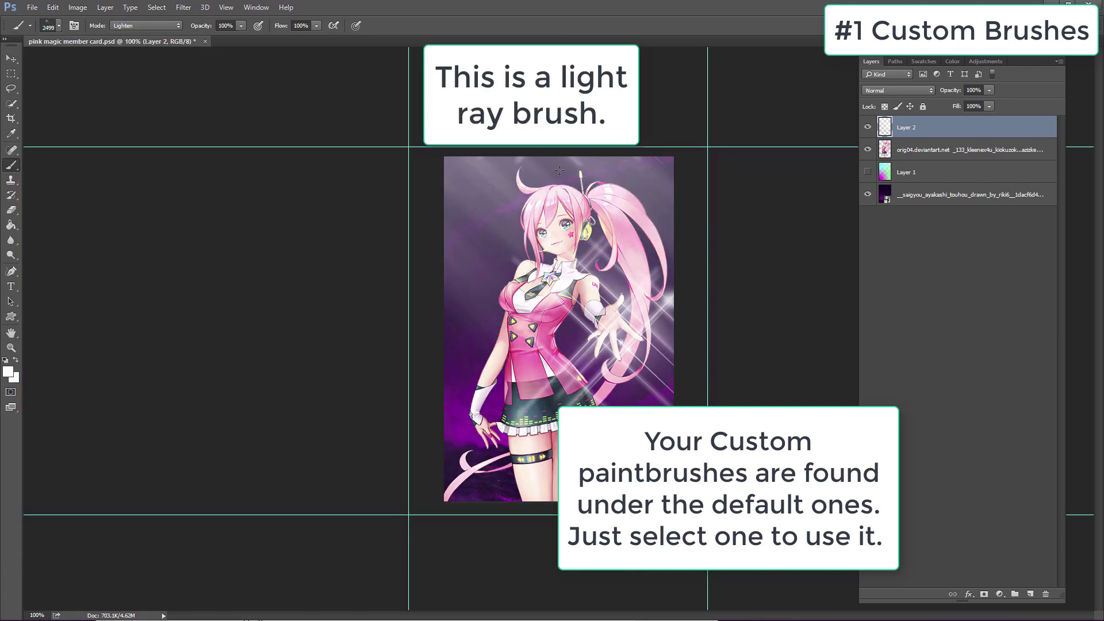
Add an empty Layer 3 on top and hide Layer 2's light-ray effect.
key("v")
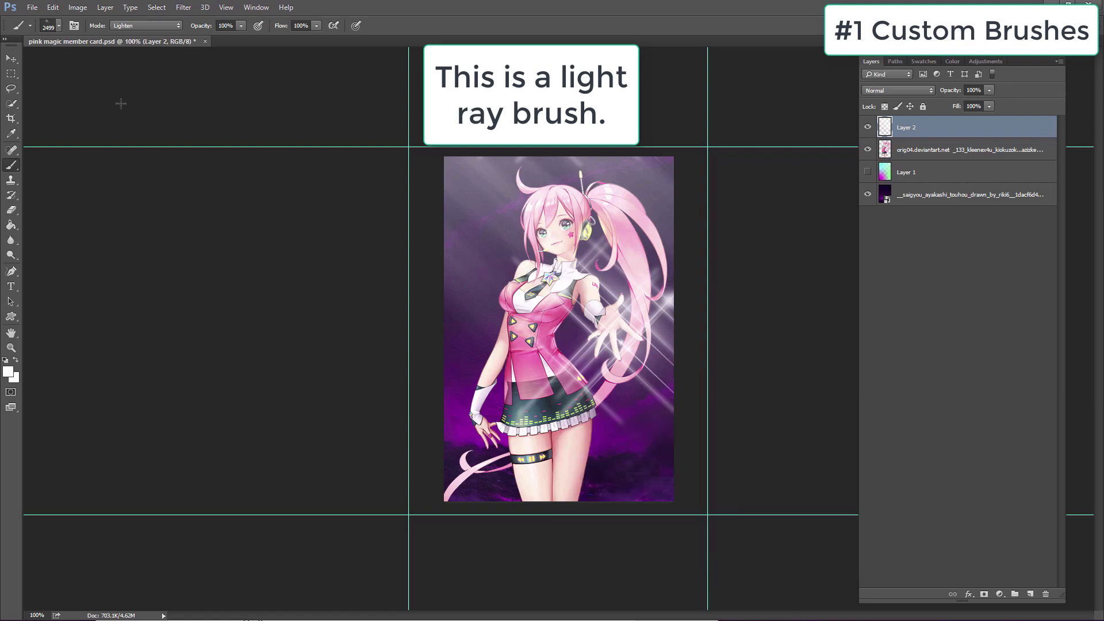
left_click(105, 7)
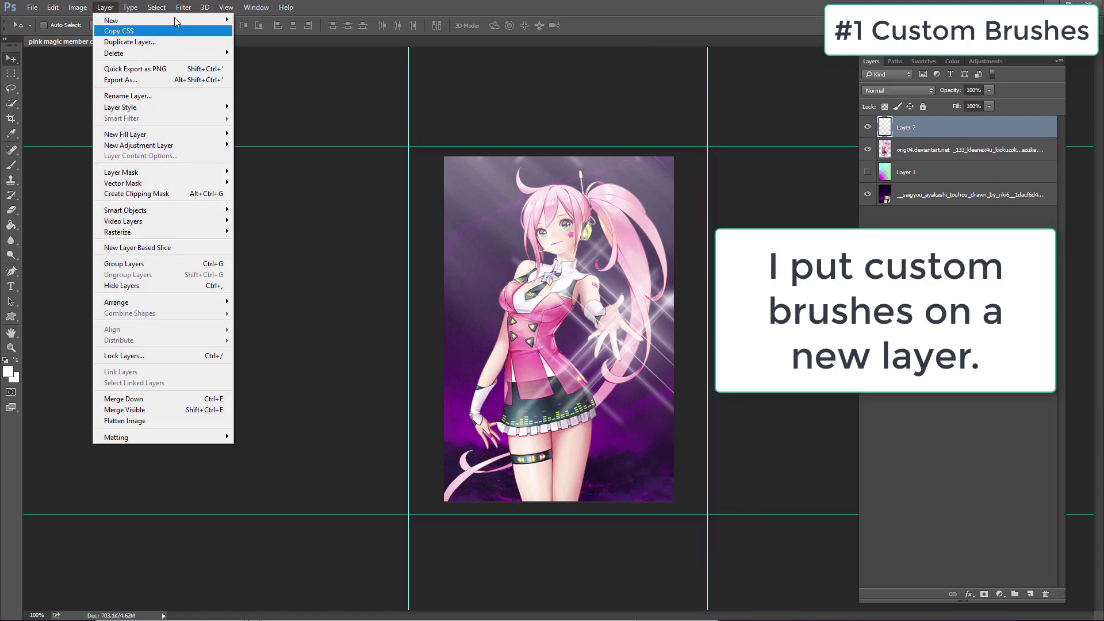
mouse_move(115, 20)
left_click(256, 20)
key("Return")
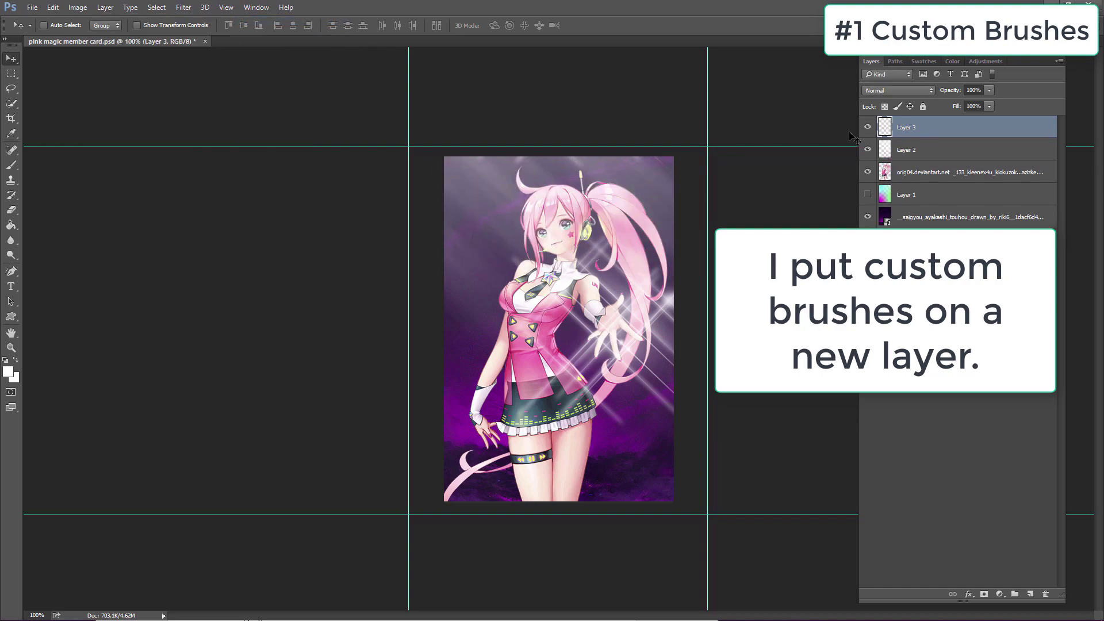
left_click(868, 150)
left_click(15, 166)
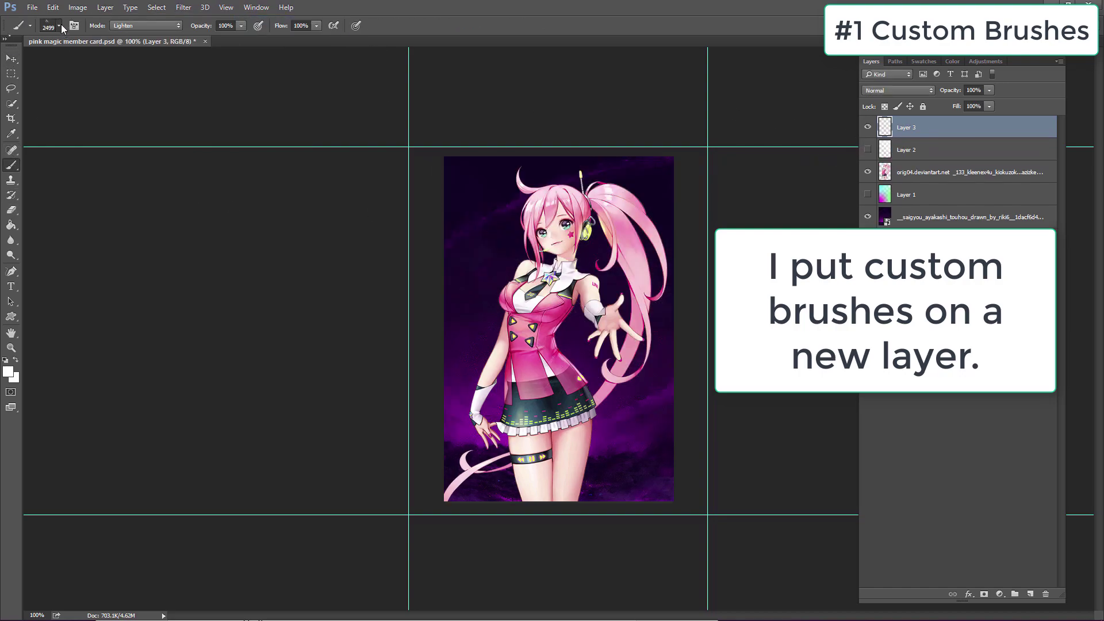
Paint a white light streak across the hand and legs on Layer 3 using a custom streak brush.
right_click(170, 247)
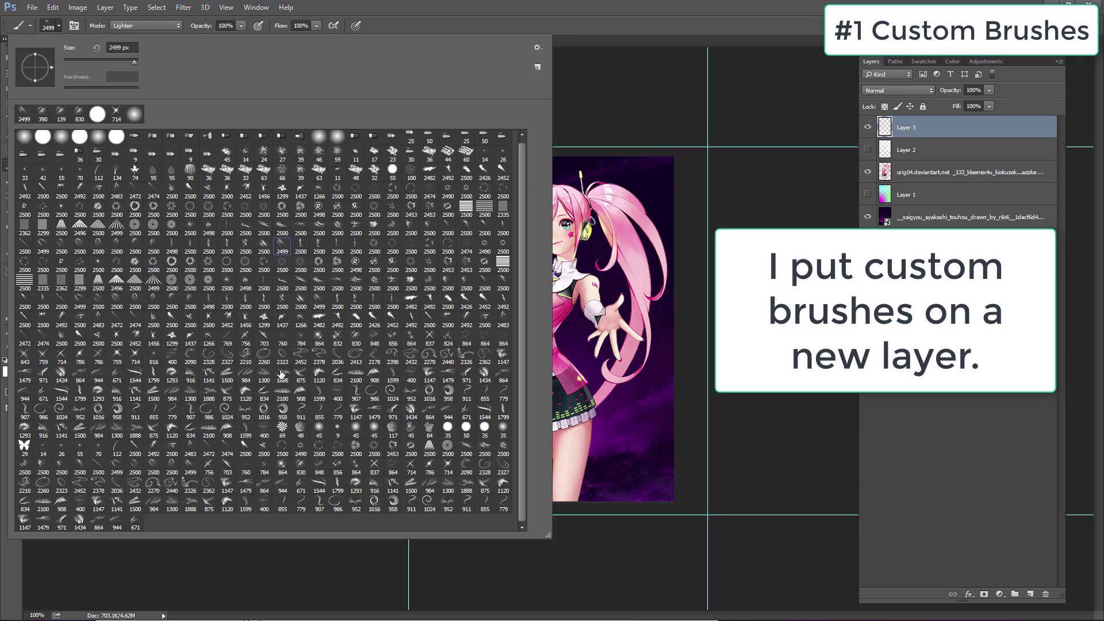
double_click(301, 411)
left_click(656, 363)
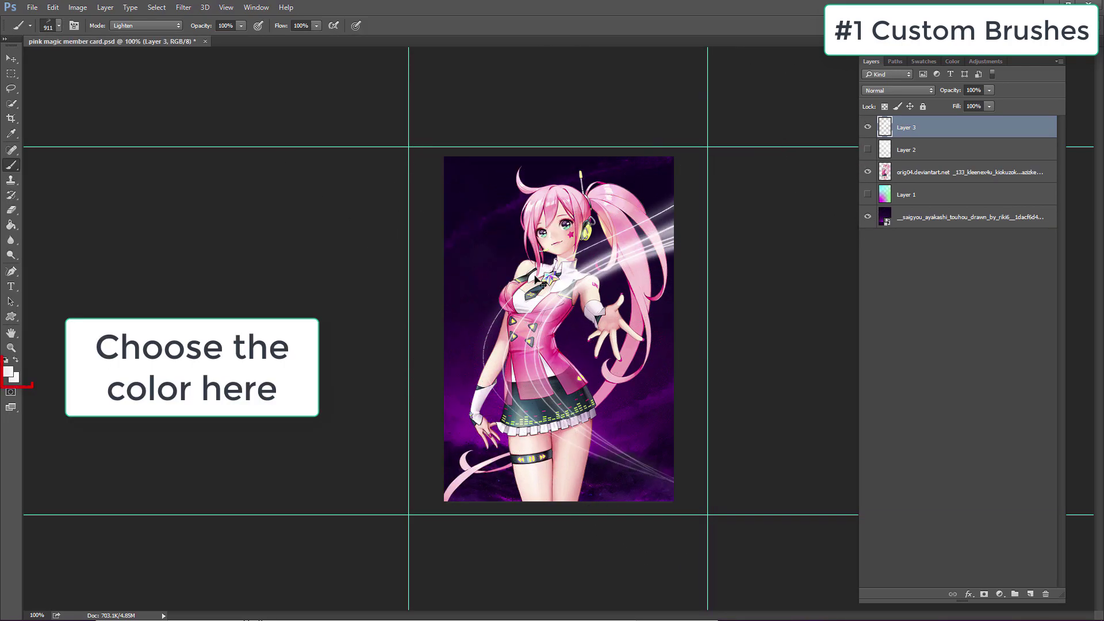
key("ctrl+z")
left_click(596, 366)
key("ctrl+z")
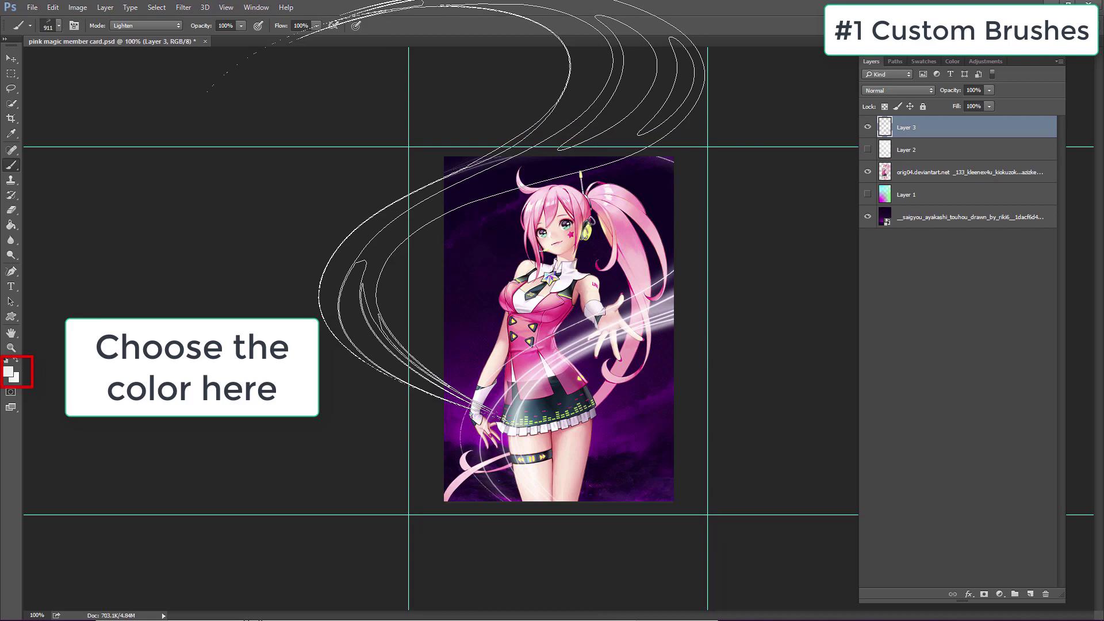
left_click(627, 460)
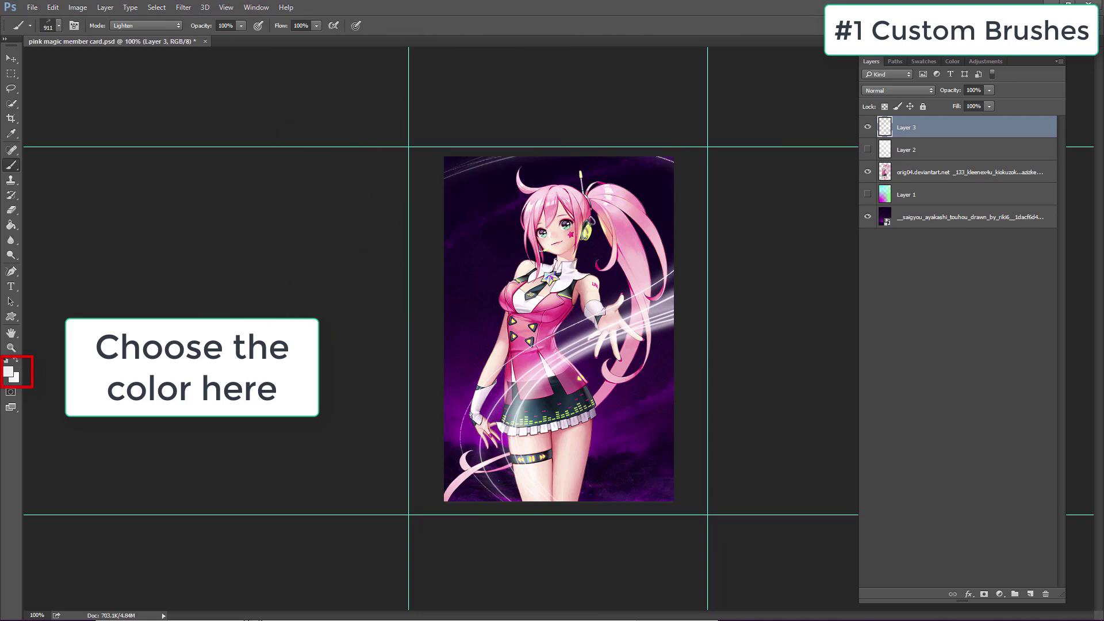
Give Layer 3 a purple d800ff outer glow, then download the DeviantArt lightning brush set.
double_click(946, 132)
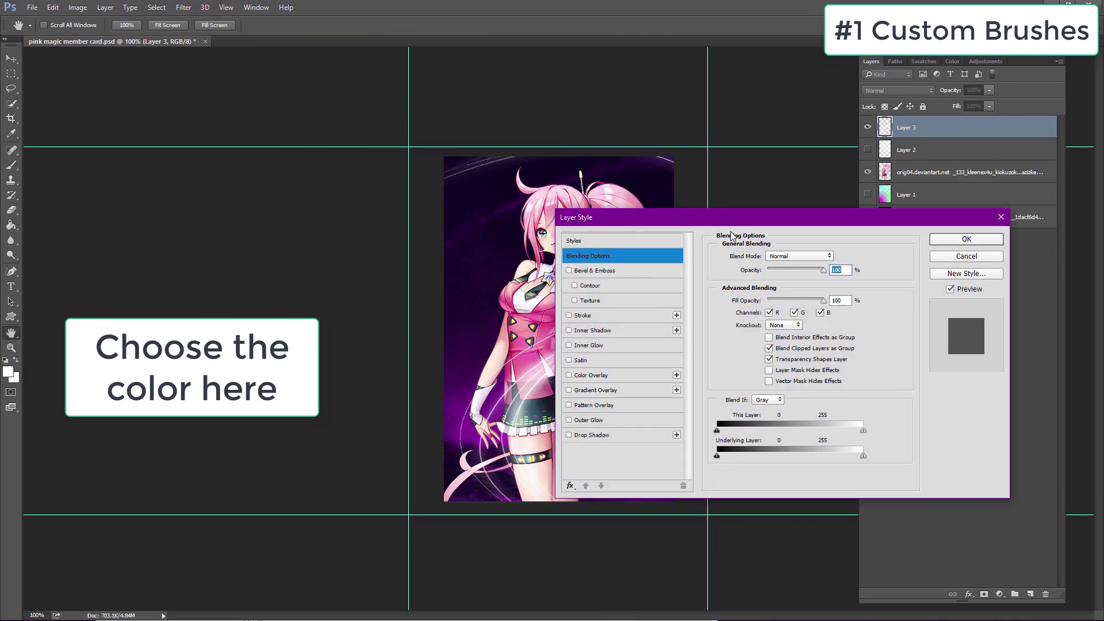
left_click_drag(716, 221, 826, 244)
left_click(702, 443)
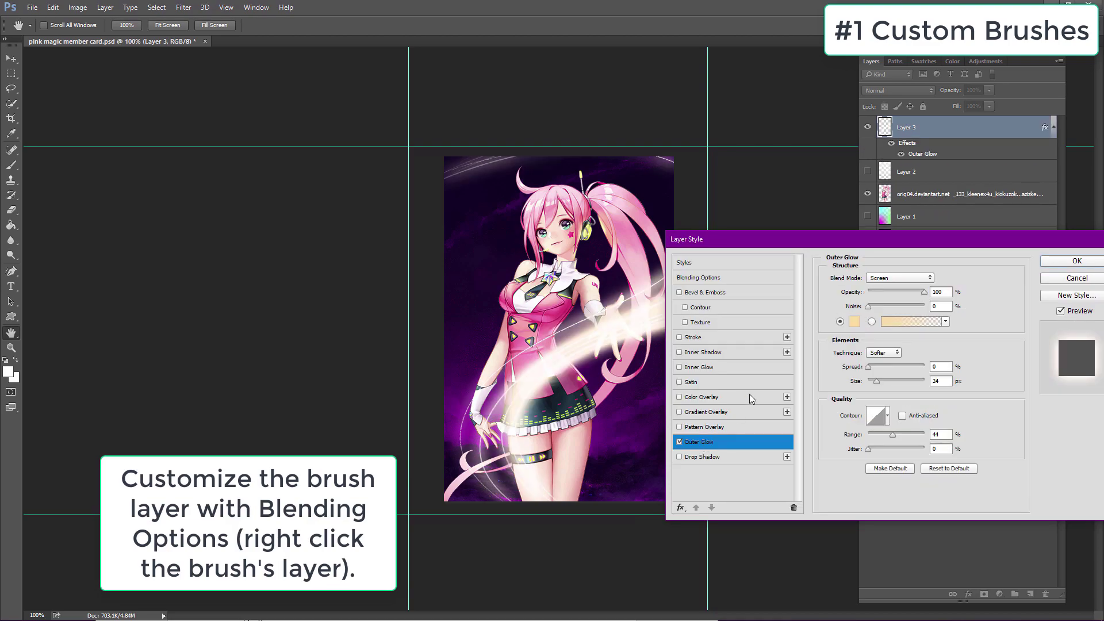
left_click(851, 321)
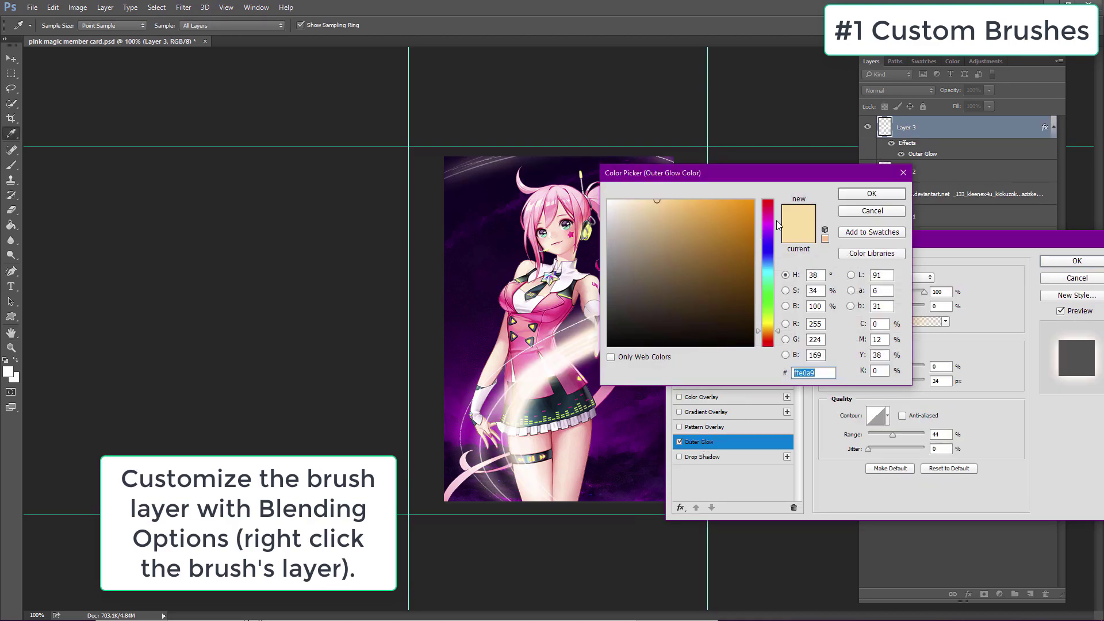
left_click(768, 228)
left_click(754, 201)
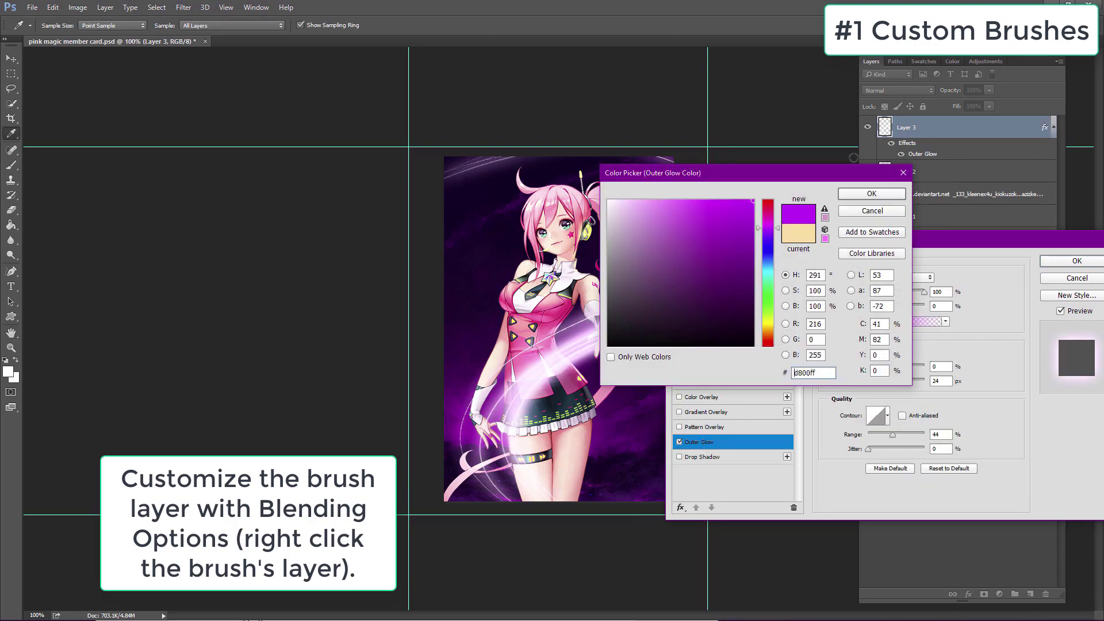
left_click(857, 196)
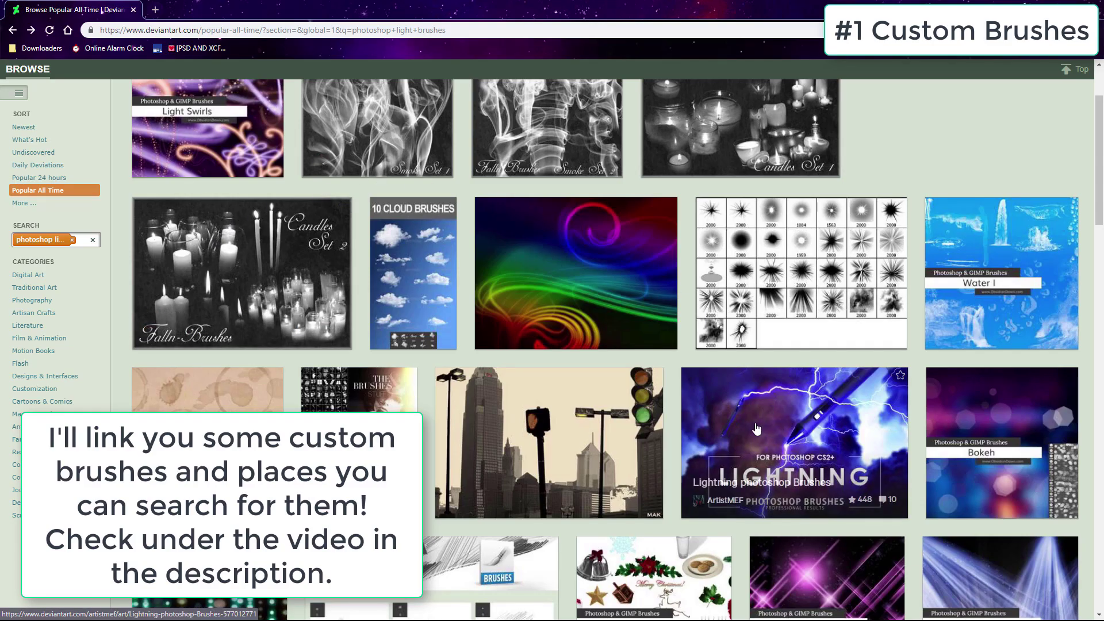
left_click(757, 429)
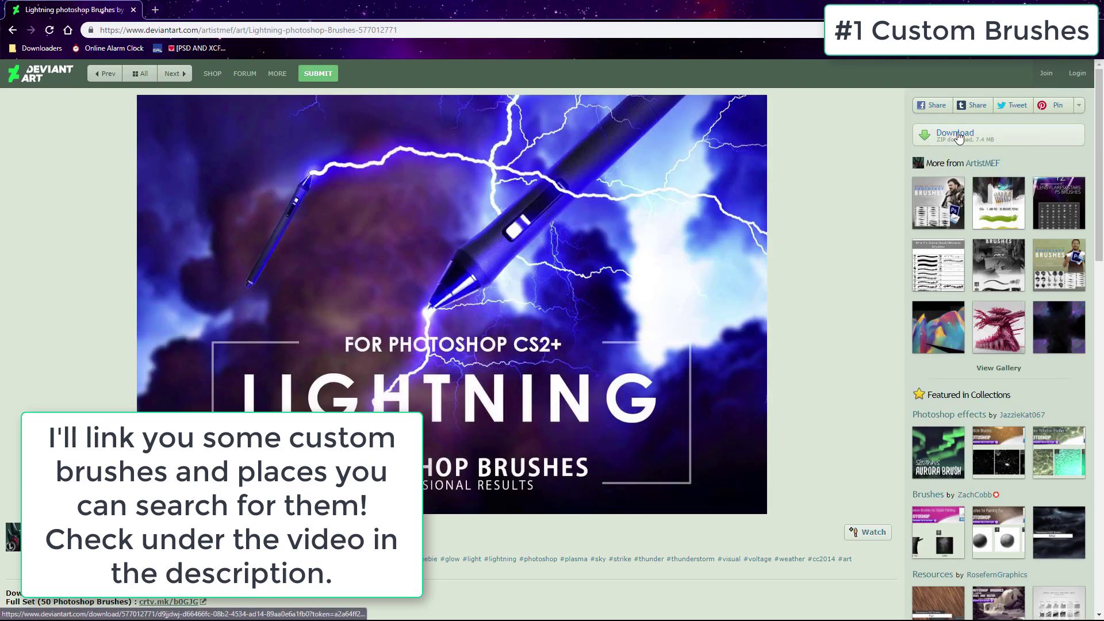
left_click(956, 135)
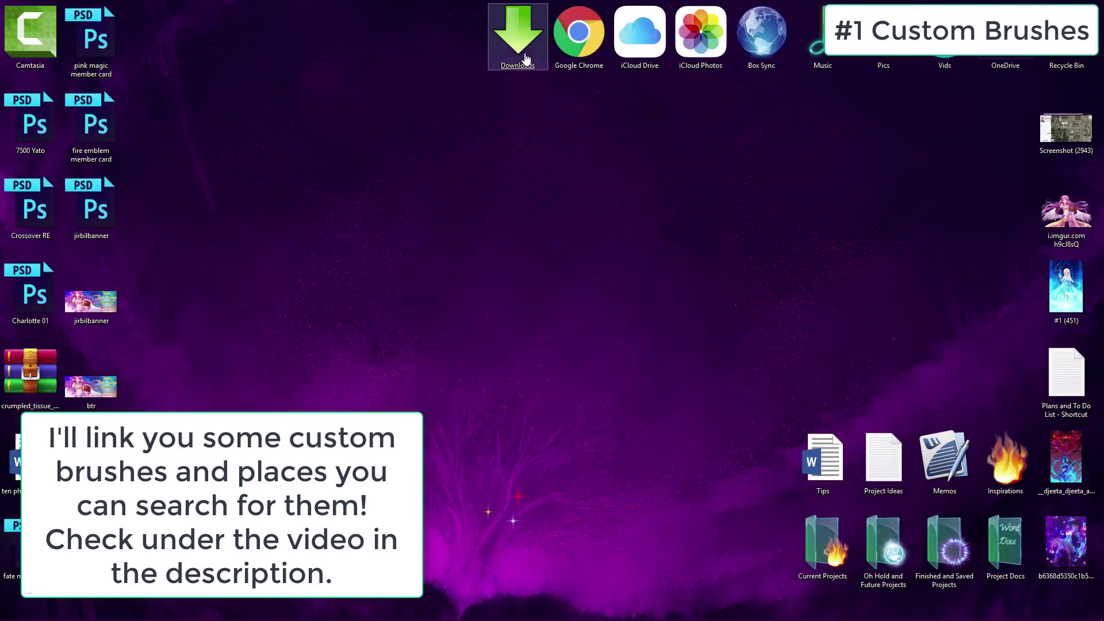
Extract the lightning brushes RAR in Downloads to its own folder and install the CS2+ ABR file.
double_click(525, 58)
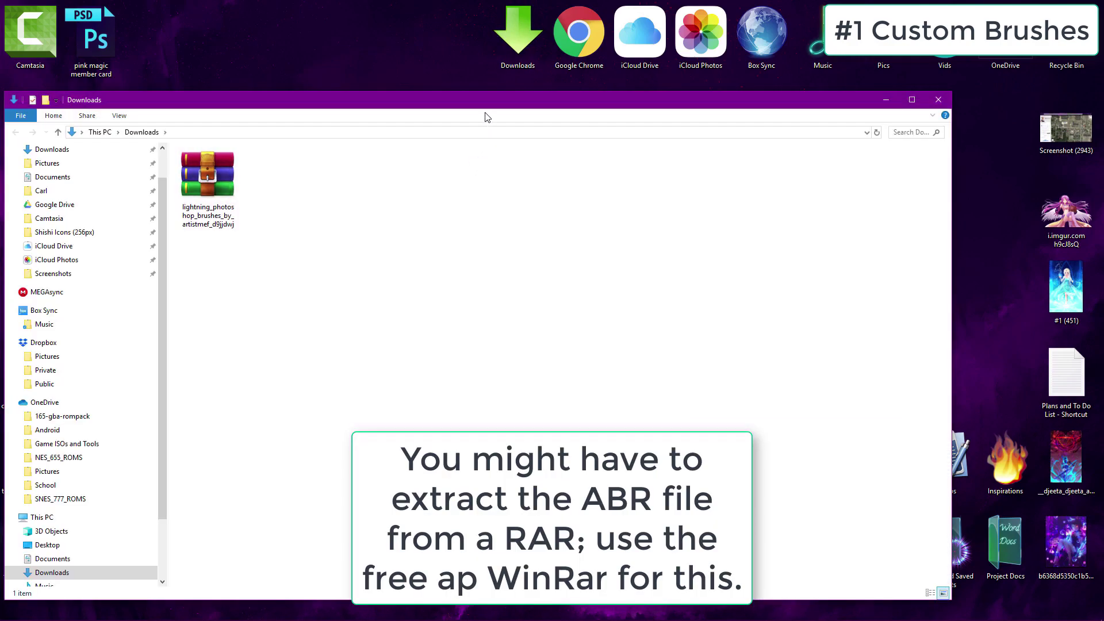
right_click(222, 199)
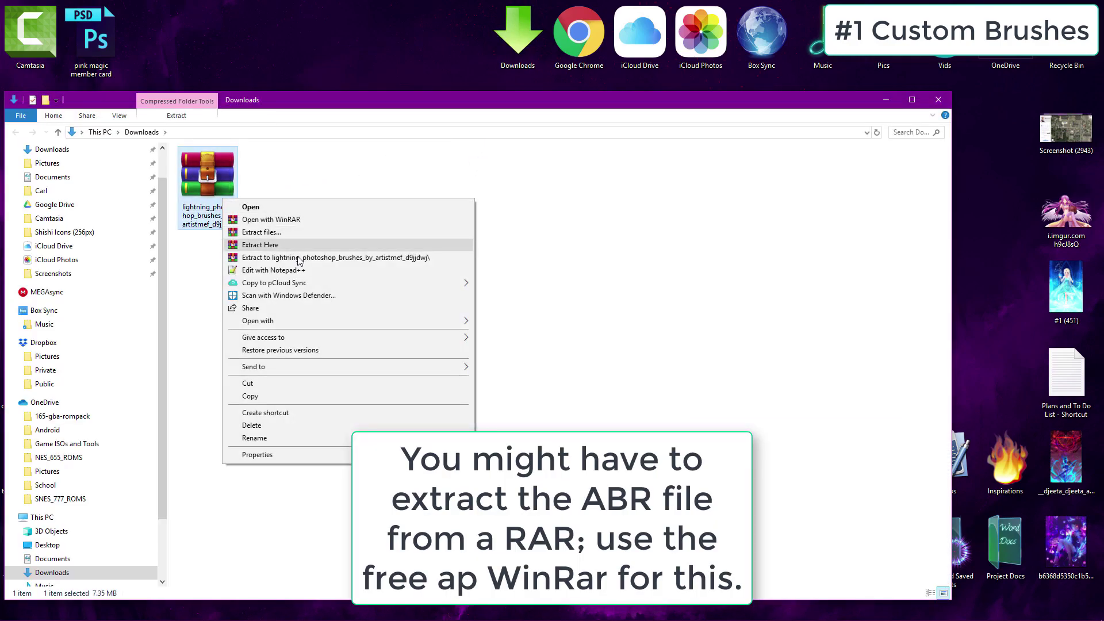
left_click(309, 258)
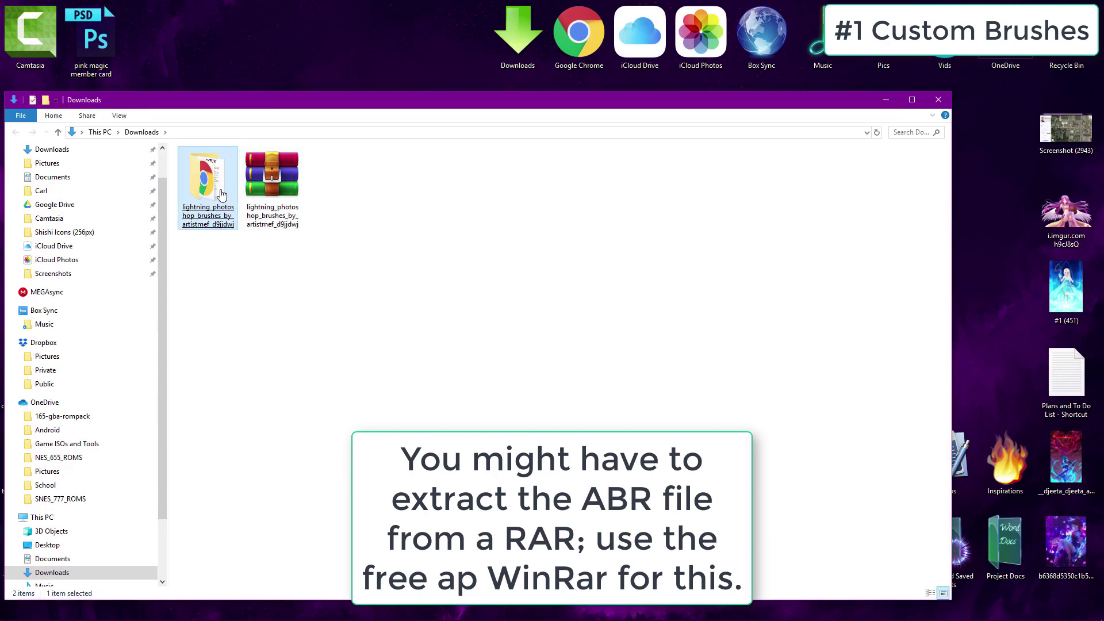
double_click(216, 184)
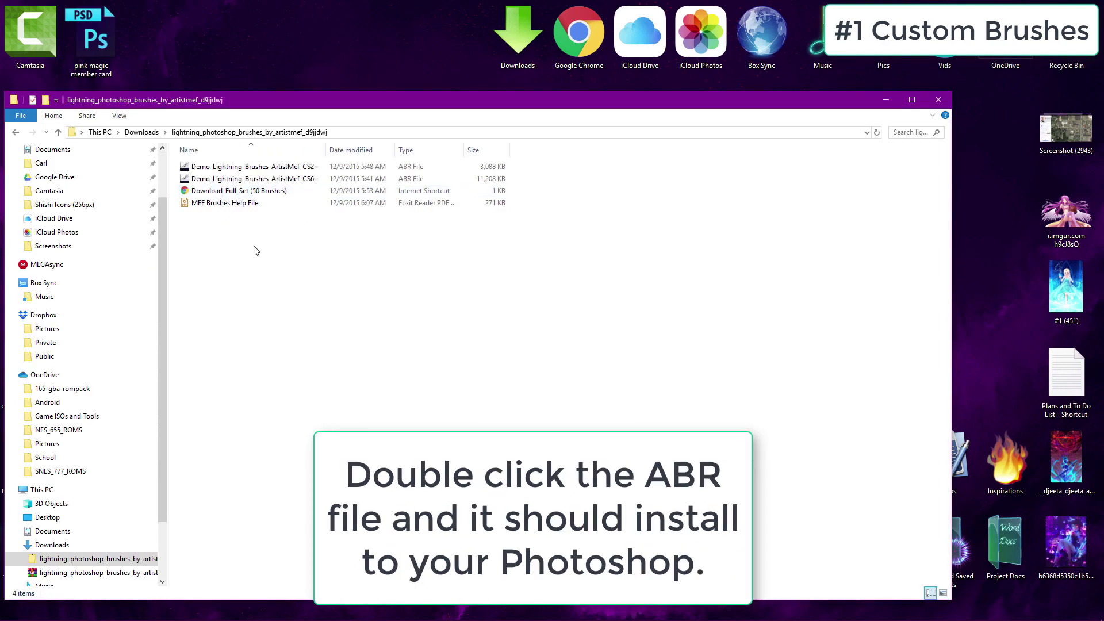
double_click(255, 168)
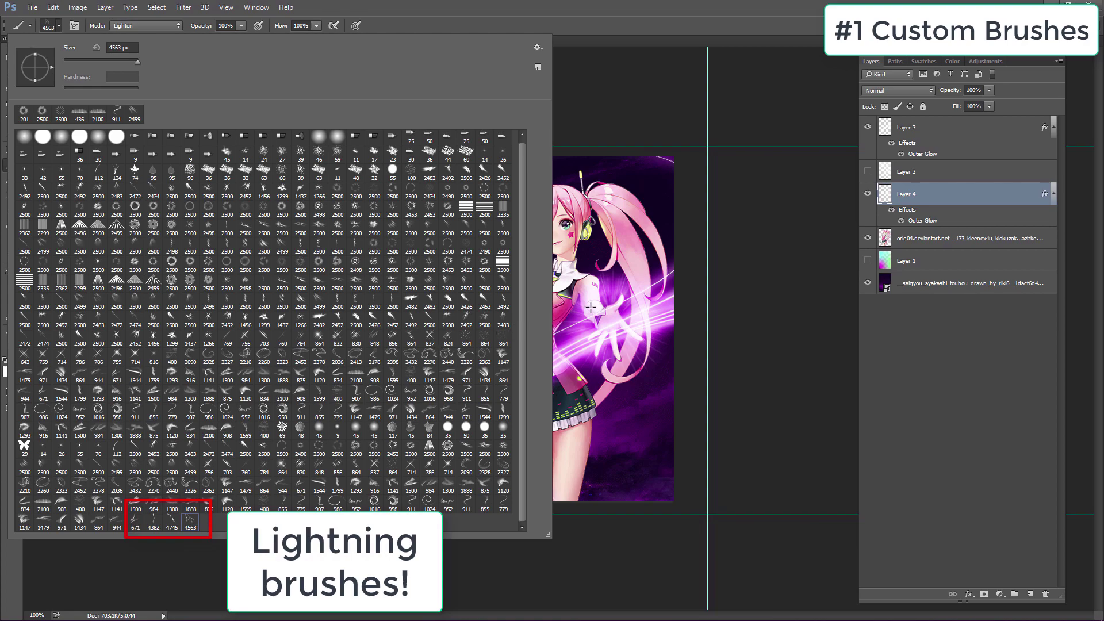
After a test stamp, create Layer 5 and move it beneath the orig04 character layer.
left_click(778, 173)
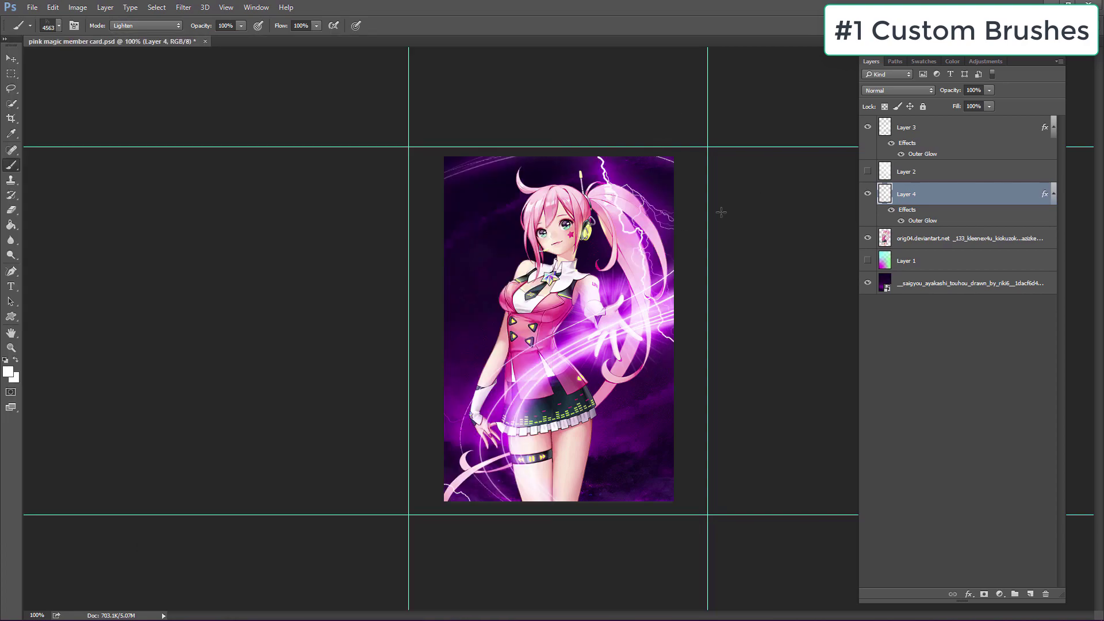
key("ctrl+z")
left_click(105, 7)
left_click(253, 17)
key("Return")
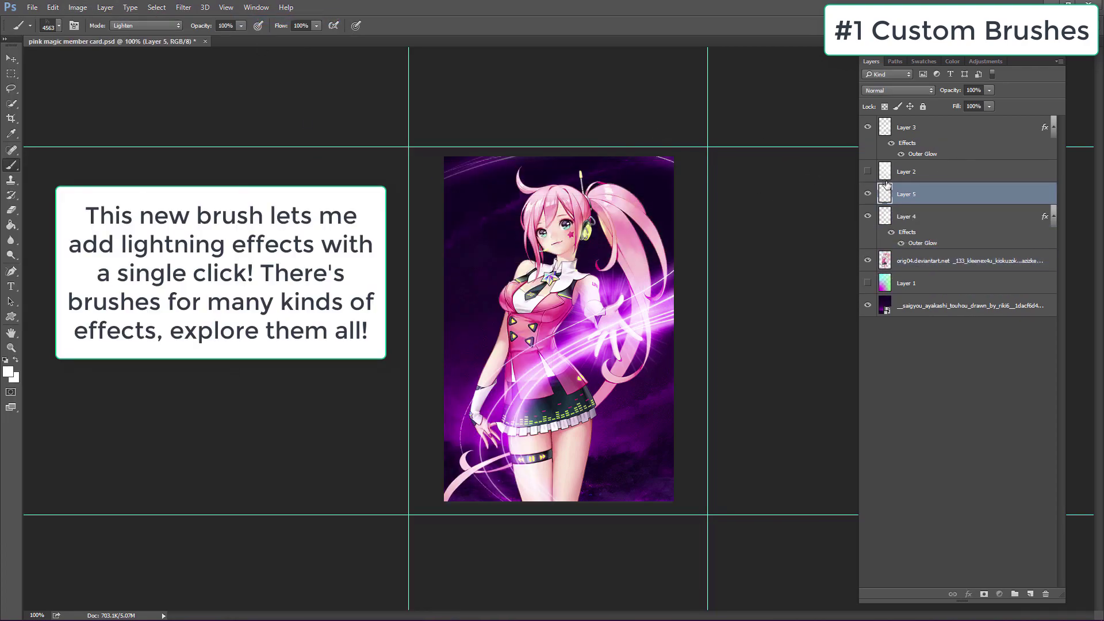
left_click_drag(885, 182, 885, 272)
Stamp lightning bolts around the character, retrying until one sits along the left side.
left_click(543, 171)
left_click(8, 60)
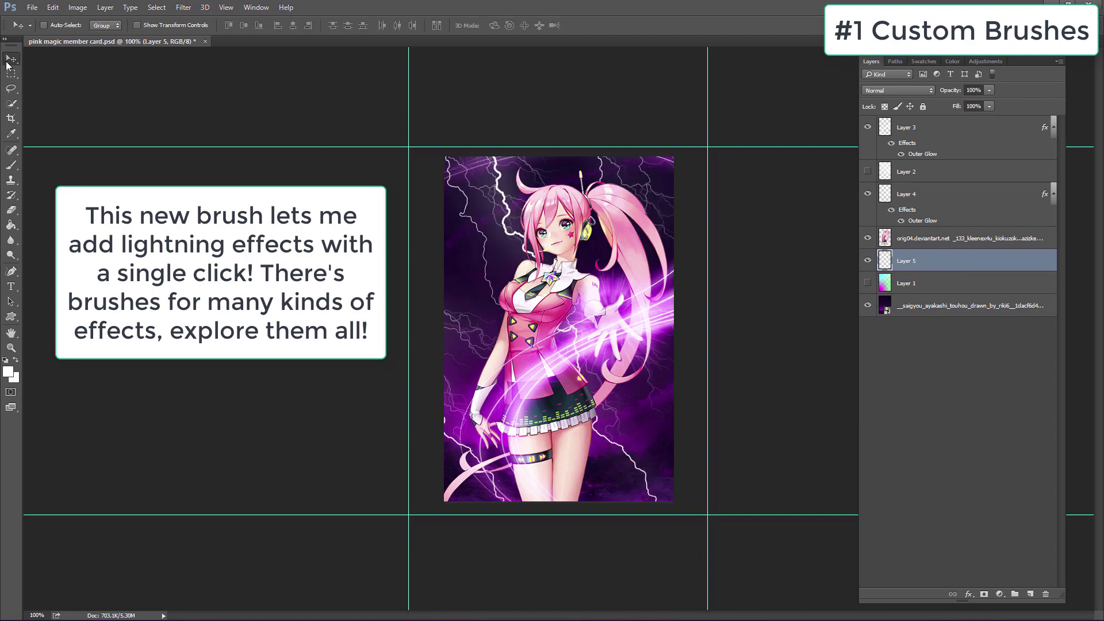
key("ctrl+z")
key("b")
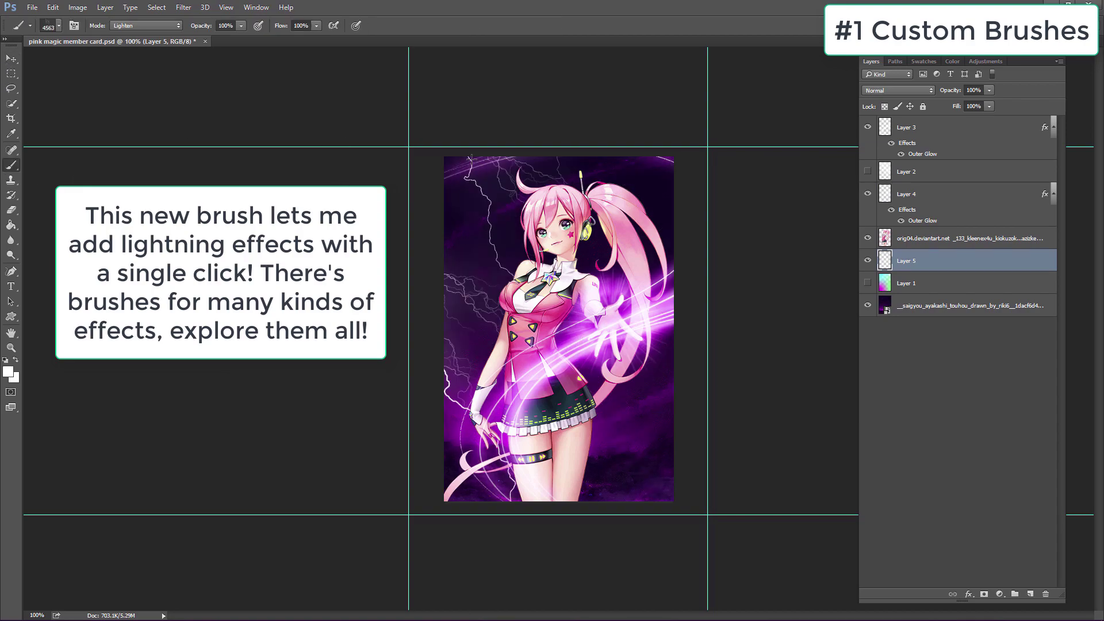
left_click(501, 150)
key("ctrl+z")
left_click(633, 164)
key("ctrl+z")
left_click(478, 156)
Give Layer 5 a cyan 00d8ff outer glow.
double_click(976, 267)
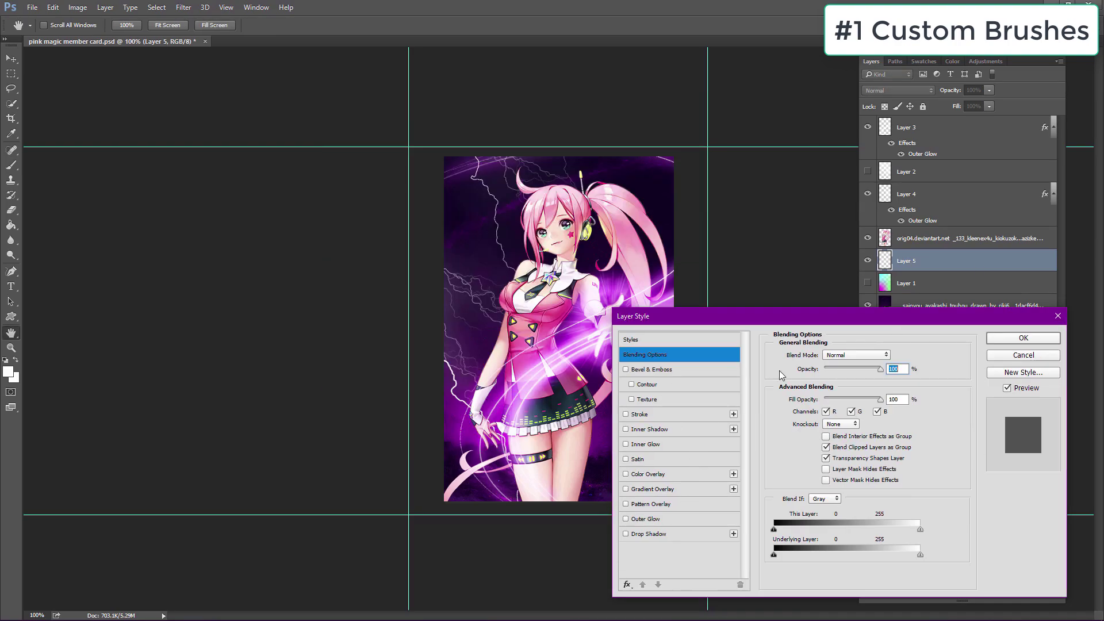
left_click(626, 445)
left_click(645, 518)
left_click(801, 398)
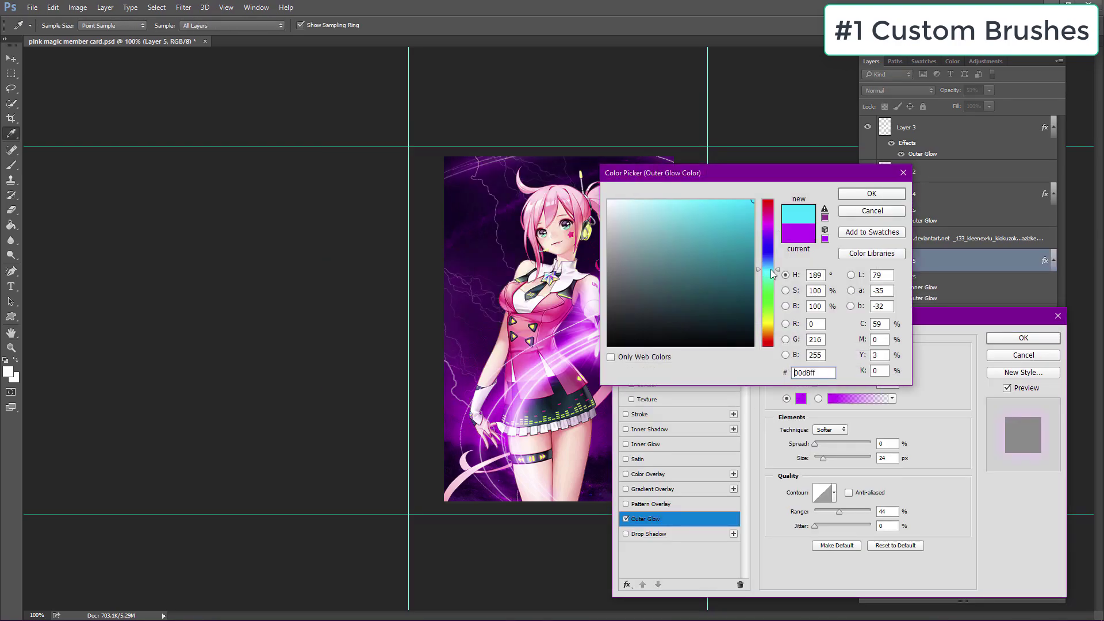
left_click(845, 192)
left_click(1023, 338)
key("b")
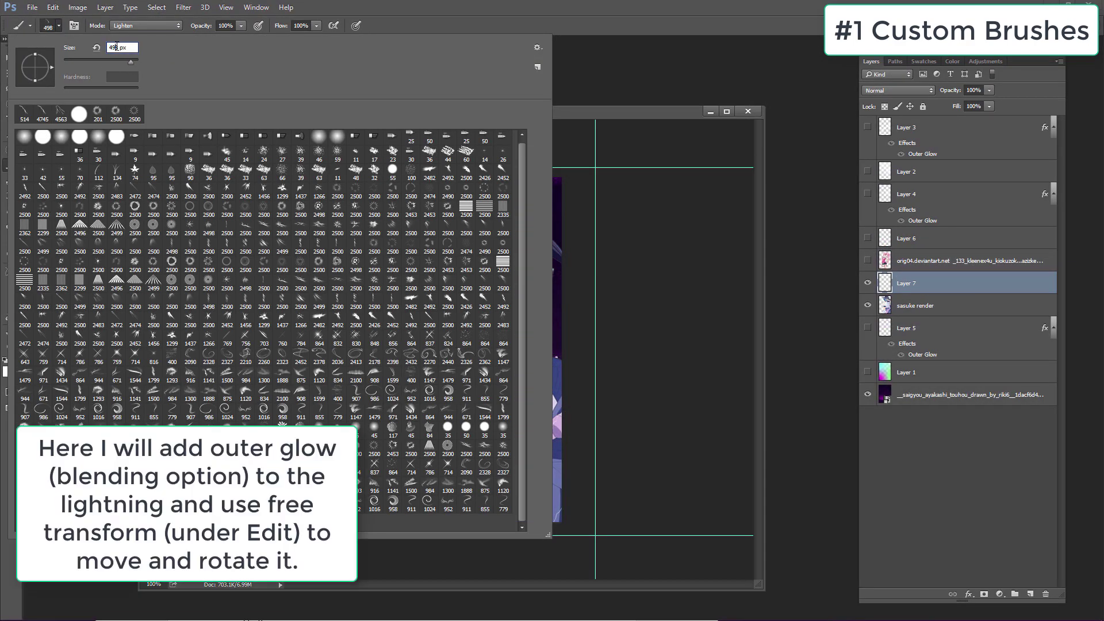
Apply a larger outer glow to the Layer 7 lightning.
key("Return")
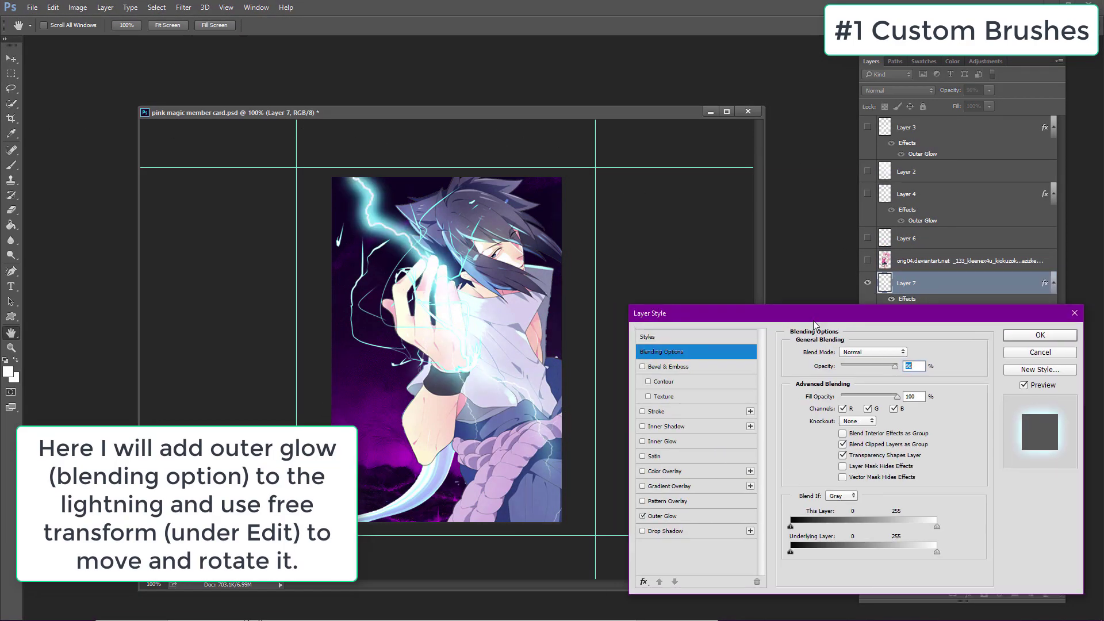
left_click_drag(814, 320, 783, 359)
left_click(632, 553)
left_click_drag(811, 493, 805, 492)
left_click_drag(920, 351, 878, 360)
left_click(956, 384)
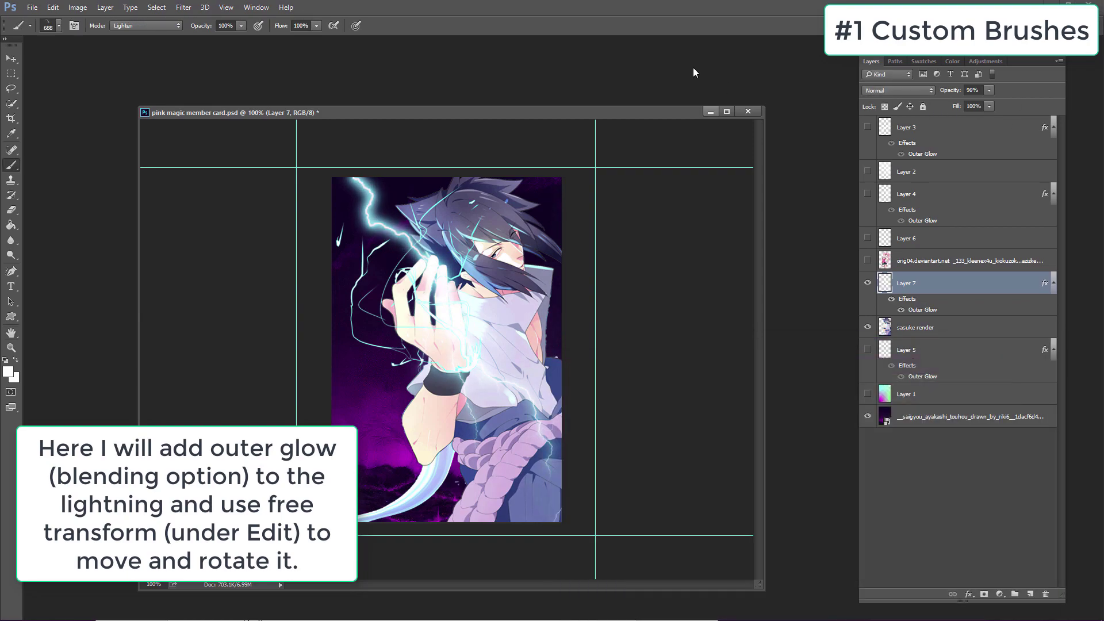
Add a new Layer 8 and stamp a rotated lightning bolt near the card's top.
key("ctrl+shift+alt+n")
left_click(402, 190)
key("ctrl+t")
key("Return")
key("v")
Paste Layer 7's outer glow style onto Layer 8, then move and rotate both bolts toward his hand.
right_click(948, 313)
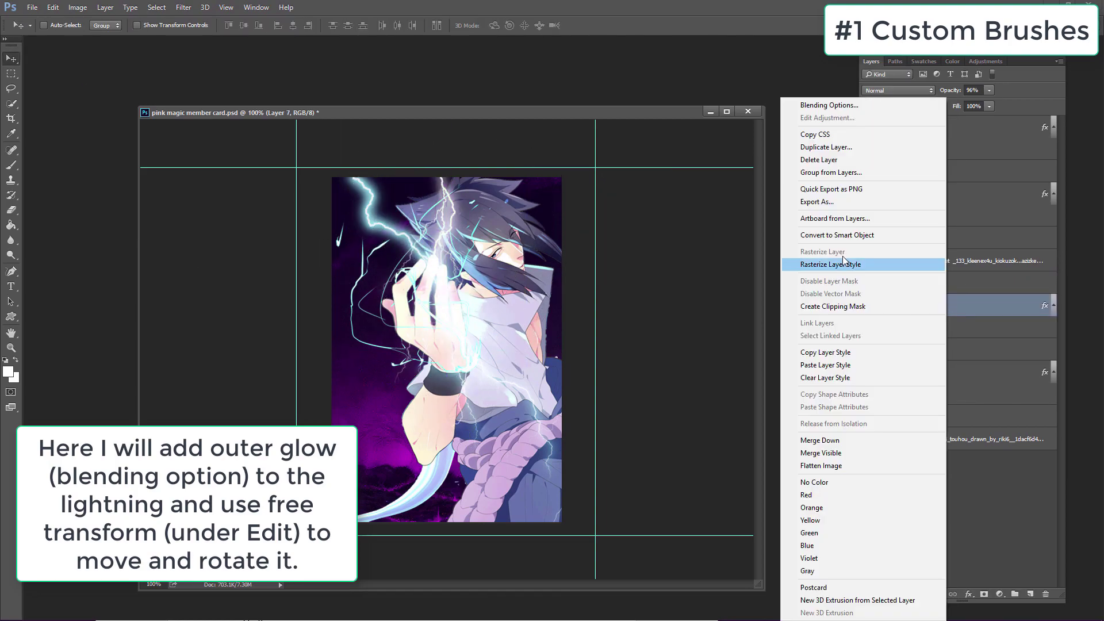
left_click(825, 352)
right_click(920, 283)
left_click(825, 364)
left_click_drag(426, 345, 452, 350)
left_click(907, 327)
left_click(907, 283, "ctrl")
left_click(53, 7)
left_click(247, 365)
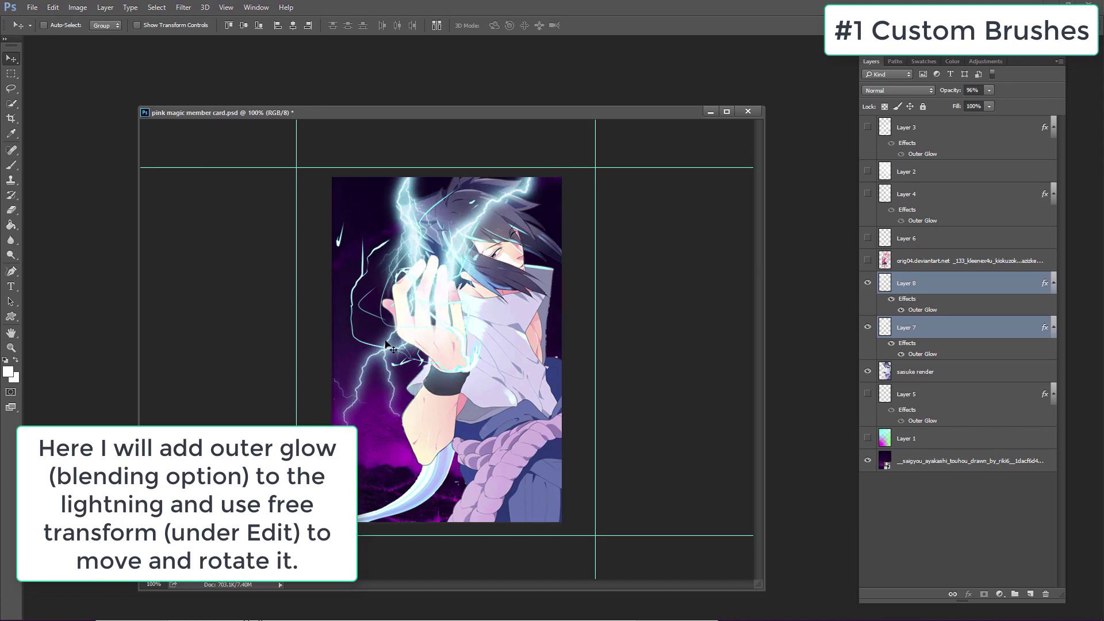
Erase the lightning where it overlaps the hand on Layers 7 and 8.
key("e")
mouse_move(411, 374)
left_mouse_down()
mouse_move(326, 418)
mouse_move(345, 477)
mouse_move(391, 443)
left_mouse_up()
left_click(966, 331)
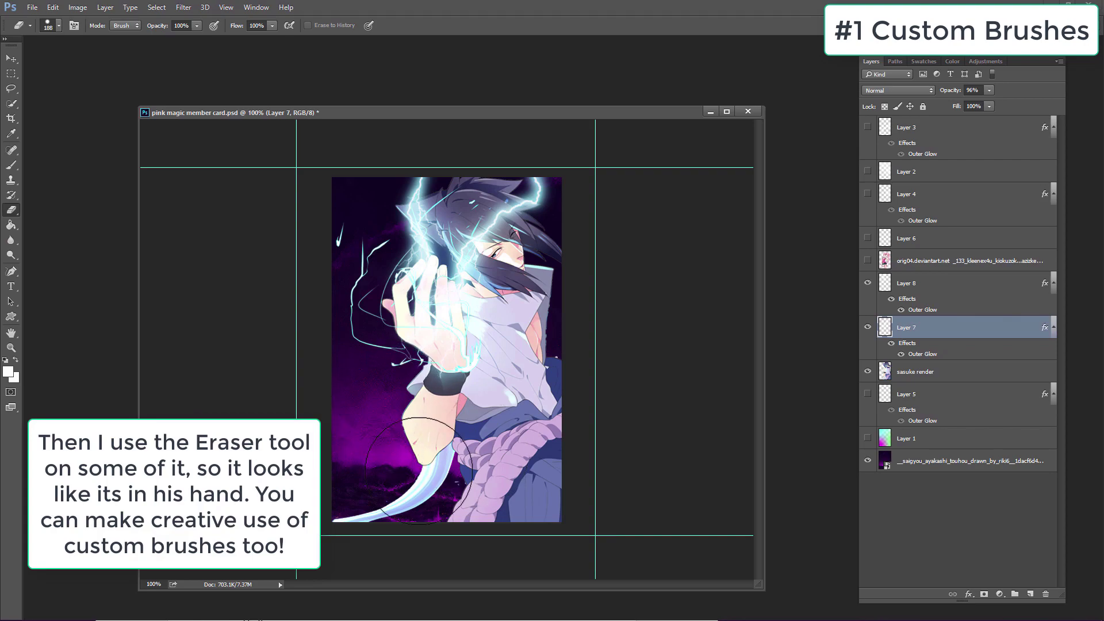
key("alt+bracketright")
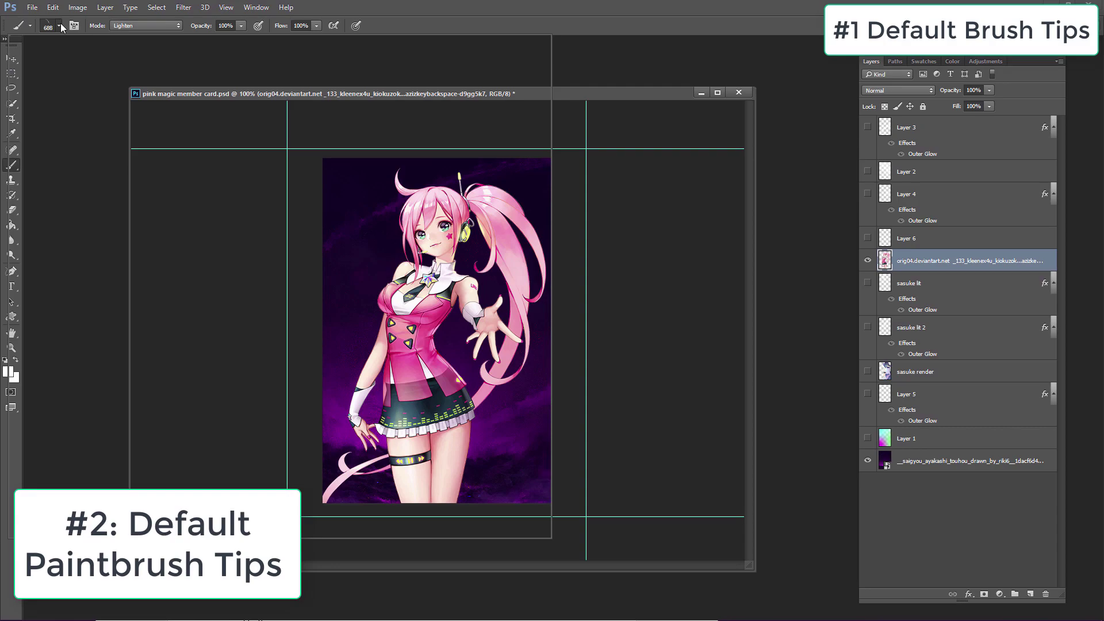
Paint soft white glows on the hand and up the ponytail with a soft round brush of about 266 px.
left_click(58, 26)
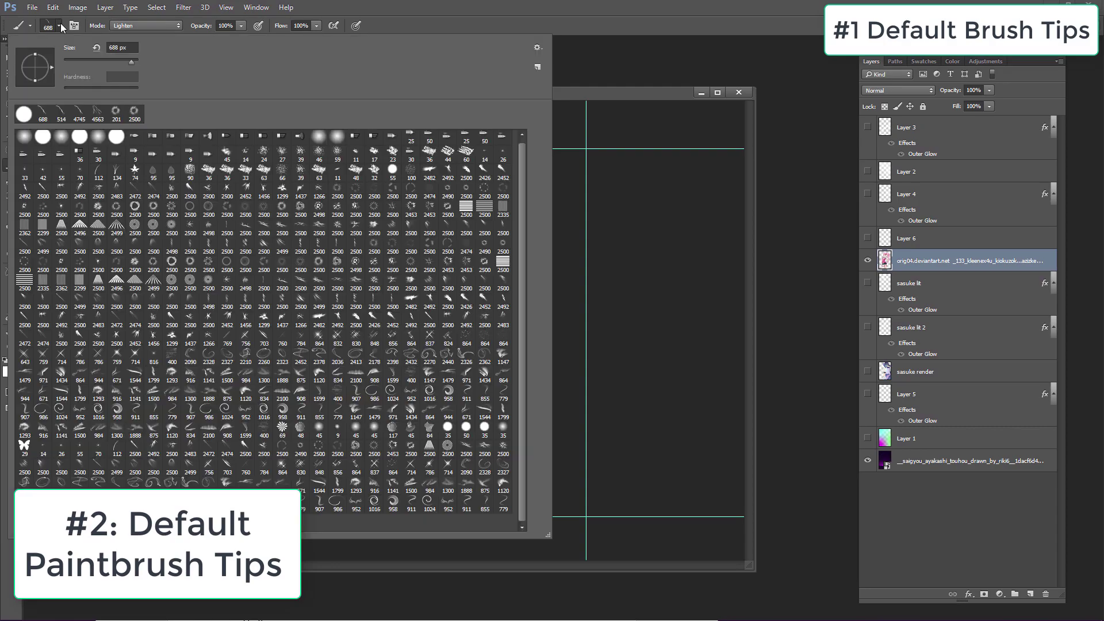
left_click(28, 142)
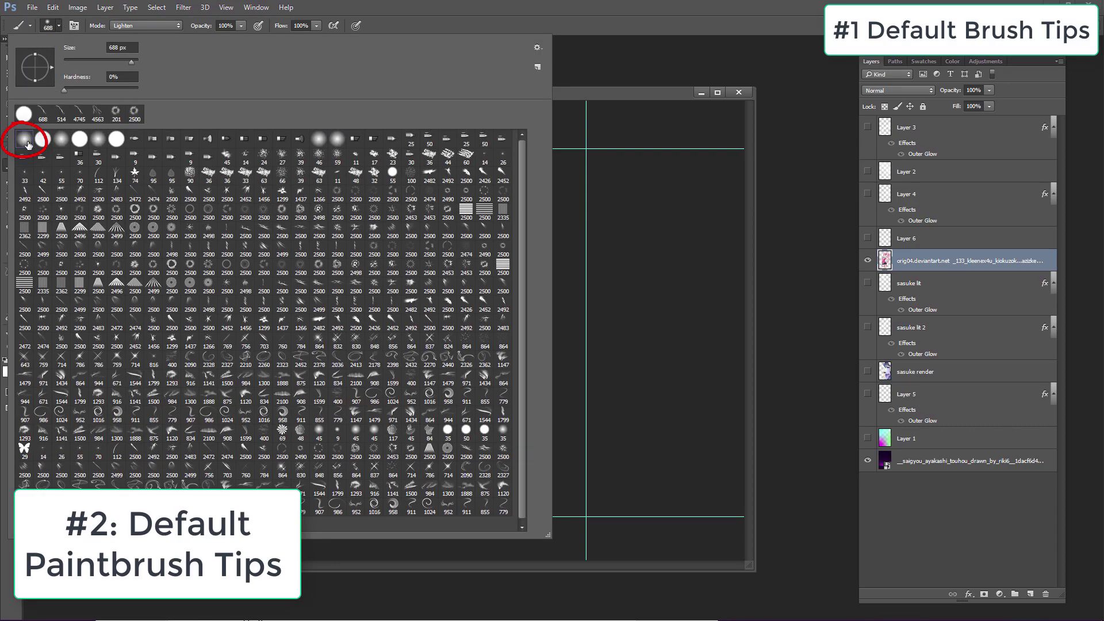
left_click_drag(105, 61, 123, 61)
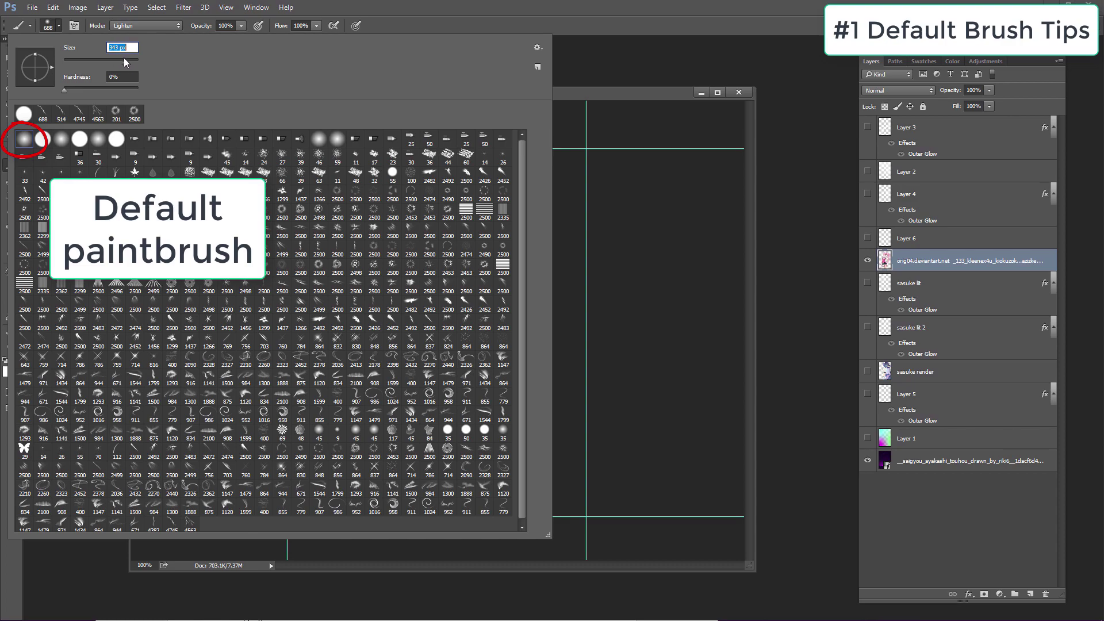
left_click(593, 46)
left_click(487, 298)
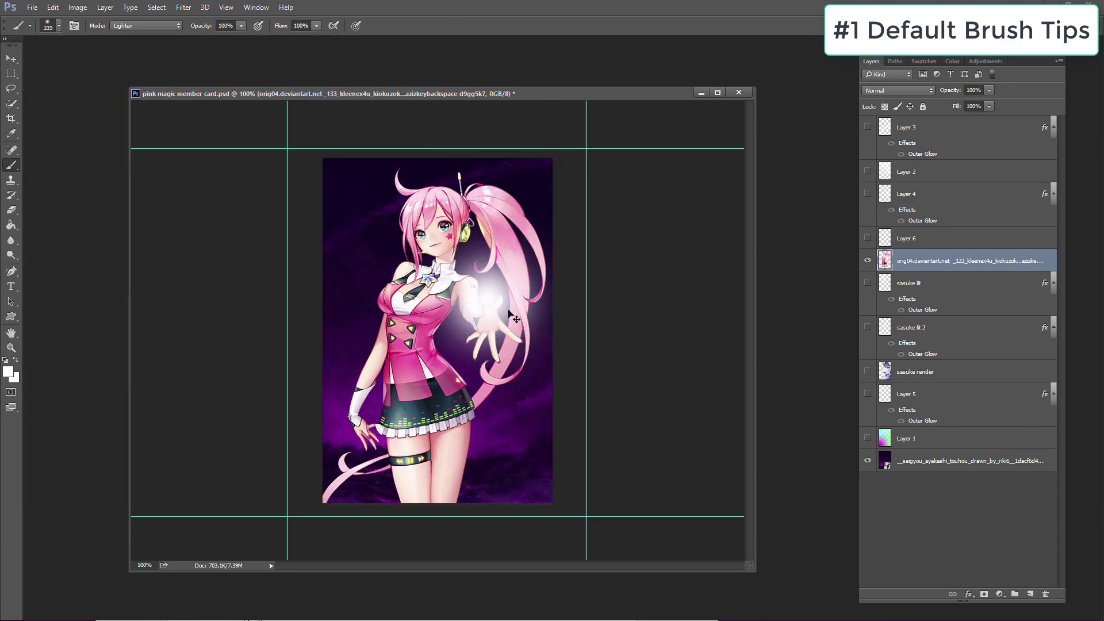
key("ctrl+z")
left_click(495, 331)
left_click_drag(497, 248, 469, 176)
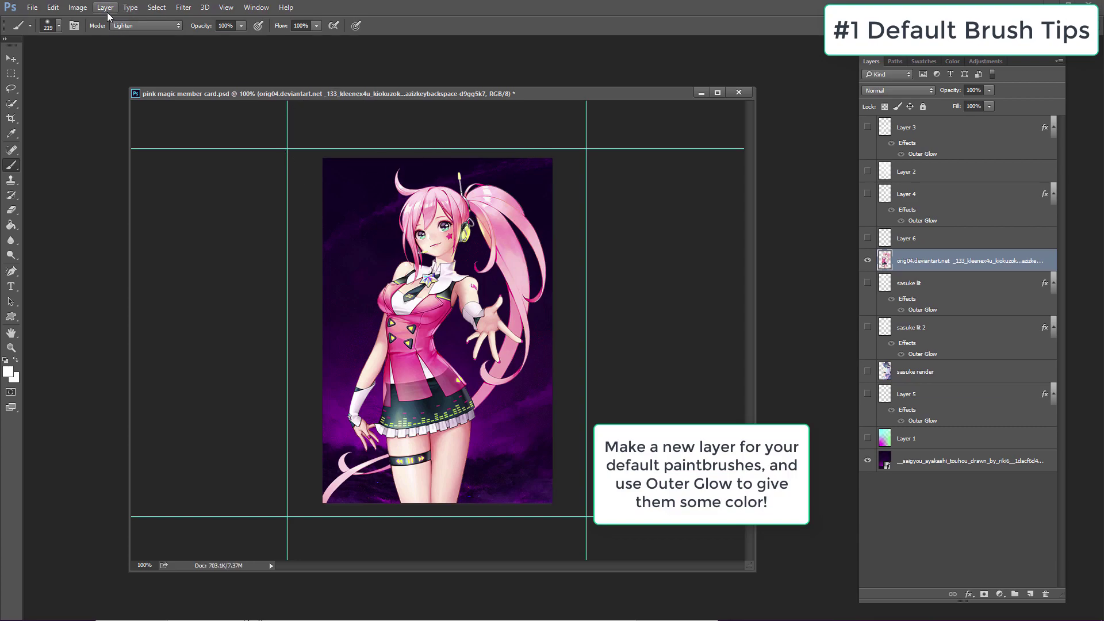
Create Layer 7 and paint a glow stroke over the hand and hair.
left_click(106, 8)
mouse_move(136, 18)
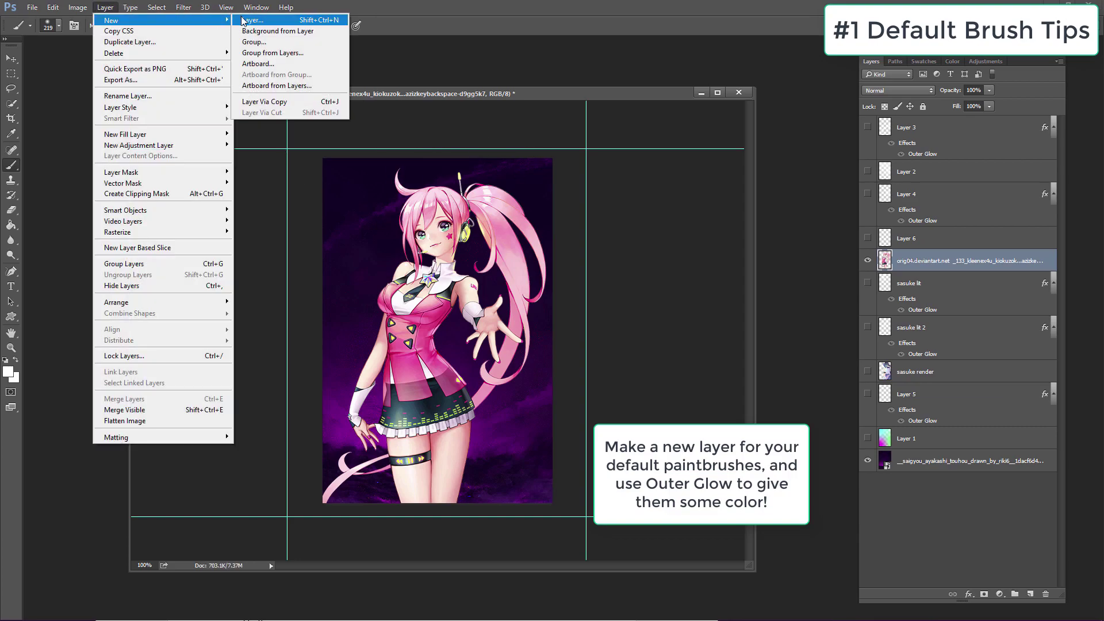
left_click(265, 18)
key("Return")
left_click_drag(489, 333, 517, 172)
Give Layer 7 a magenta ff00f0 outer glow and move it below the girl's render layer.
right_click(981, 259)
left_click(863, 105)
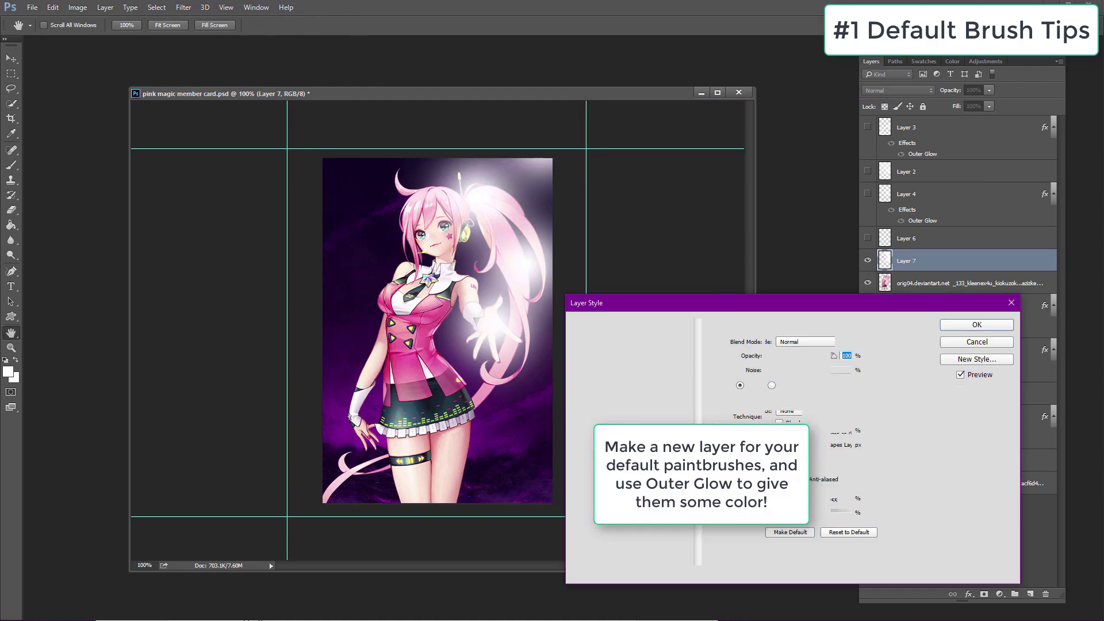
left_click(754, 385)
left_click_drag(767, 238, 767, 223)
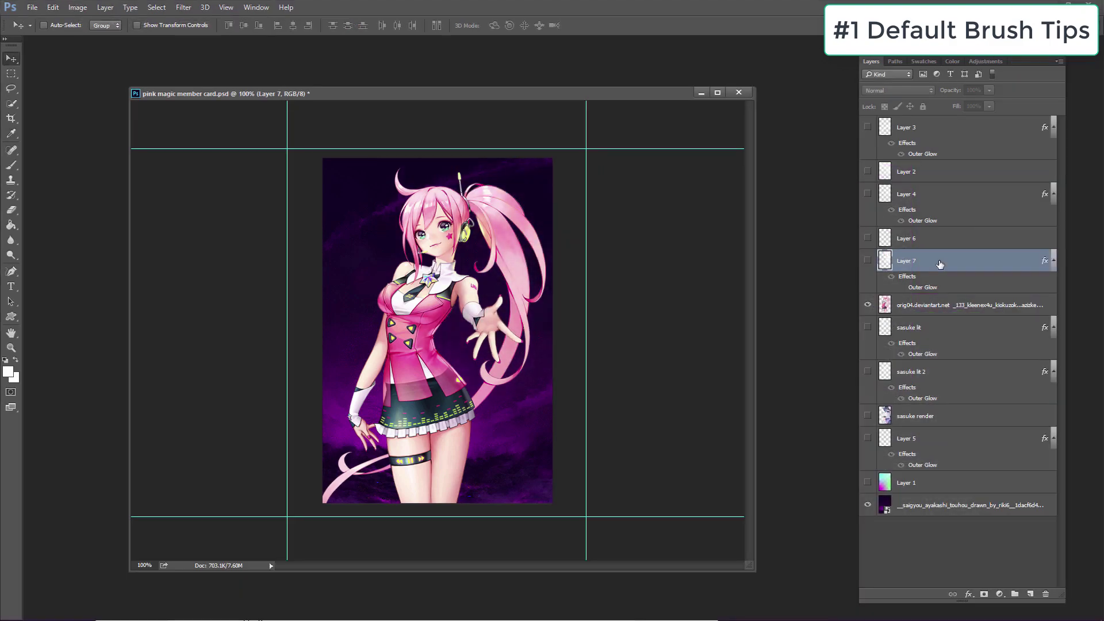
left_click_drag(940, 264, 945, 312)
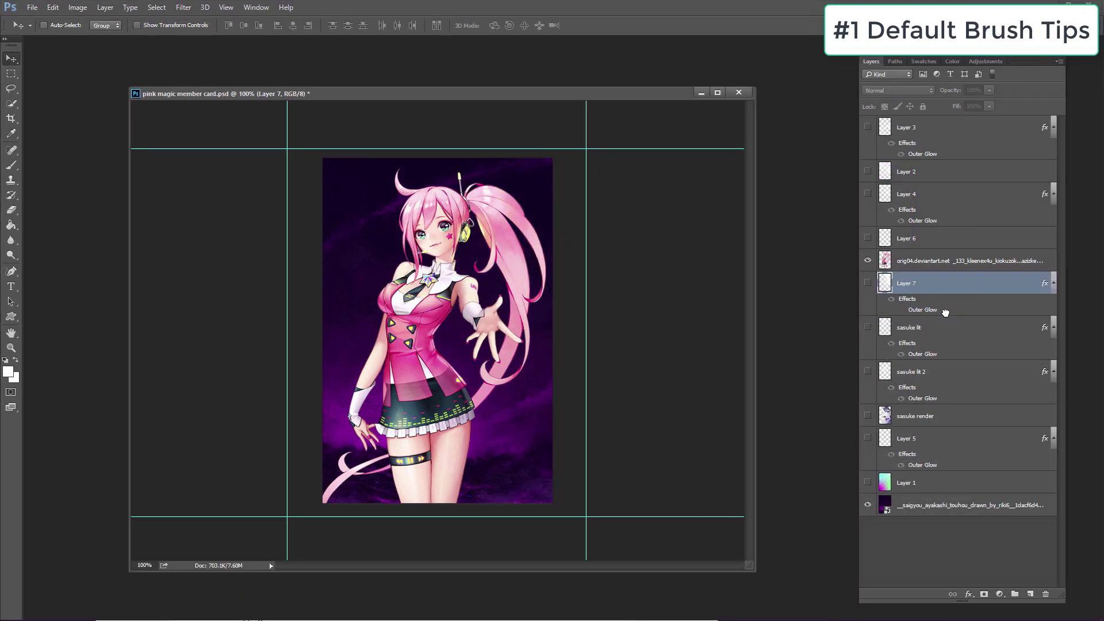
Paint a large soft green patch with a big soft brush.
left_click(11, 166)
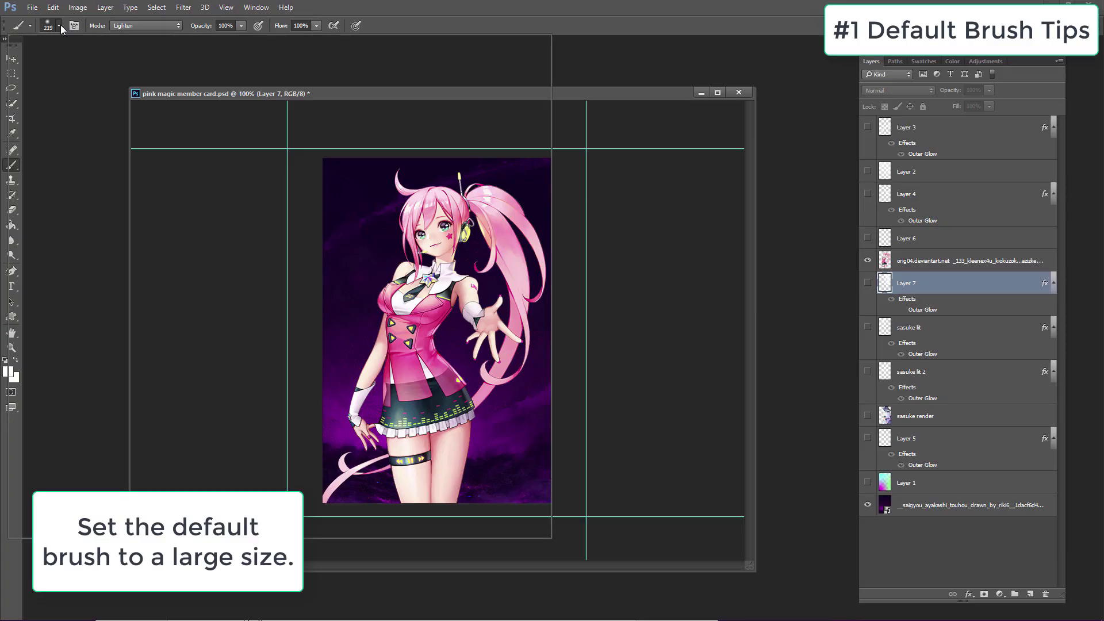
left_click(60, 25)
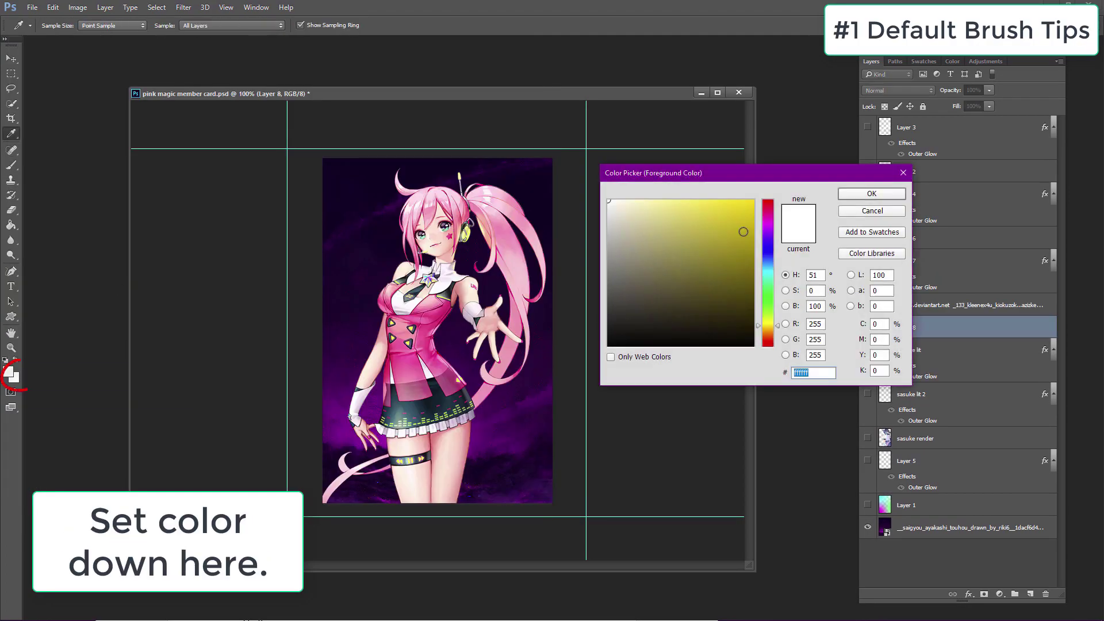
type("282828")
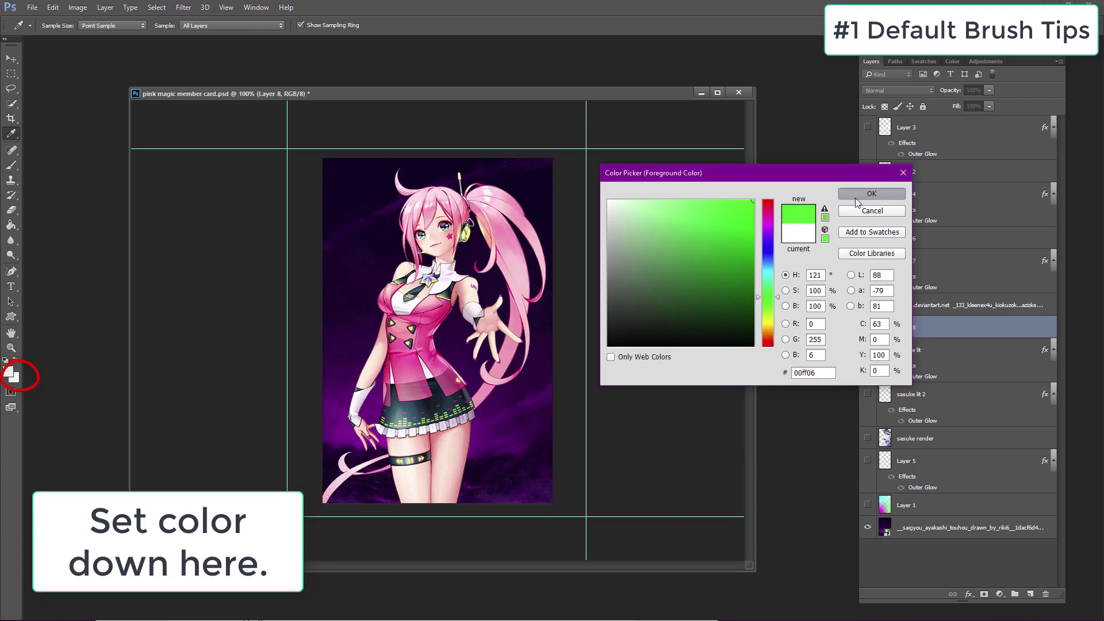
key("Return")
key("b")
left_click(308, 210)
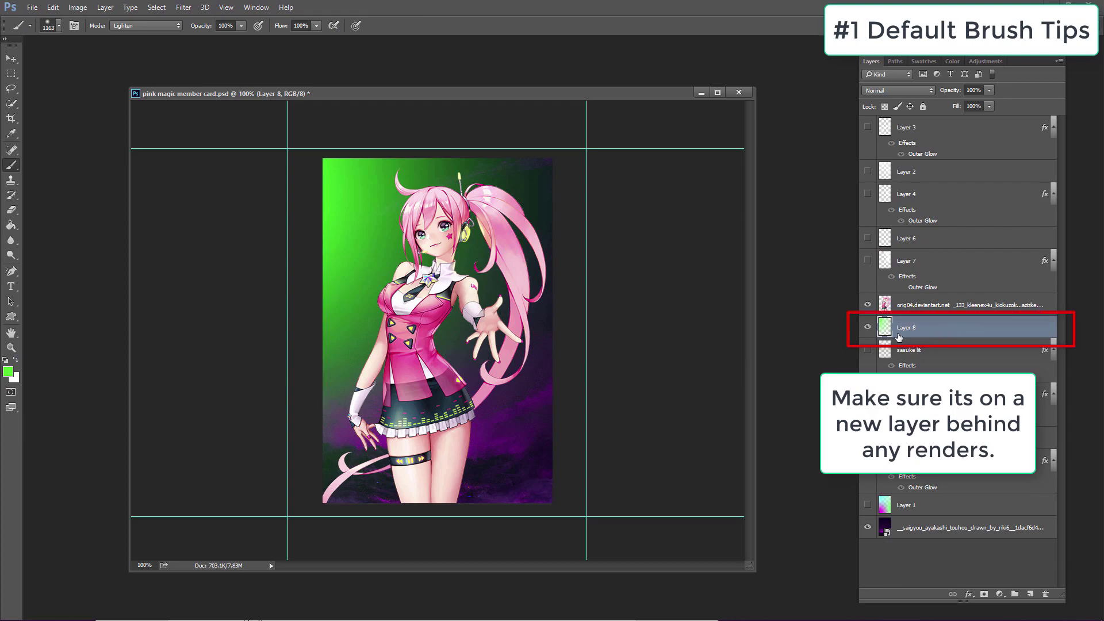
Add a teal patch at the lower right and a magenta patch at the upper right.
left_click(8, 372)
left_click(785, 214)
left_click(856, 183)
left_click(575, 547)
left_click(8, 372)
left_click(767, 201)
left_click(747, 192)
left_click(876, 193)
left_click(708, 161)
Paint a red patch at the lower left and set the background colour to blue.
left_click(8, 372)
left_click(768, 197)
left_click(856, 190)
left_click(66, 325)
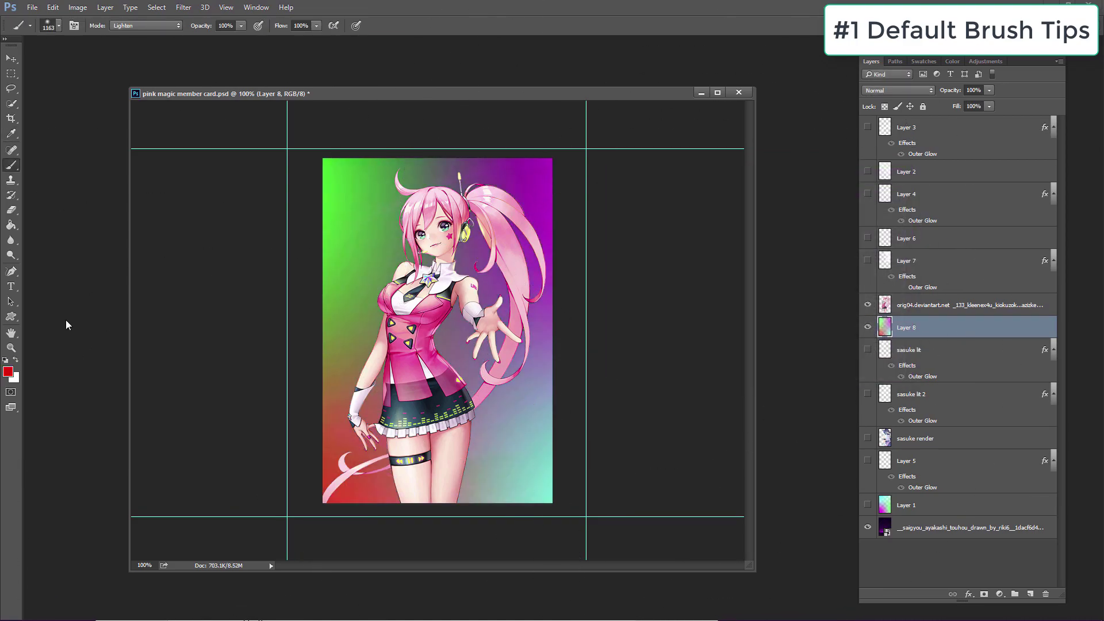
left_click(13, 378)
left_click(767, 220)
left_click(874, 192)
left_click(8, 372)
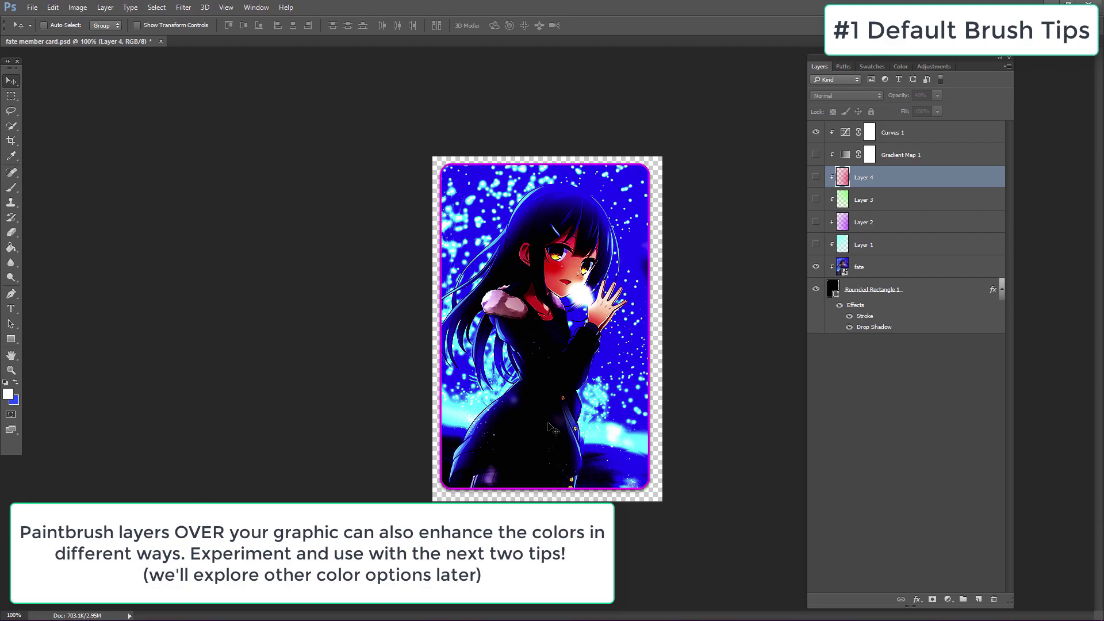
Show Layers 1, 3 and 4 on the fate card, then Layers 4–7 in Natsumi.psd.
left_click(816, 245)
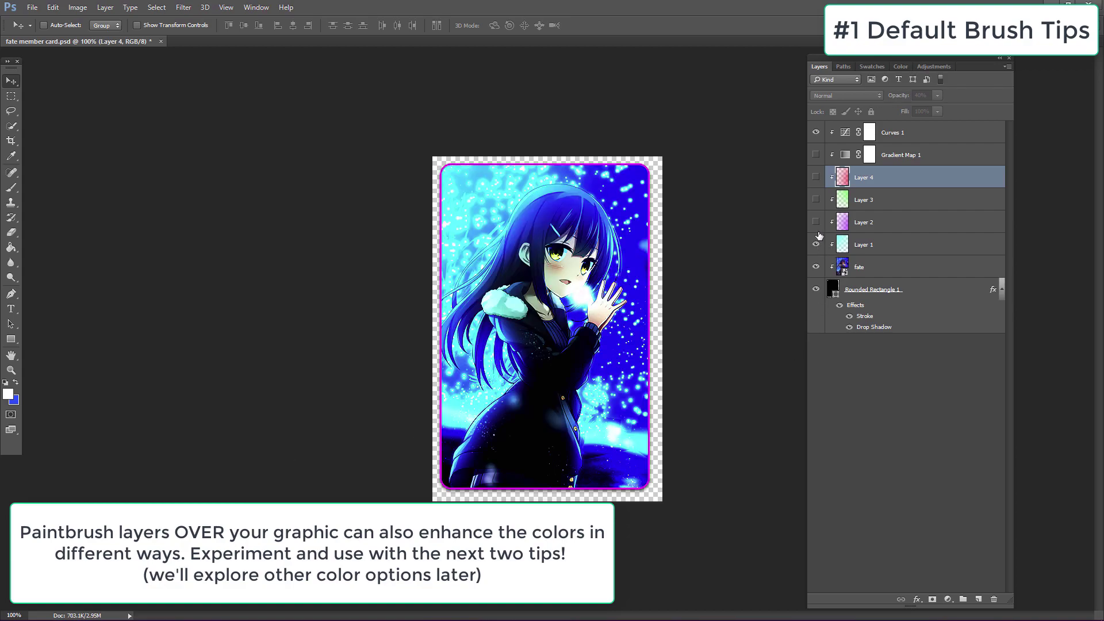
left_click(816, 200)
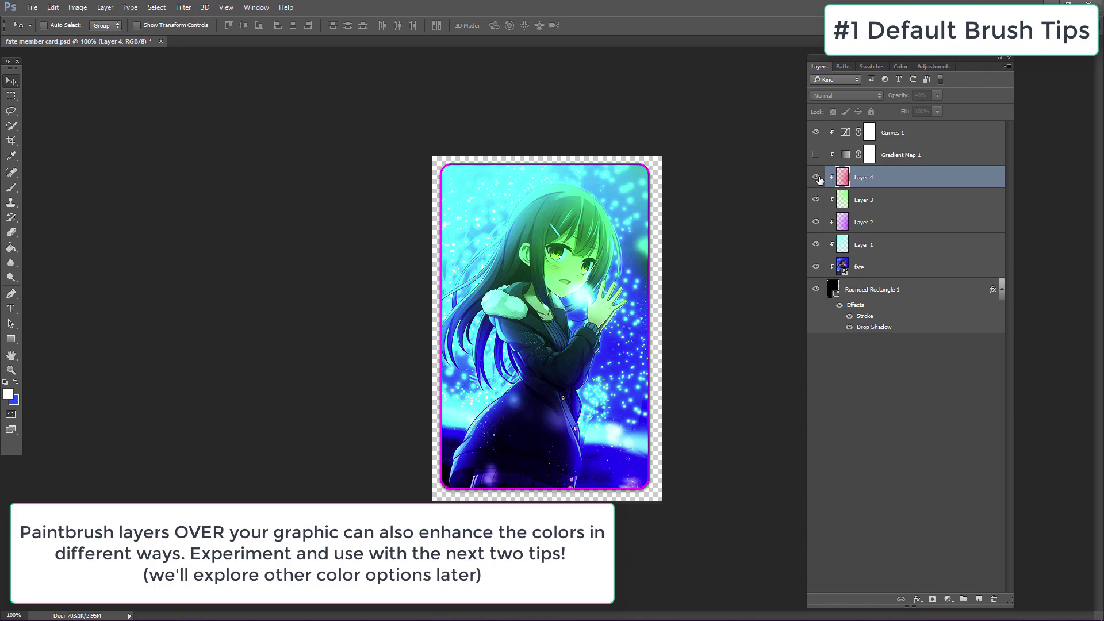
left_click(816, 178)
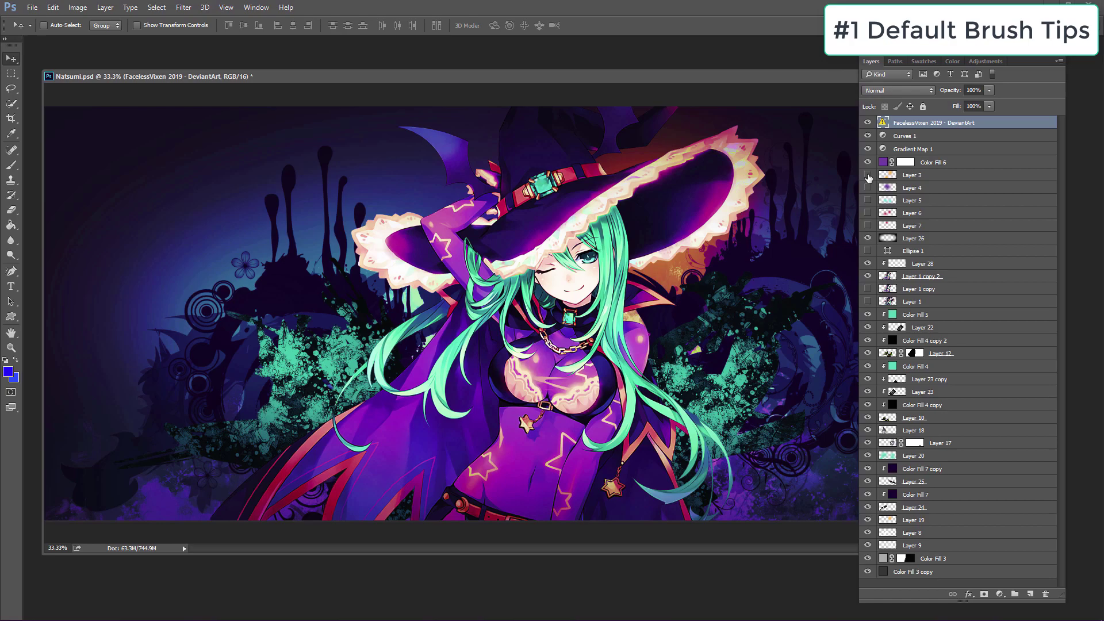
left_click(868, 190)
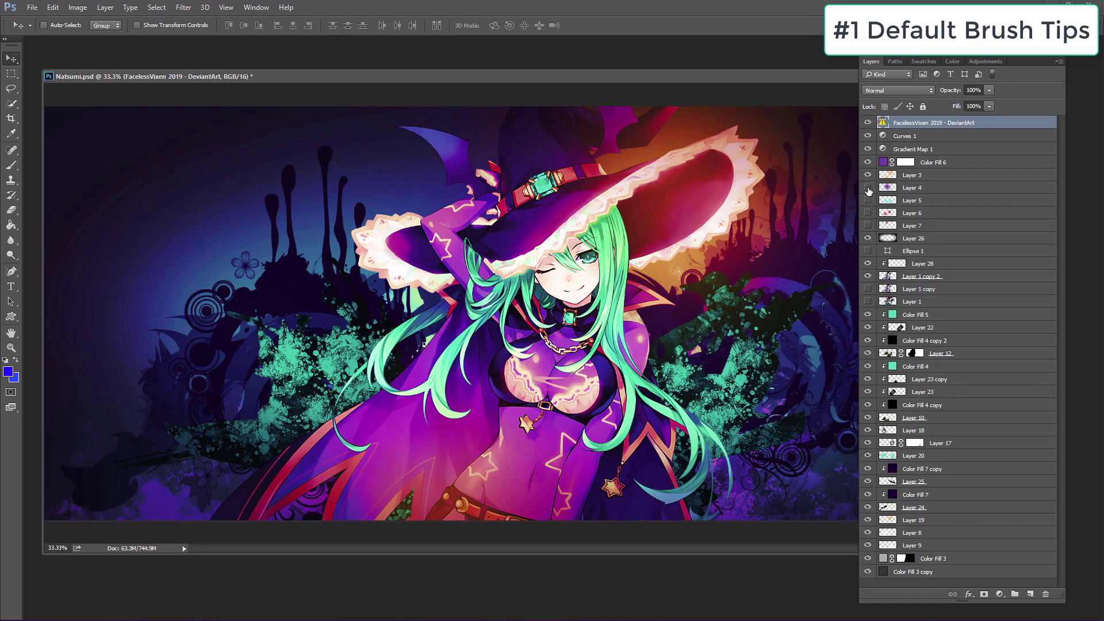
left_click(868, 202)
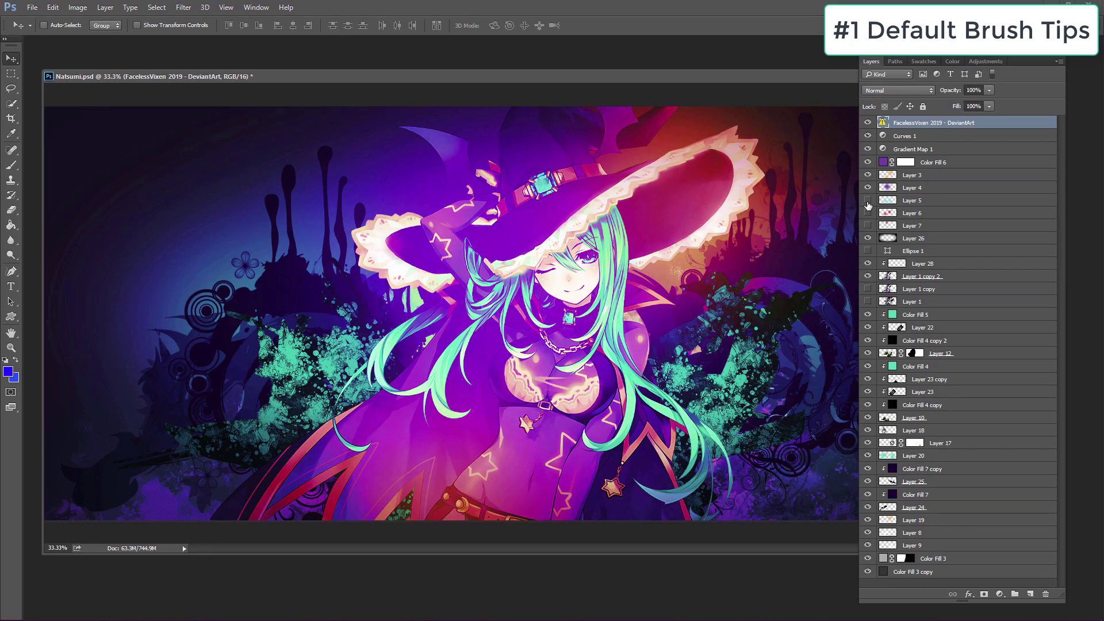
left_click(868, 213)
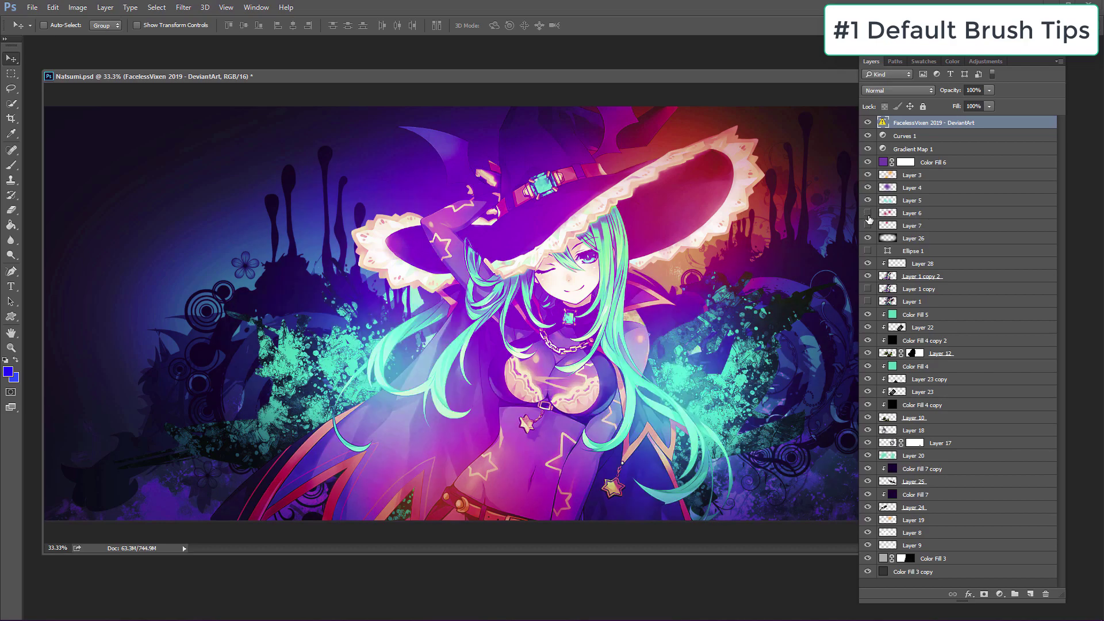
left_click(869, 226)
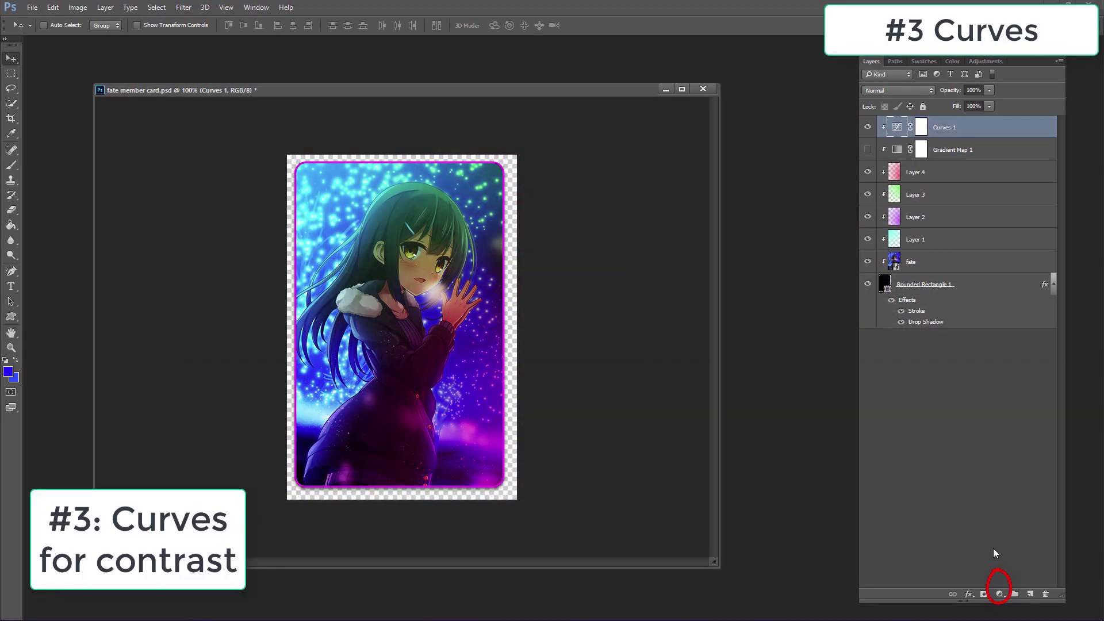
Steepen the lower part of the Curves 1 S-curve and pull the highlights down with a new point.
left_click(999, 594)
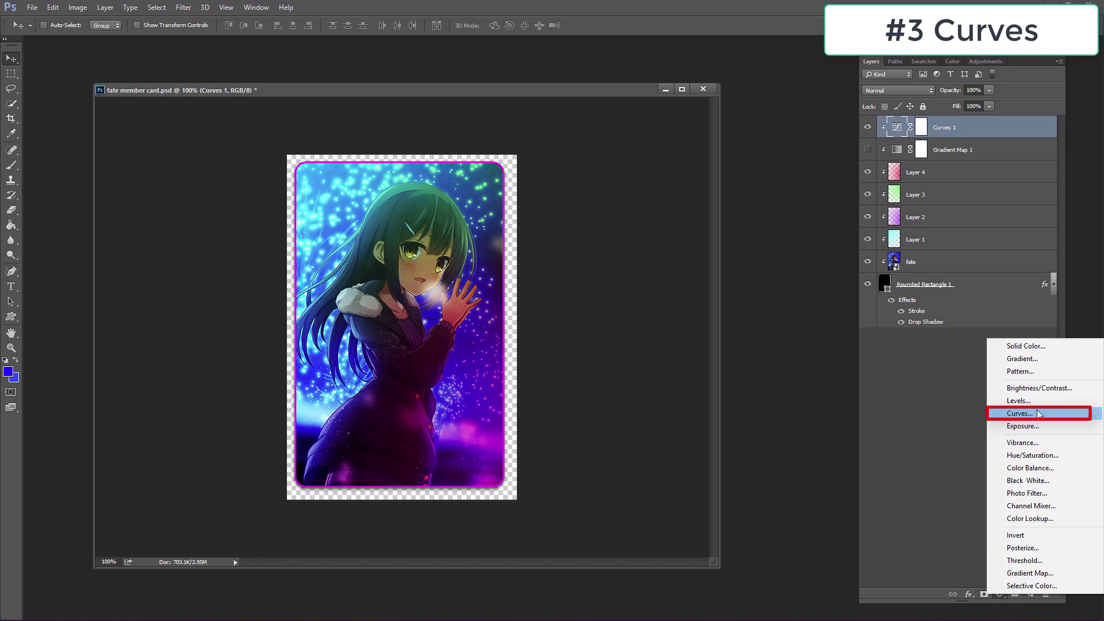
left_click(917, 380)
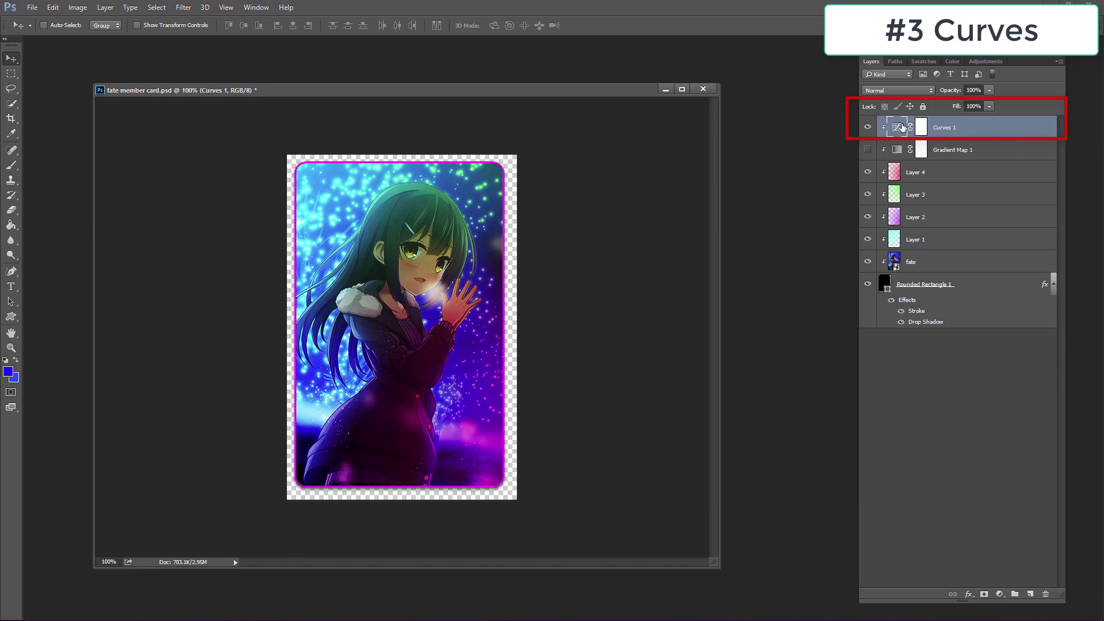
double_click(895, 130)
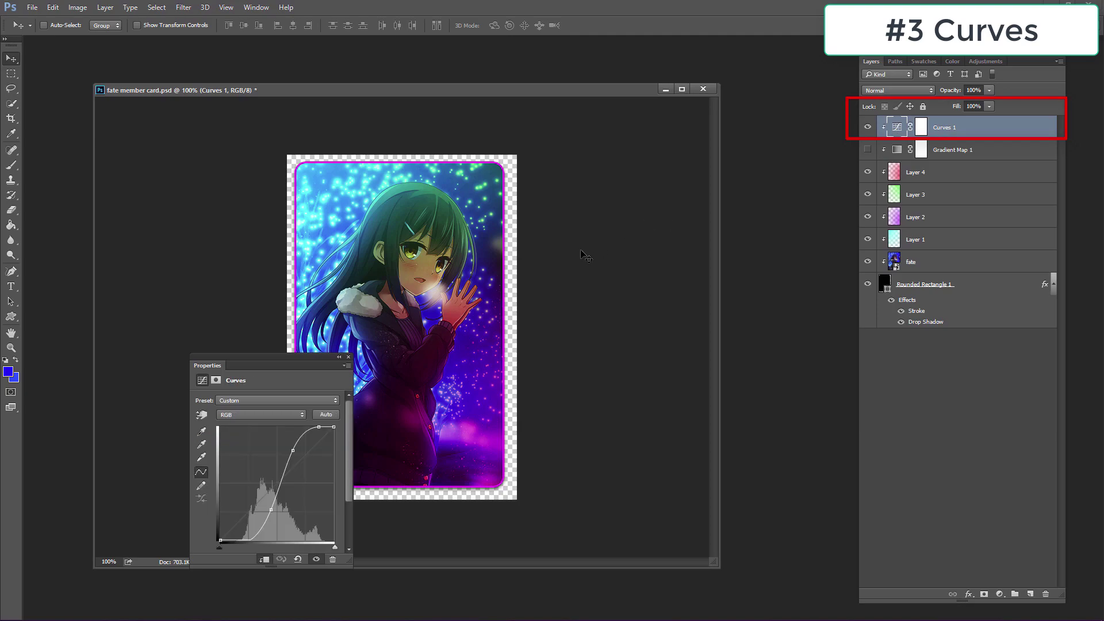
left_click_drag(295, 358, 615, 167)
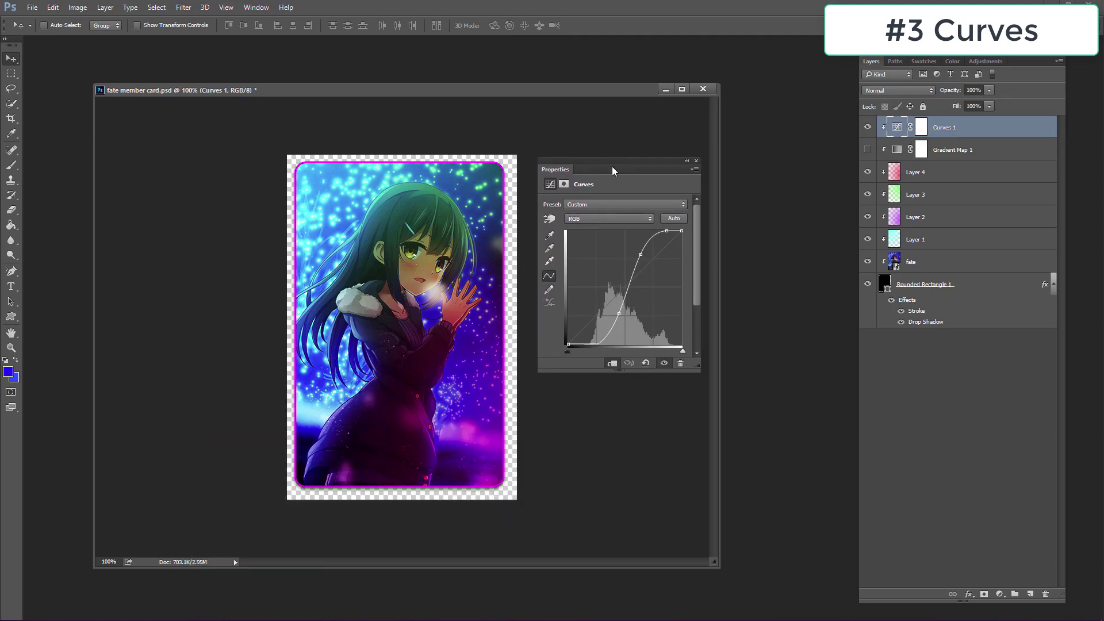
left_click_drag(616, 315, 622, 305)
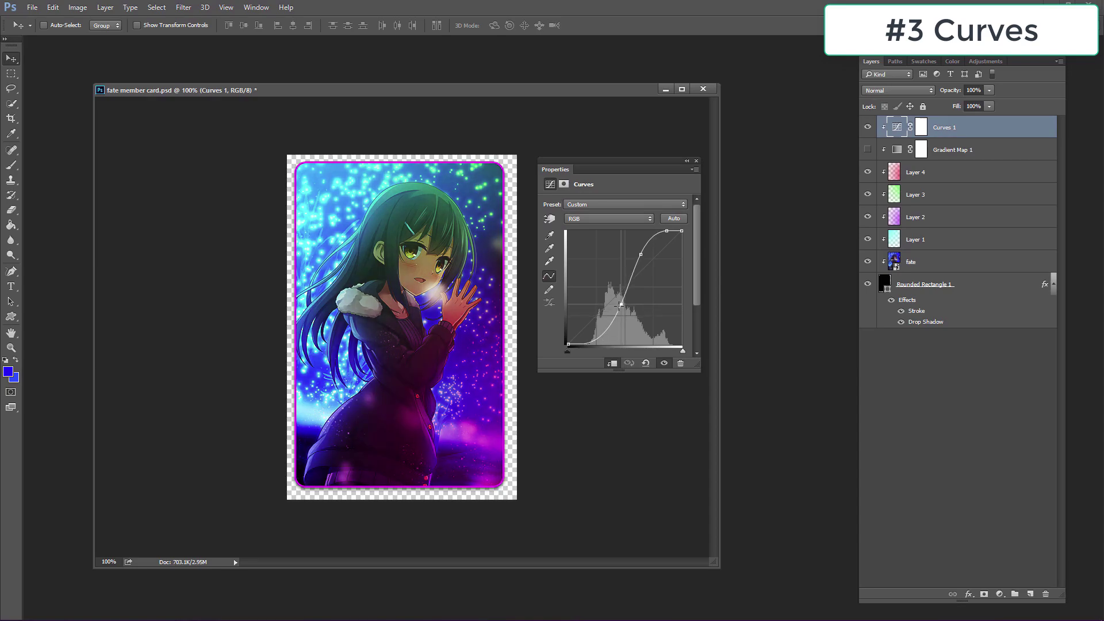
mouse_move(640, 254)
left_mouse_down()
mouse_move(642, 278)
mouse_move(637, 245)
left_mouse_up()
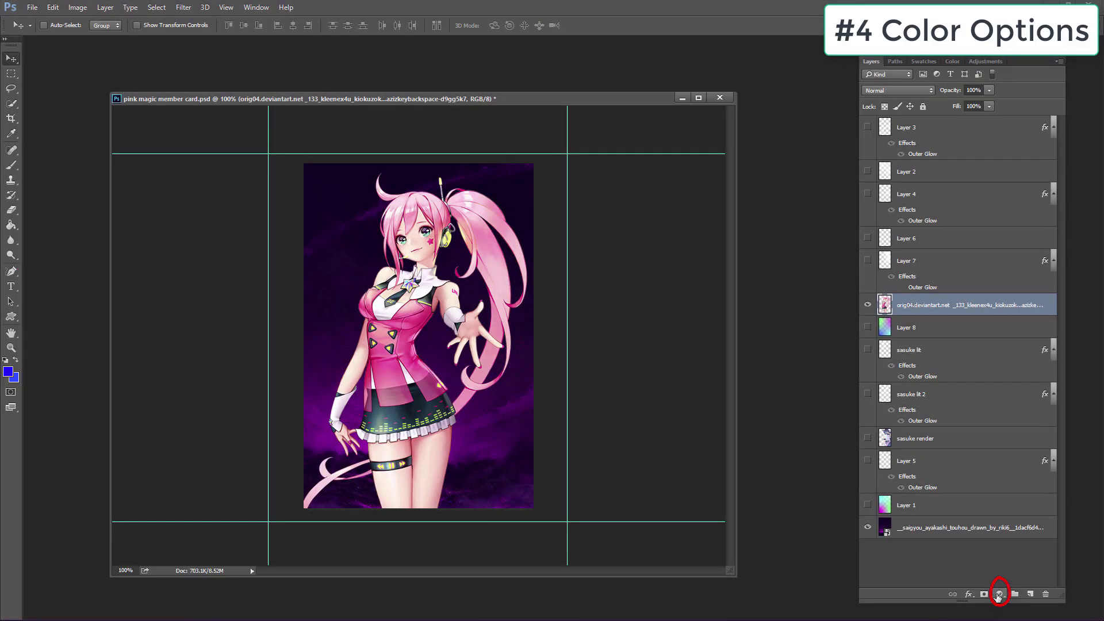
Add a Hue/Saturation adjustment layer and drag Saturation down to drain the colour.
left_click(999, 595)
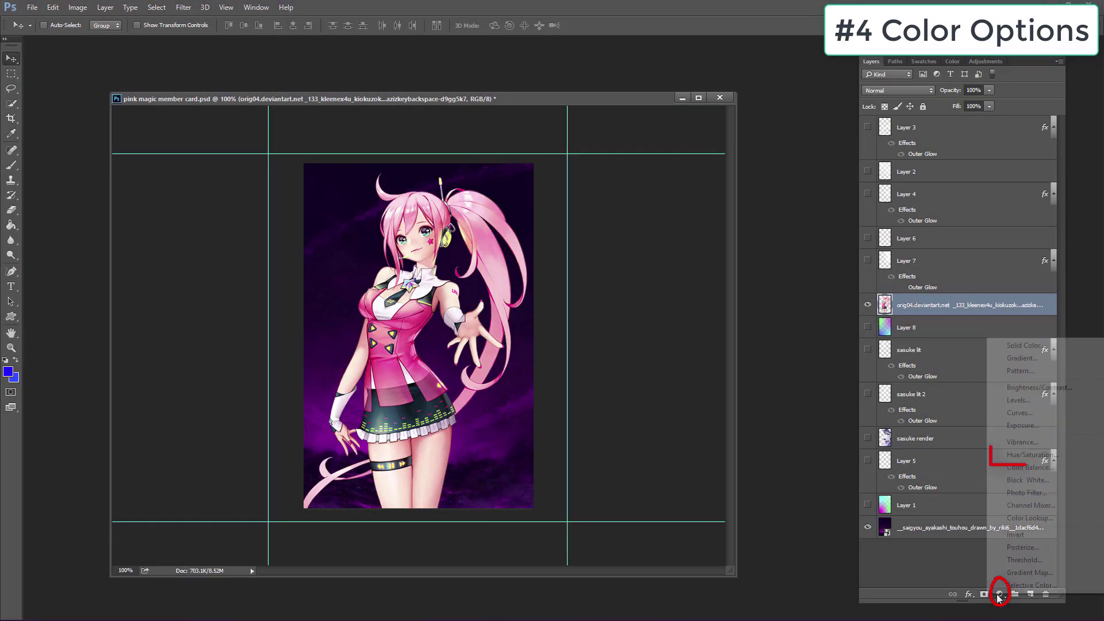
left_click(1033, 456)
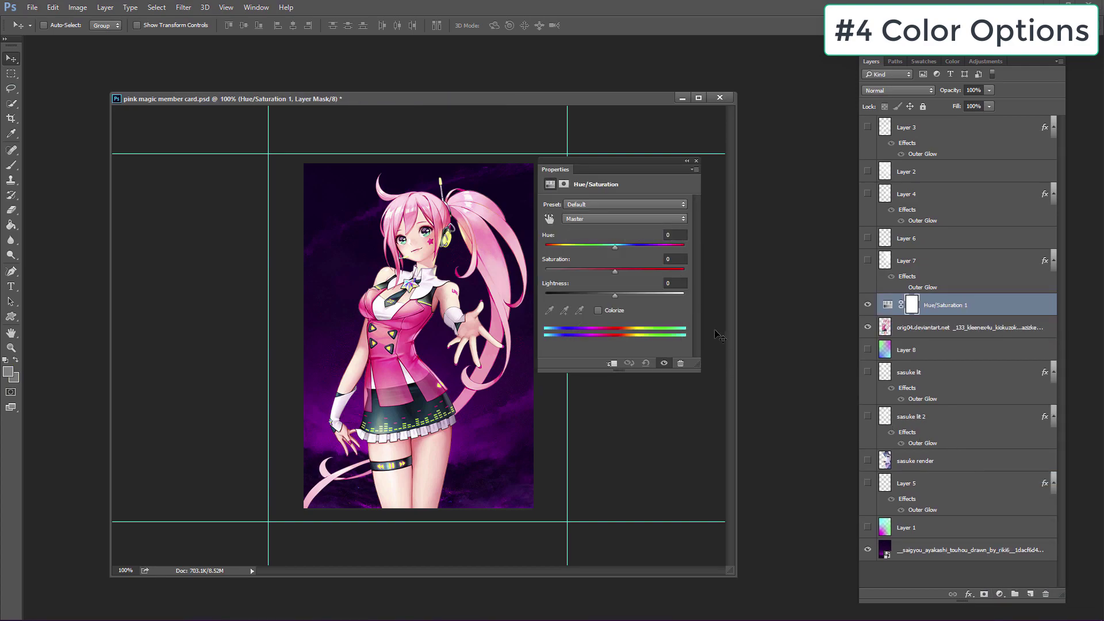
left_click(641, 270)
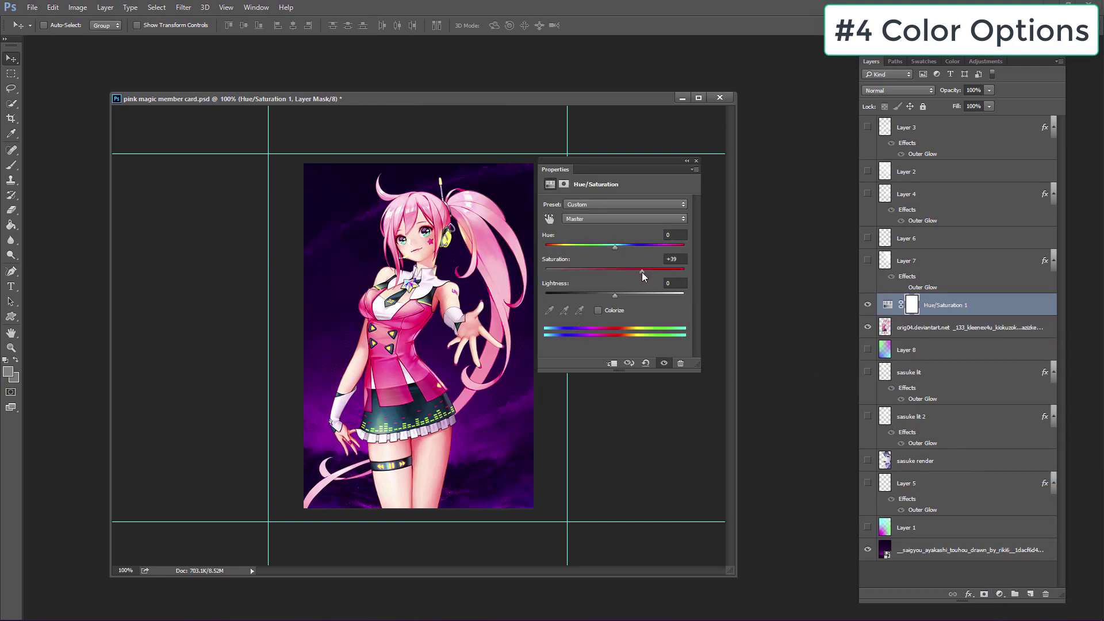
left_click_drag(642, 272, 542, 271)
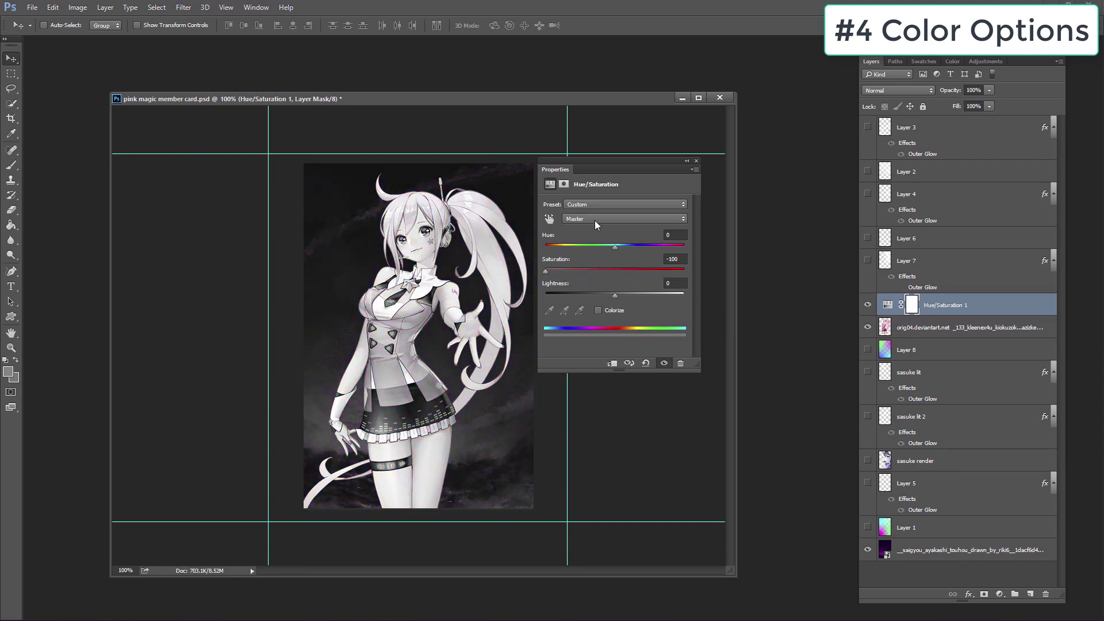
Apply the Cyanotype preset with Hue 241 for a purple tint, then hide the adjustment layer.
left_click(608, 207)
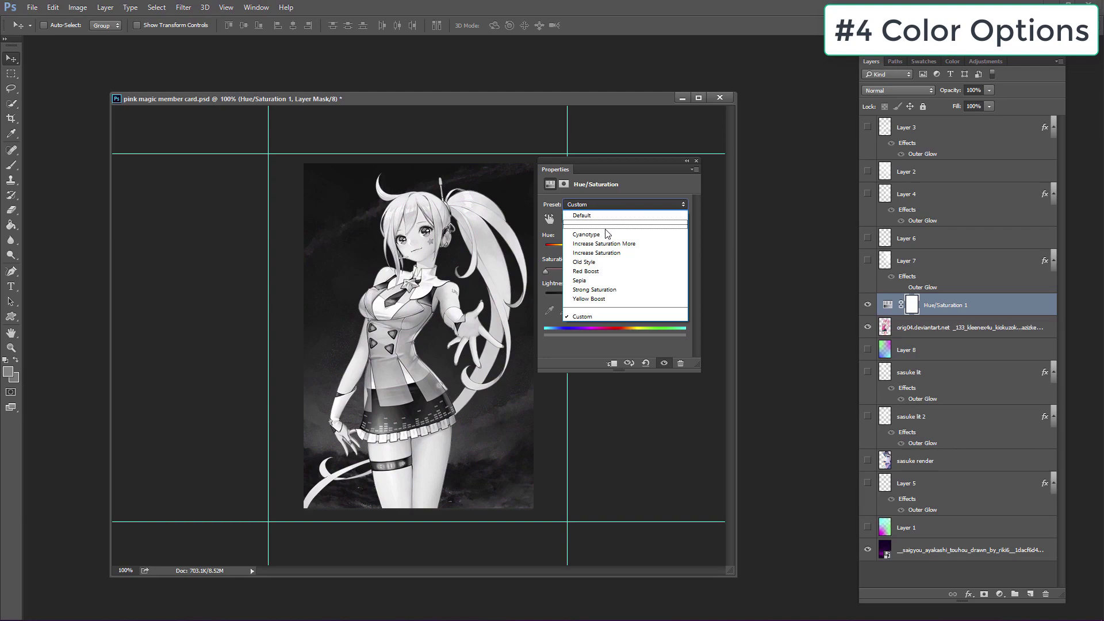
left_click(605, 235)
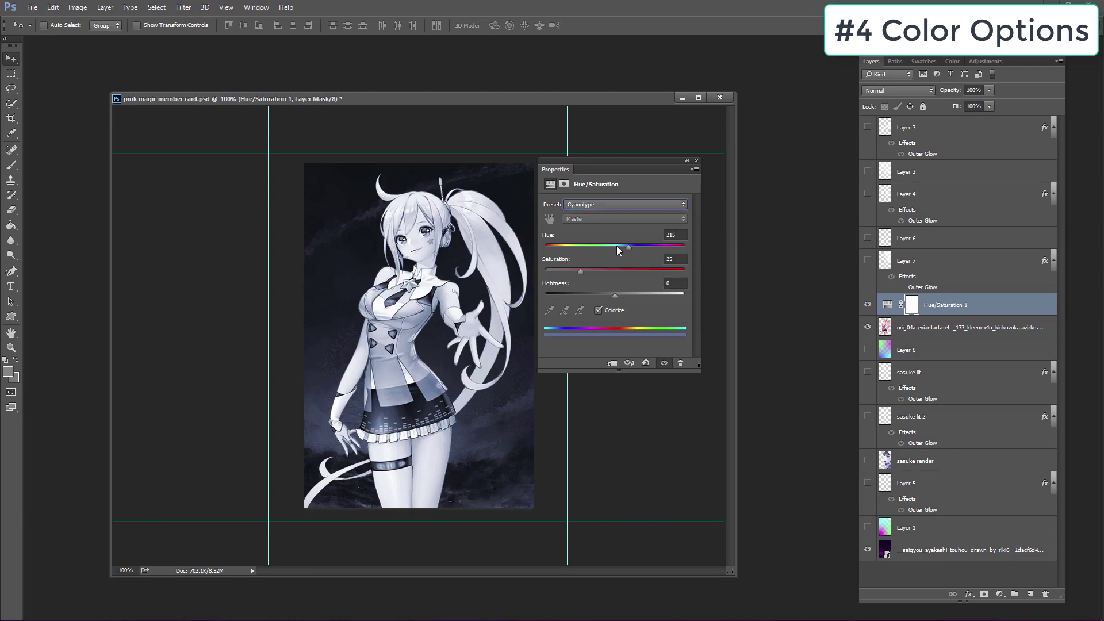
left_click_drag(616, 246, 582, 257)
left_click(638, 248)
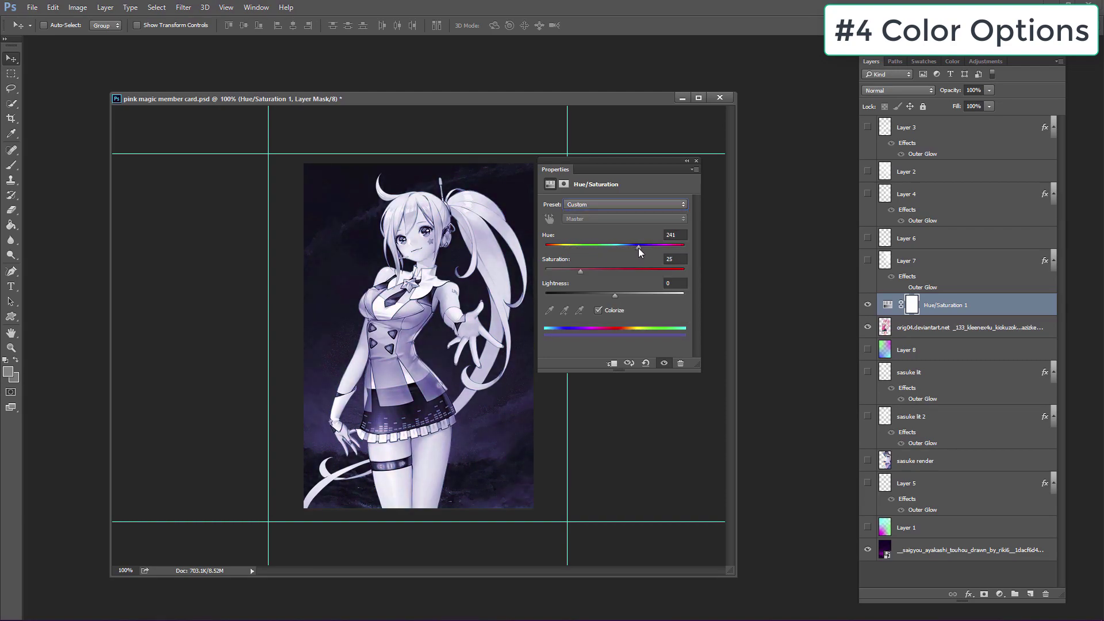
left_click(868, 305)
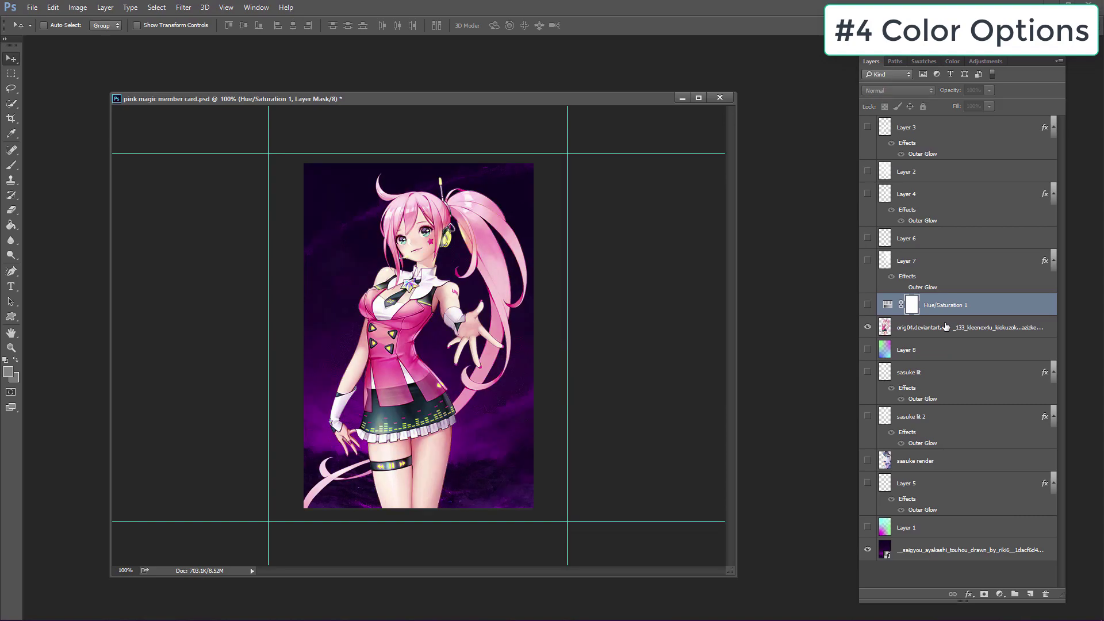
left_click(975, 328)
Give the character art layer a blue Color Overlay effect.
right_click(975, 331)
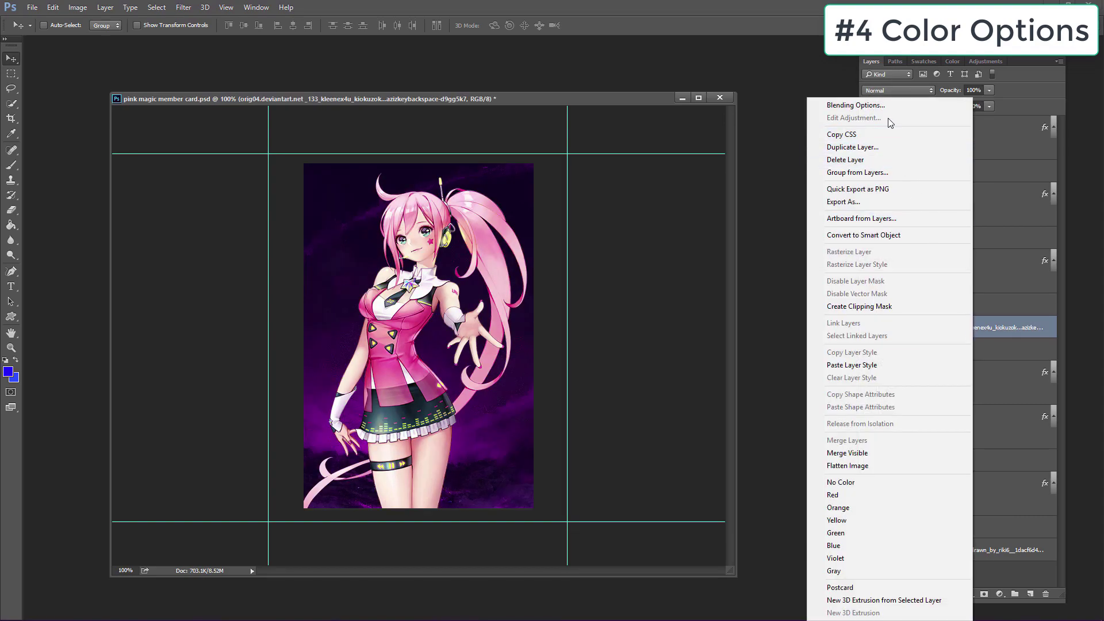
key("Escape")
key("h")
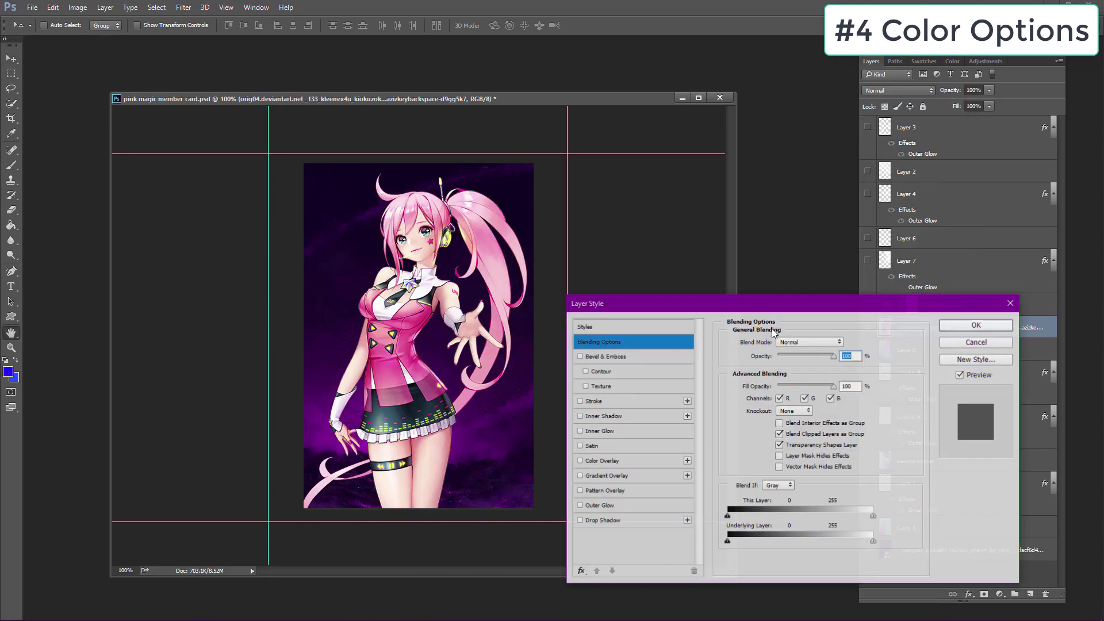
left_click_drag(757, 308, 765, 258)
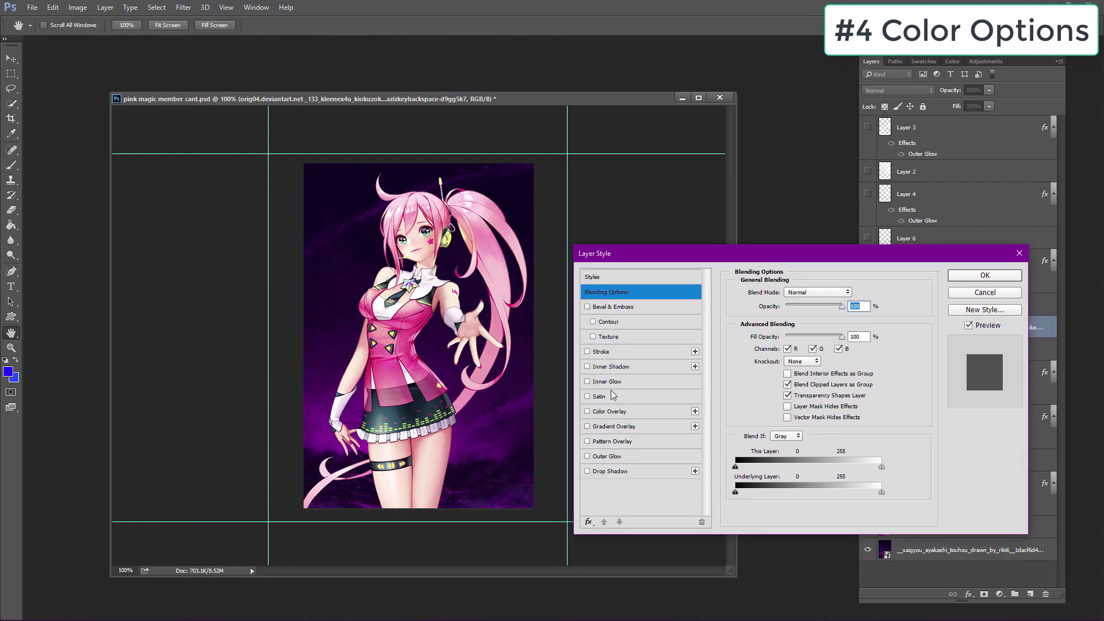
left_click(609, 411)
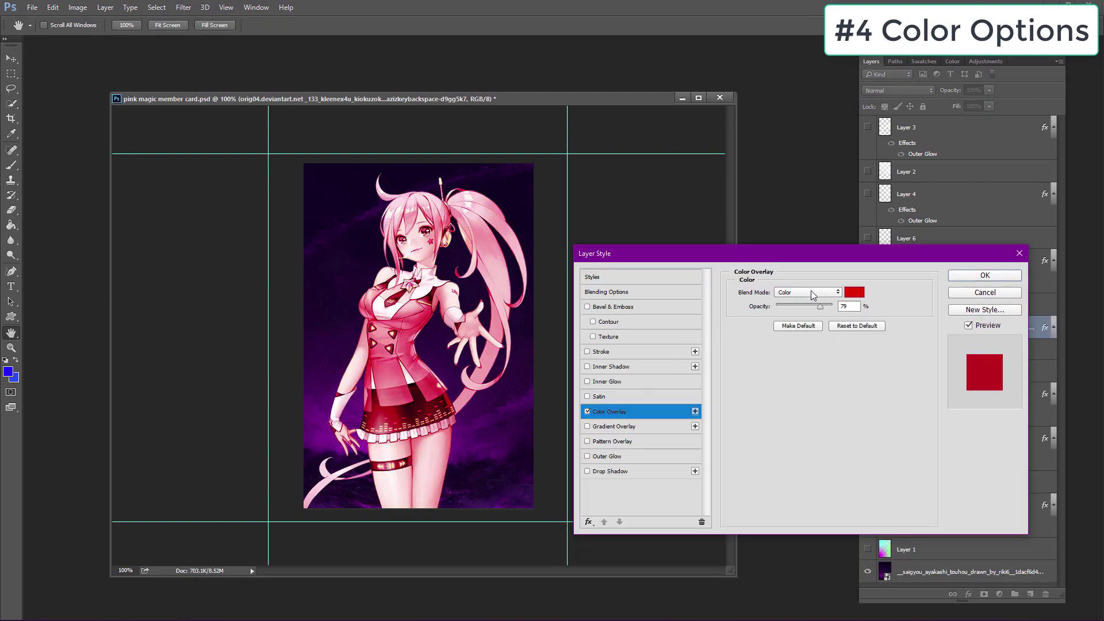
left_click(854, 292)
left_click(768, 297)
left_click(768, 212)
left_click(768, 231)
left_click(768, 256)
left_click(886, 195)
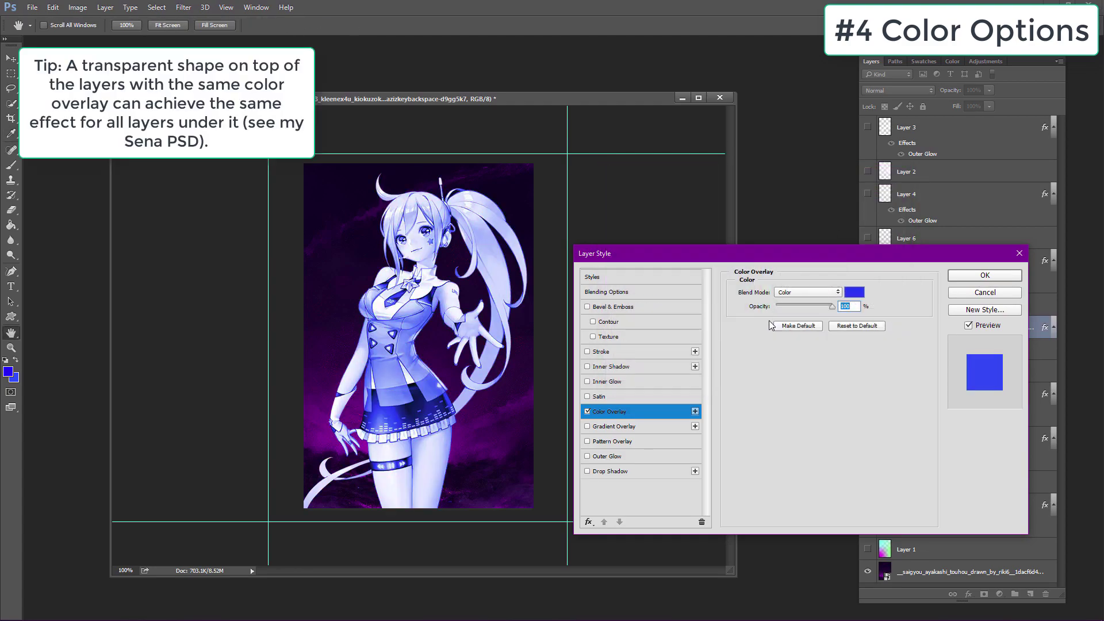
left_click(985, 276)
Copy the character layer's style and paste it onto the bottom background layer.
right_click(982, 327)
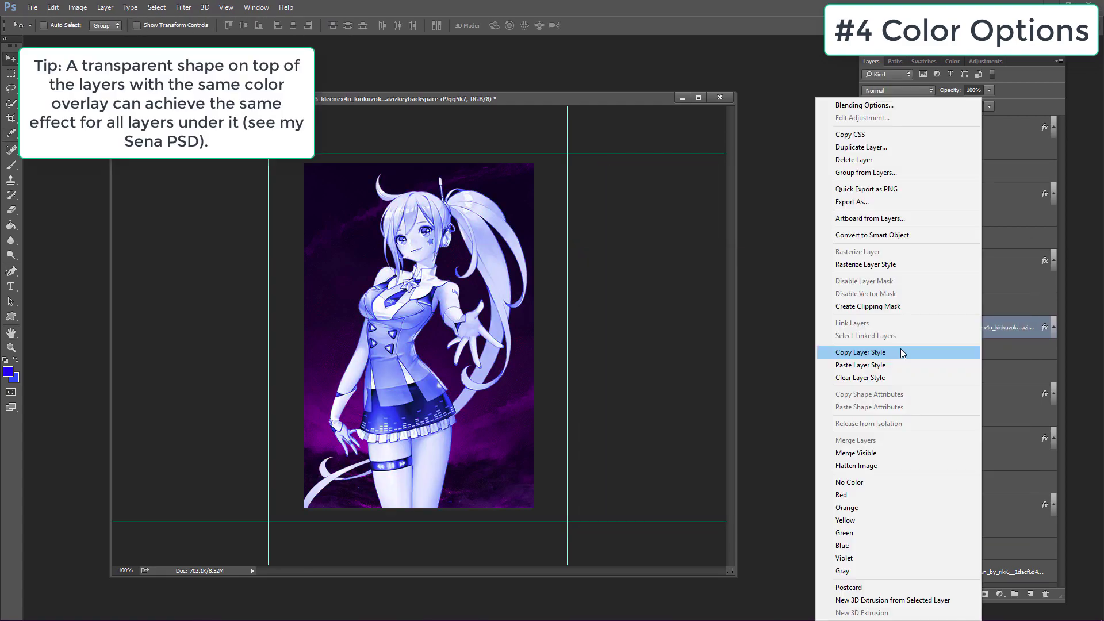
left_click(902, 353)
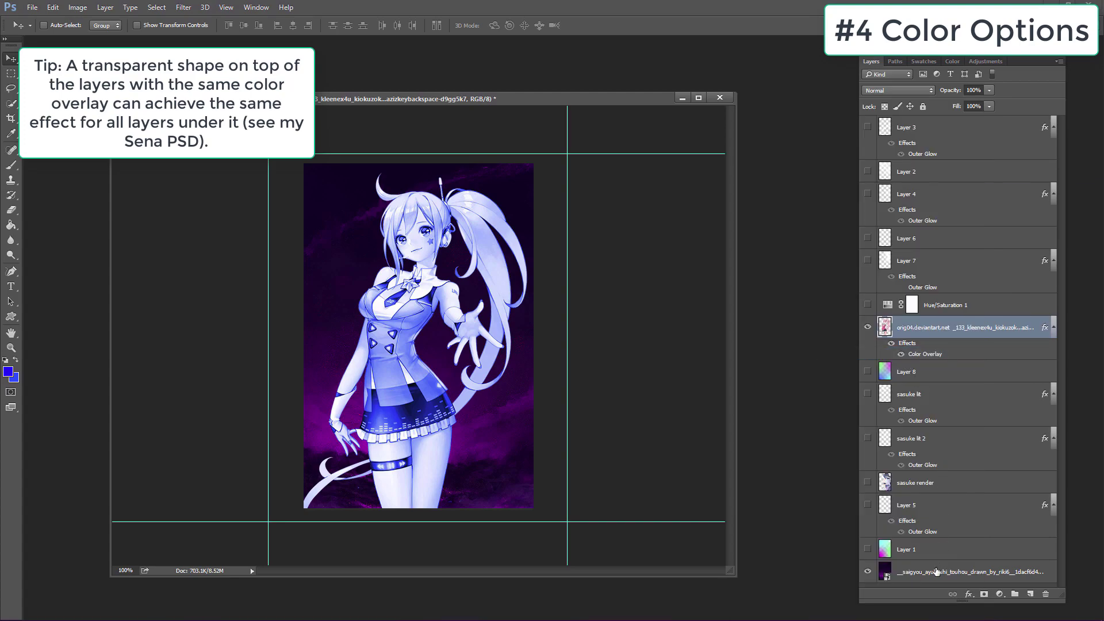
right_click(936, 572)
left_click(978, 340)
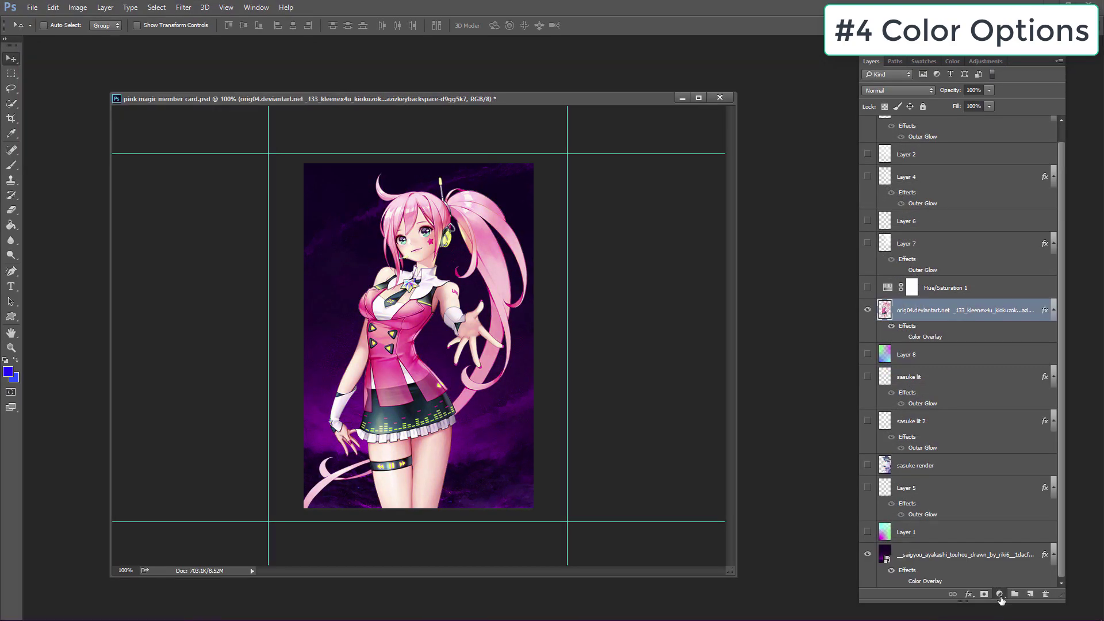
Add a Gradient Fill layer using the Orange, Yellow, Orange gradient.
left_click(1000, 594)
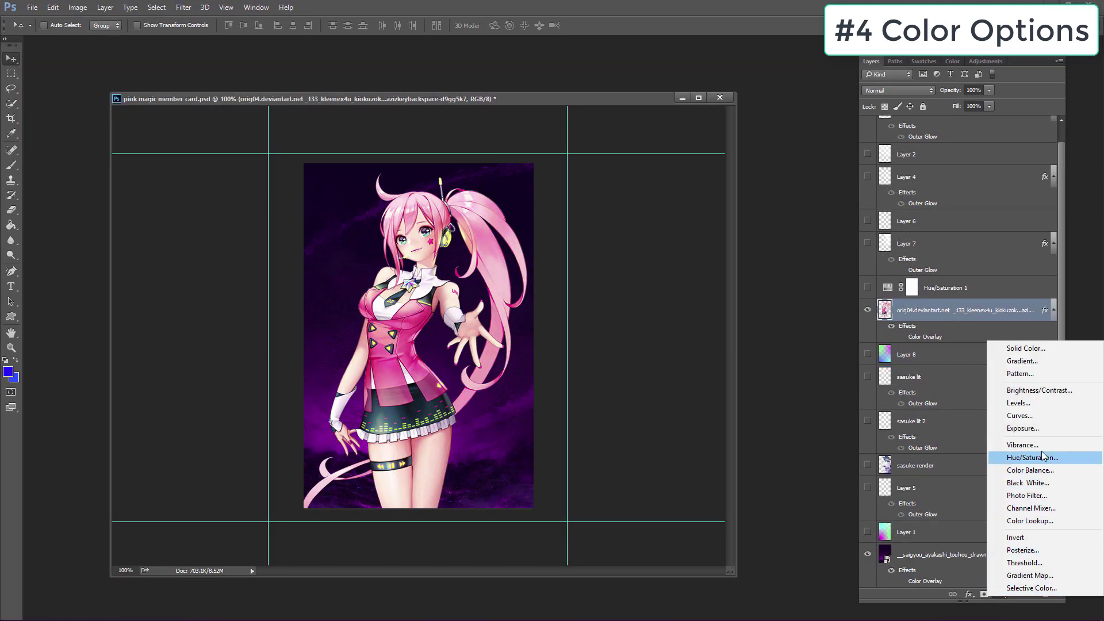
left_click(1034, 362)
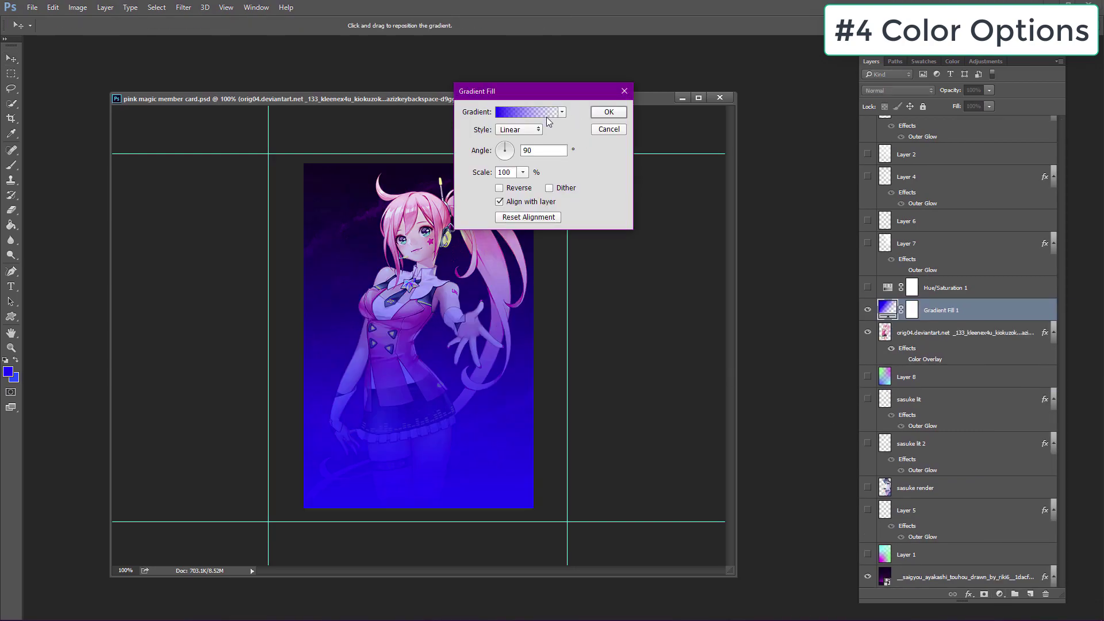
left_click(547, 114)
left_click(159, 53)
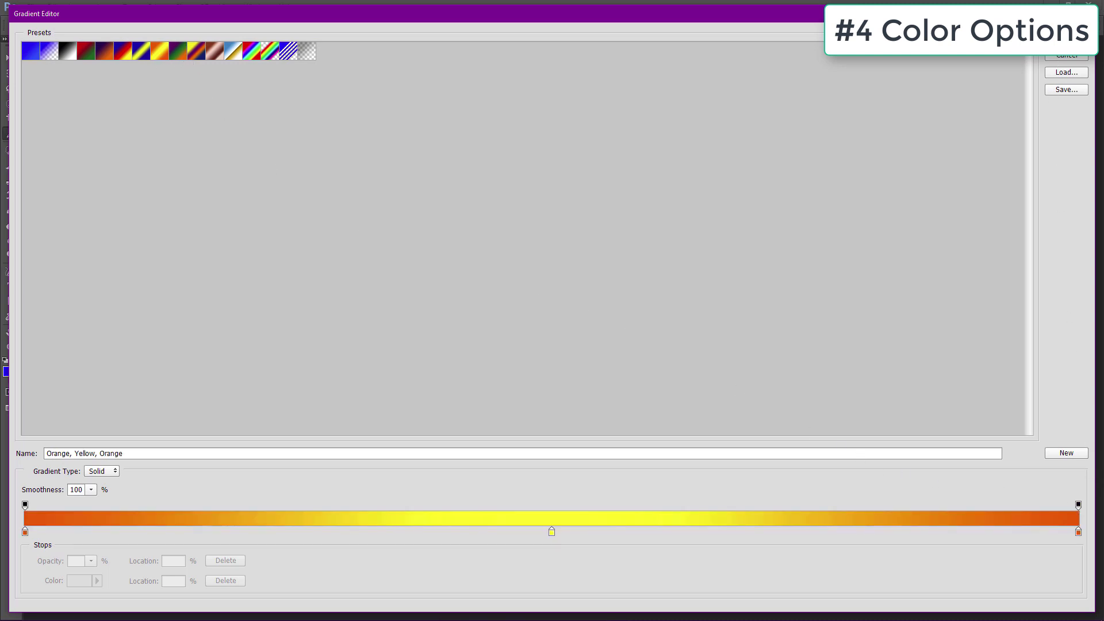
left_click(1067, 38)
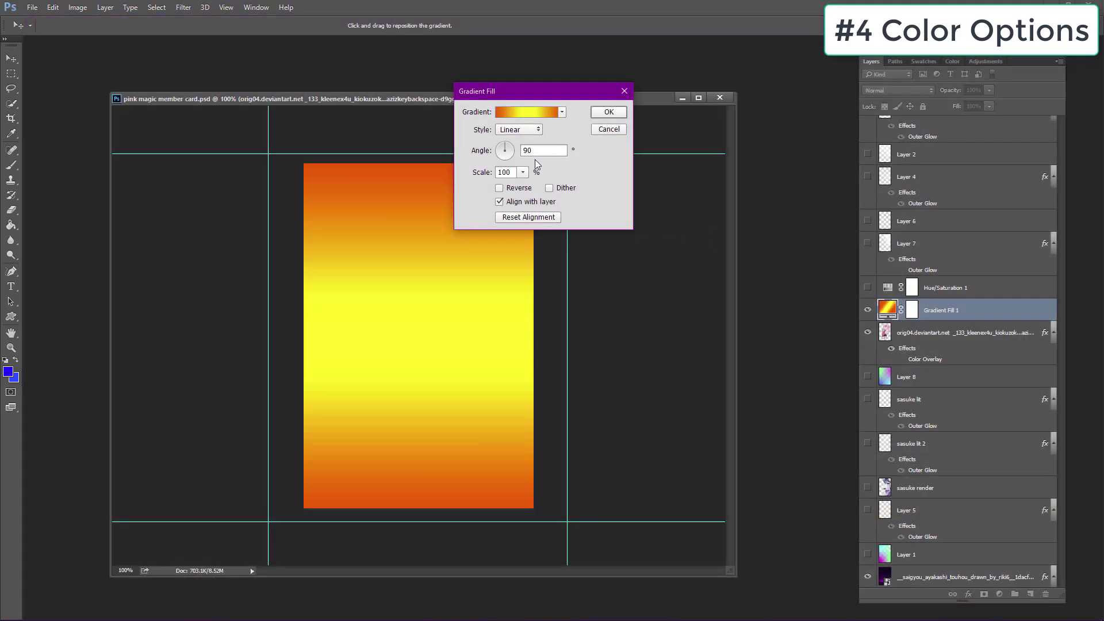
left_click(609, 113)
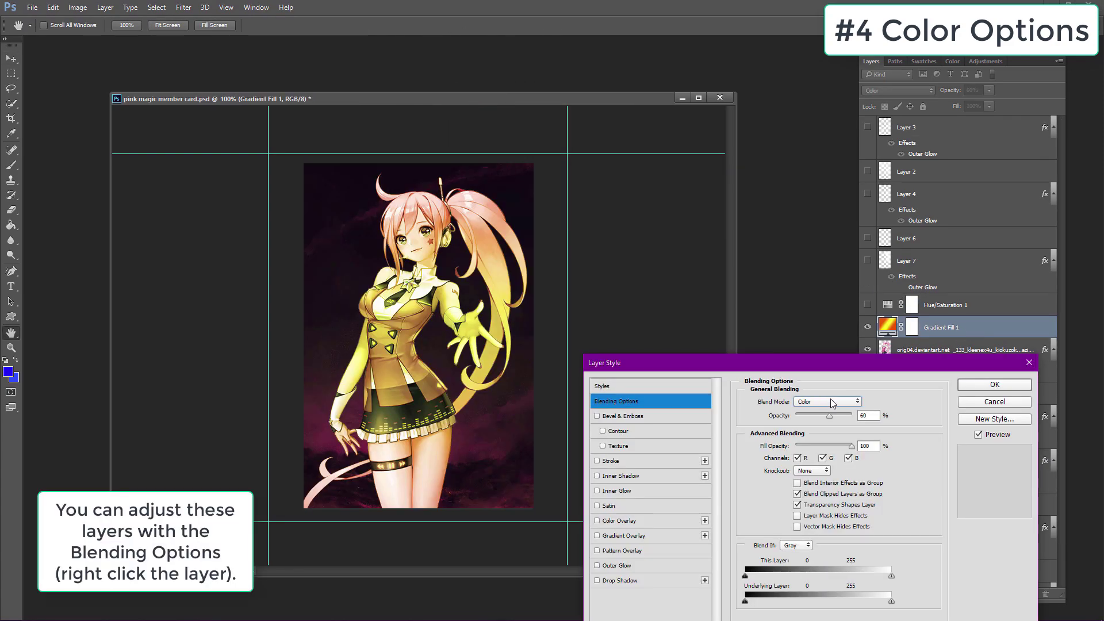
Set Gradient Fill 1 to Color mode at 80% opacity, then hide it.
left_click_drag(833, 414, 841, 419)
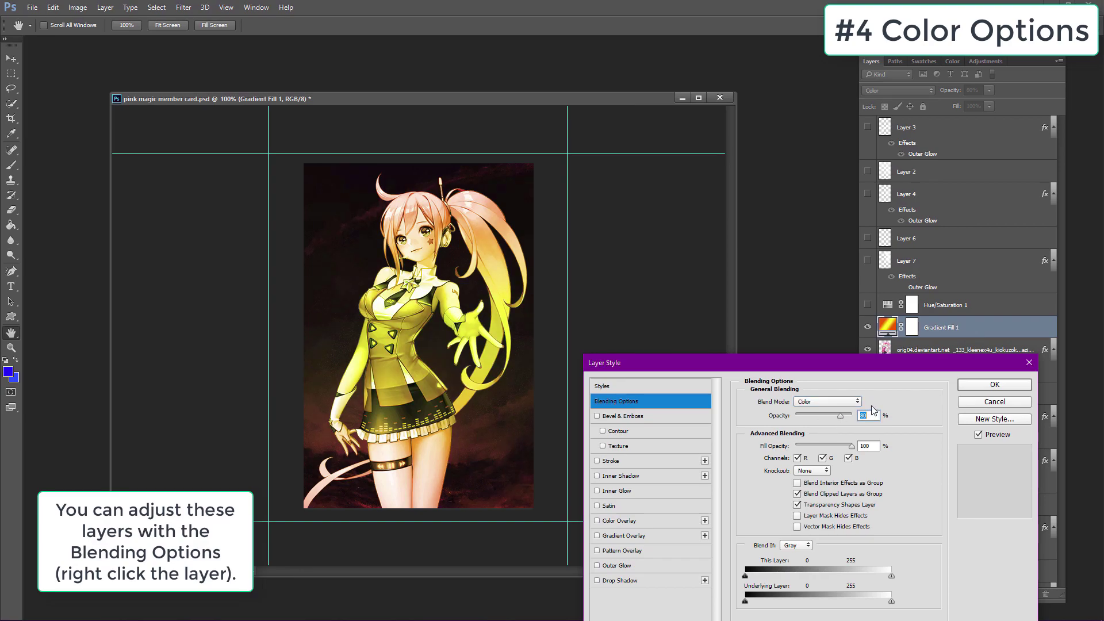
left_click(971, 384)
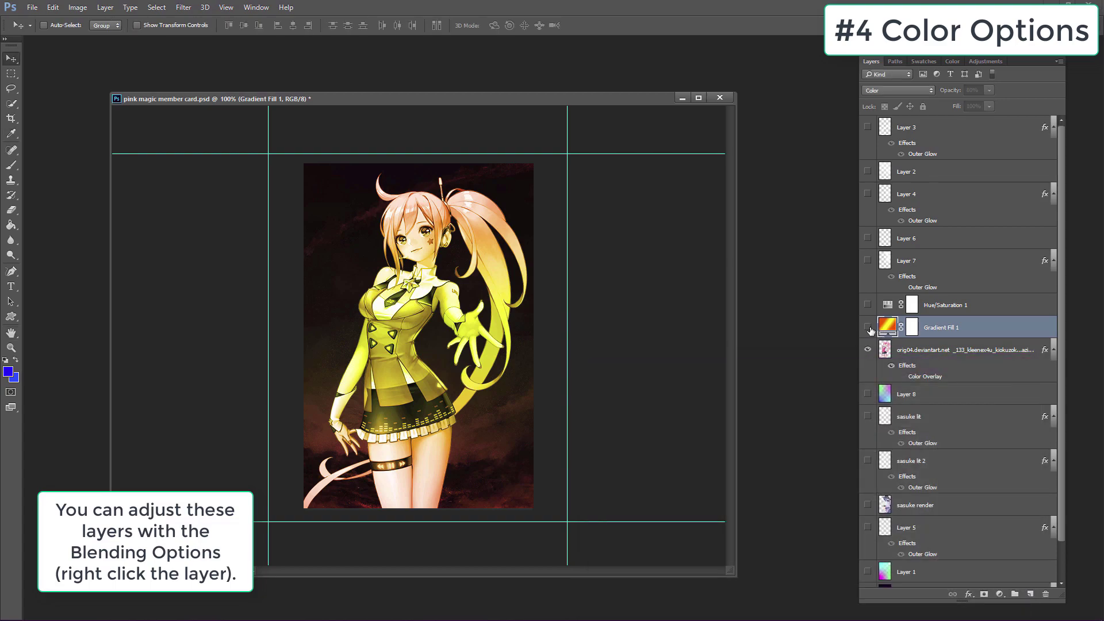
left_click(868, 327)
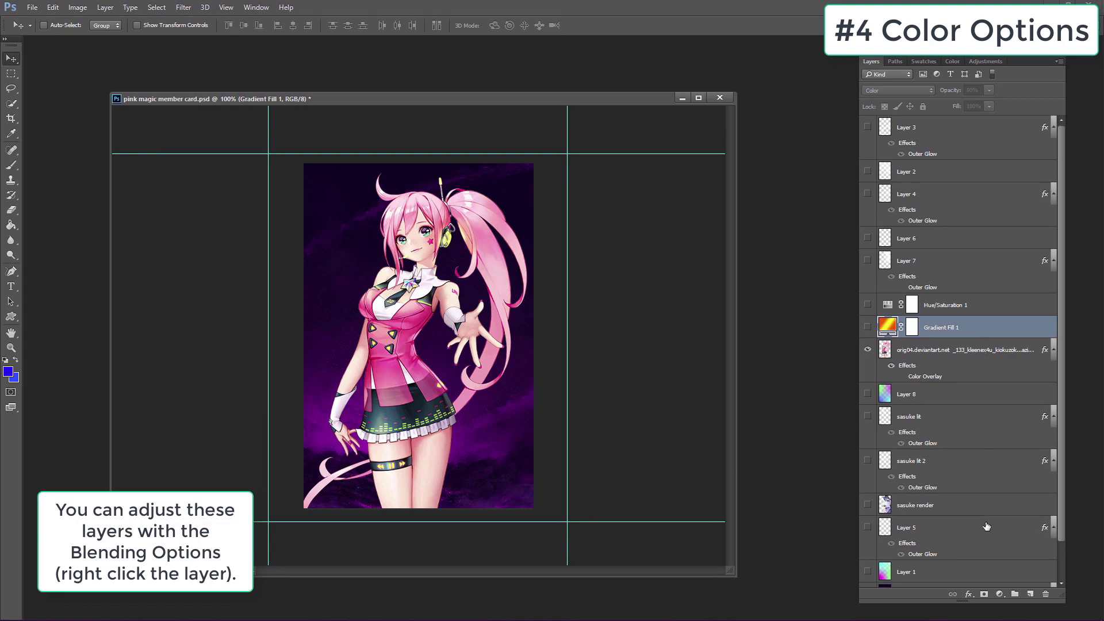
Add a Solid Color fill layer in magenta ff00ba.
left_click(999, 594)
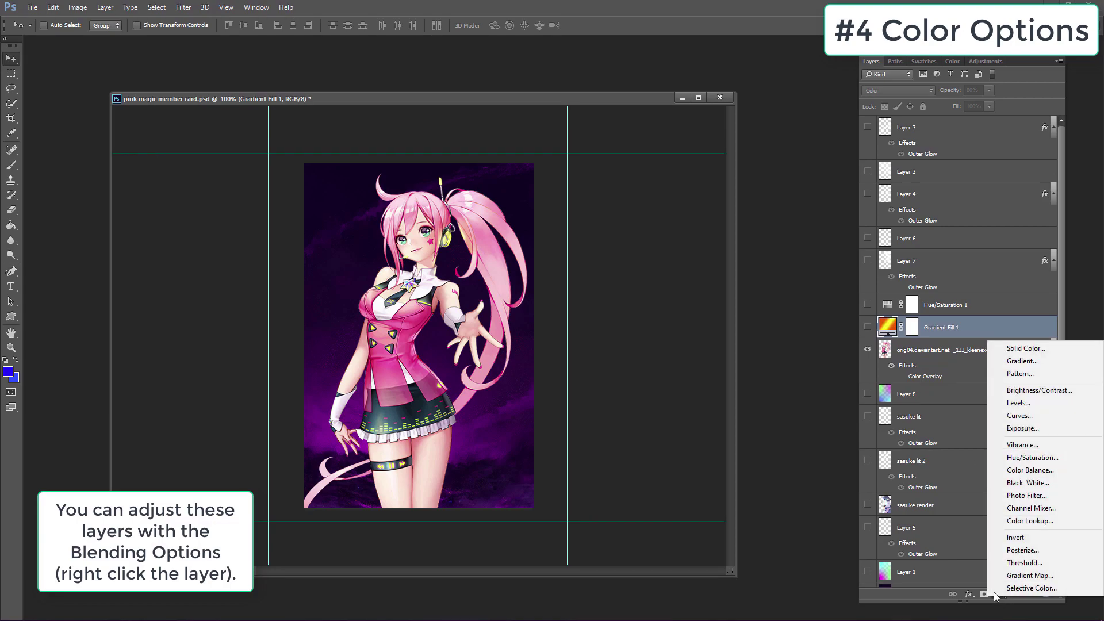
left_click(1026, 348)
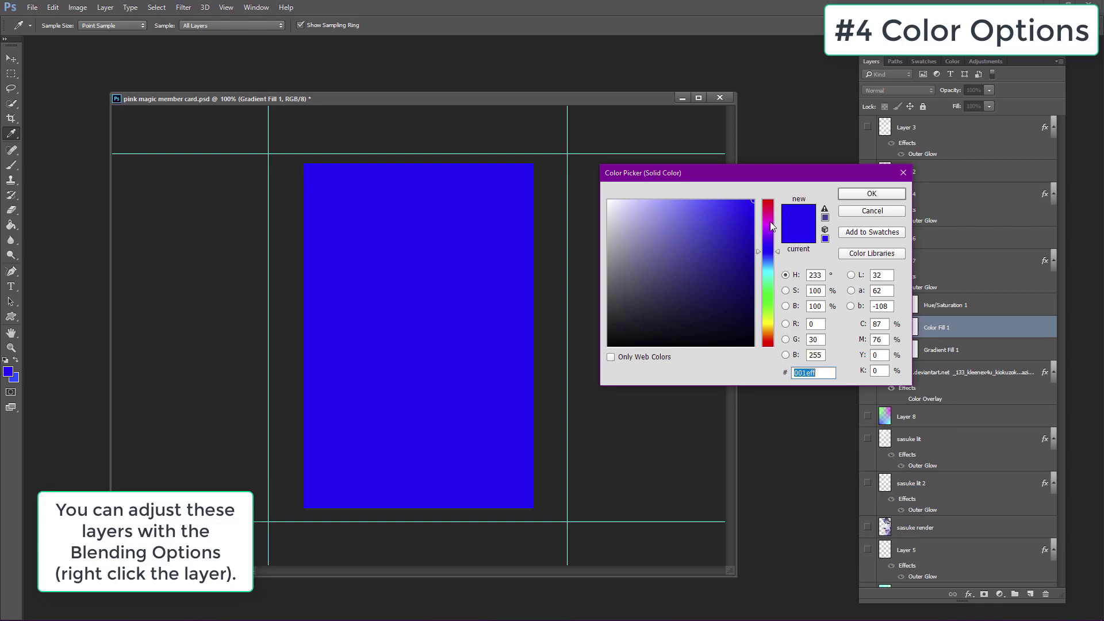
type("ff00ba")
left_click(872, 194)
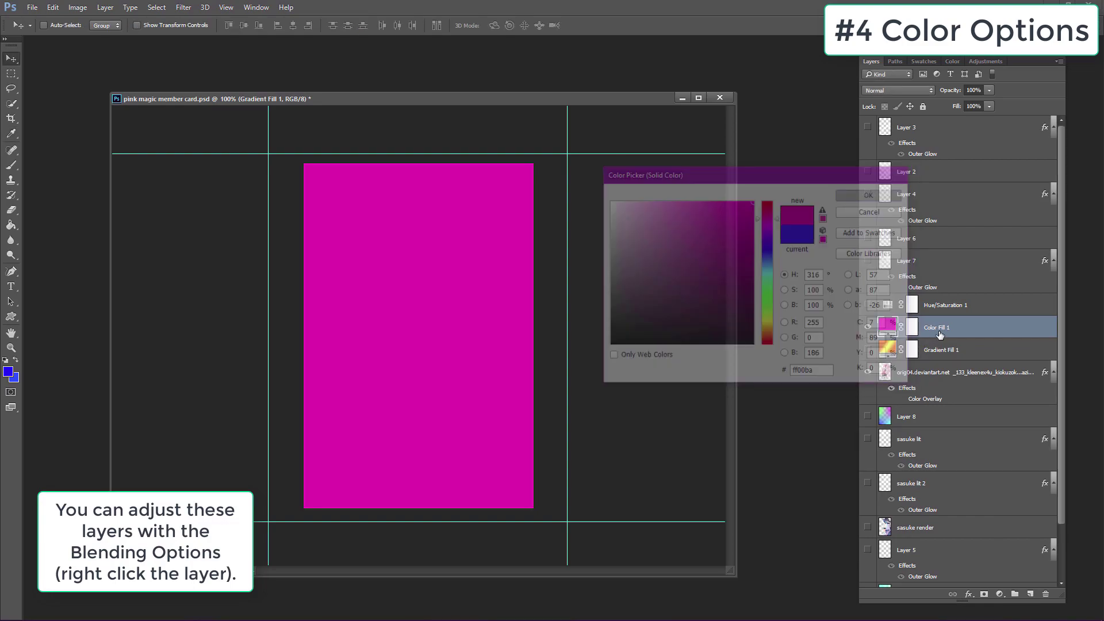
Blend the Color Fill 1 layer as Color Dodge at 54% opacity.
right_click(961, 333)
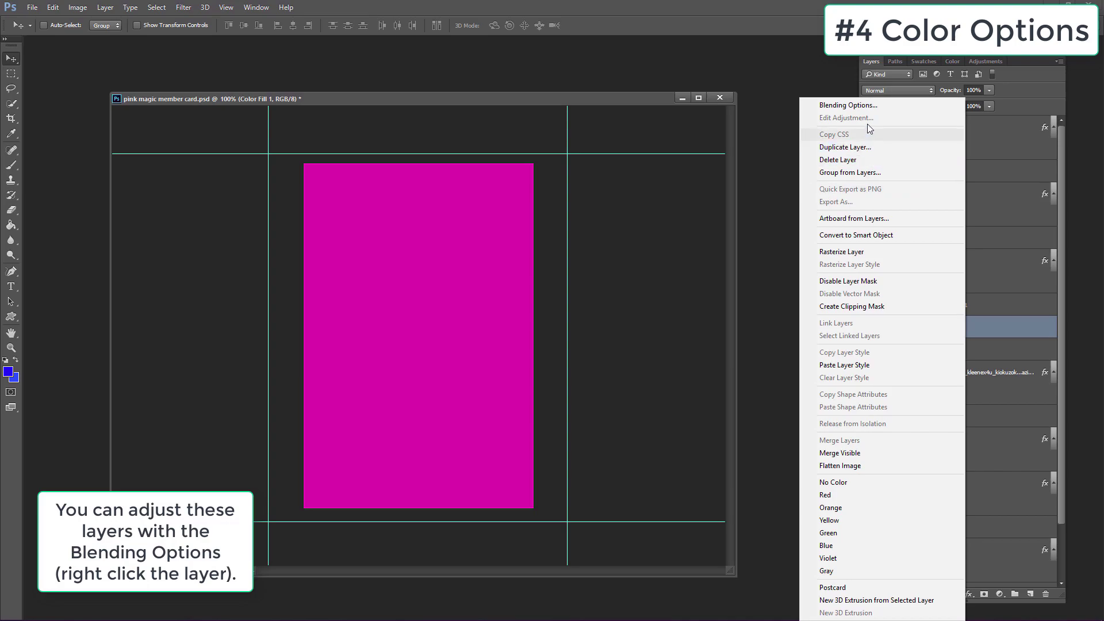
left_click(848, 105)
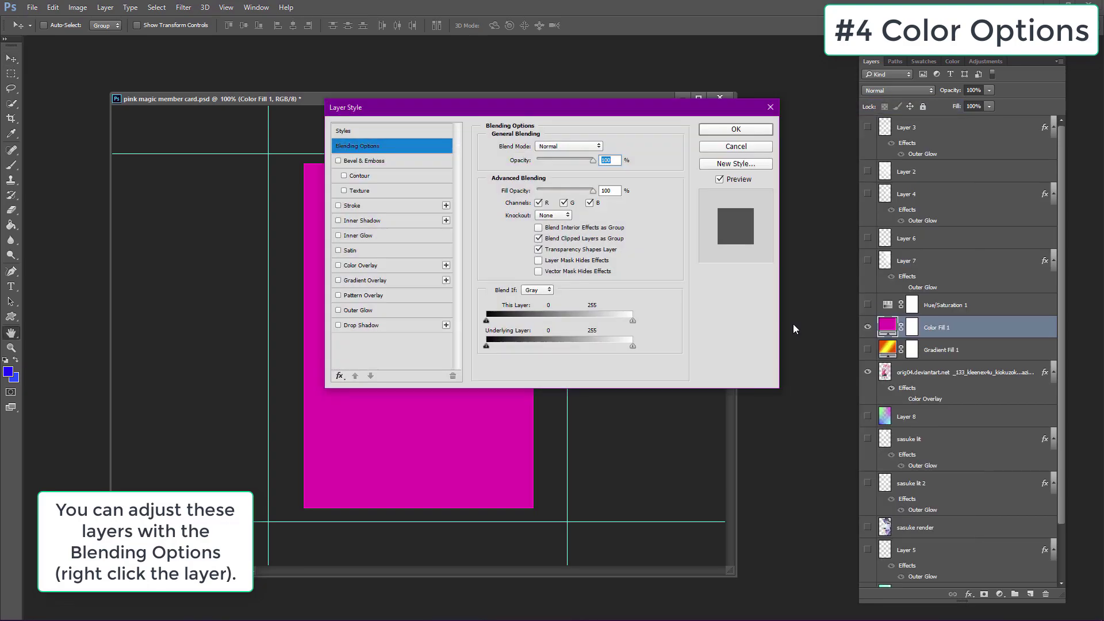
left_click_drag(678, 106, 876, 394)
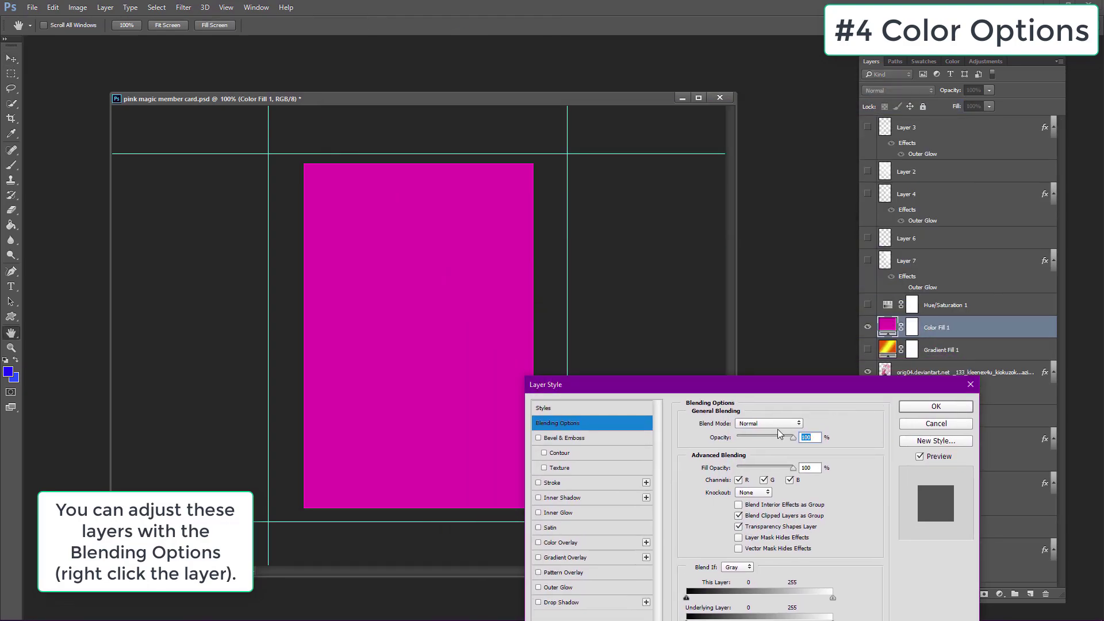
left_click(778, 426)
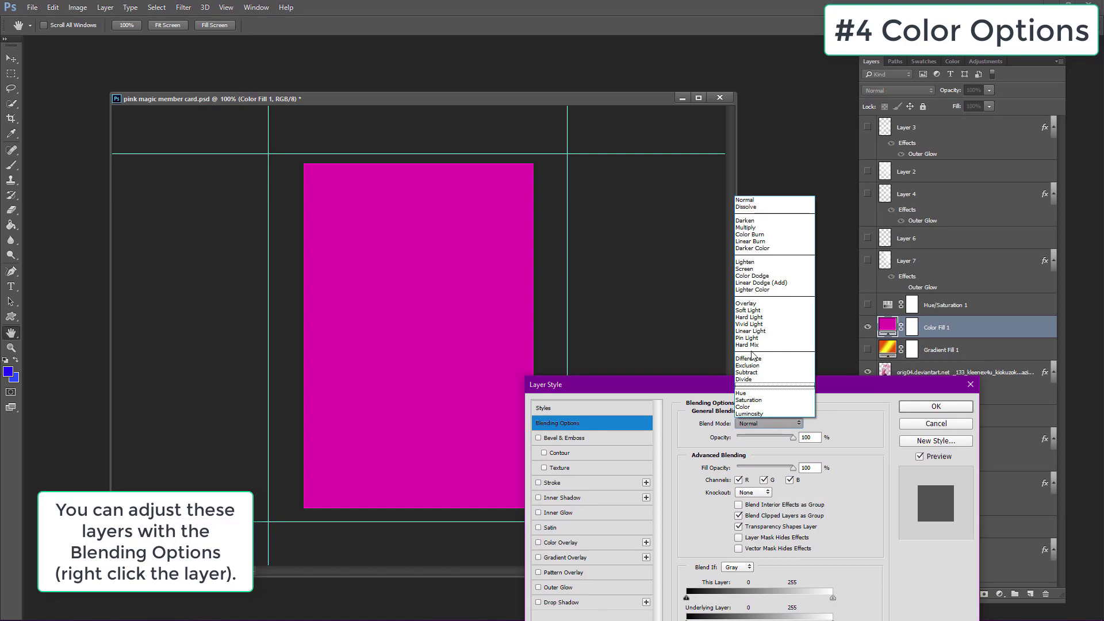
left_click(753, 276)
left_click_drag(773, 437, 769, 437)
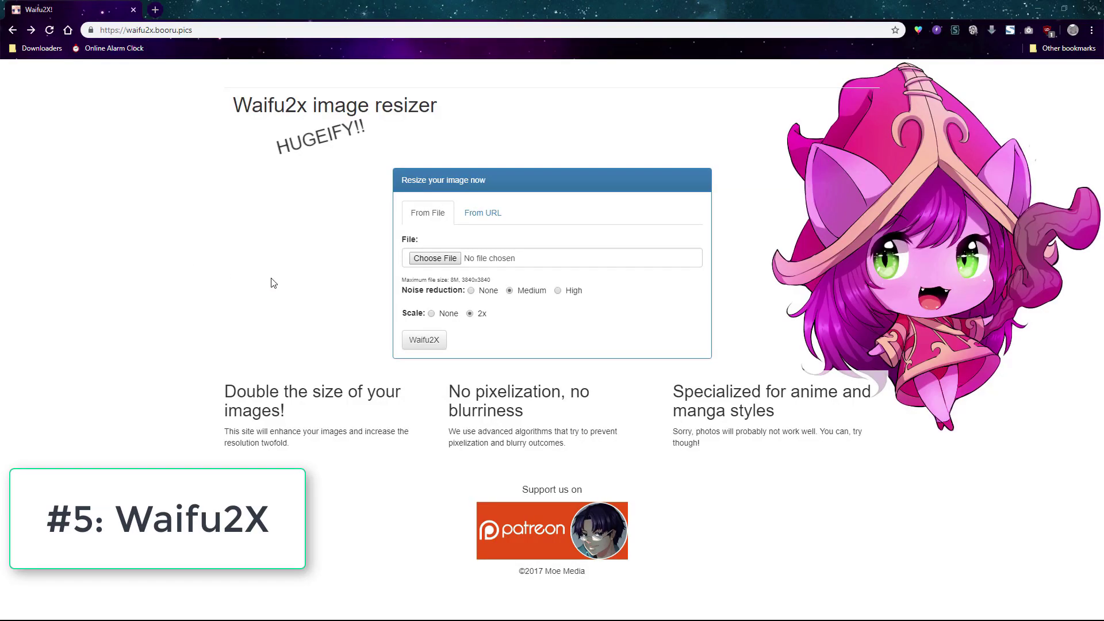
Upload the guitar character image, upscale it 2x with medium noise reduction, and open the PNG.
left_click(437, 260)
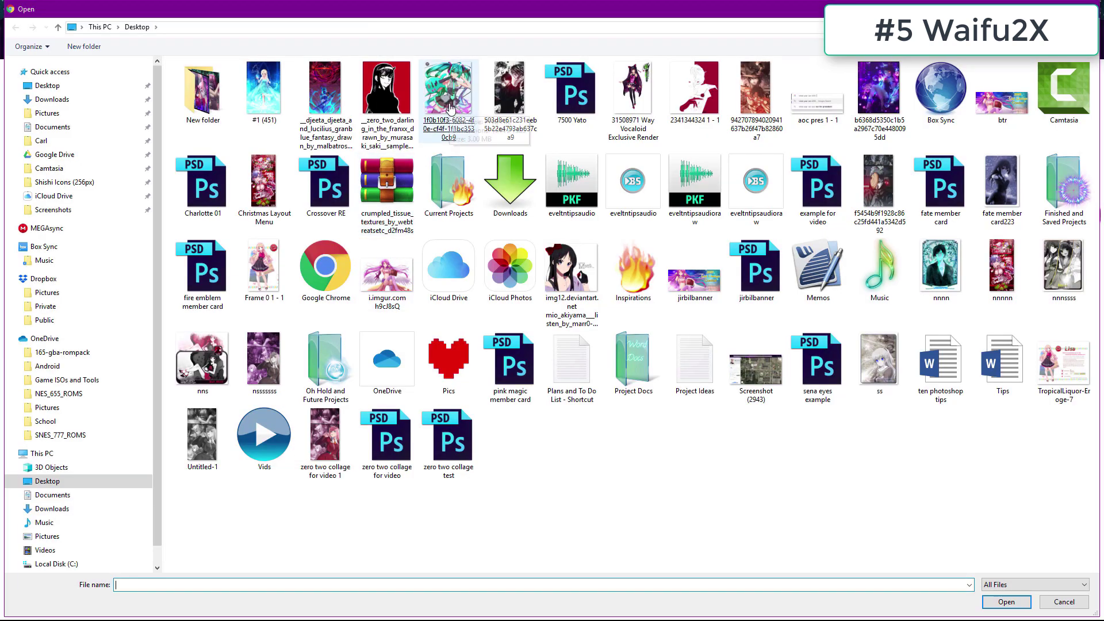
double_click(449, 109)
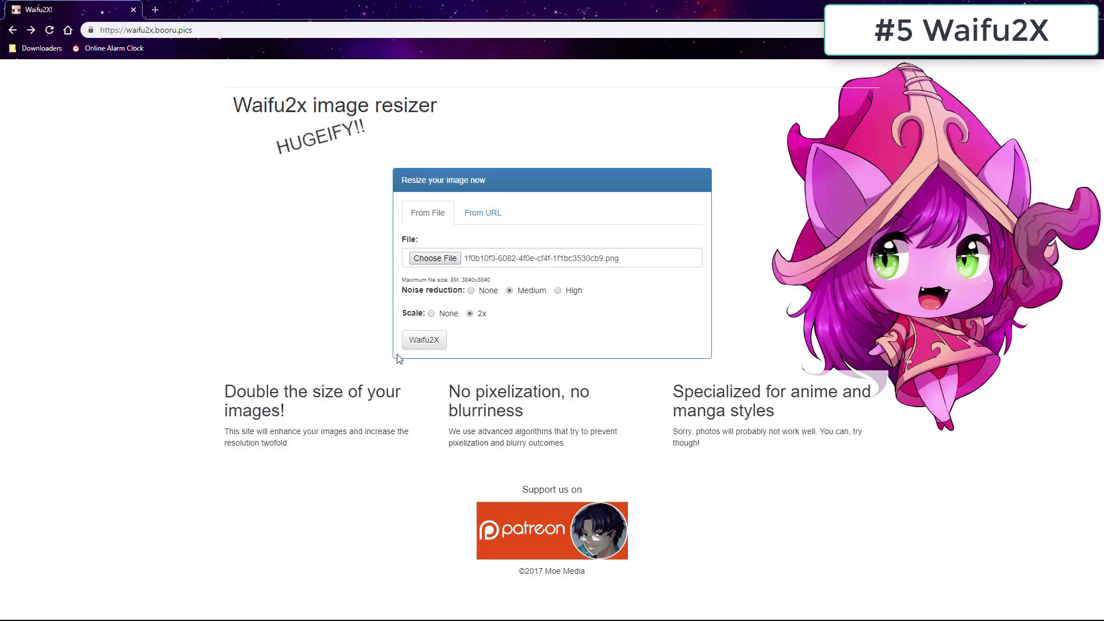
left_click(423, 340)
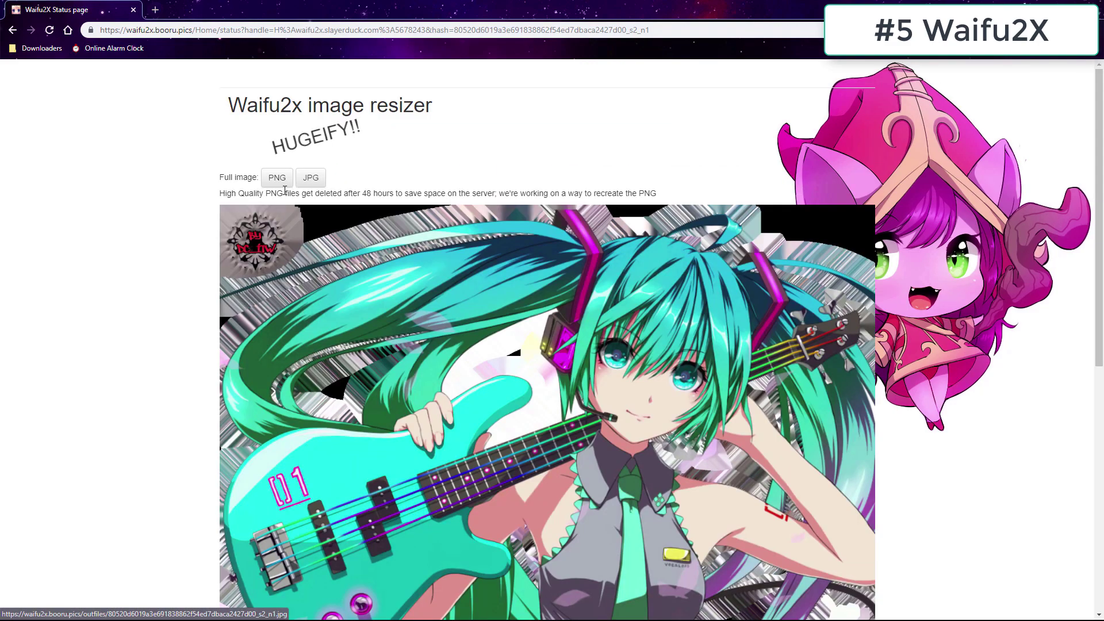
left_click(278, 178)
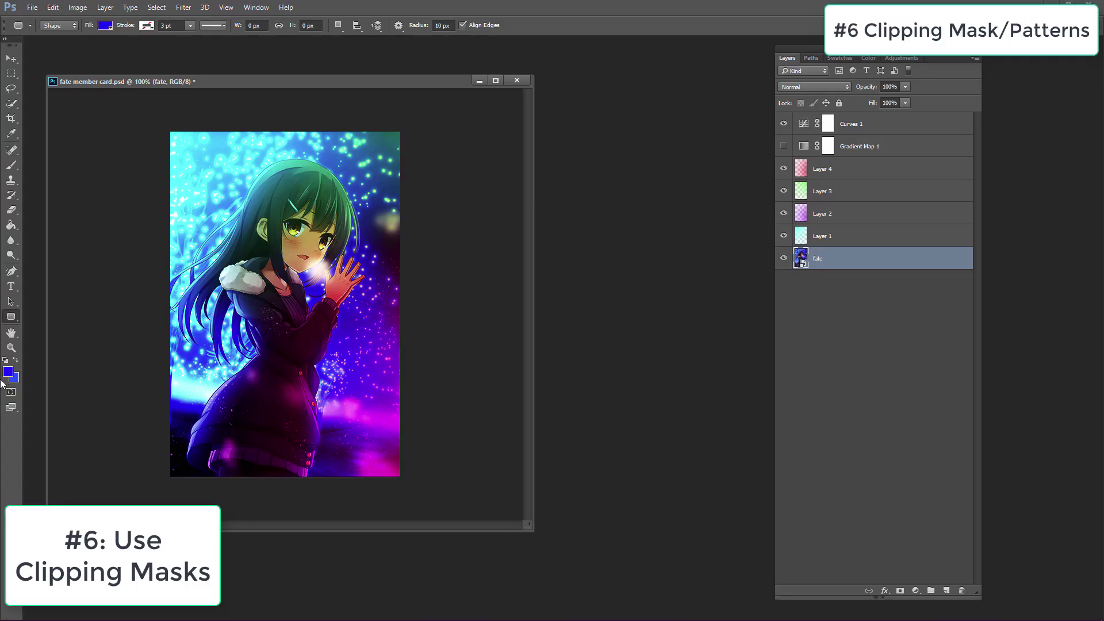
Draw a 357 × 568 px rounded rectangle covering the fate card.
left_click(11, 316)
left_click(55, 326)
left_click_drag(185, 143, 390, 469)
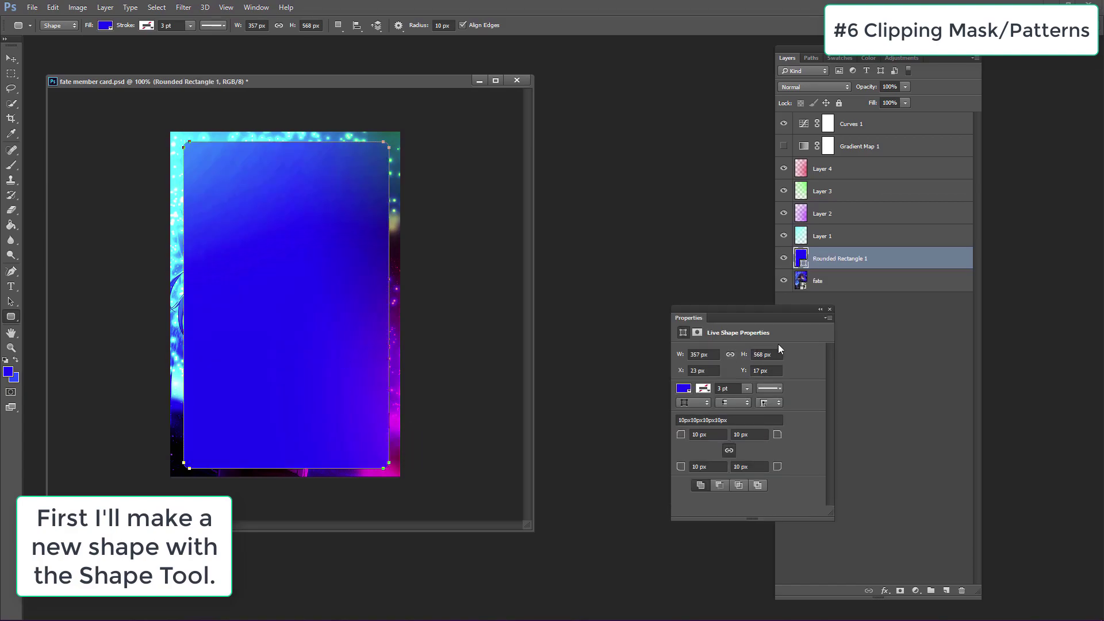
left_click(830, 311)
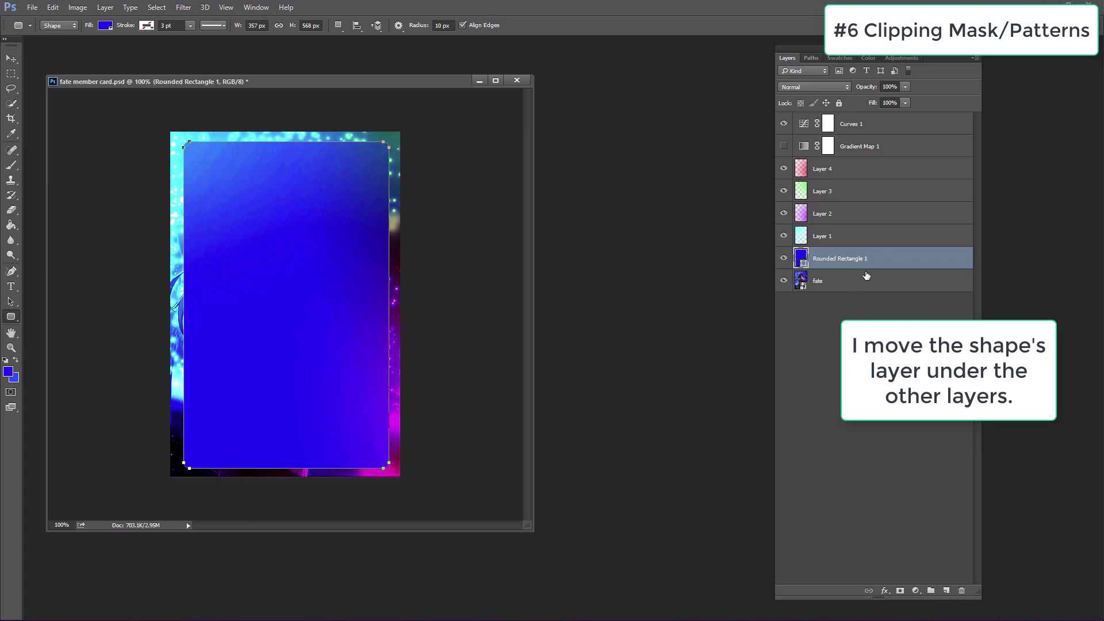
Place the Rounded Rectangle 1 layer beneath the fate layer.
left_click_drag(887, 262, 845, 302)
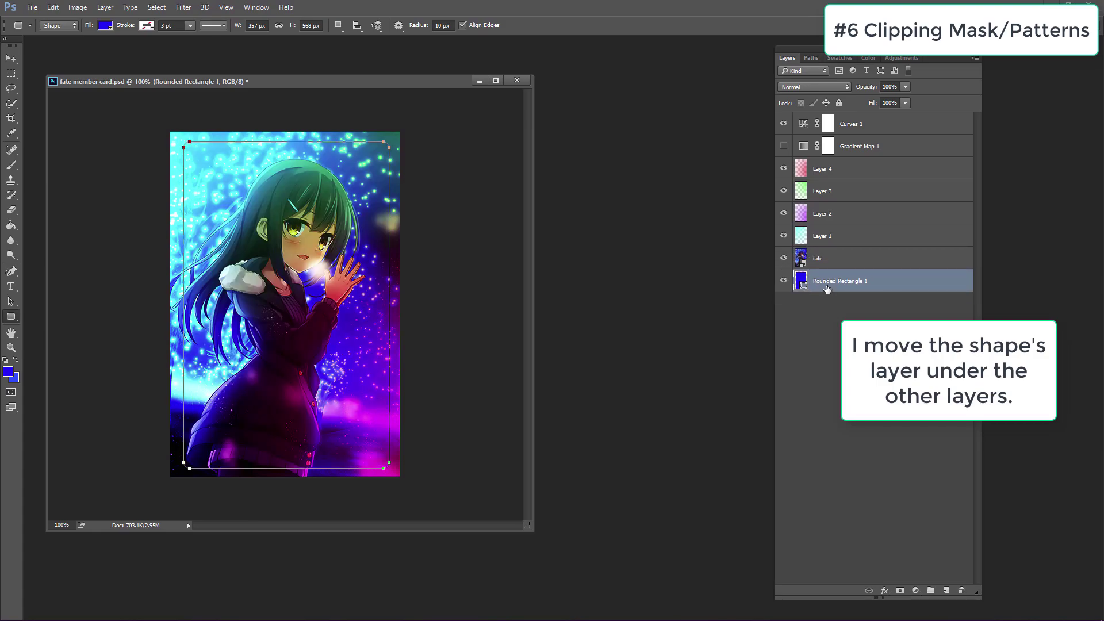
left_click(858, 260)
right_click(858, 260)
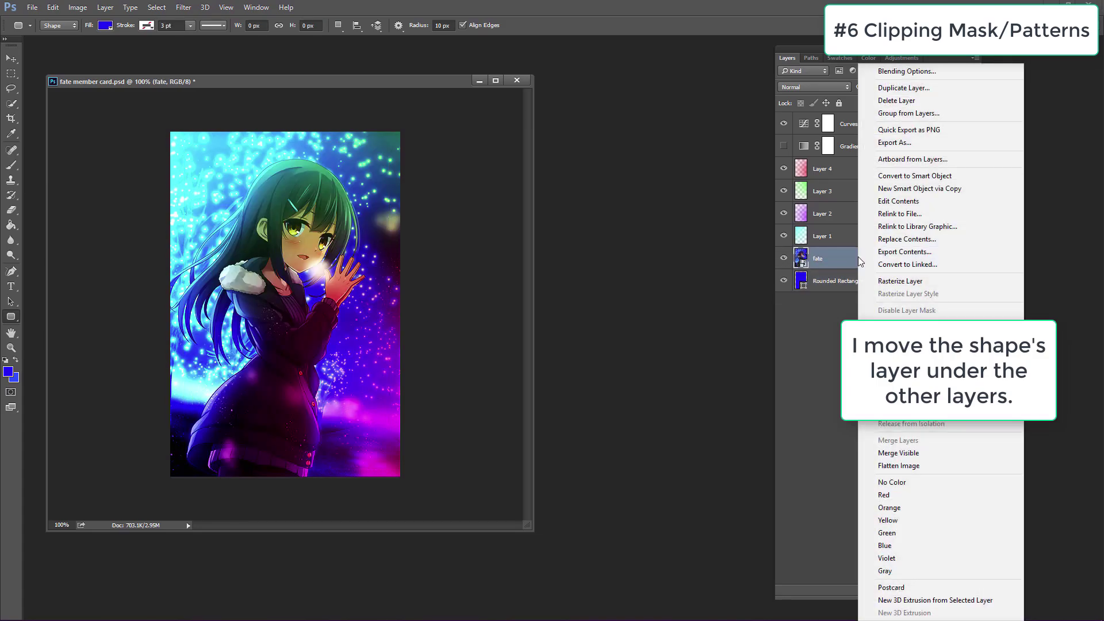
Clip fate and Layers 1, 2, 3 and 4 to Rounded Rectangle 1, then open its layer style.
left_click(886, 335)
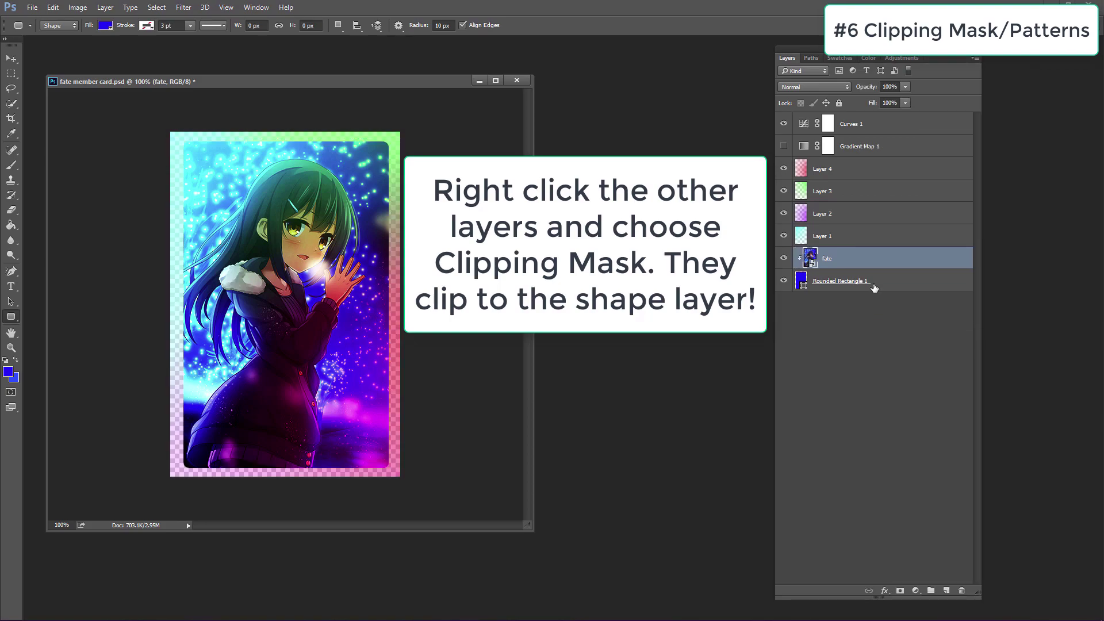
left_click(875, 241)
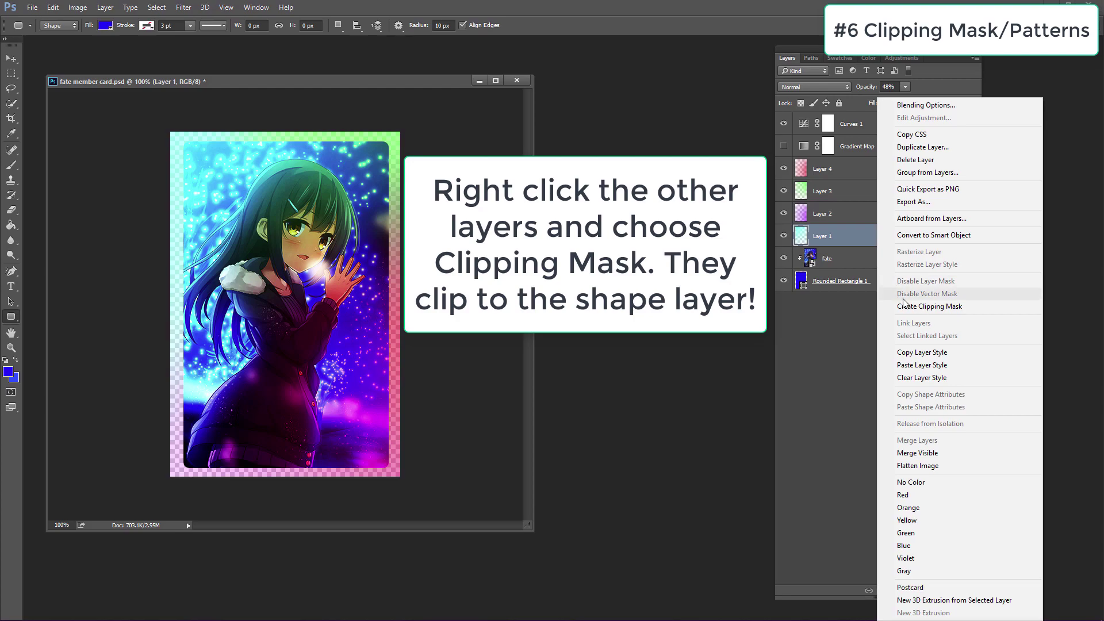
left_click(904, 306)
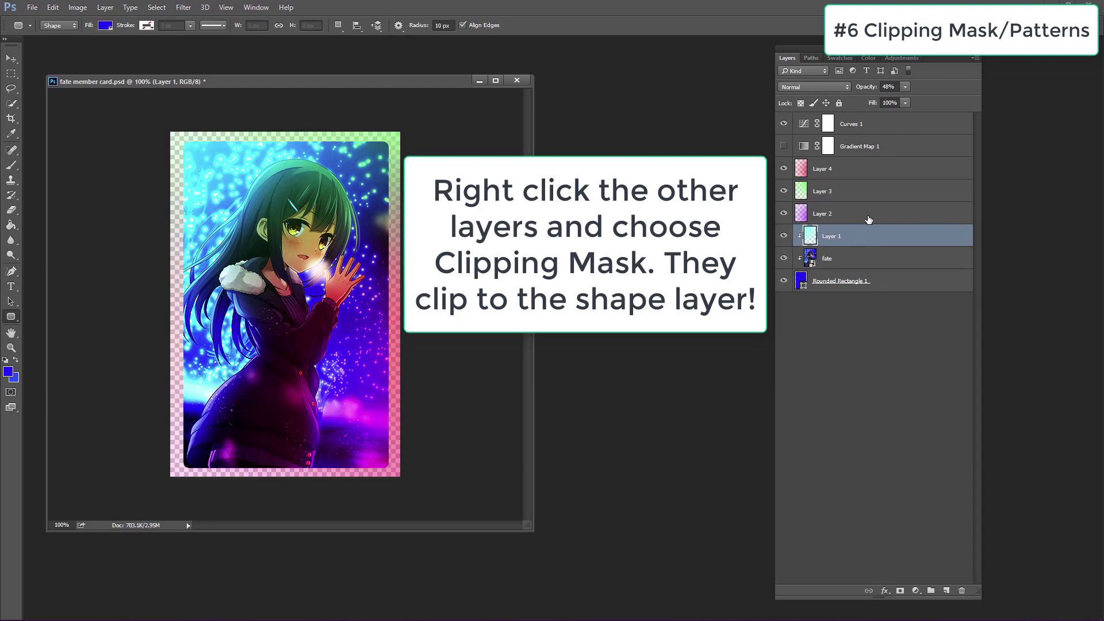
right_click(870, 216)
left_click(920, 307)
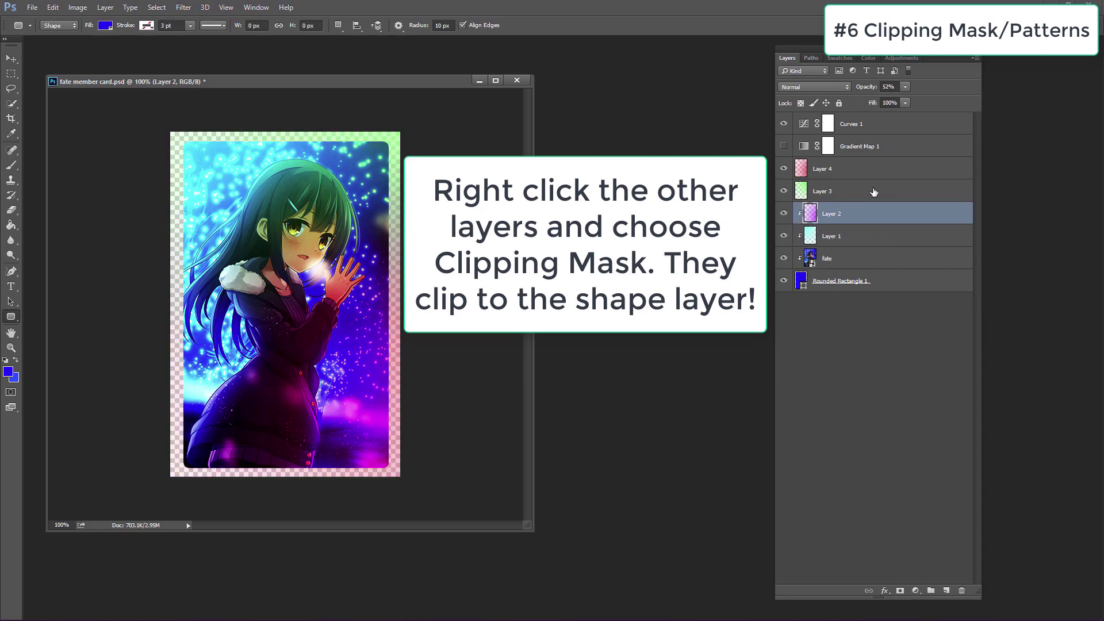
right_click(874, 191)
left_click(906, 306)
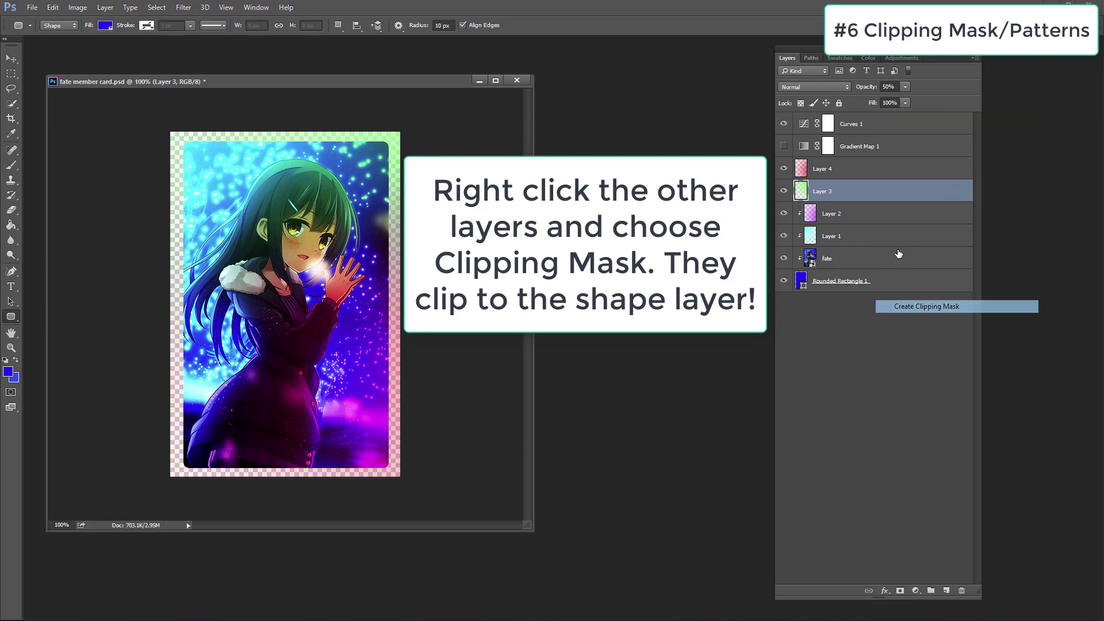
right_click(888, 172)
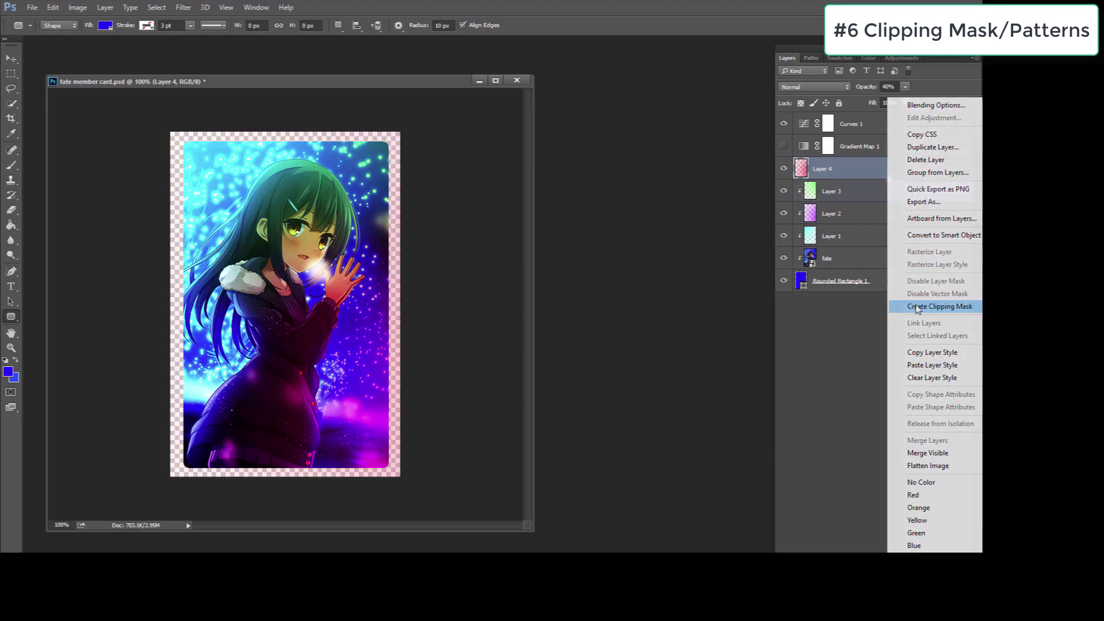
left_click(935, 306)
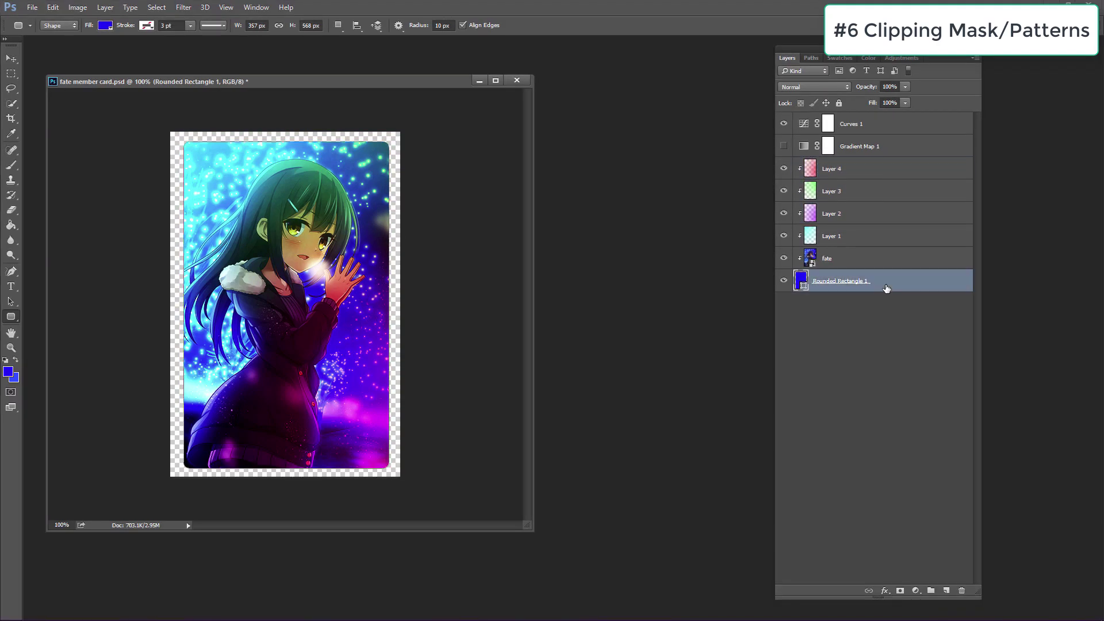
right_click(888, 288)
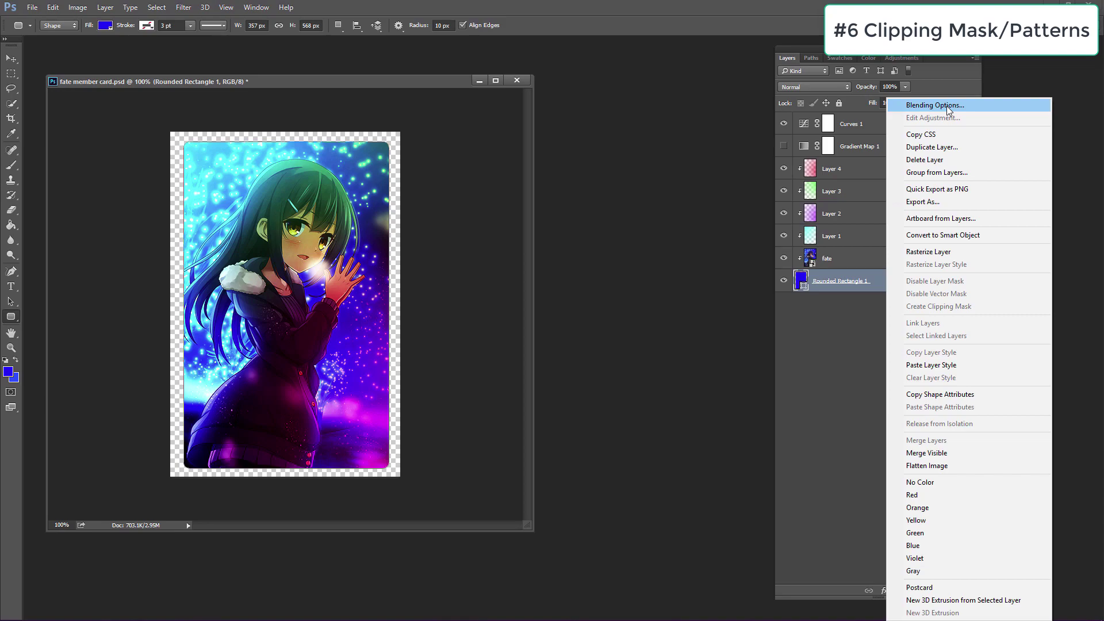
left_click(615, 328)
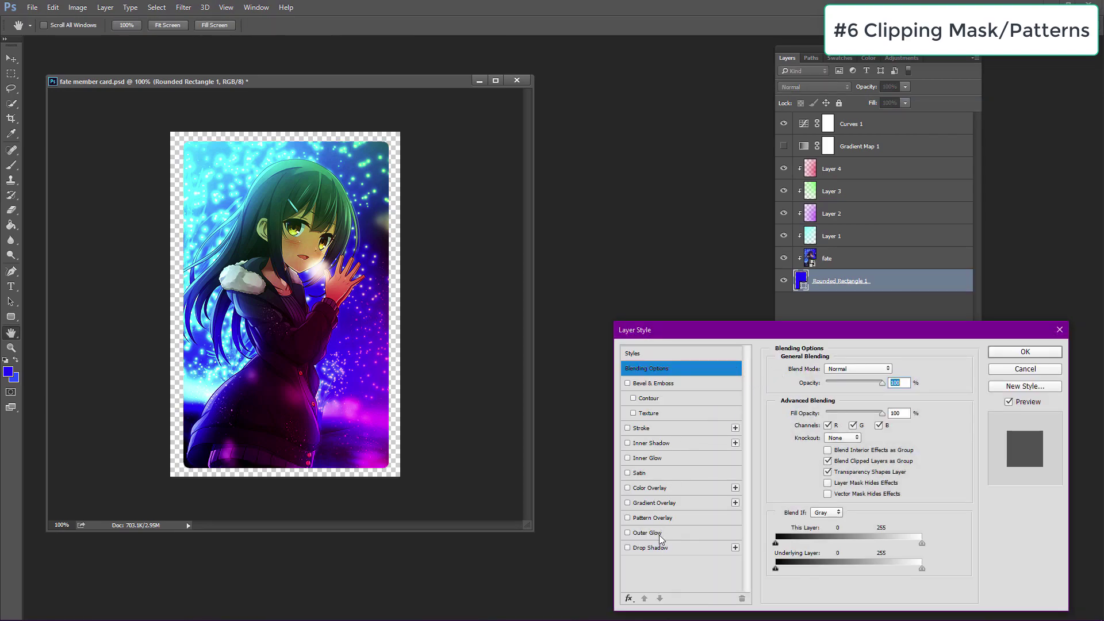
Add a magenta ff00e4 Stroke and a Drop Shadow to Rounded Rectangle 1.
left_click(672, 433)
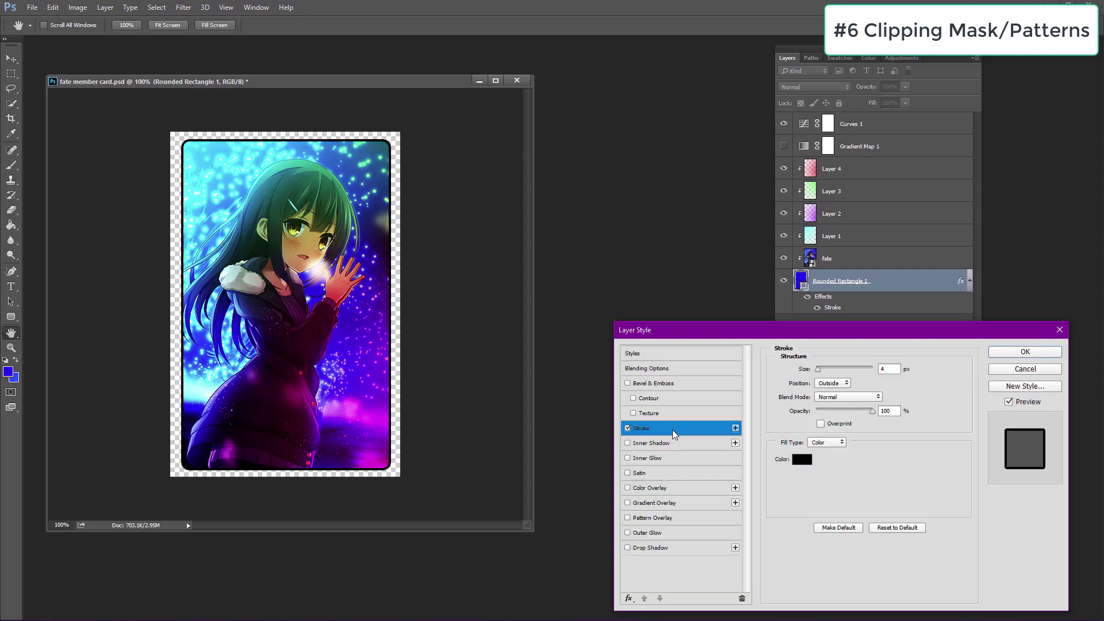
left_click(802, 460)
left_click_drag(696, 276, 574, 135)
left_click_drag(779, 237, 783, 175)
left_click(850, 194)
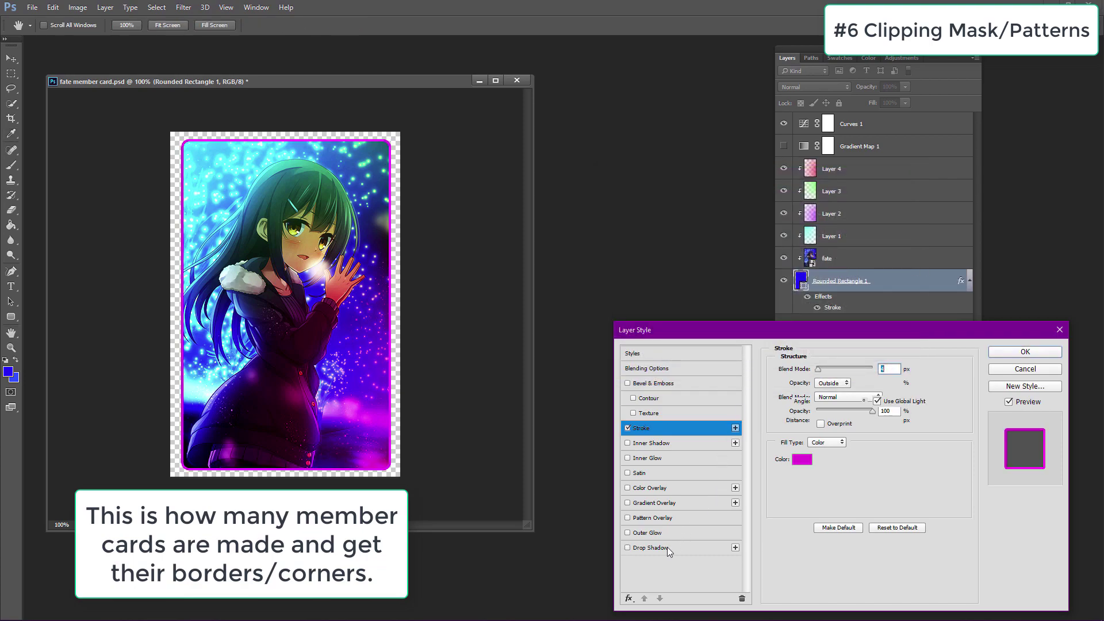
left_click(667, 548)
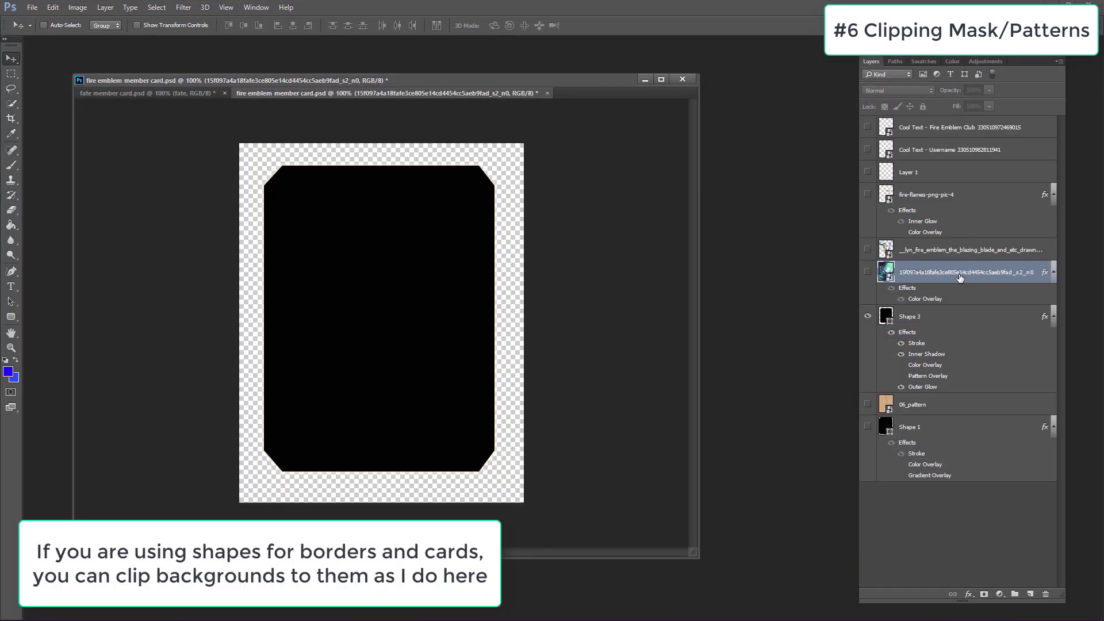
Show the forest and lyn layers and clip both to Shape 3.
left_click(867, 273)
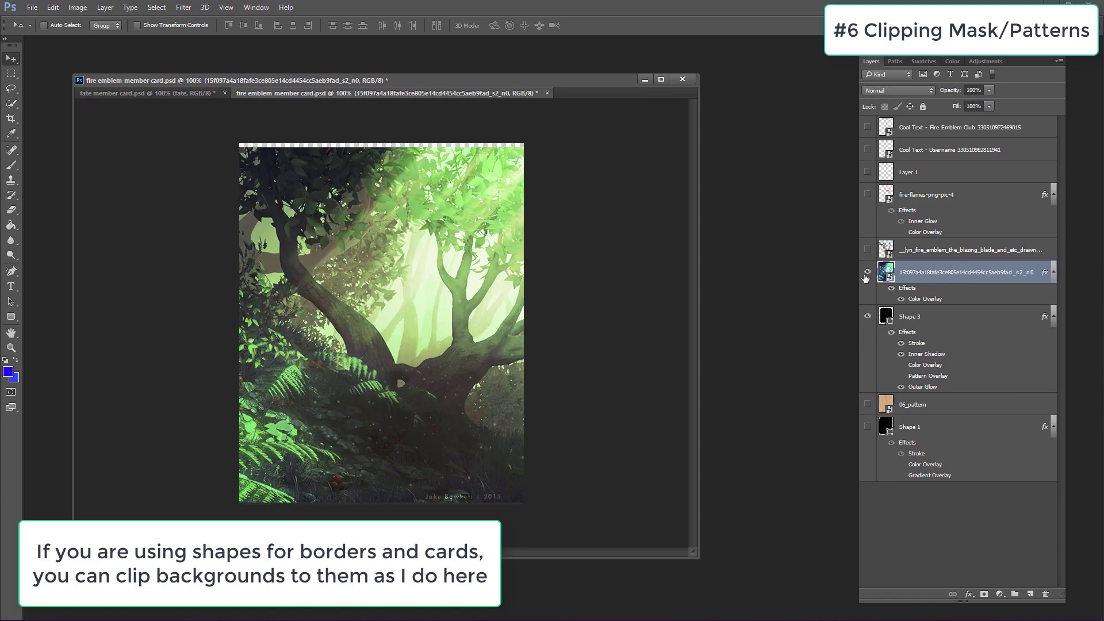
right_click(969, 277)
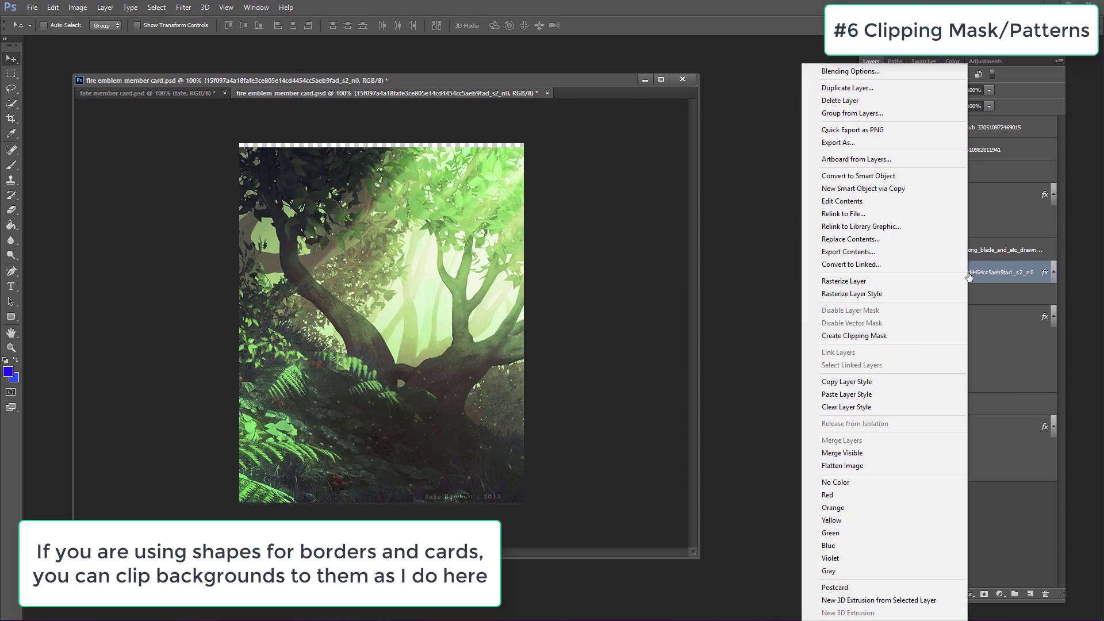
left_click(902, 332)
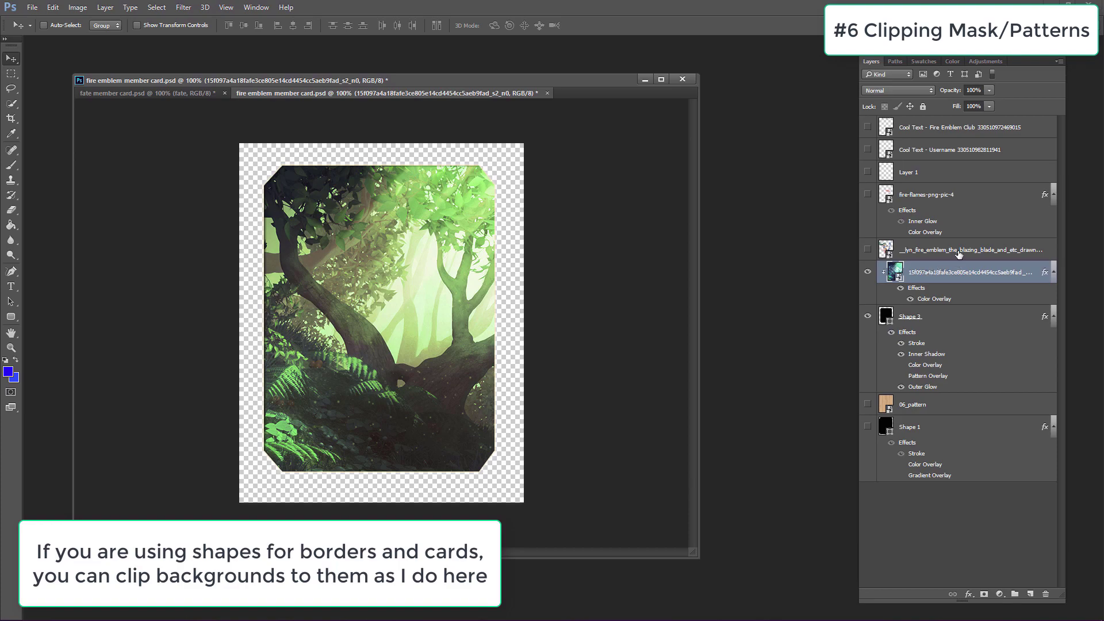
left_click(867, 251)
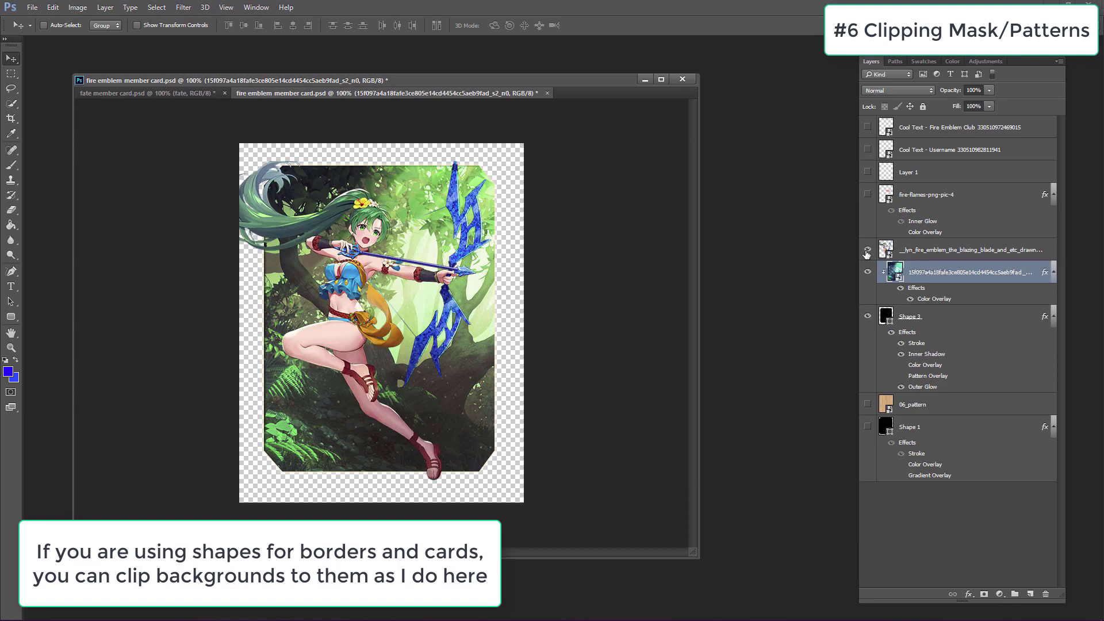
left_click(950, 254)
right_click(950, 254)
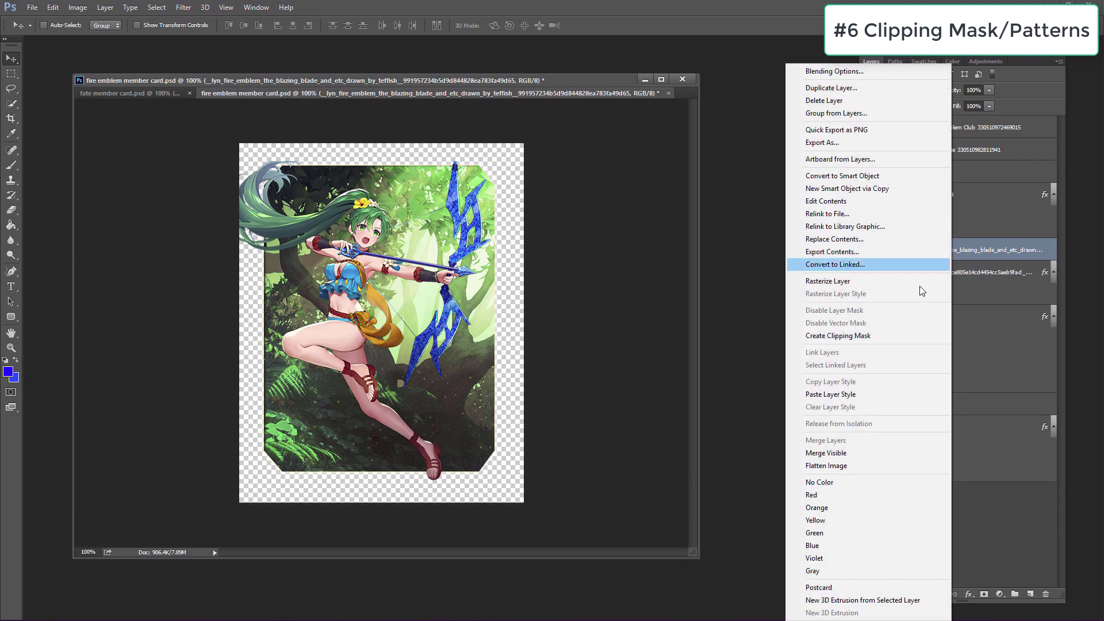
left_click(890, 335)
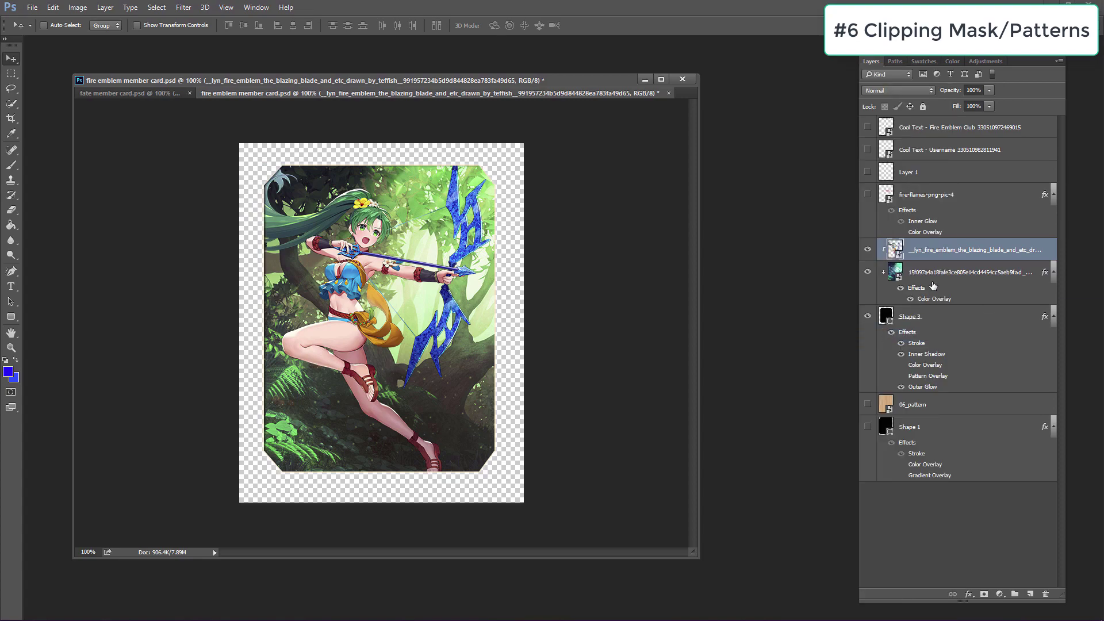
Show Shape 1 and the wooden 06_pattern texture, clip the pattern to Shape 1, and reveal Shape 3.
left_click(868, 317)
left_click(868, 316)
left_click(869, 316)
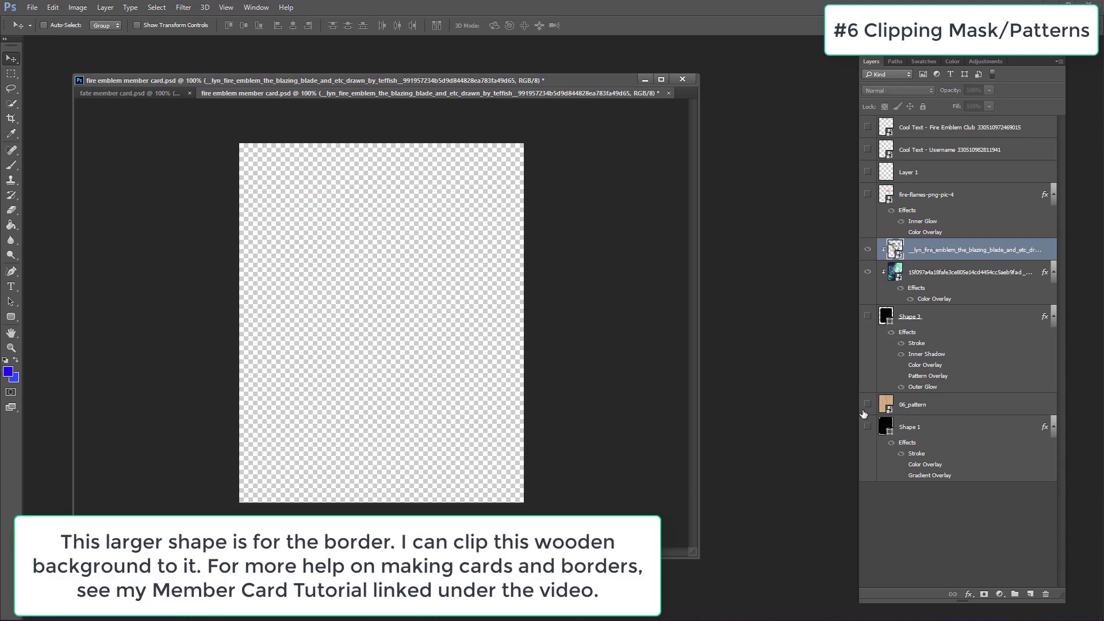
left_click(868, 427)
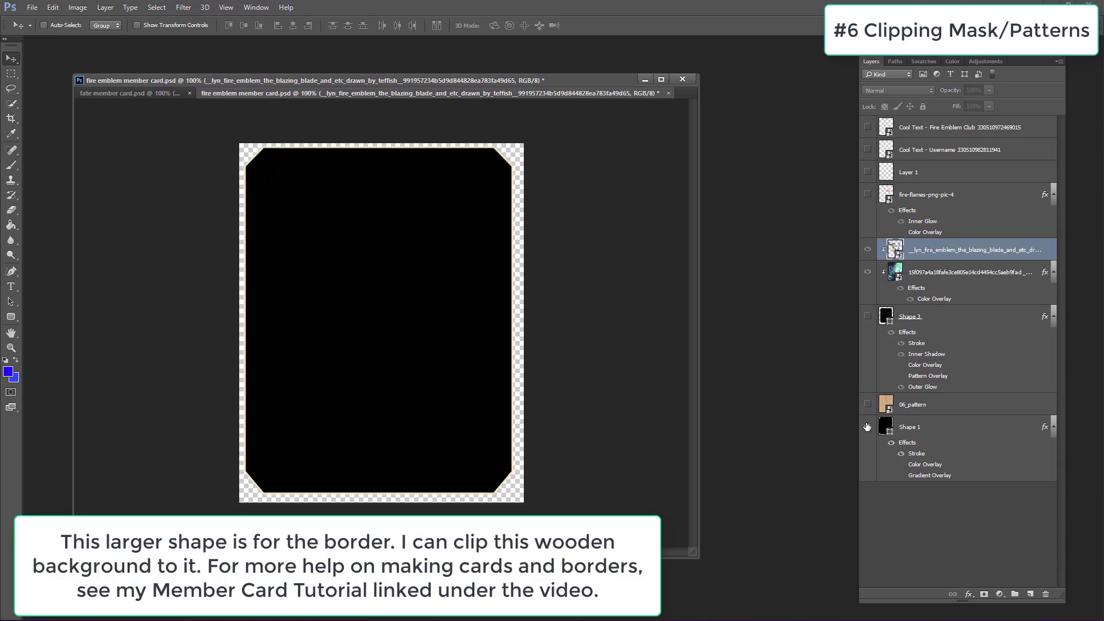
left_click(867, 404)
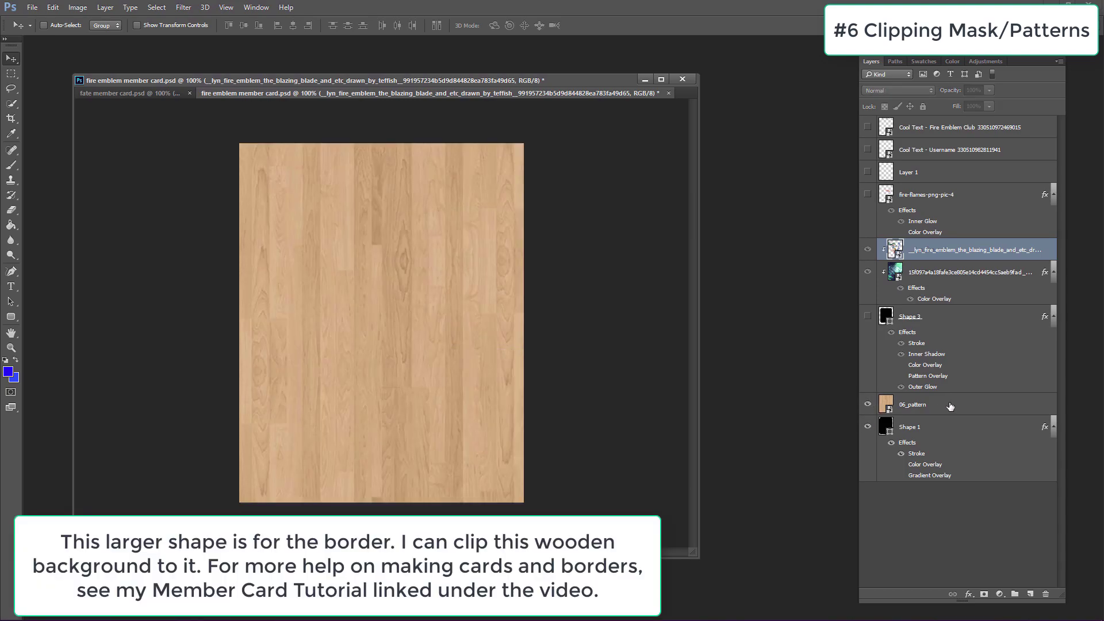
left_click(969, 404)
right_click(990, 408)
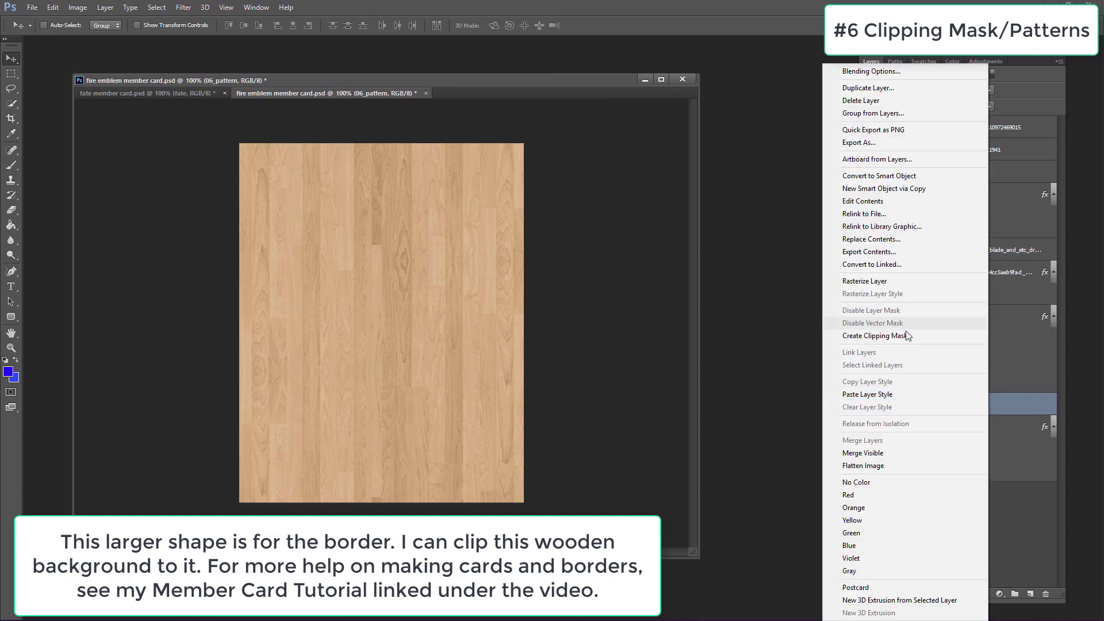
left_click(904, 335)
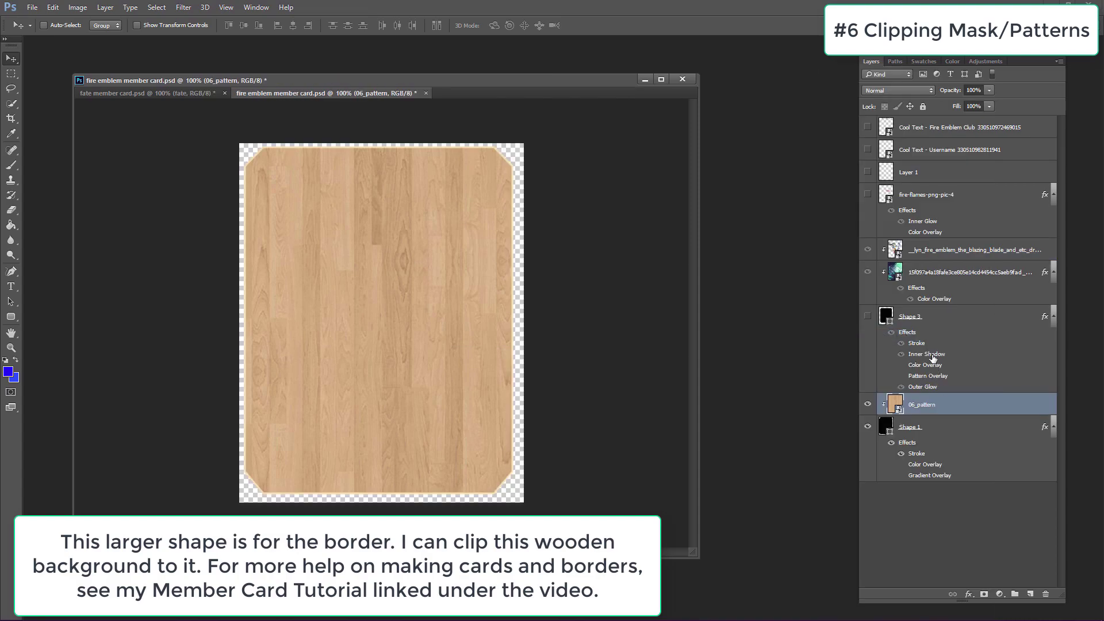
left_click(868, 317)
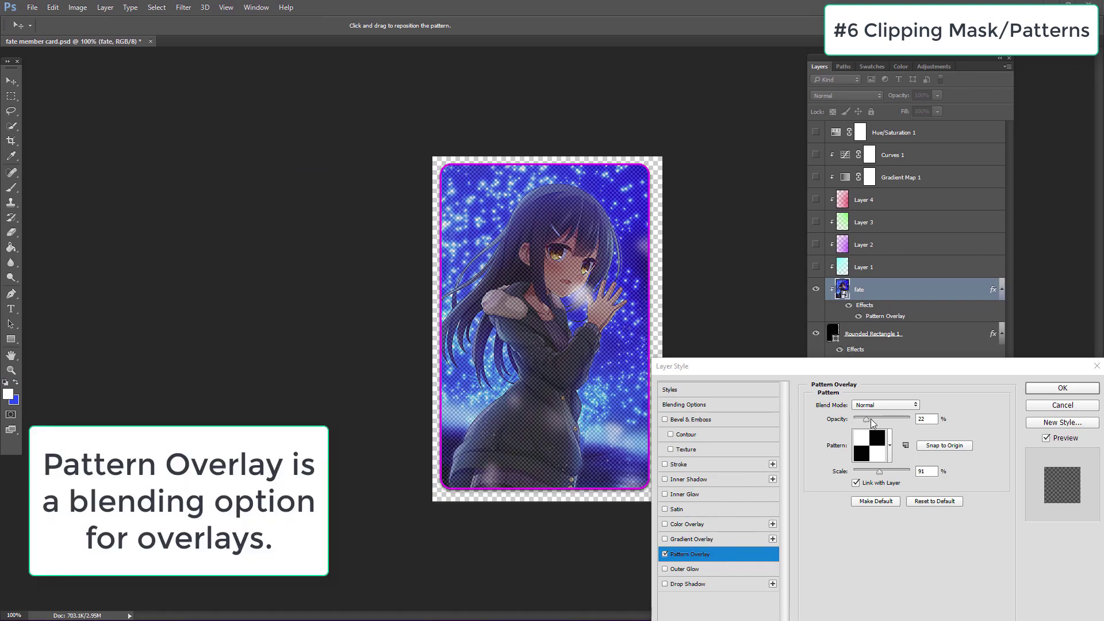
Set the Pattern Overlay to the dotted pattern at 11% opacity, then pick a black-block pattern.
left_click(890, 445)
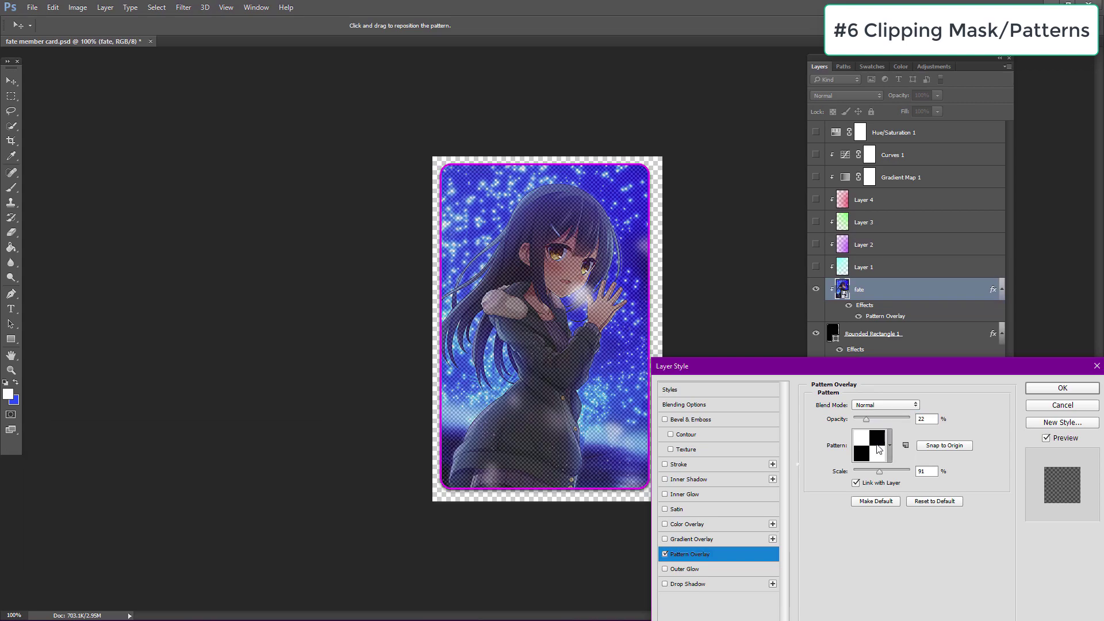
left_click(852, 499)
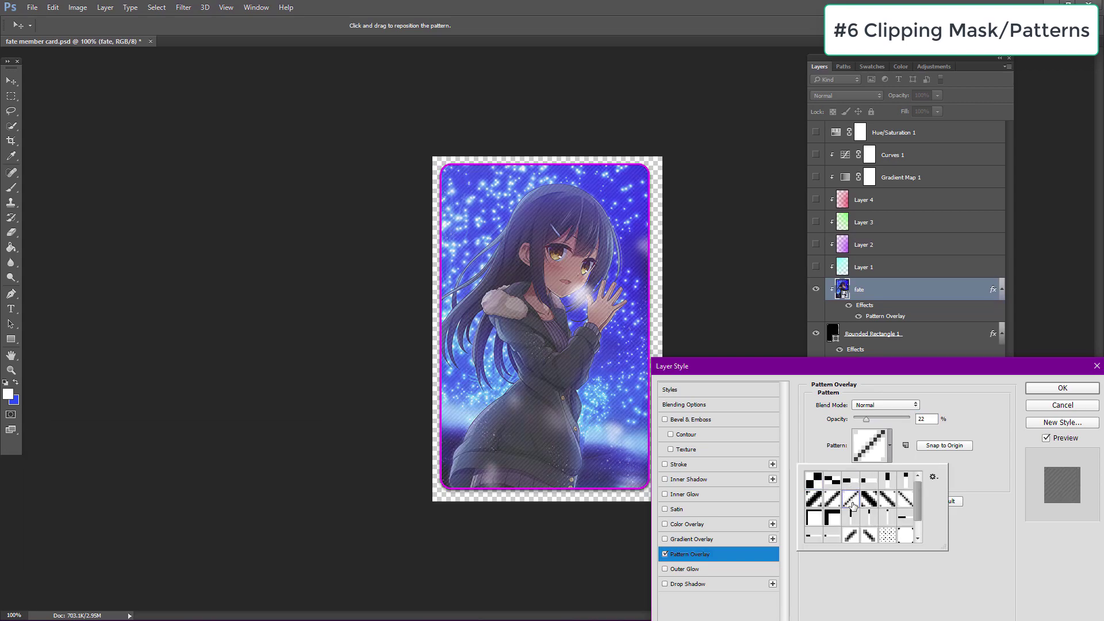
left_click(889, 539)
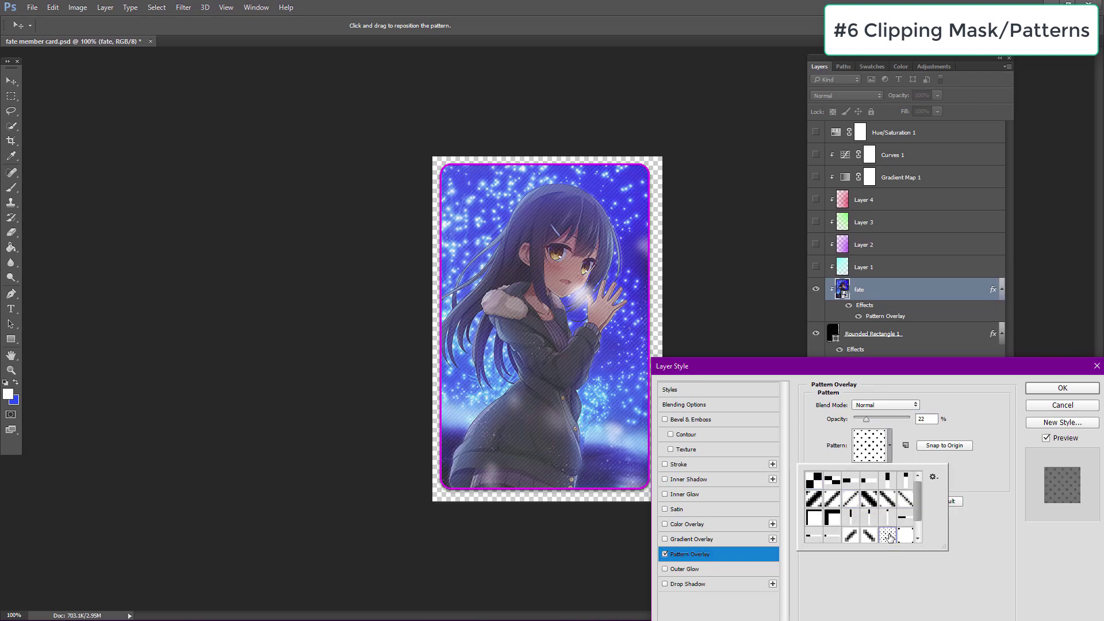
left_click_drag(866, 419, 862, 422)
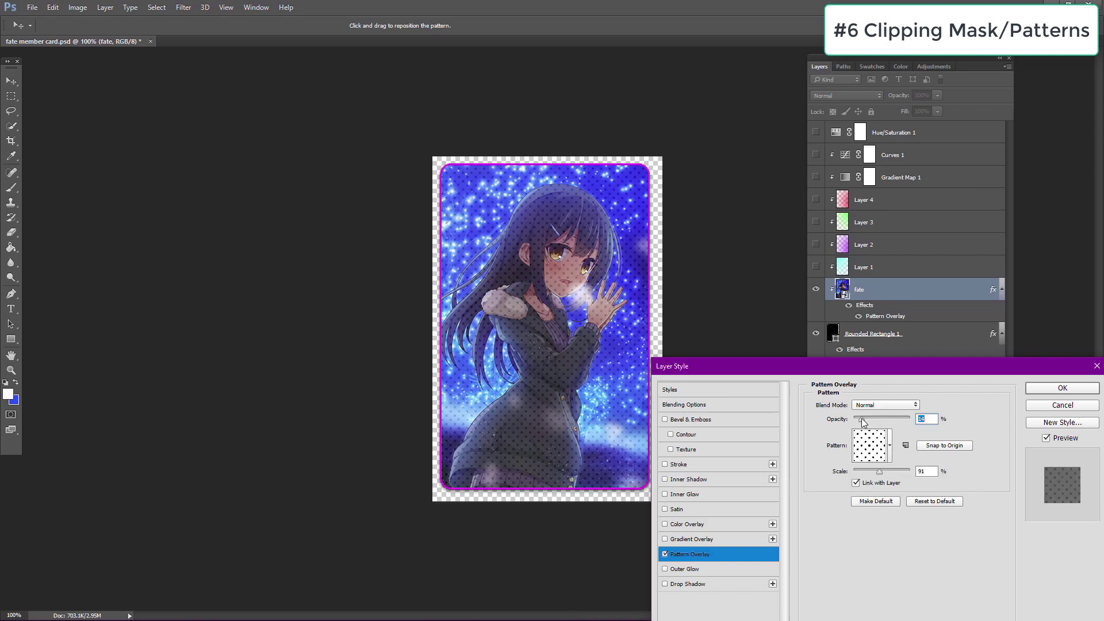
left_click(889, 446)
left_click(906, 479)
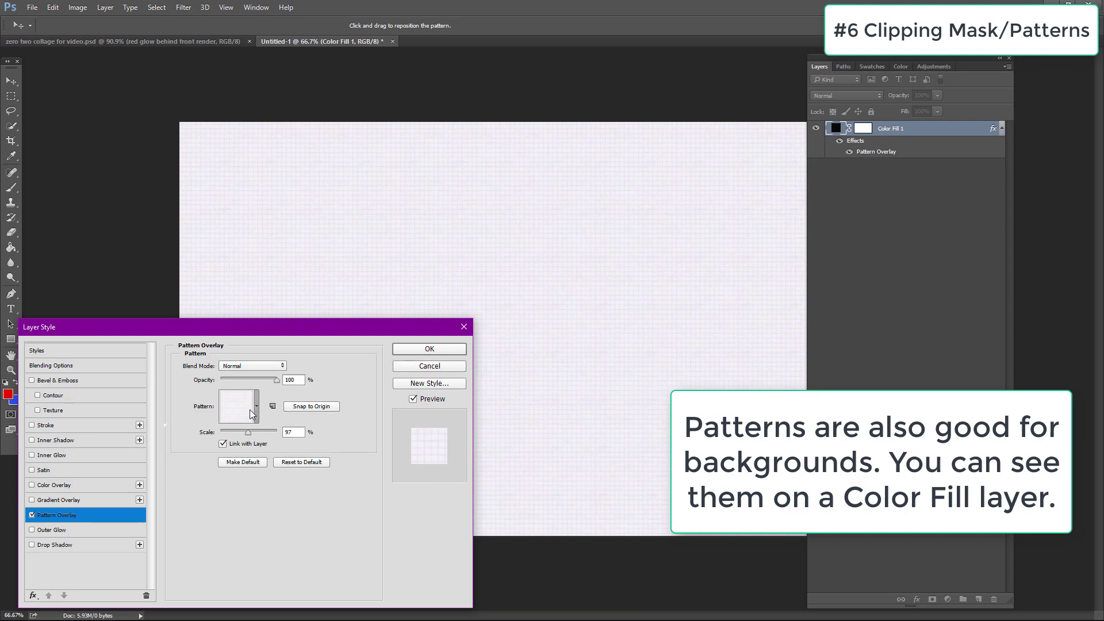
Swap the Color Fill layer's pink striped pattern for the cream pattern and reduce its scale from 87 to 77.
left_click(250, 410)
left_click(233, 496)
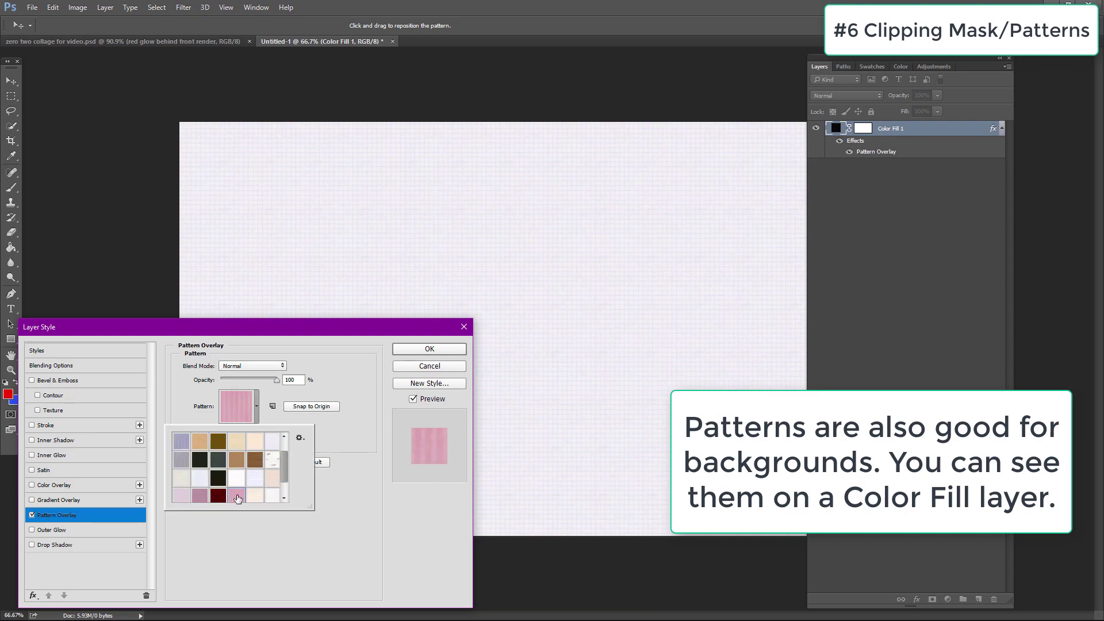
scroll(235, 494, "down", 1)
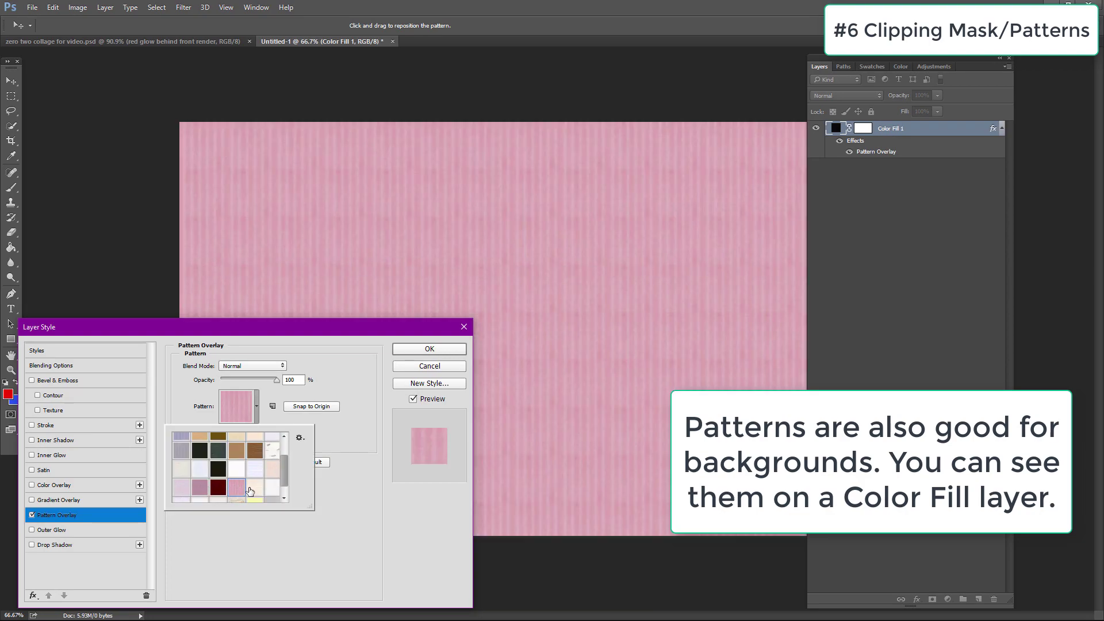
left_click(255, 488)
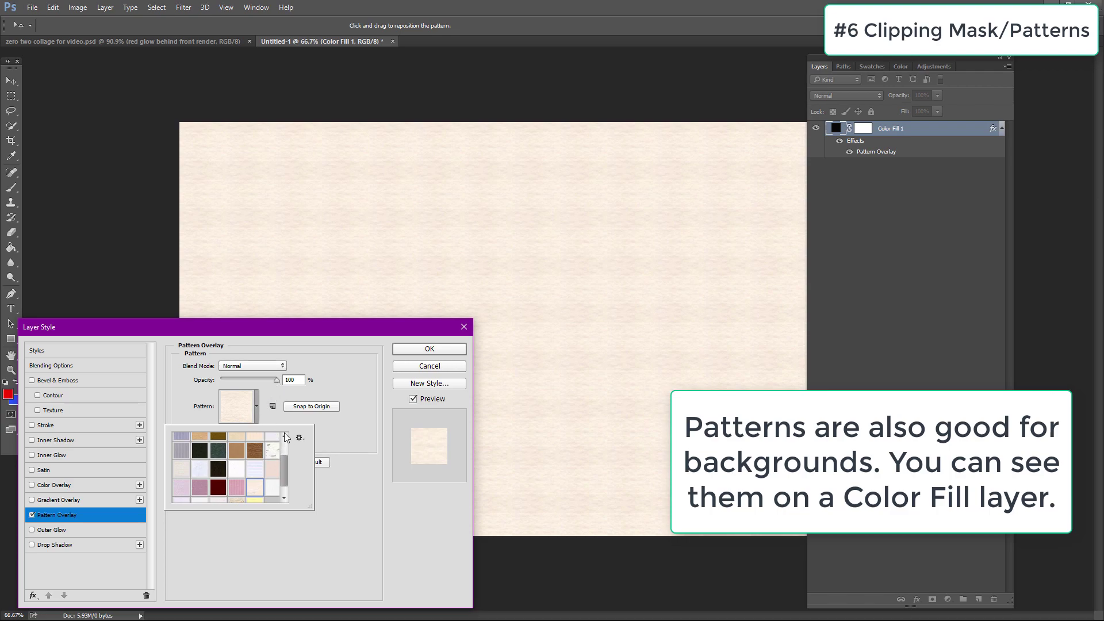
key("Escape")
left_click_drag(257, 434, 242, 434)
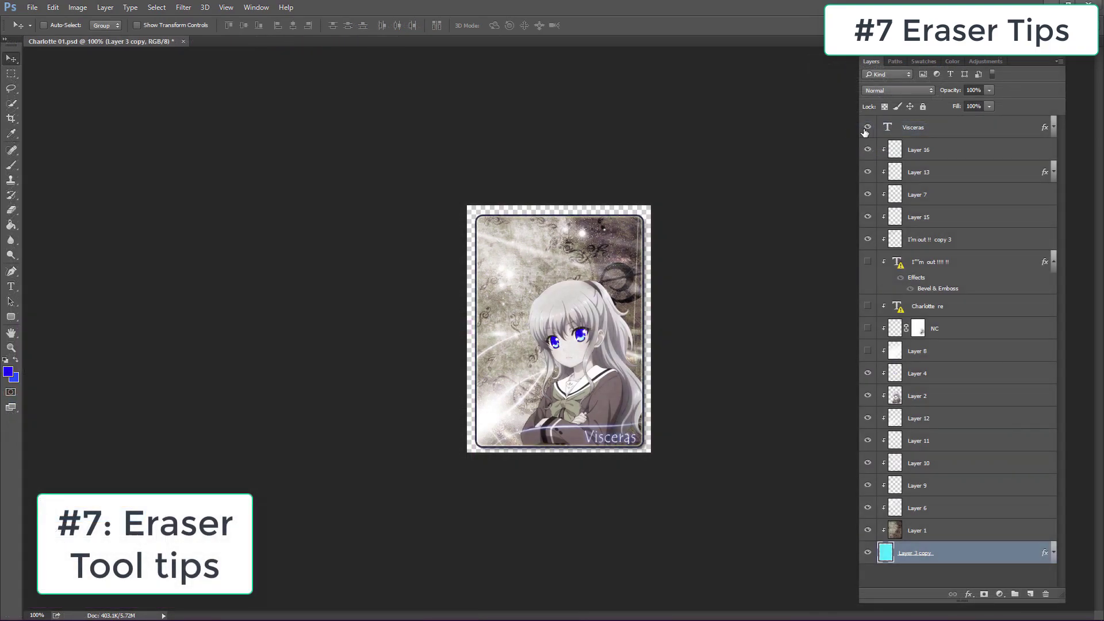
Hide Visceras, the top decorative layers, I'm out !! copy 3, Layer 4 and Layers 12, 11, 10, 9, 6 and 1.
left_click_drag(869, 132, 870, 201)
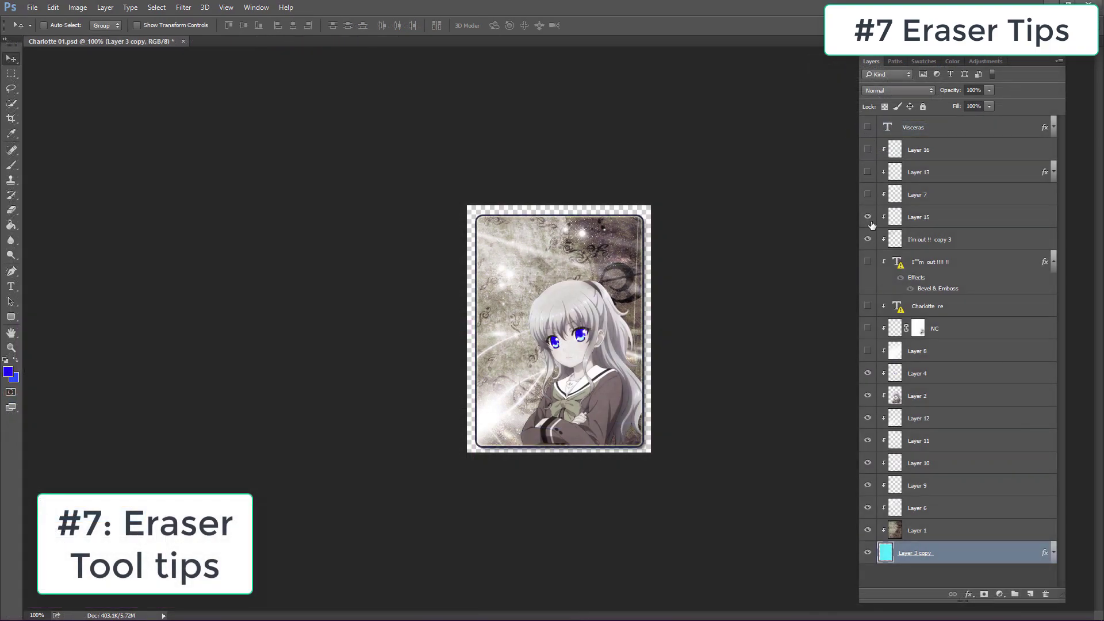
left_click(870, 239)
left_click(868, 374)
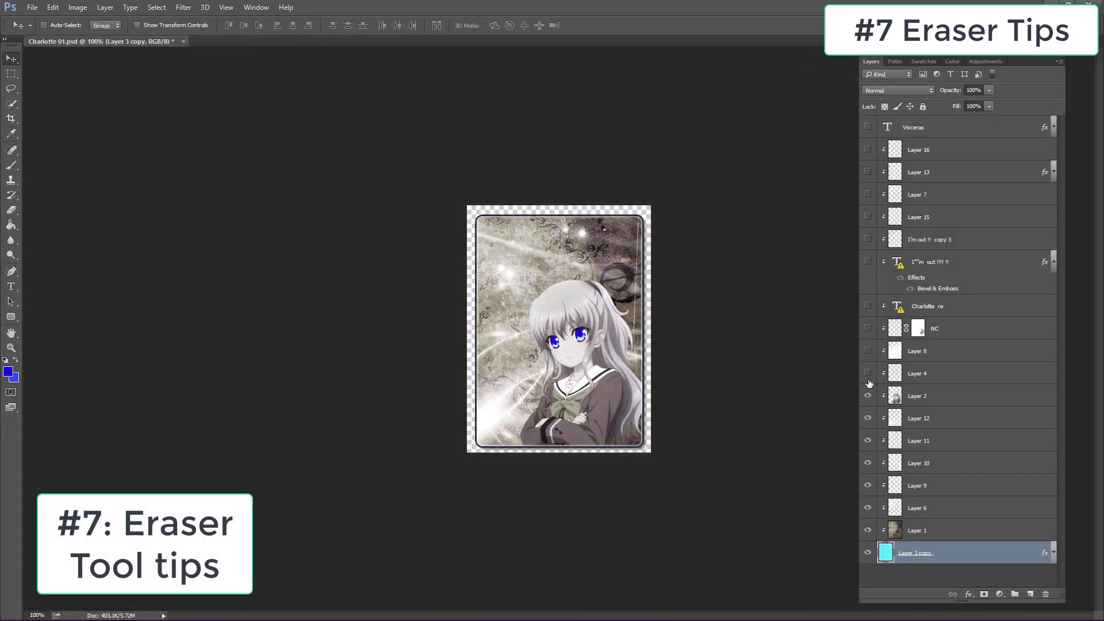
left_click(868, 396)
left_click(869, 396)
left_click(869, 418)
left_click(869, 449)
left_click(869, 463)
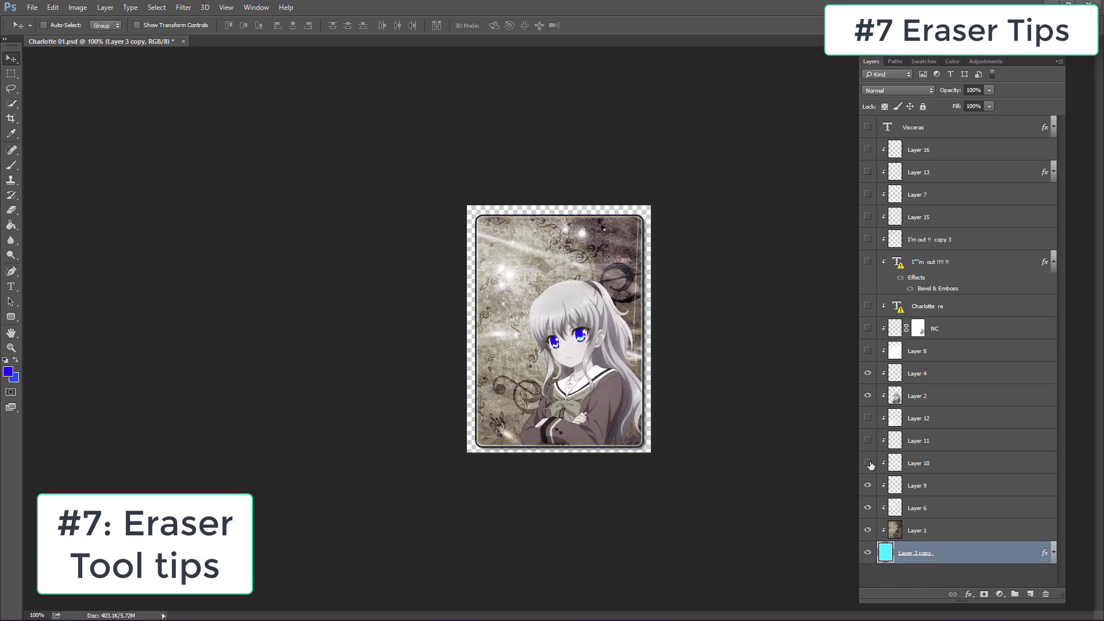
left_click(869, 486)
left_click(868, 509)
left_click(868, 529)
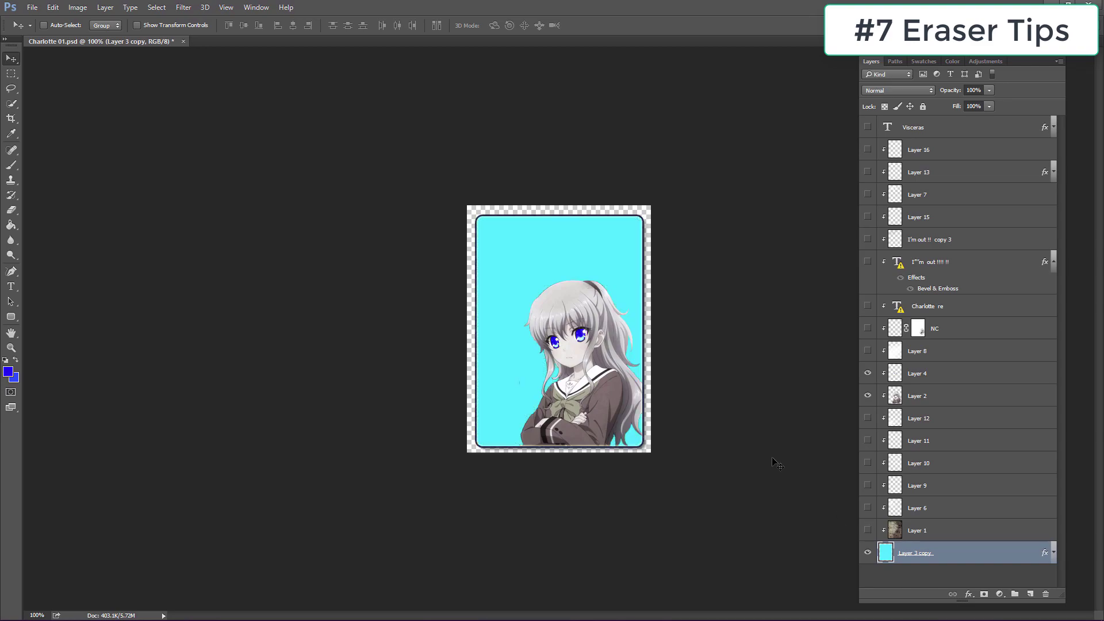
Toggle Layer 2's girl and Layer 4's blue eyes off and back on to check them.
left_click(868, 397)
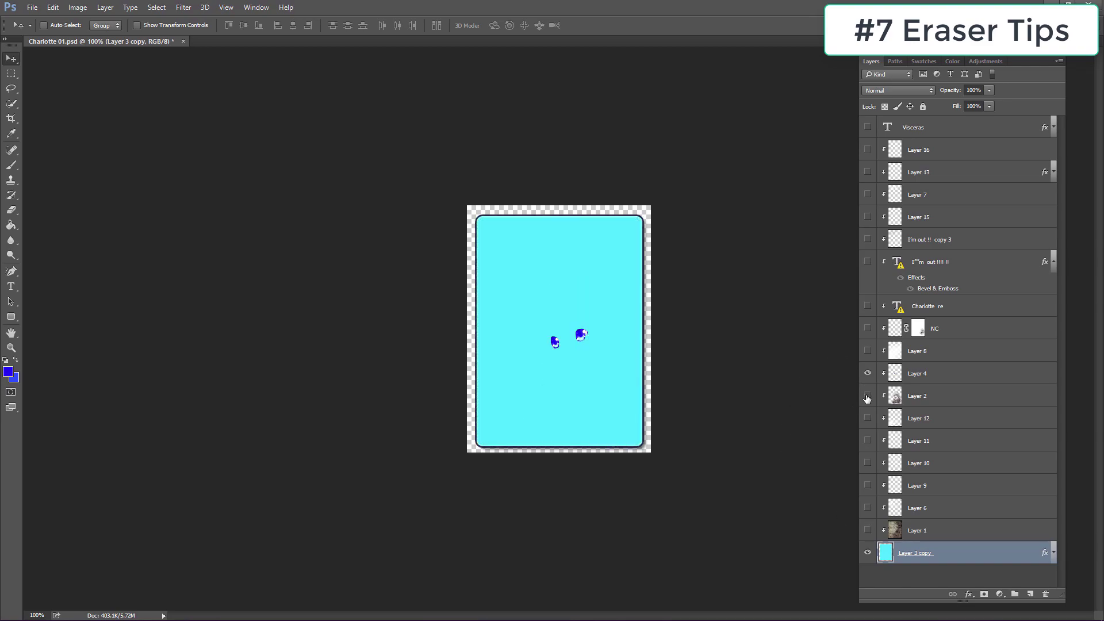
left_click(867, 397)
left_click(869, 377)
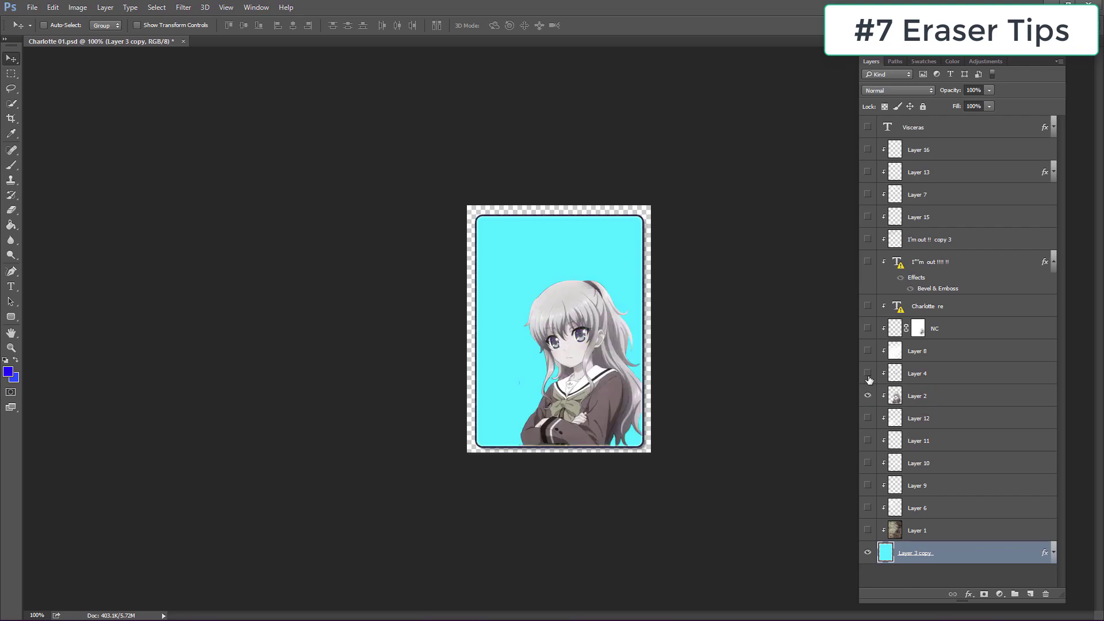
left_click(869, 375)
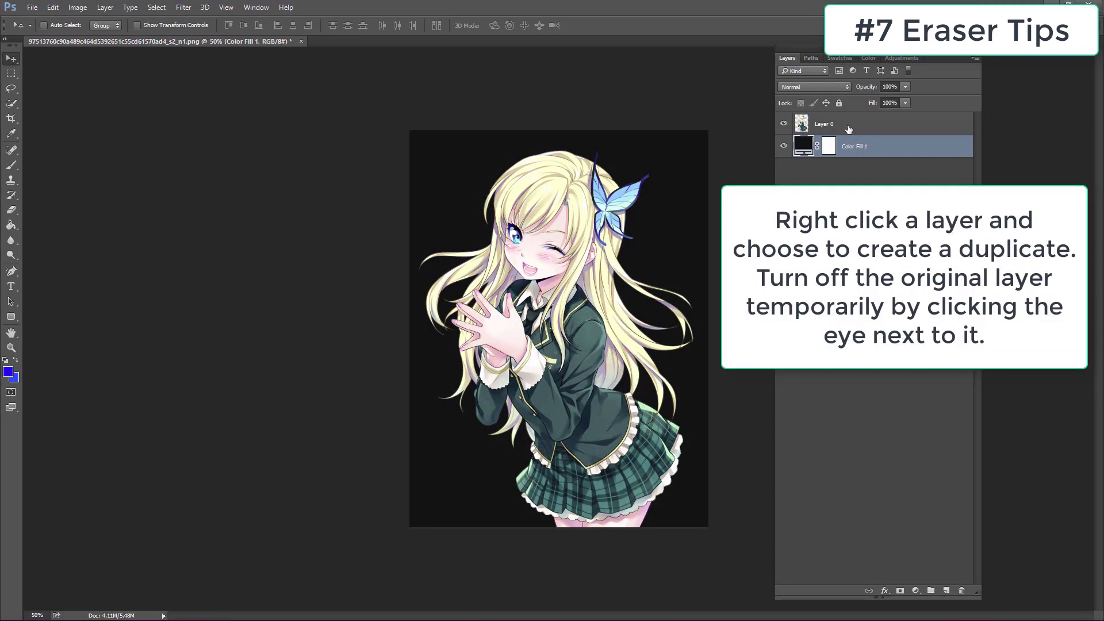
Duplicate Layer 0, hide the original, and erase the copy down to the girl's eye.
left_click(871, 131)
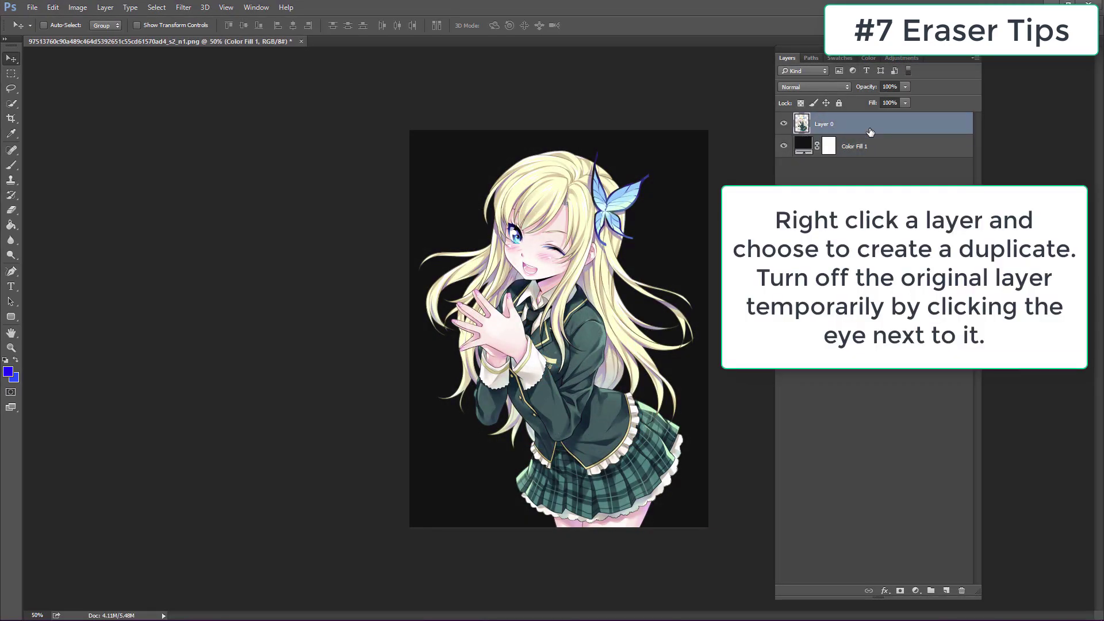
right_click(870, 132)
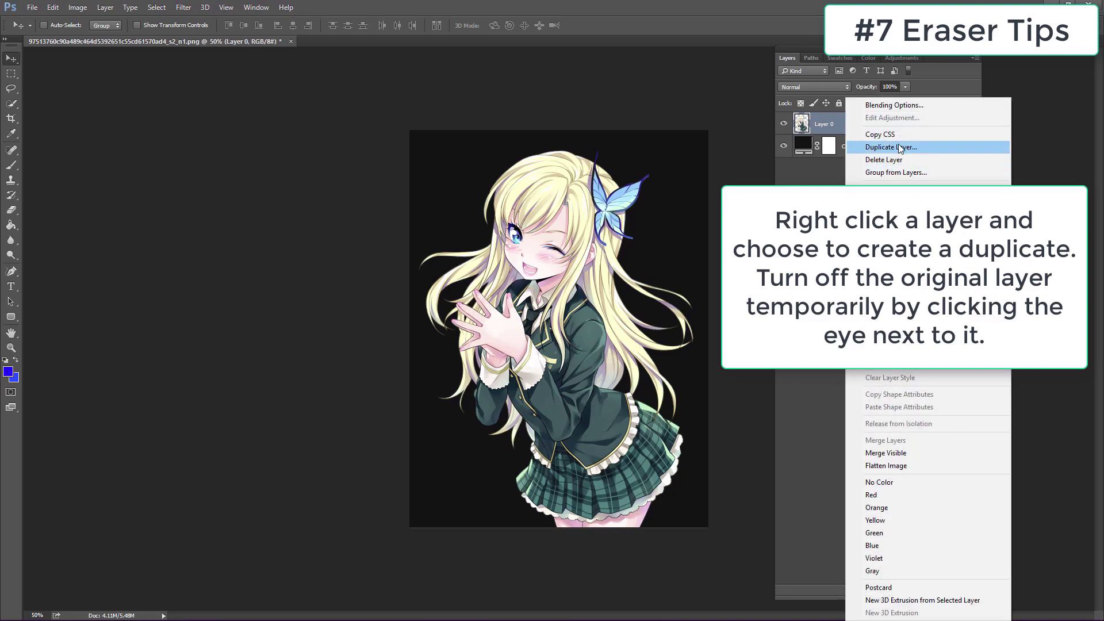
left_click(891, 147)
key("Return")
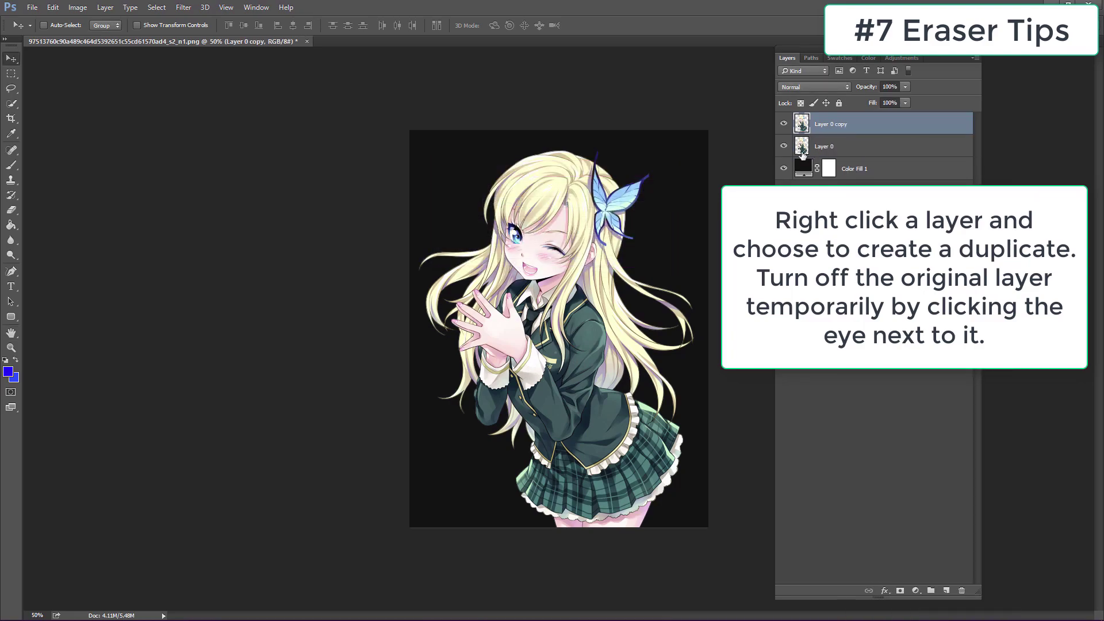
left_click(783, 149)
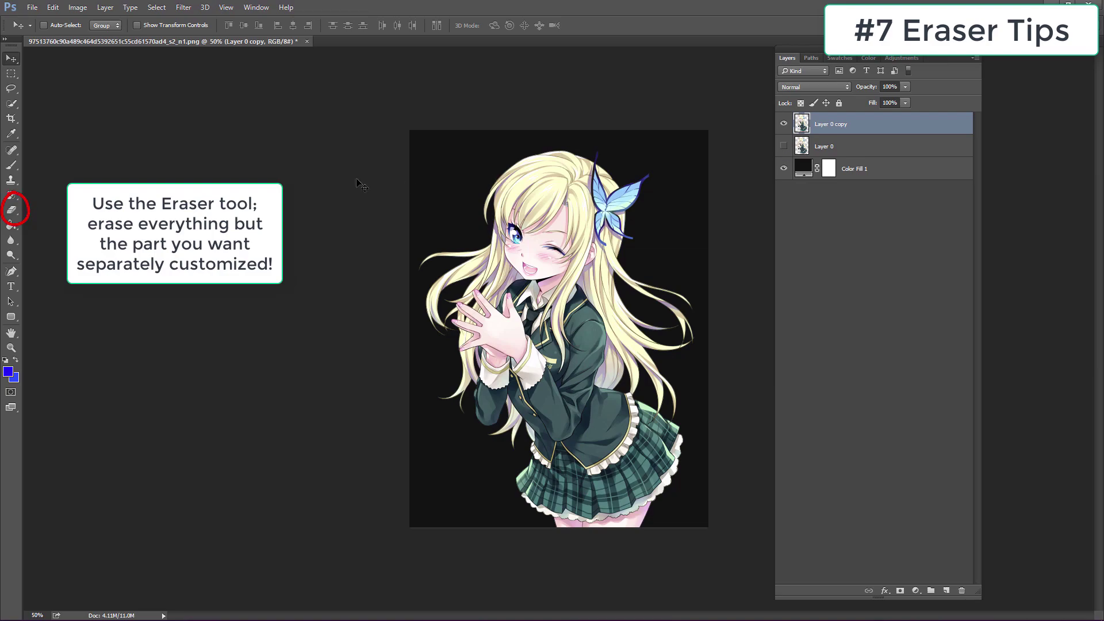
left_click(12, 210)
mouse_move(506, 268)
left_mouse_down()
mouse_move(539, 266)
mouse_move(548, 225)
mouse_move(520, 187)
mouse_move(483, 253)
mouse_move(486, 215)
mouse_move(517, 246)
mouse_move(481, 301)
mouse_move(666, 406)
mouse_move(655, 506)
left_mouse_up()
key("v")
Show the original Layer 0 again and open its Blending Options.
left_click(783, 147)
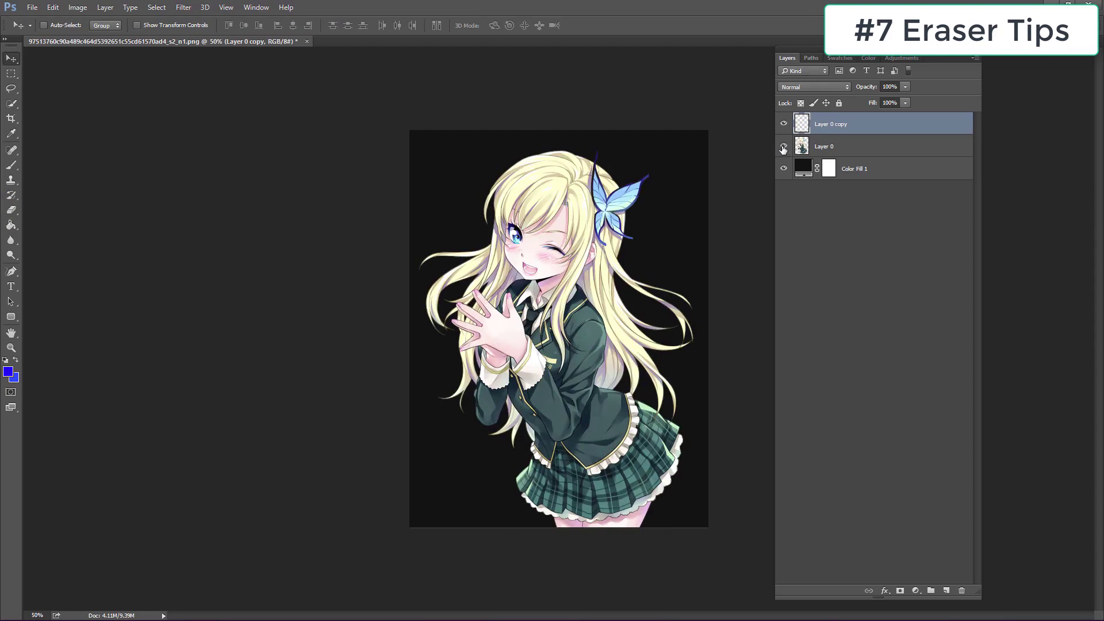
left_click(851, 147)
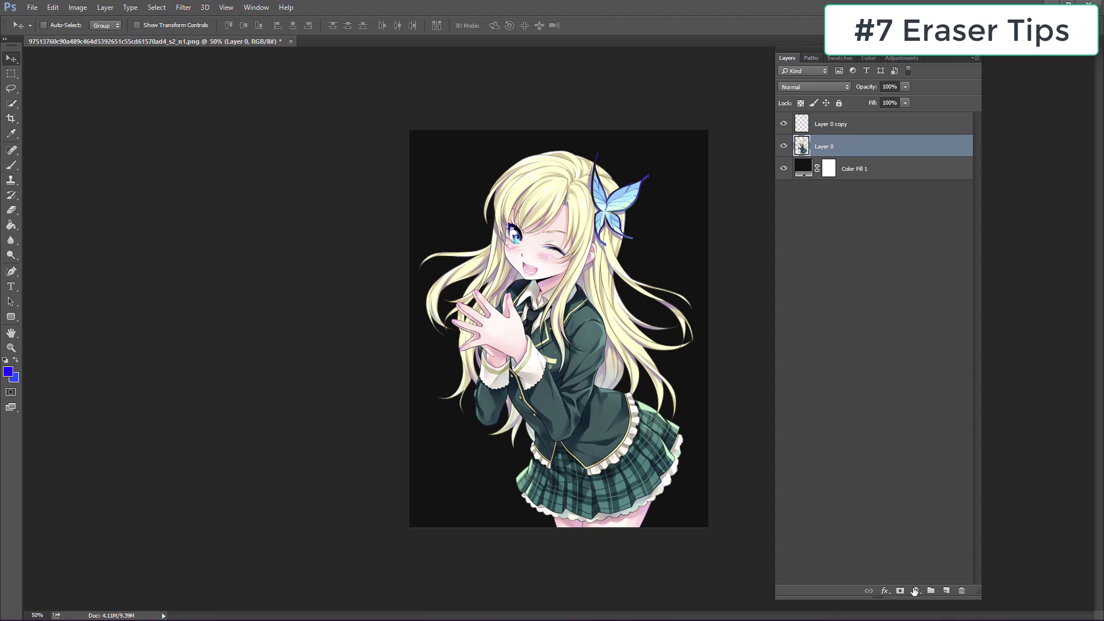
right_click(884, 148)
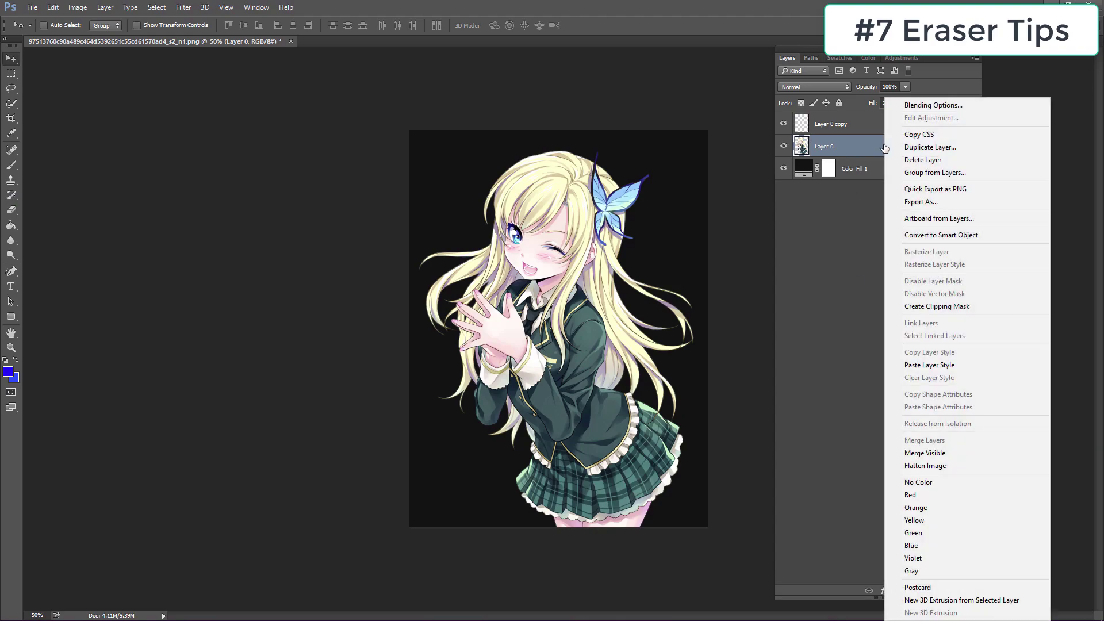
left_click(947, 106)
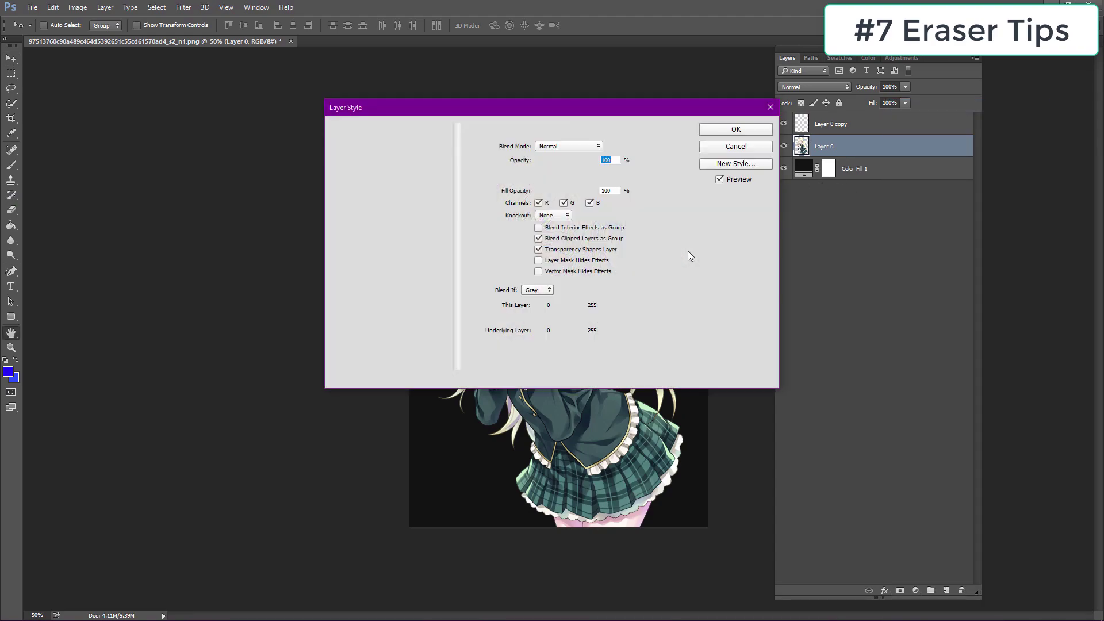
Give Layer 0 a black (000000) Color Overlay in Color blend mode.
left_click_drag(640, 108, 930, 331)
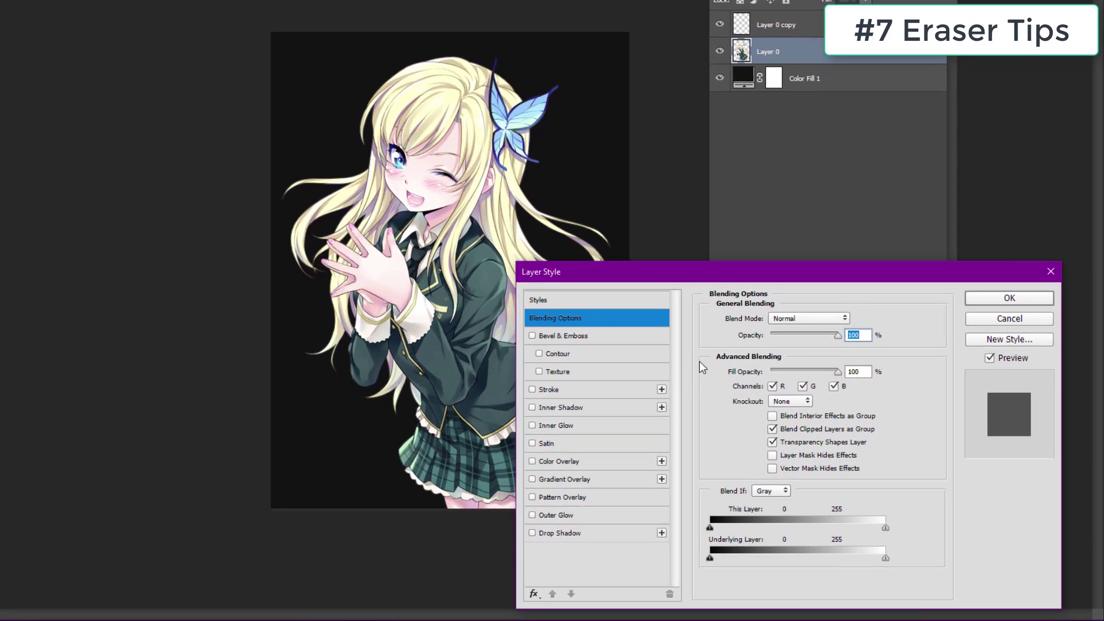
left_click(580, 458)
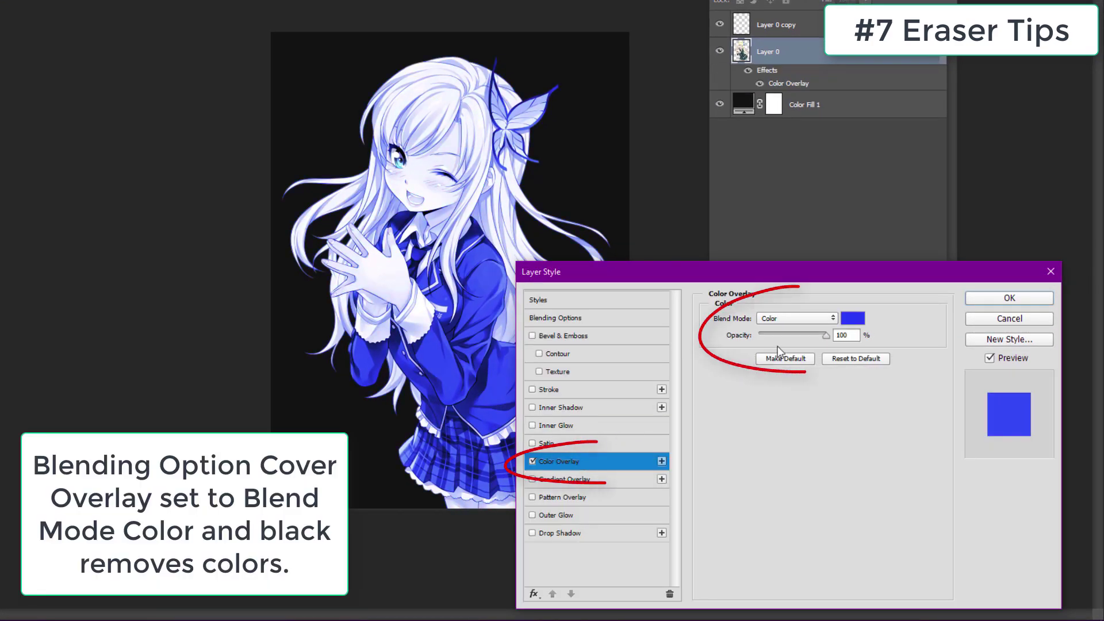
left_click(814, 323)
left_click(814, 322)
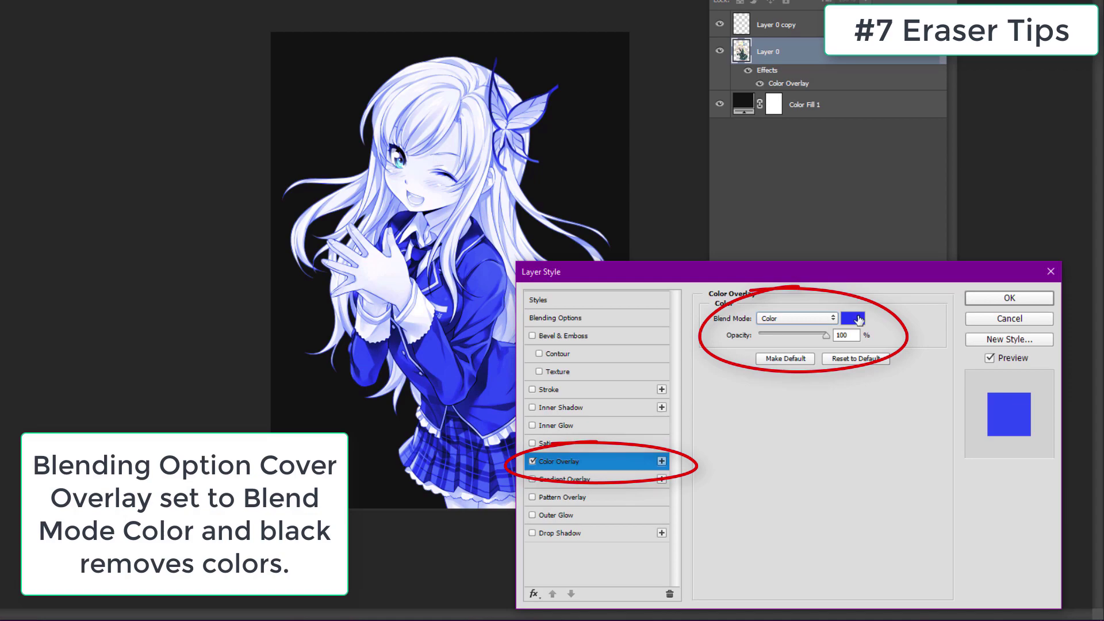
left_click(853, 318)
type("000000")
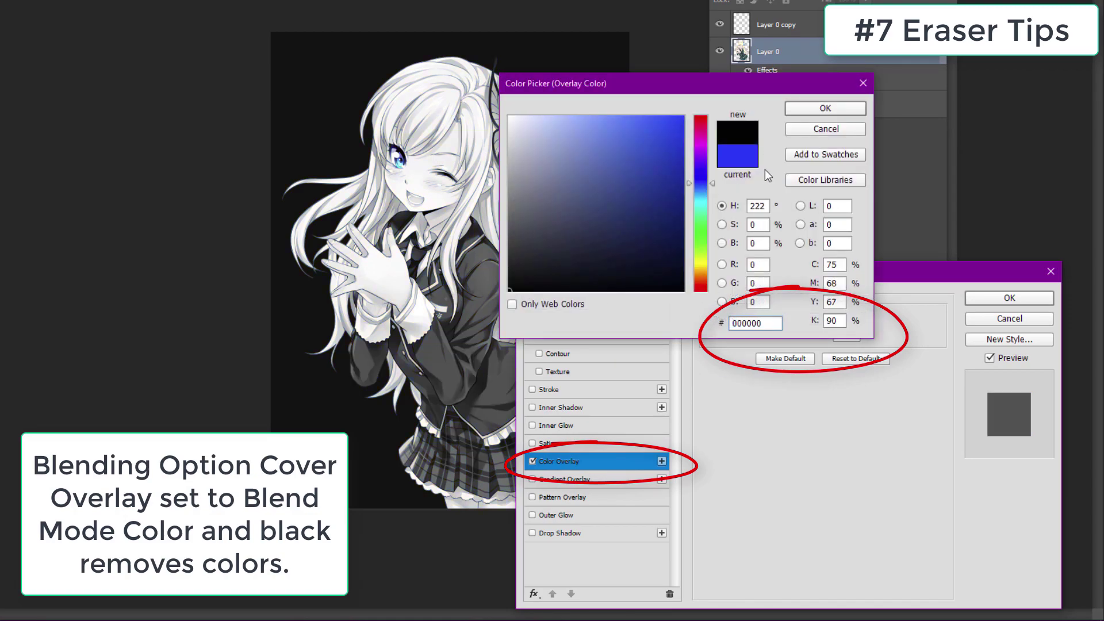
left_click(831, 109)
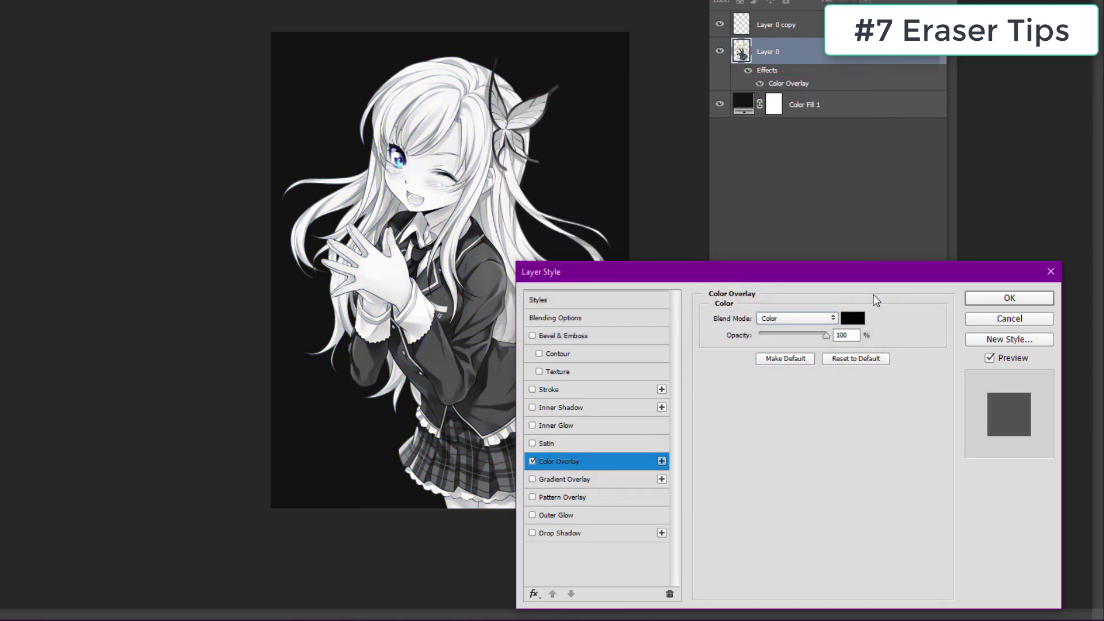
left_click(987, 299)
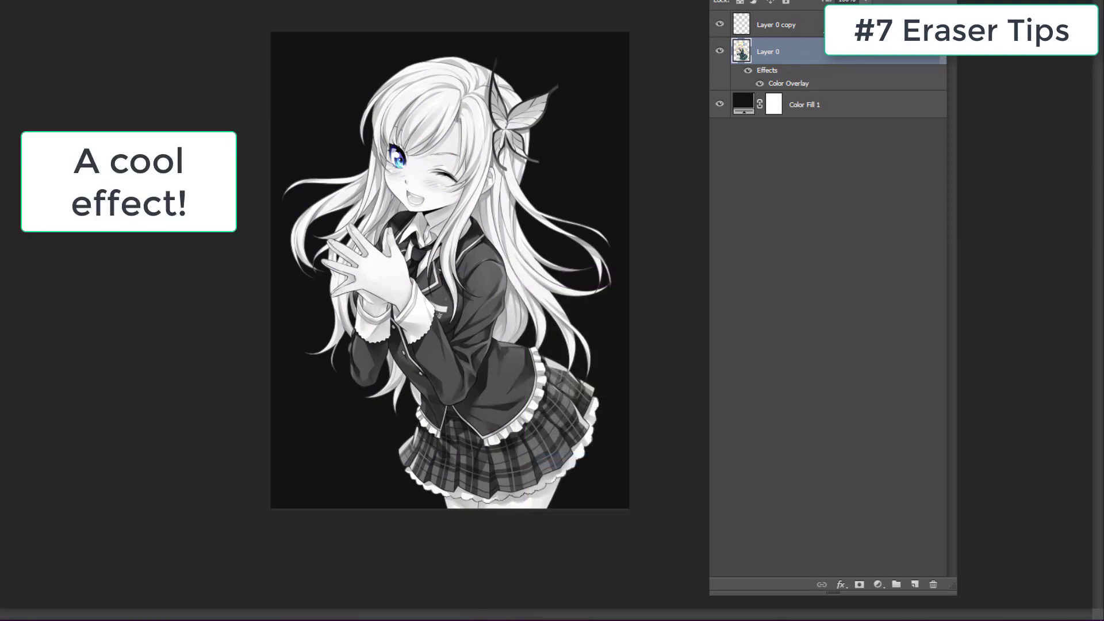
Select Layer 0 copy and add a Hue/Saturation adjustment layer with saturation +21.
left_click(839, 24)
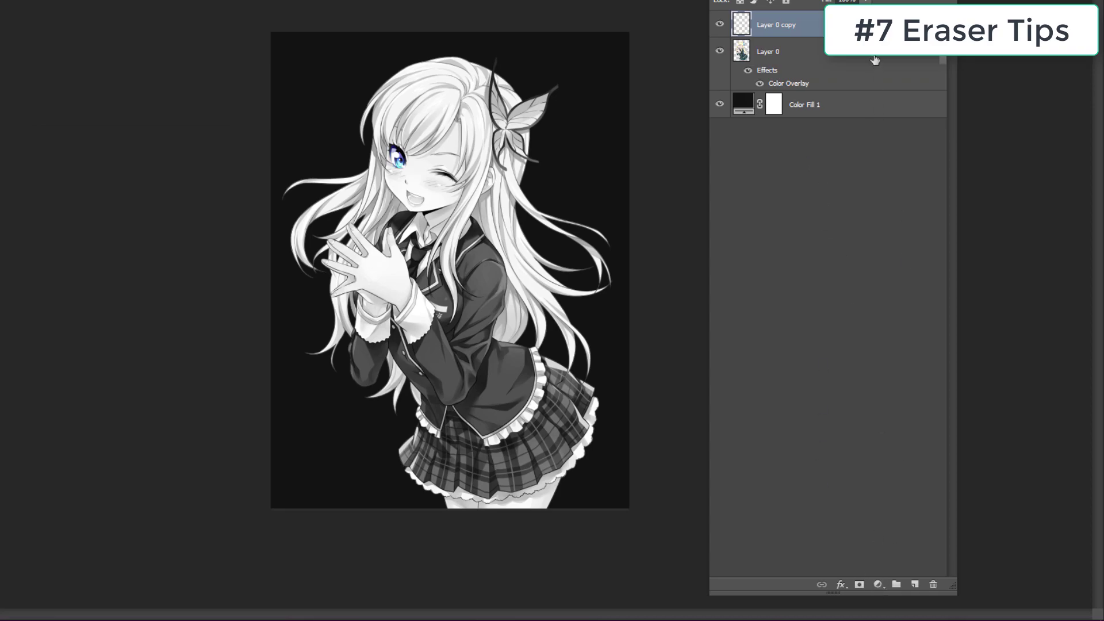
left_click(880, 583)
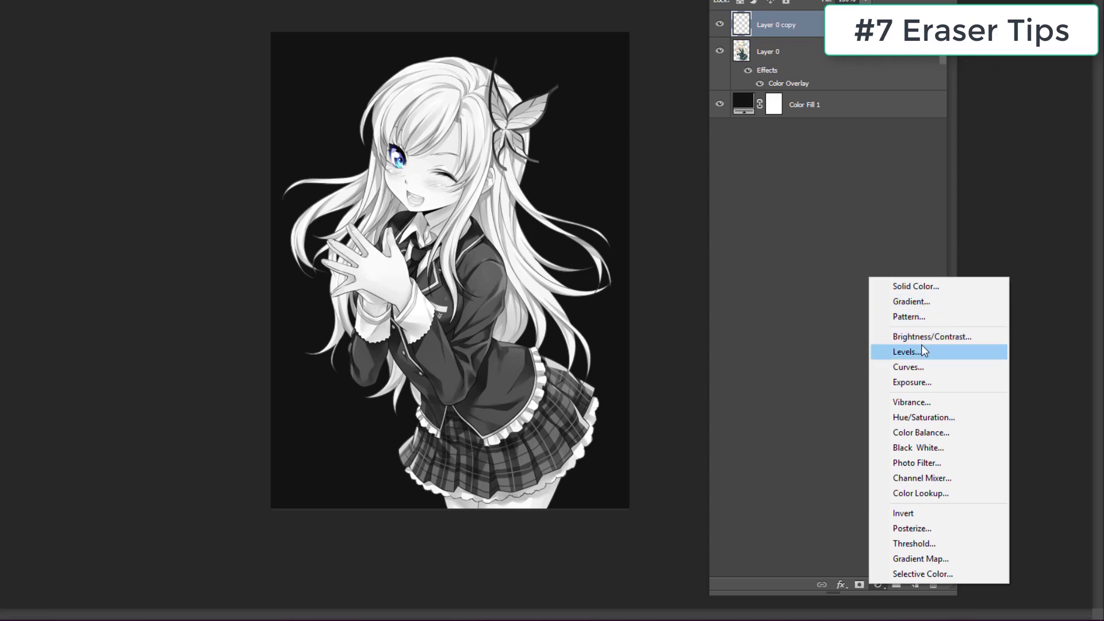
left_click(940, 417)
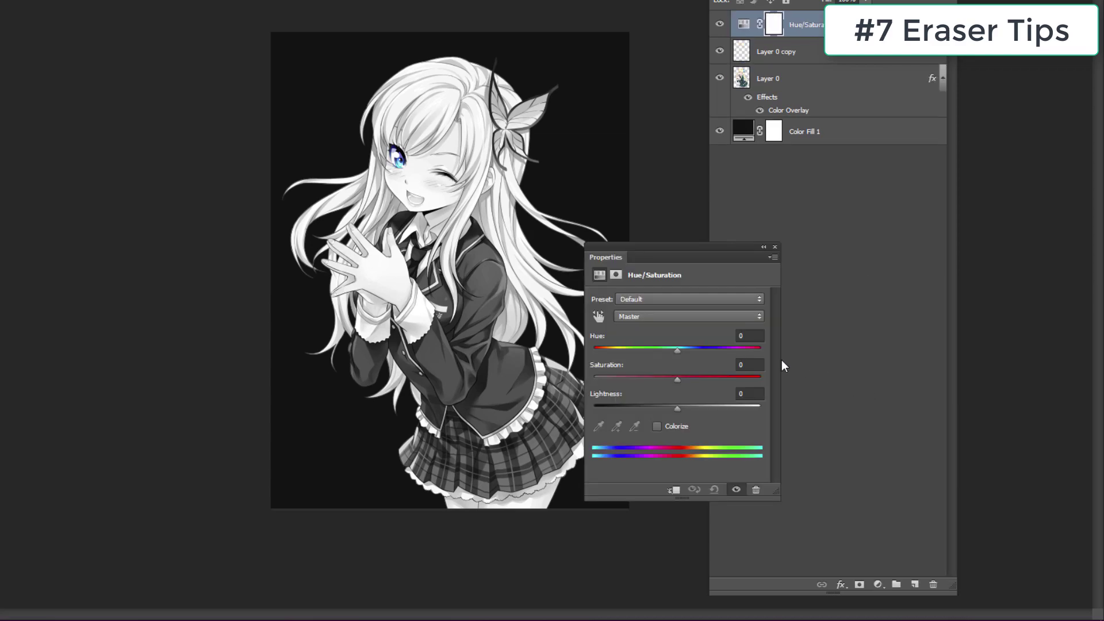
left_click(694, 379)
Set Lightness to +24, then rasterize the sword image's top copy for Block-mode erasing.
mouse_move(677, 406)
left_mouse_down()
mouse_move(697, 408)
mouse_move(677, 406)
left_mouse_up()
left_click(869, 56)
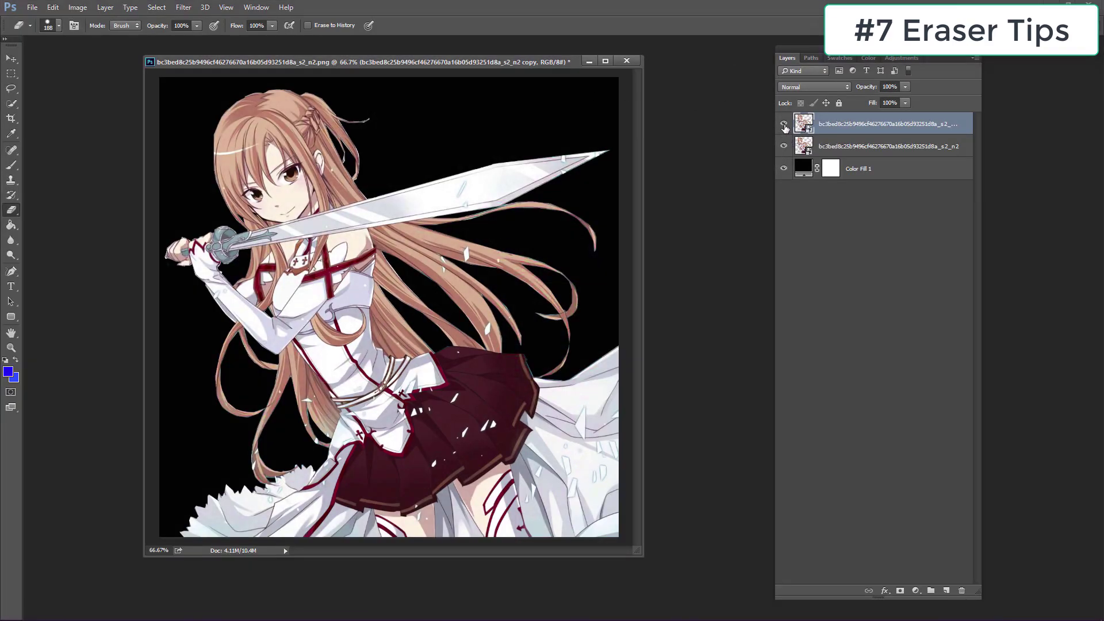
left_click(136, 26)
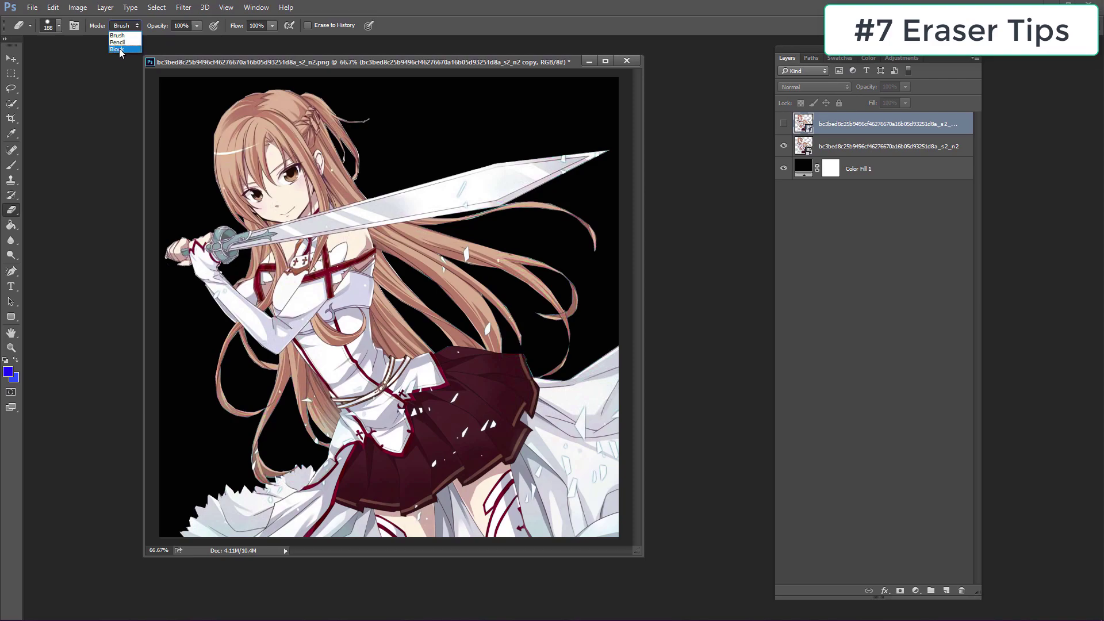
left_click(128, 49)
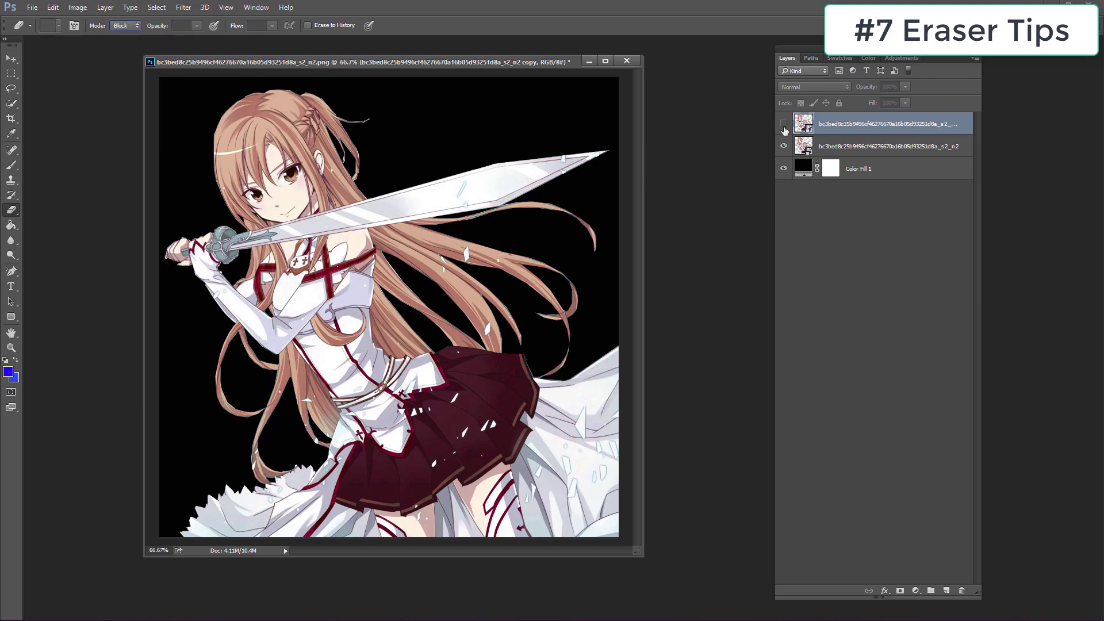
left_click(454, 217)
left_click(507, 245)
Erase the girl's face, hand, hair and torso from the copy, leaving only the sword.
mouse_move(368, 189)
left_mouse_down()
mouse_move(247, 227)
mouse_move(328, 196)
mouse_move(219, 259)
mouse_move(437, 225)
mouse_move(236, 241)
left_mouse_up()
left_click_drag(320, 169, 345, 154)
left_click(125, 25)
left_click(121, 32)
mouse_move(259, 173)
left_mouse_down()
mouse_move(276, 144)
mouse_move(196, 258)
mouse_move(472, 270)
mouse_move(473, 253)
mouse_move(438, 357)
mouse_move(673, 454)
mouse_move(598, 457)
left_mouse_up()
key("v")
right_click(891, 121)
key("Escape")
key("h")
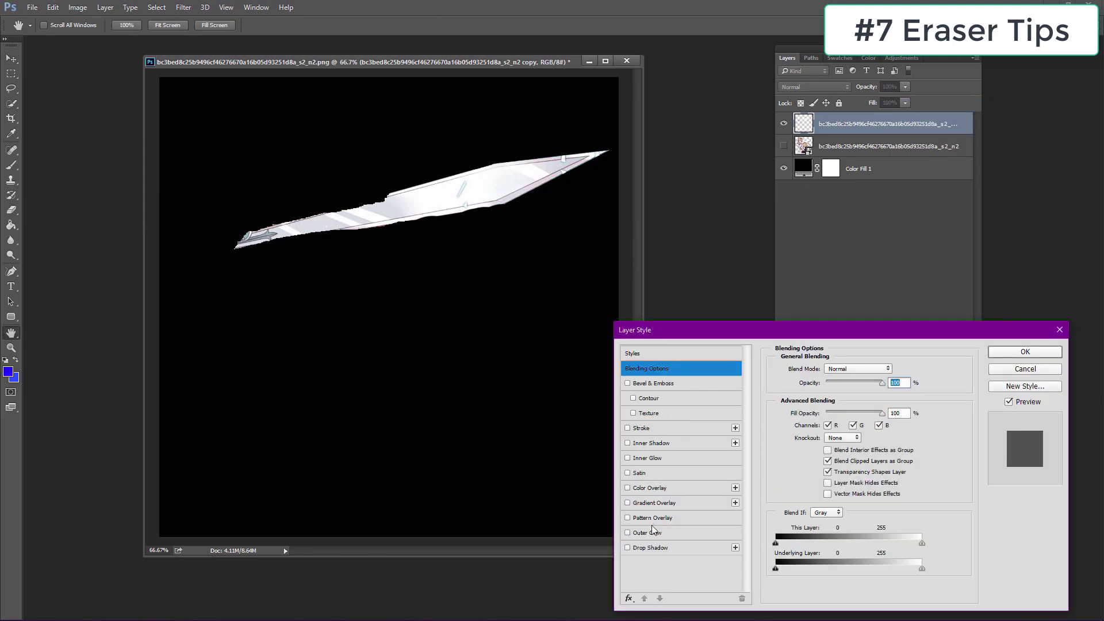
Add an enlarged red Outer Glow to the sword copy and reveal the full girl layer behind it.
left_click(654, 534)
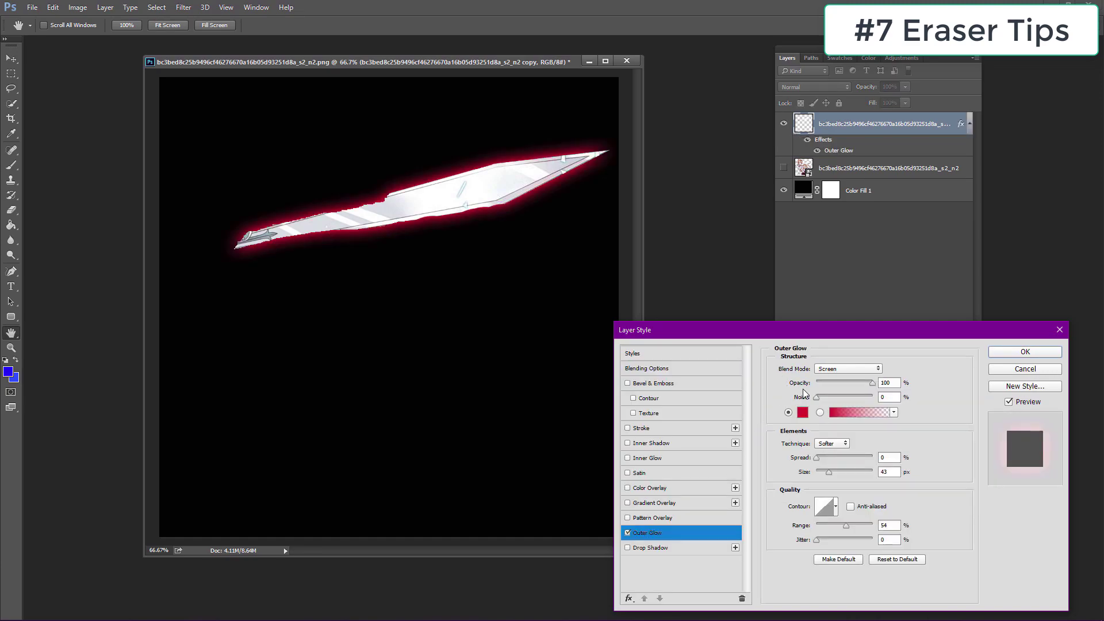
left_click_drag(829, 472, 843, 473)
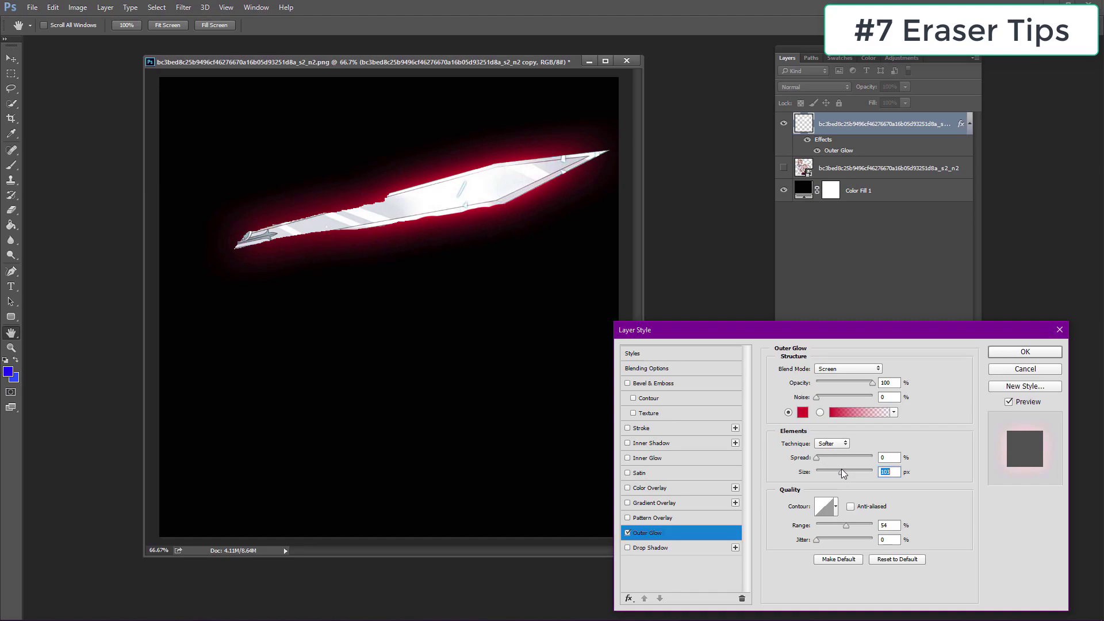
left_click_drag(843, 476, 844, 475)
left_click(1024, 353)
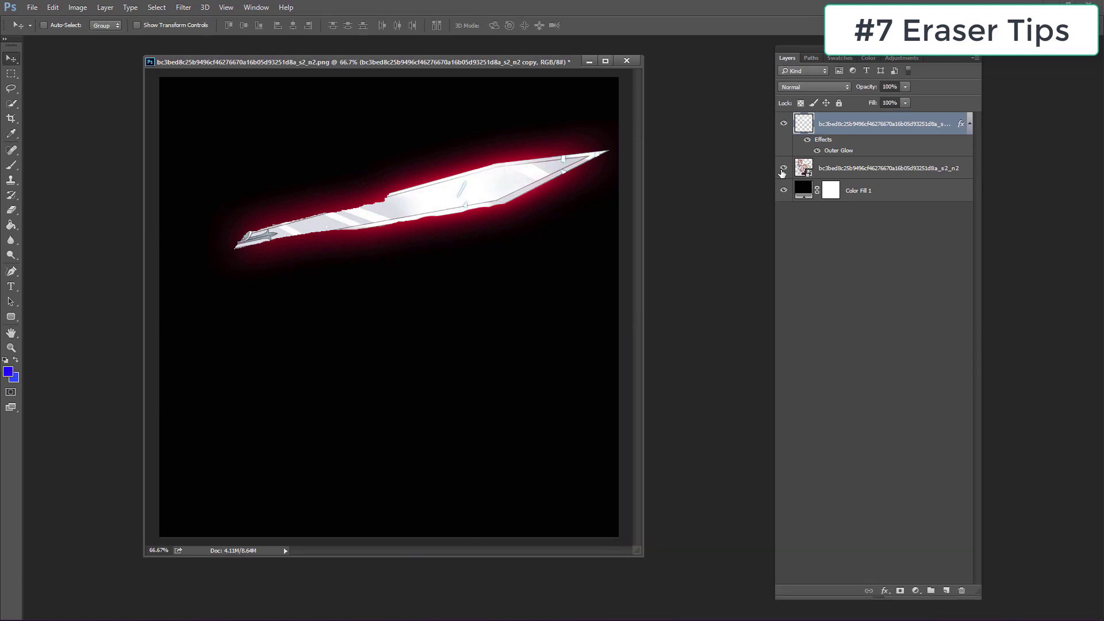
left_click(784, 167)
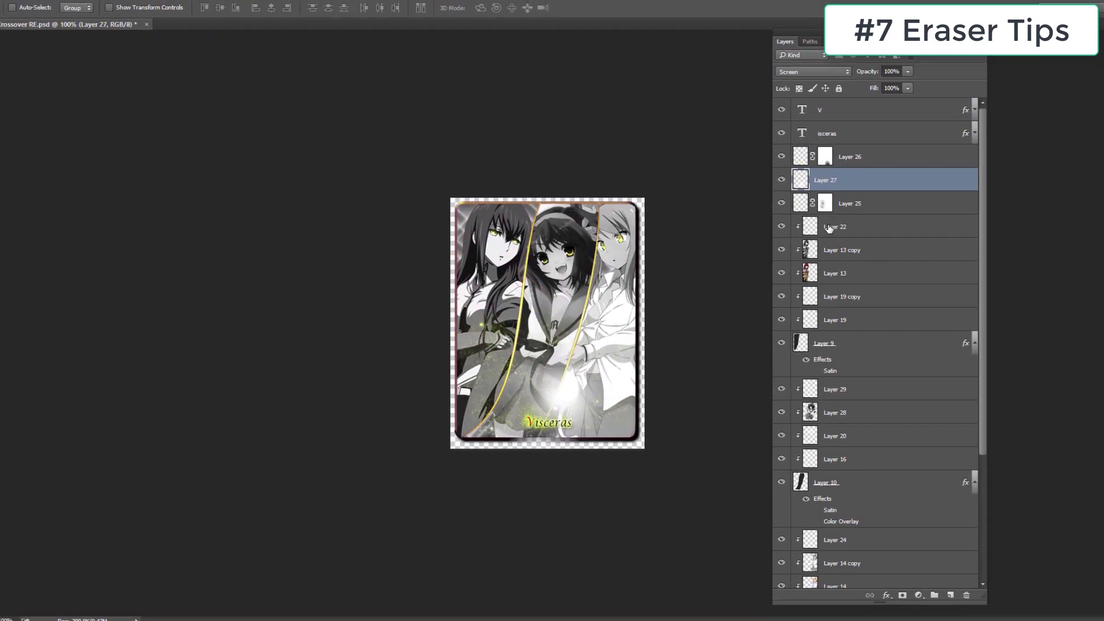
left_click(871, 155)
left_click(764, 155)
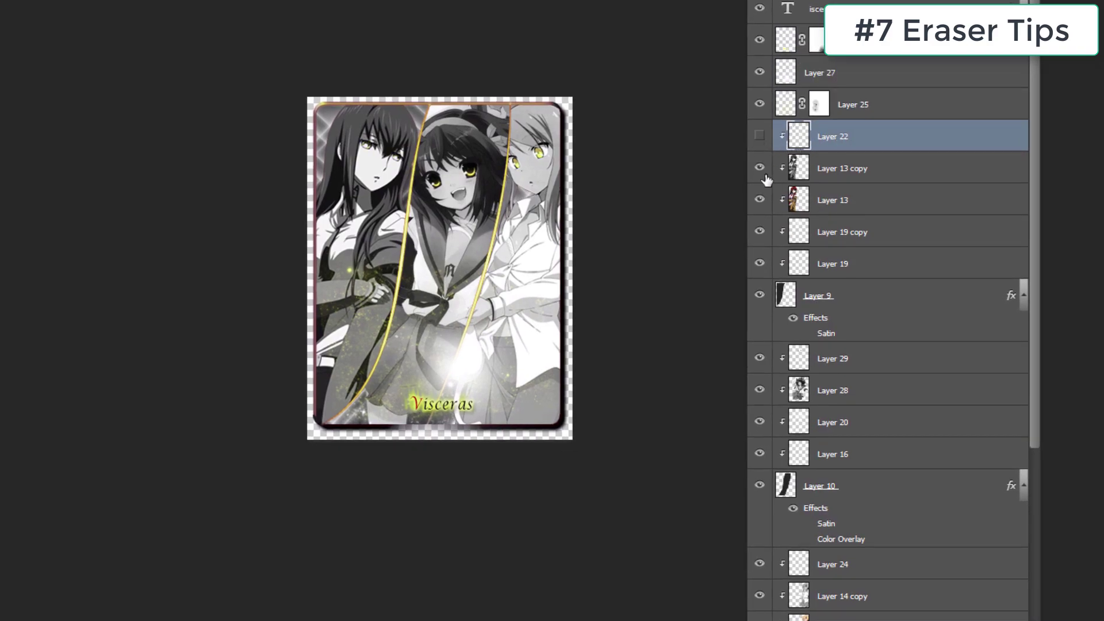
left_click(759, 168)
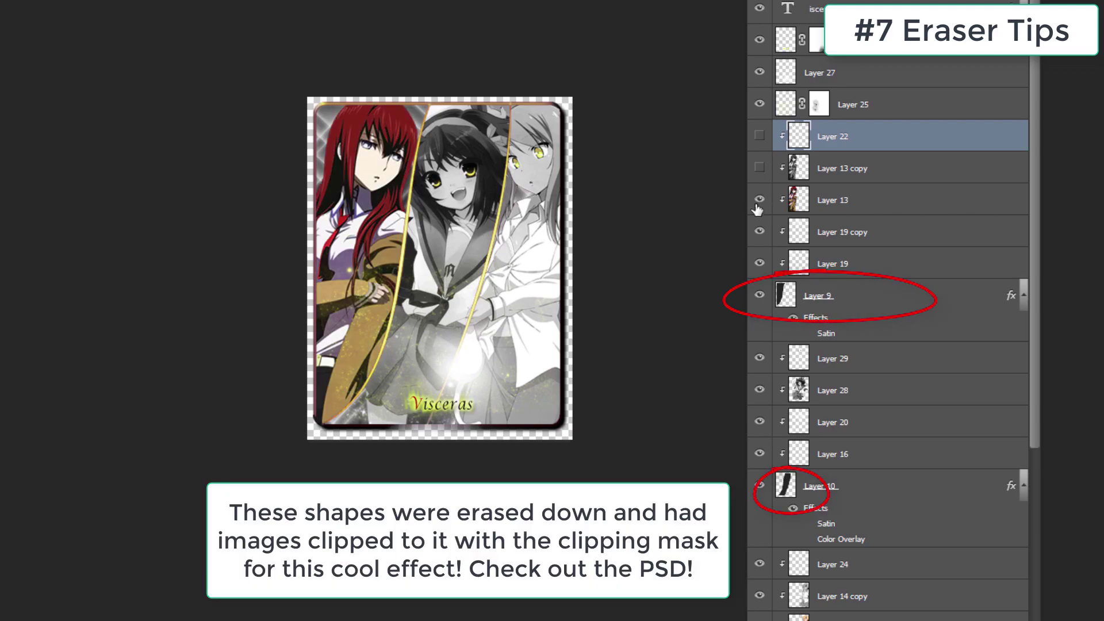
left_click(760, 168)
left_click(760, 168)
scroll(759, 362, "down", 3)
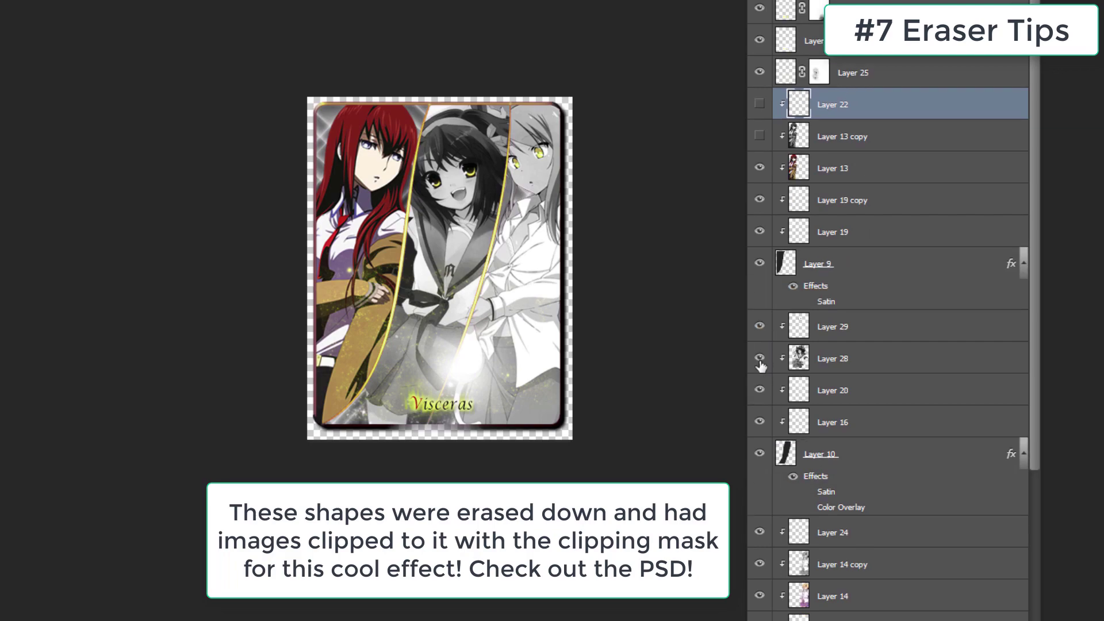
left_click(759, 390)
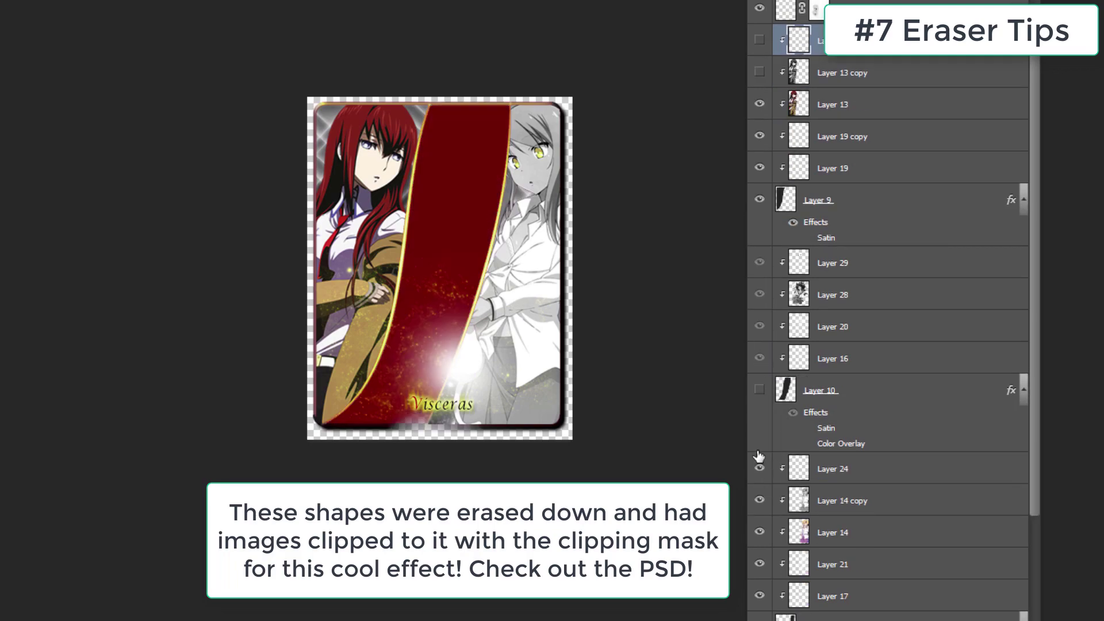
scroll(758, 476, "down", 4)
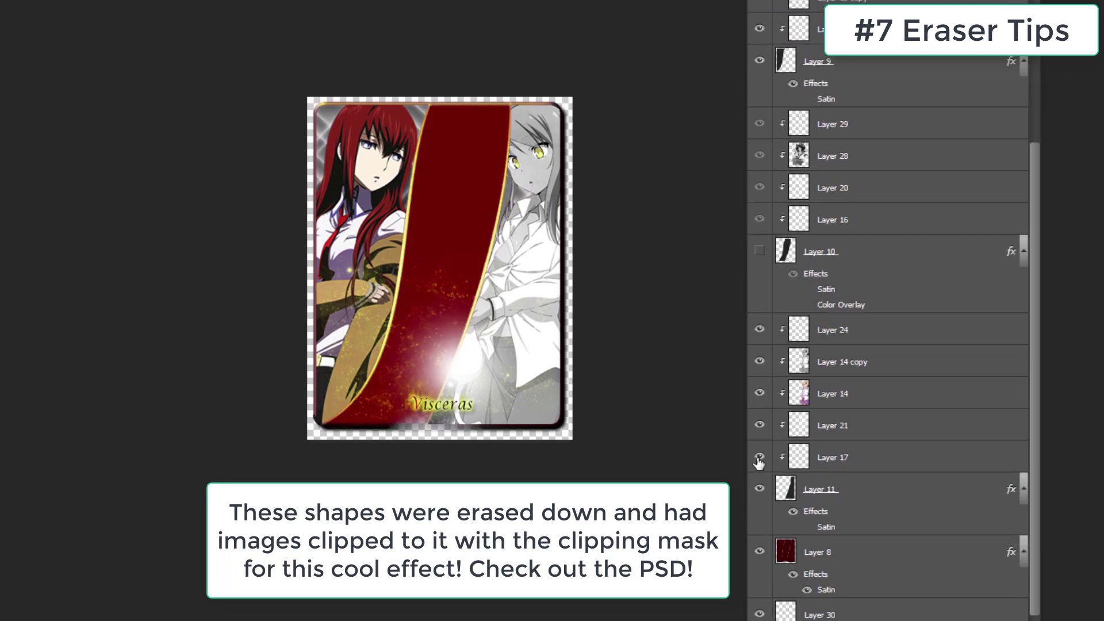
left_click(759, 551)
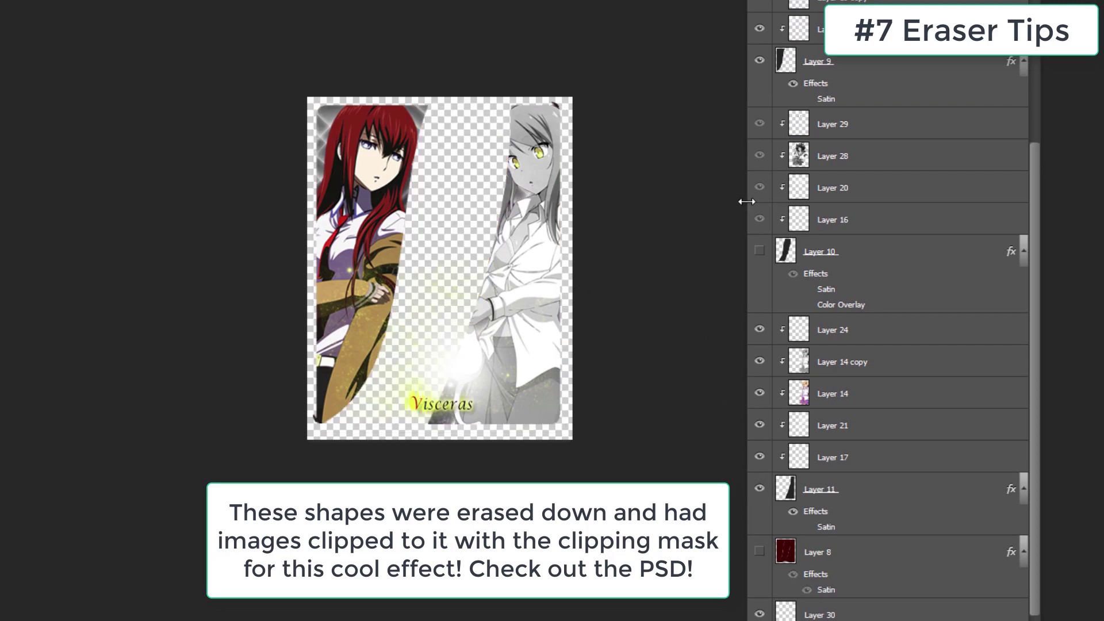
scroll(913, 196, "up", 3)
scroll(912, 197, "up", 1)
left_click(869, 189)
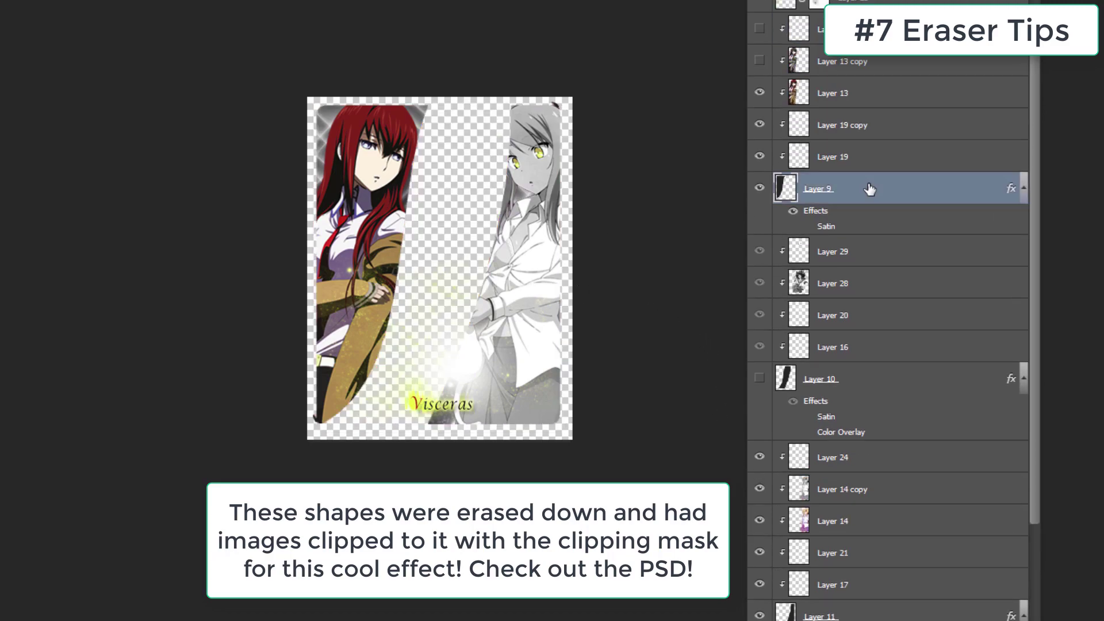
scroll(870, 190, "up", 2)
left_click(759, 125)
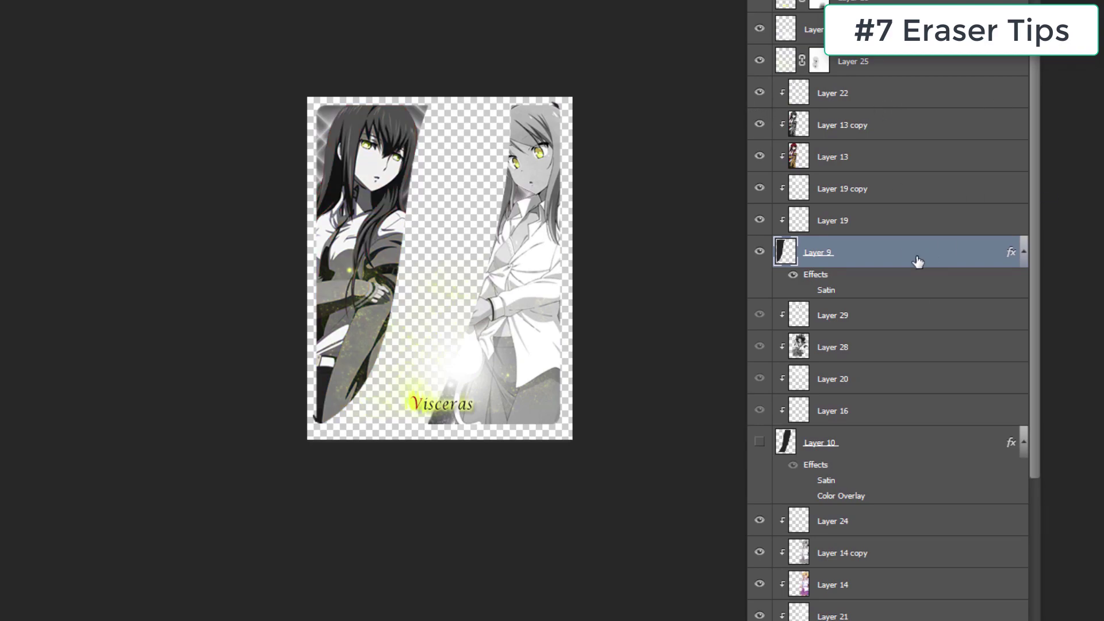
scroll(758, 332, "down", 5)
left_click(759, 282)
left_click(883, 288)
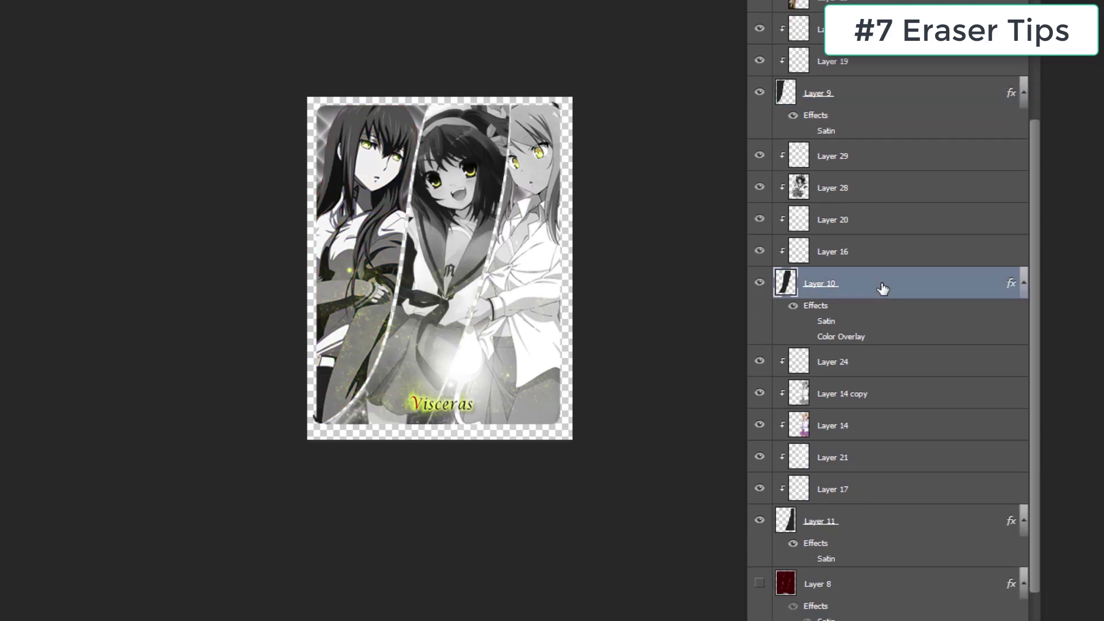
scroll(805, 475, "down", 1)
left_click(759, 551)
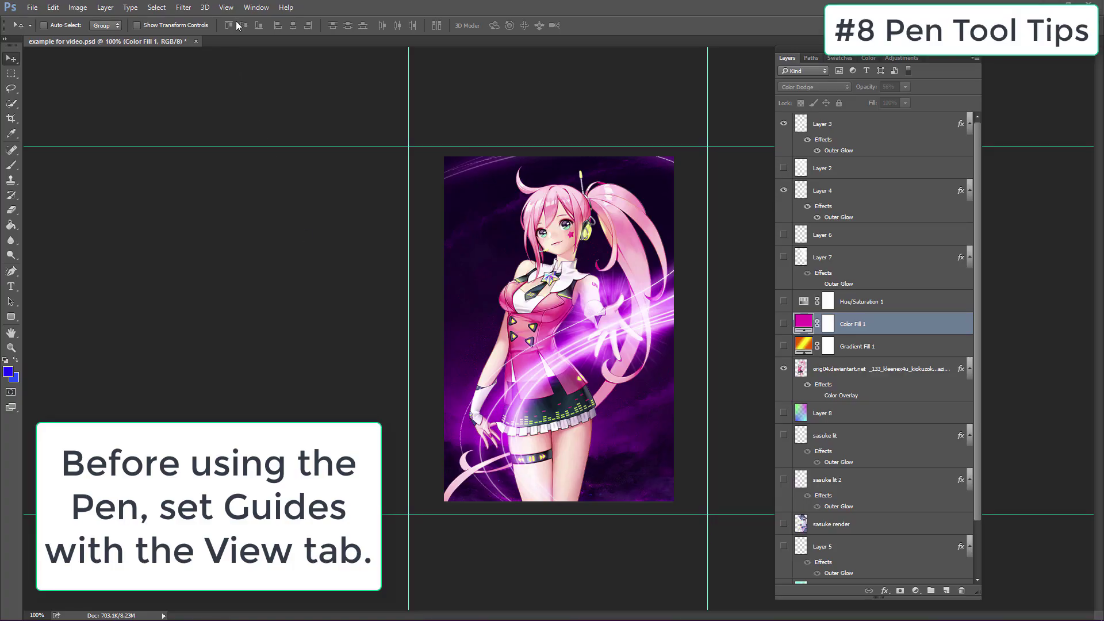
Open the View menu in example for video.psd to add guides.
left_click(226, 7)
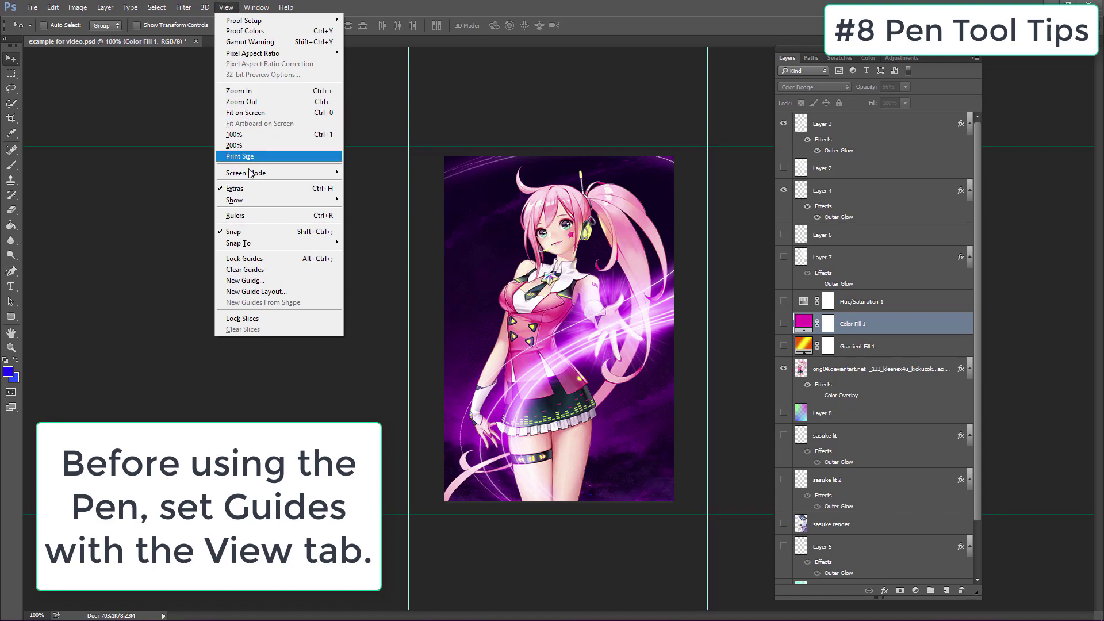
Add vertical guides at the image's left and right edges, nudging the left one inward.
left_click(272, 280)
left_click(587, 199)
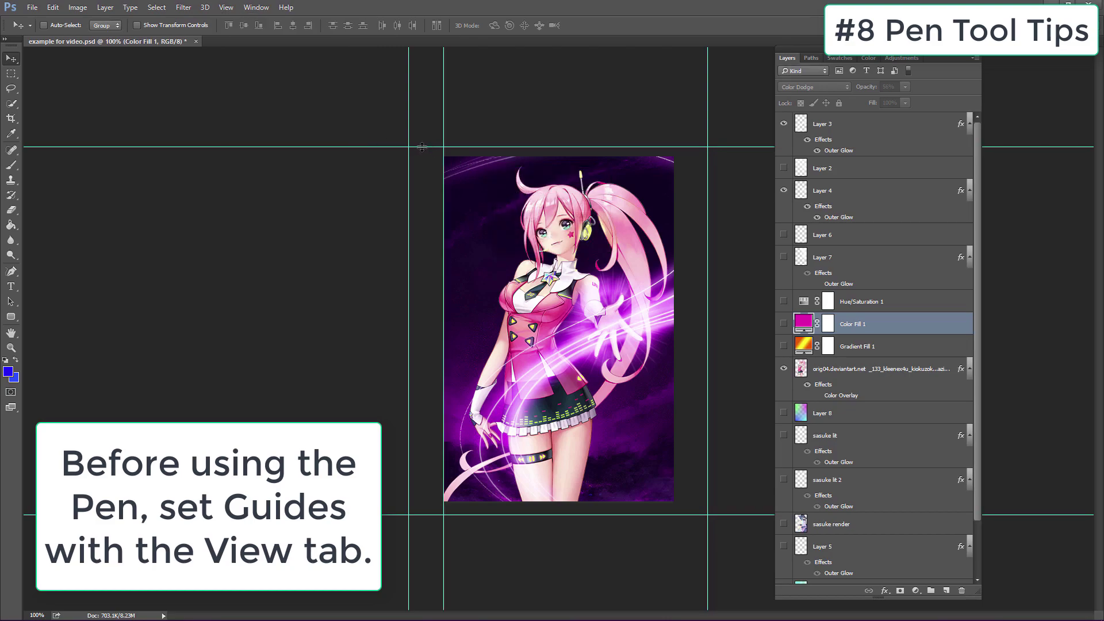
mouse_move(444, 129)
left_mouse_down()
mouse_move(465, 132)
mouse_move(444, 120)
left_mouse_up()
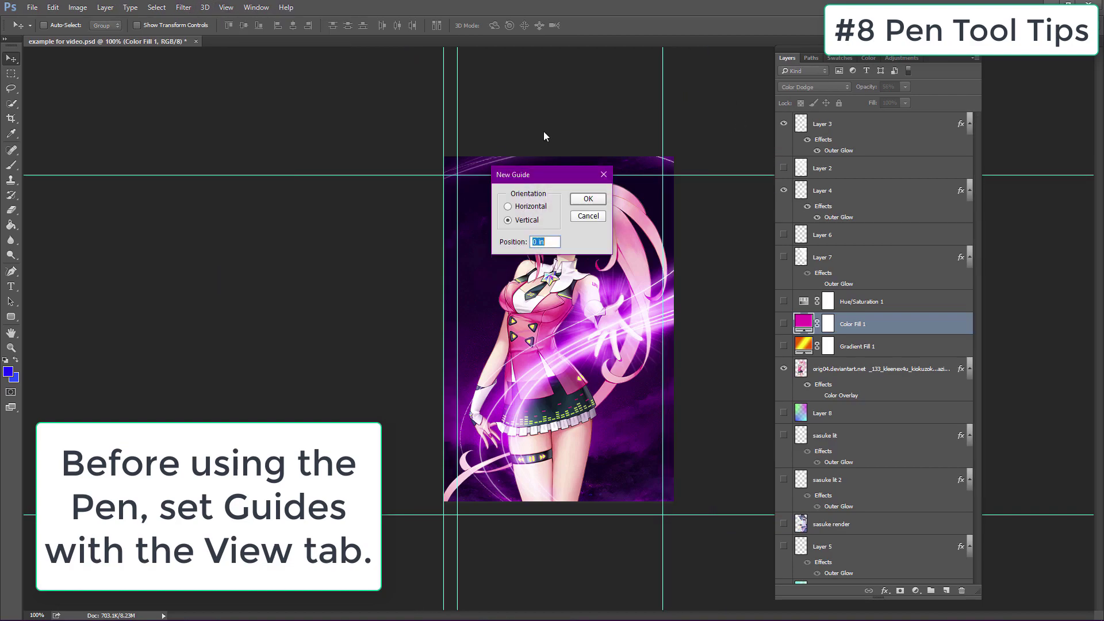
left_click(226, 6)
left_click(226, 7)
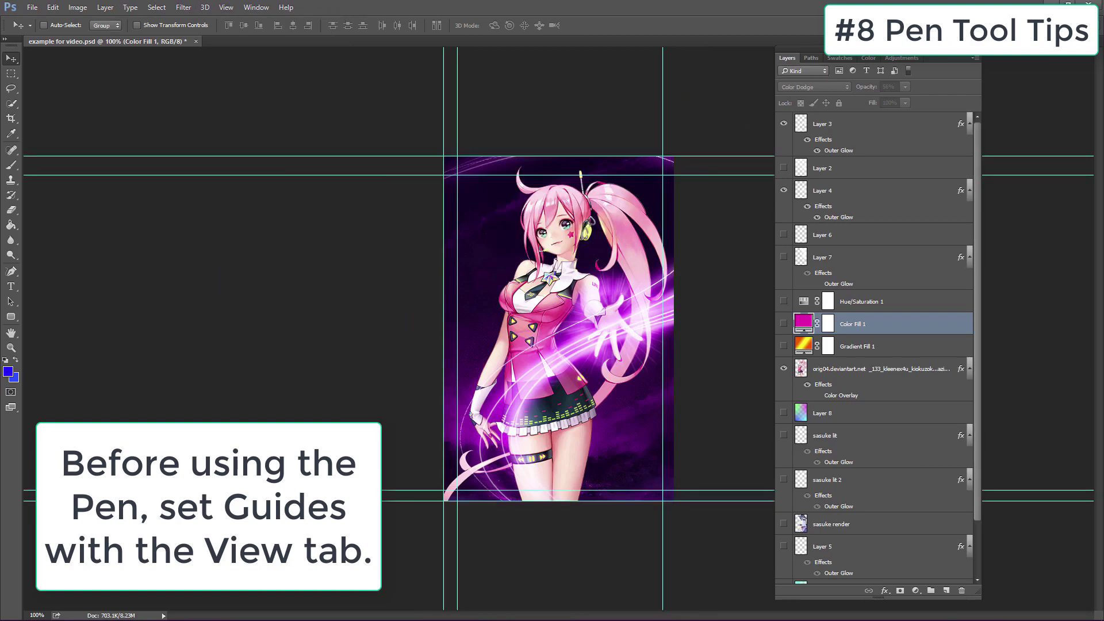
left_click(226, 7)
left_click(248, 303)
left_click(587, 198)
Add horizontal guides near the top and bottom edges of the image.
left_click(226, 7)
left_click(248, 303)
left_click(587, 198)
left_click(226, 7)
left_click(247, 303)
left_click(587, 198)
Add a second set of guides just inside the edge guides.
left_click(226, 7)
left_click(247, 303)
left_click(588, 199)
left_click(226, 7)
left_click(248, 303)
left_click(588, 198)
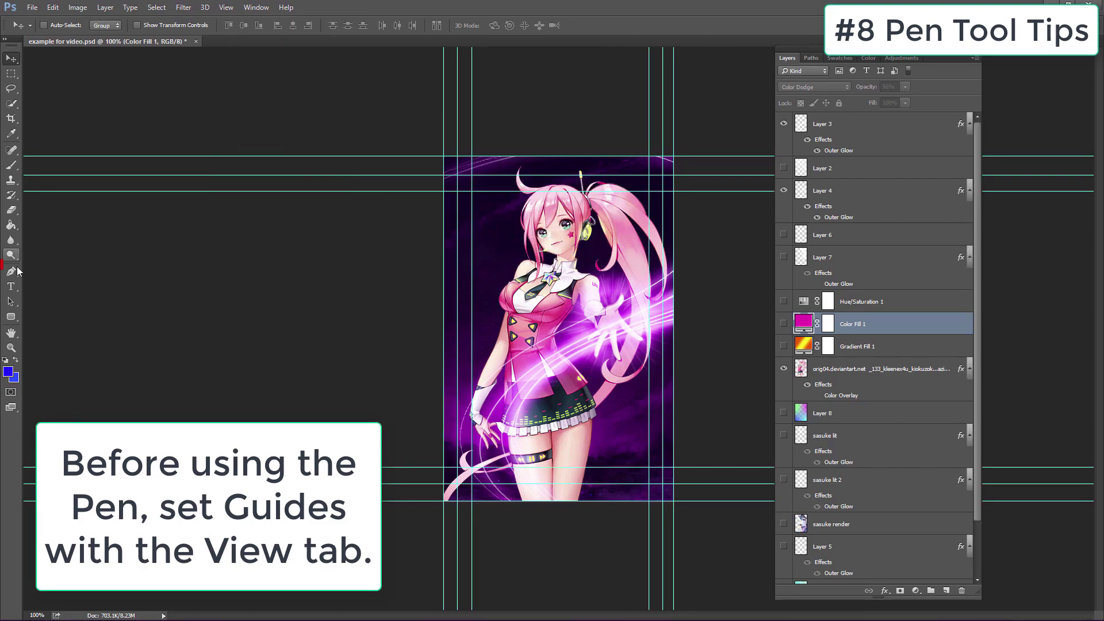
key("p")
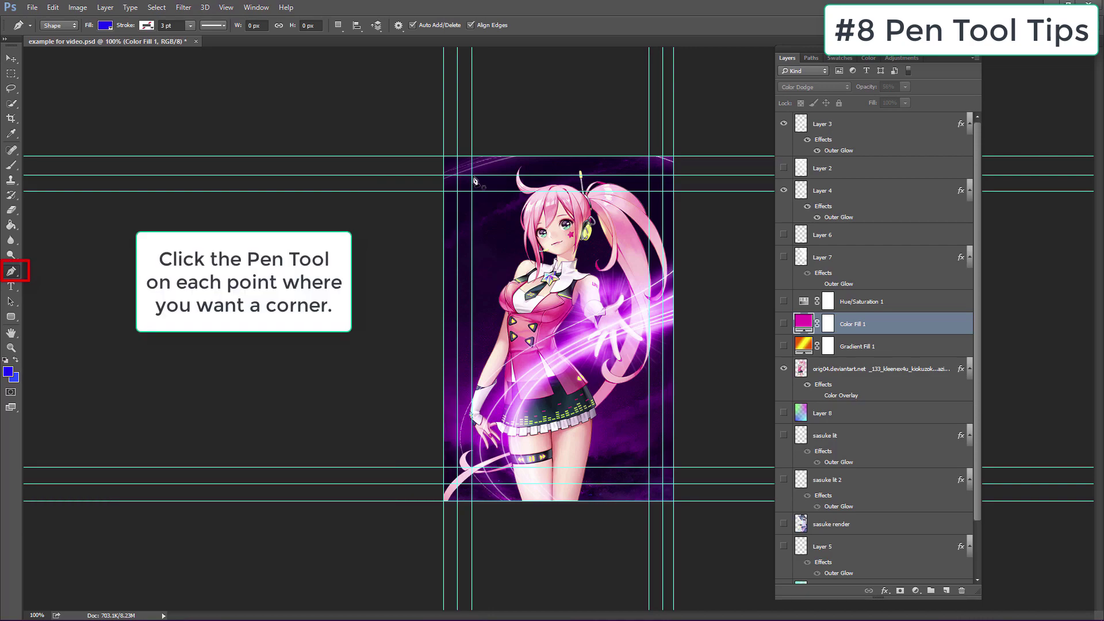
Pen-draw the angled left border from the top-left guide corner down to the bottom guide.
left_click(472, 175)
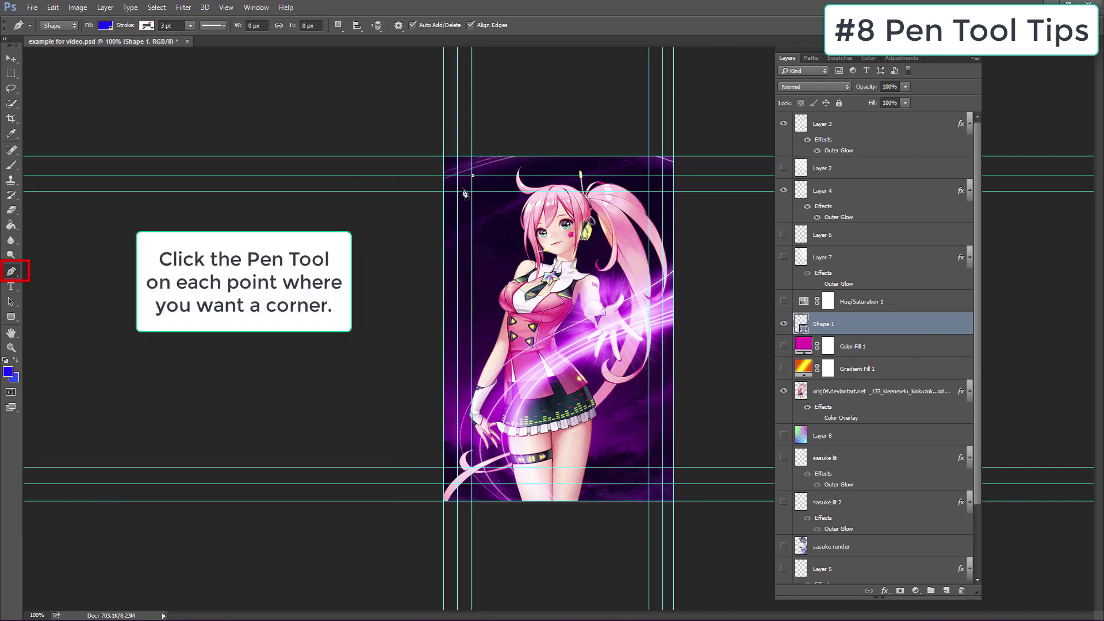
left_click(458, 192)
left_click(458, 237)
left_click(472, 286)
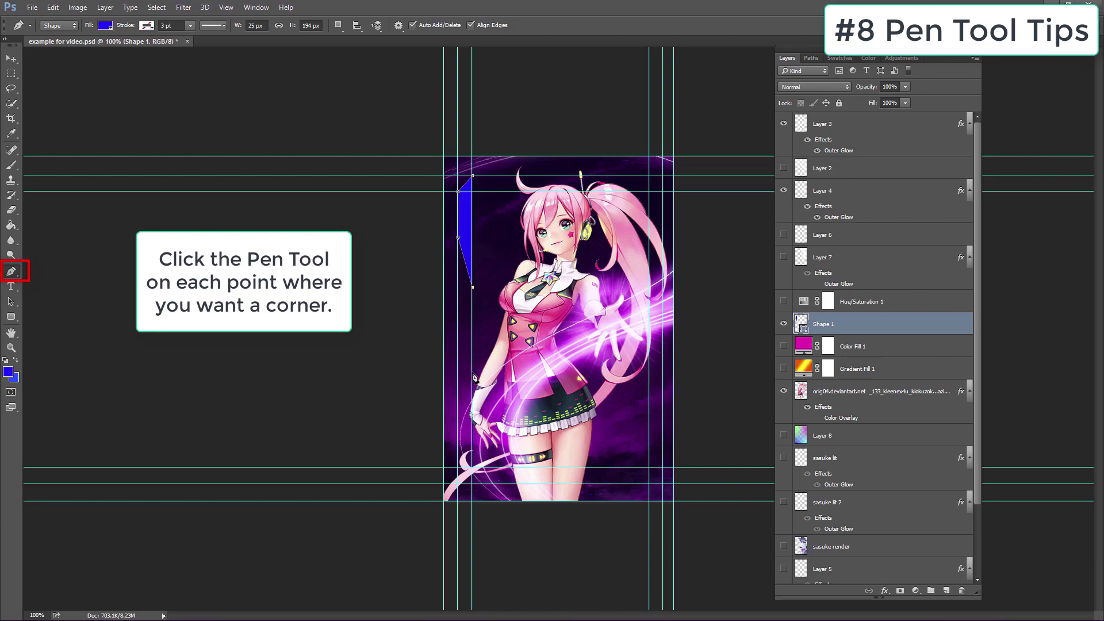
left_click(472, 373)
left_click(458, 407)
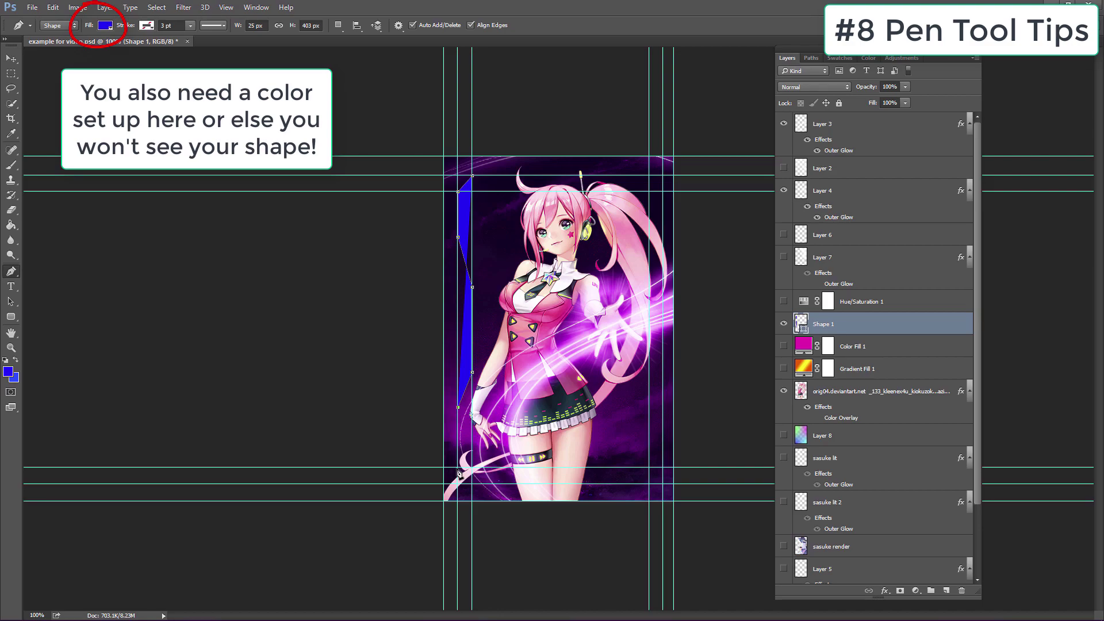
left_click(458, 467)
Trace the angled bottom and right edge back to the start, then apply Subtract Front Shape.
left_click(650, 485)
left_click(664, 468)
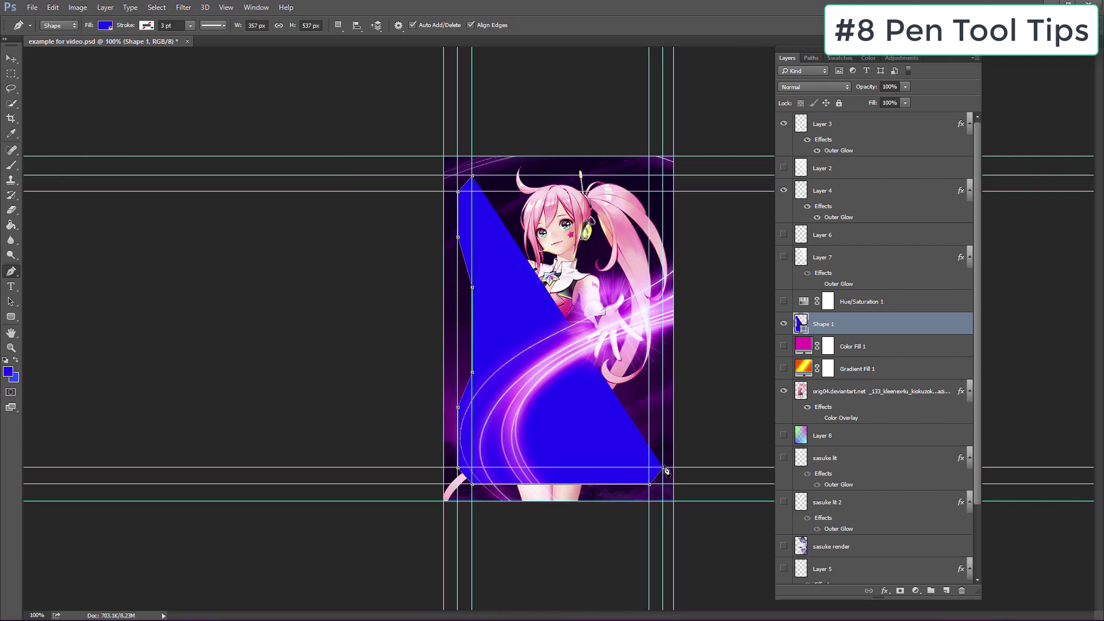
left_click(664, 372)
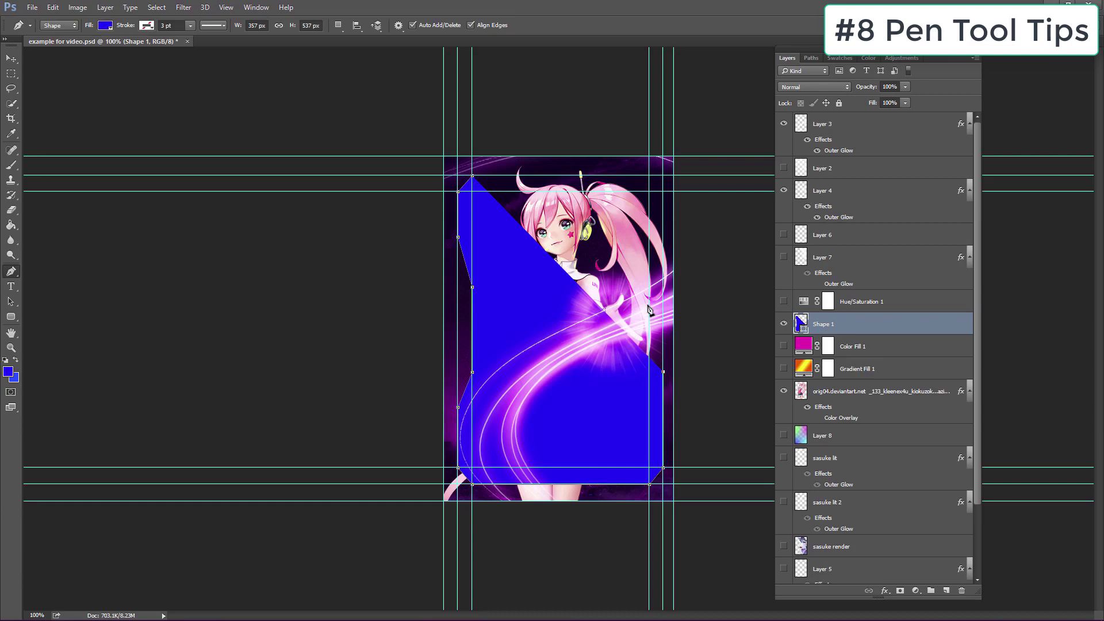
left_click(649, 305)
left_click(650, 259)
left_click(664, 223)
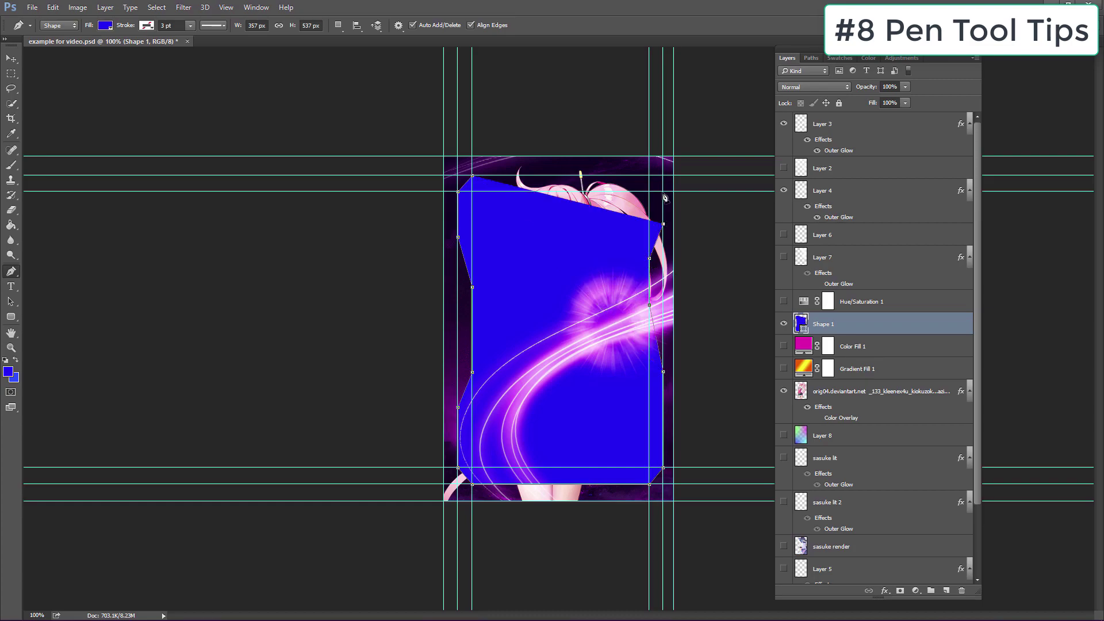
left_click(664, 192)
left_click(649, 175)
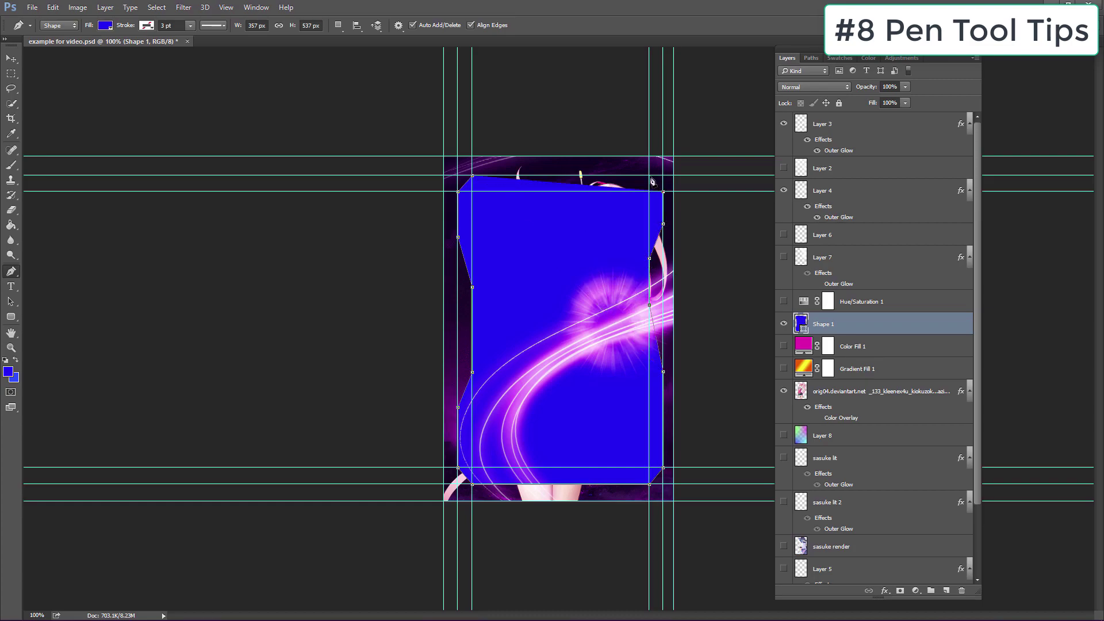
left_click(474, 176)
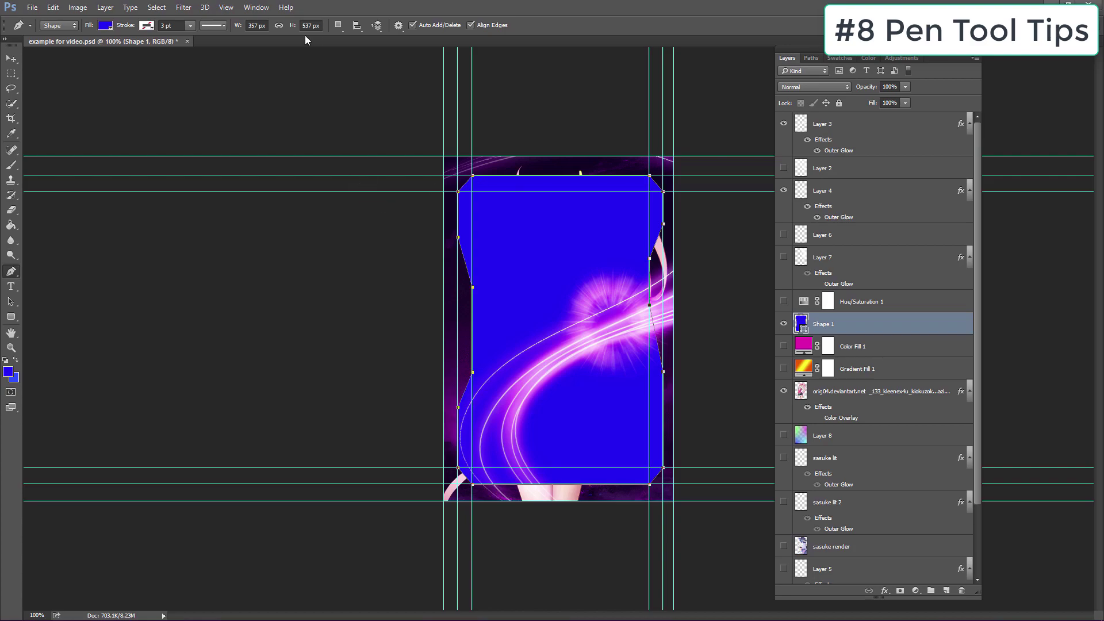
left_click(340, 28)
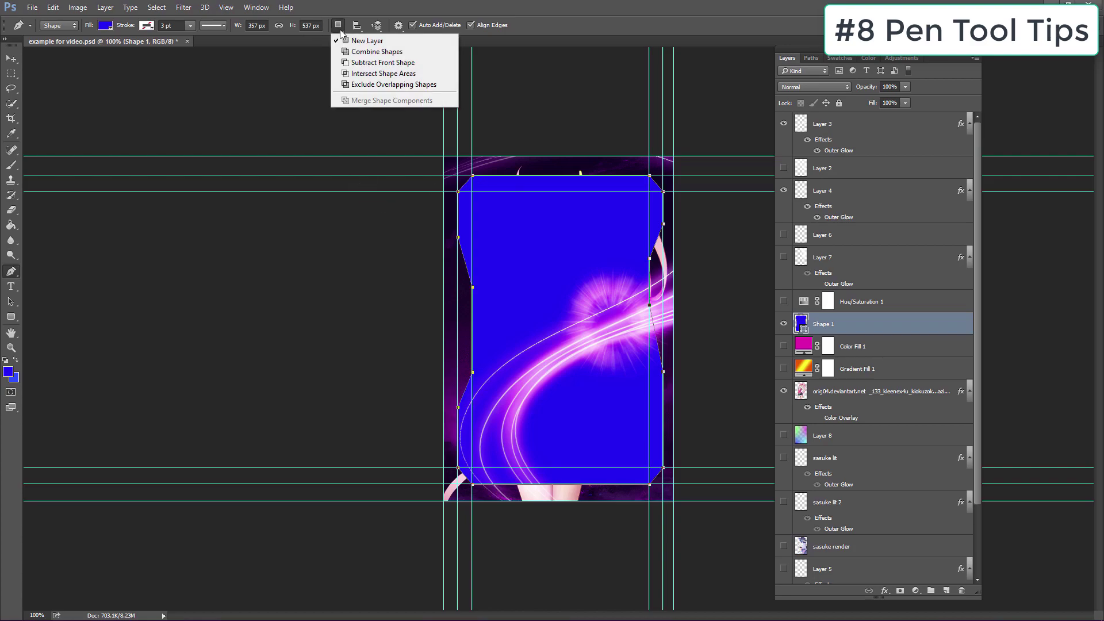
left_click(369, 63)
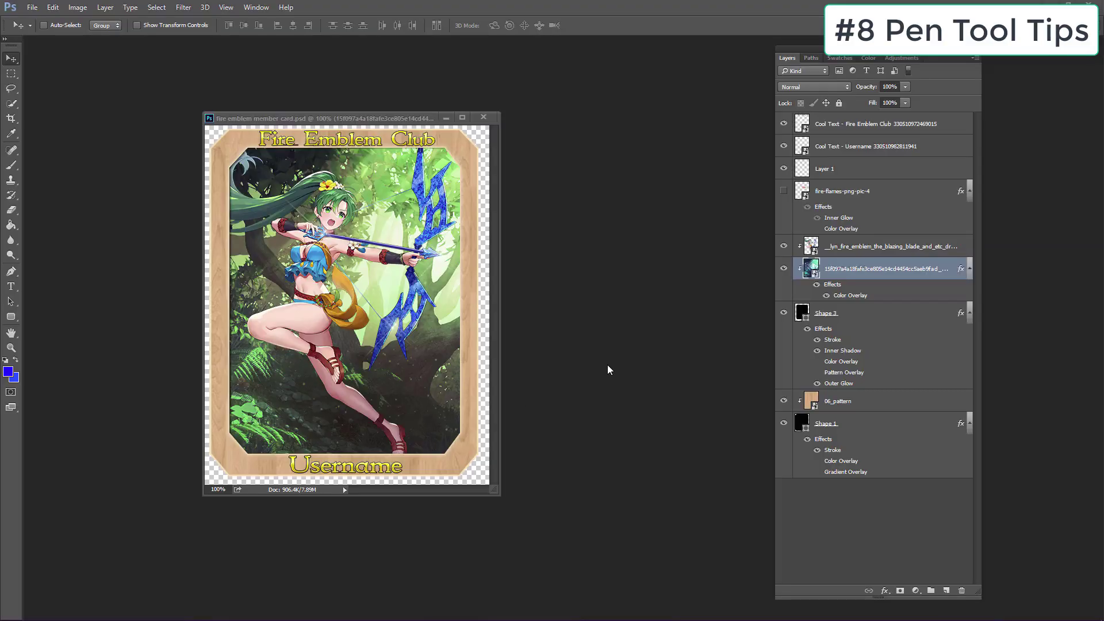
Hide the flames, Fire Emblem Club title, Layer 1, Username, archer, forest, wood pattern and Shape 1 layers.
left_click(784, 189)
left_click(784, 123)
left_click(783, 168)
left_click(784, 147)
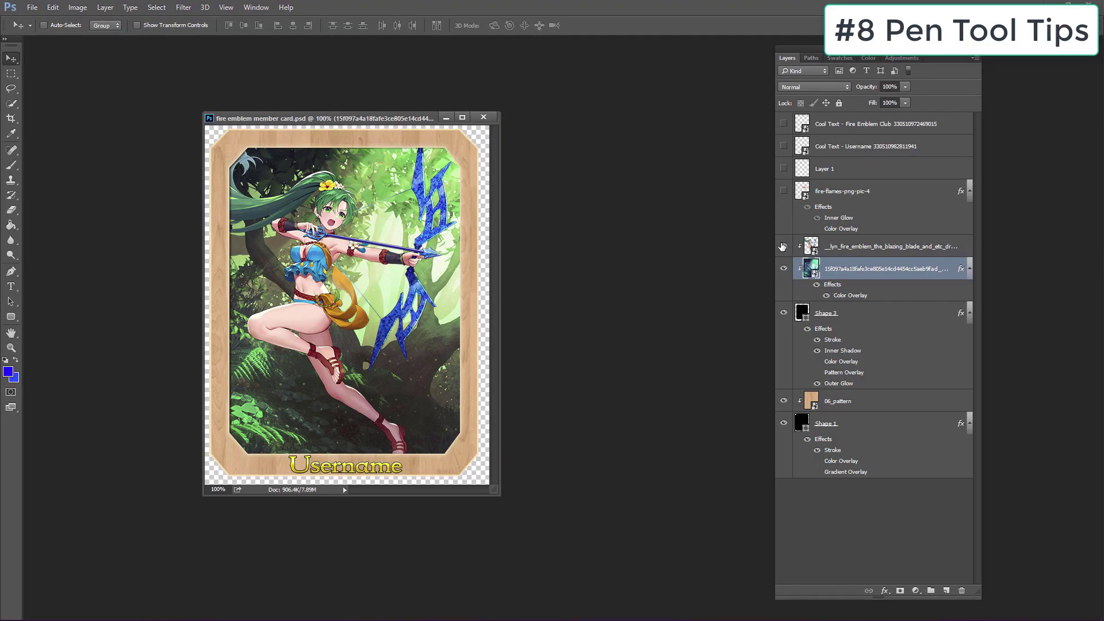
left_click(784, 246)
left_click(783, 268)
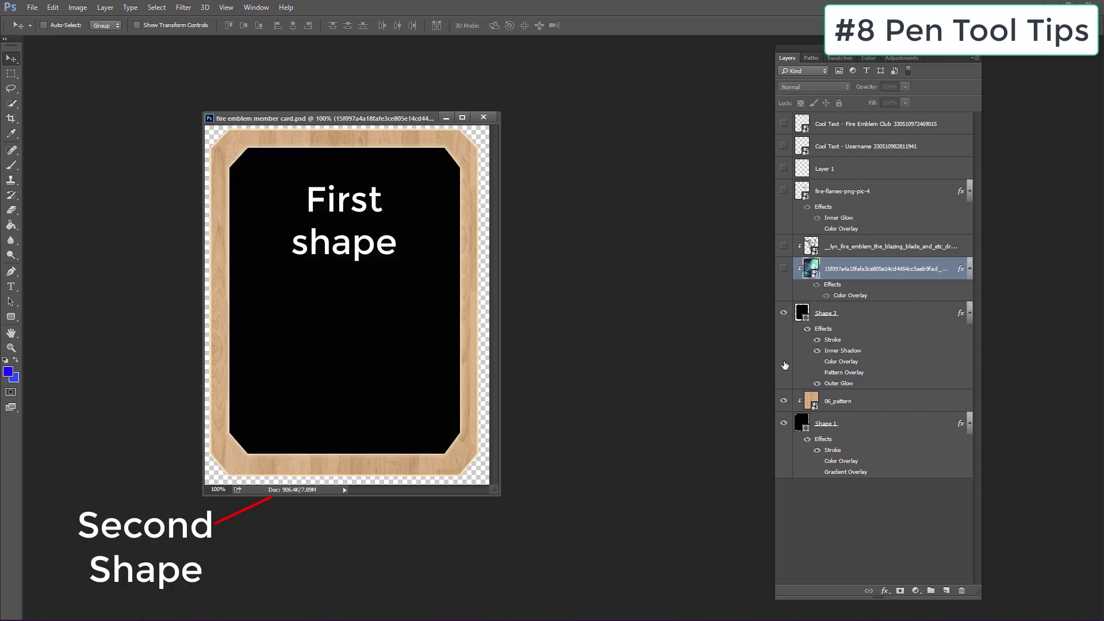
left_click(784, 400)
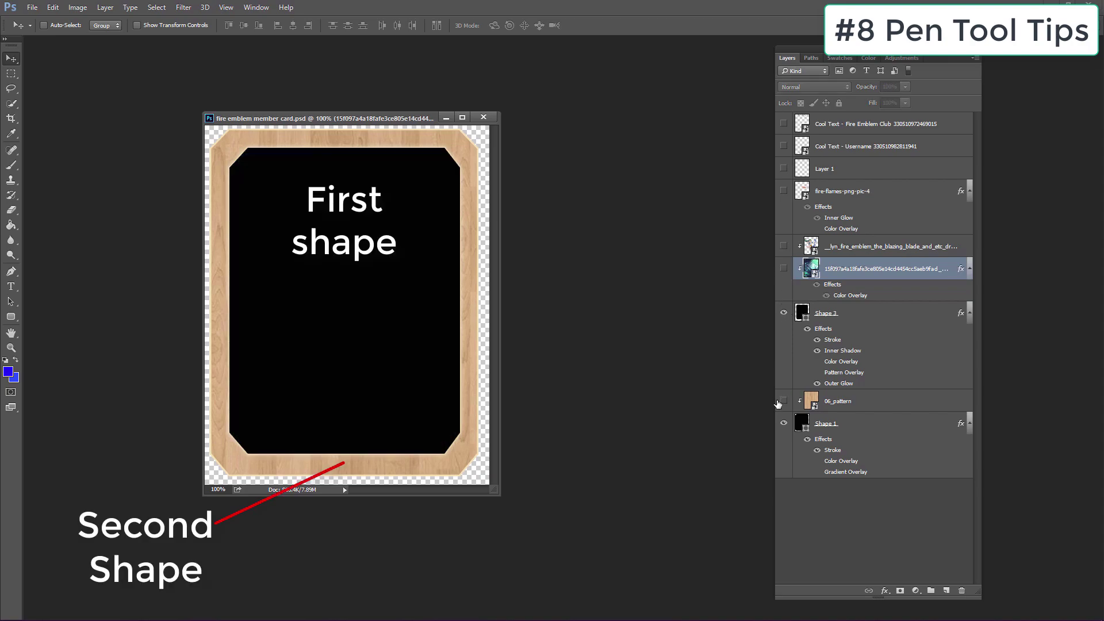
left_click(784, 313)
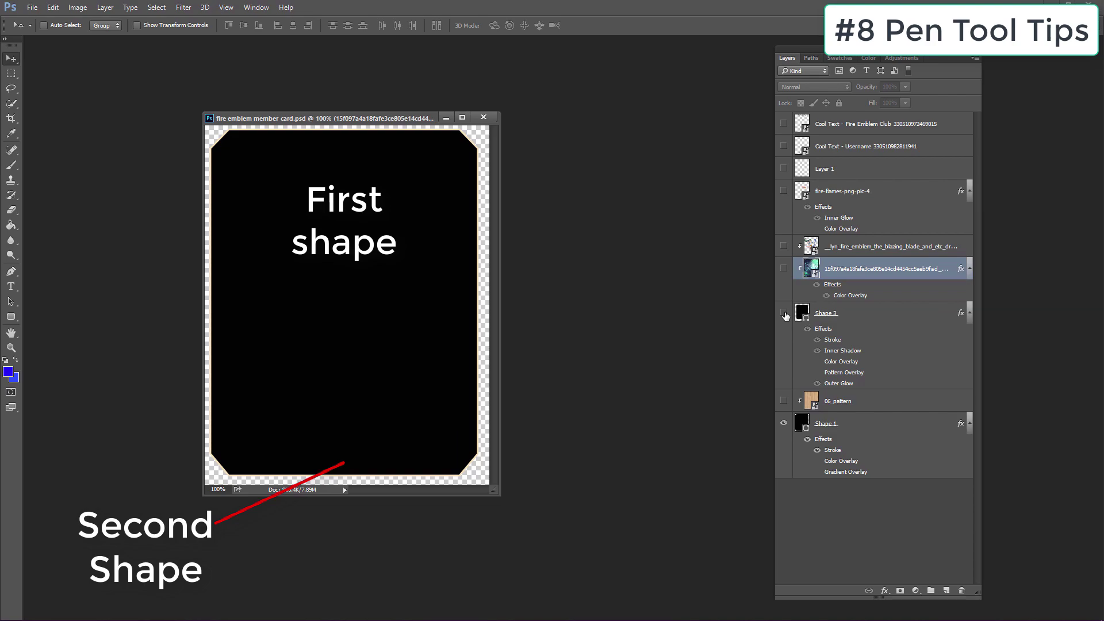
left_click(784, 313)
left_click(784, 423)
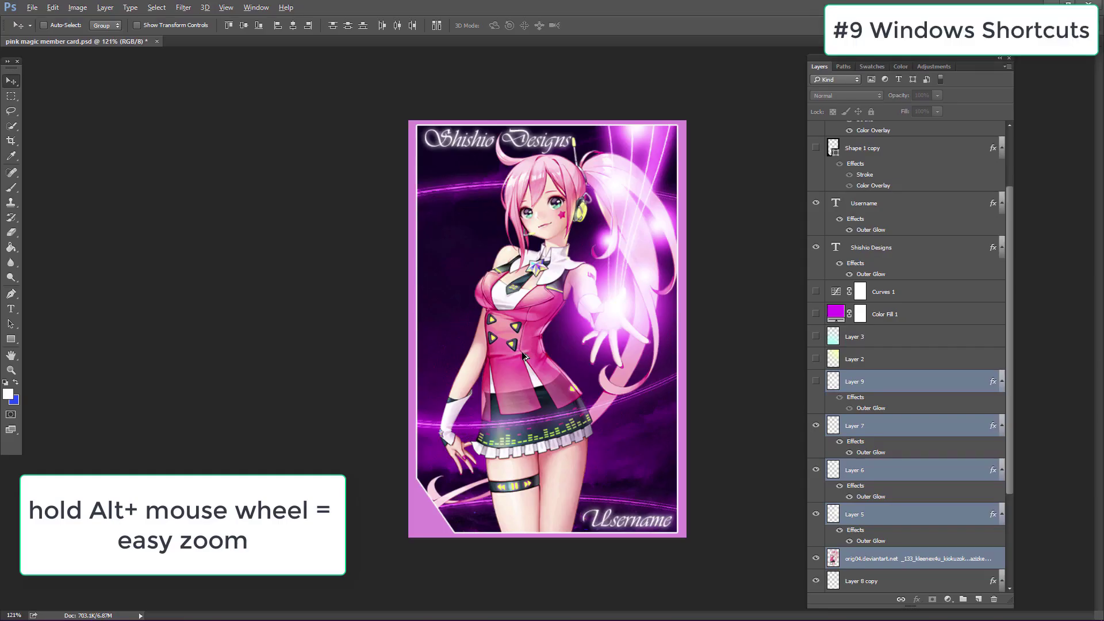
Duplicate Layer 6's glow above Layer 7 and shift the copy left on the card.
scroll(523, 357, "up", 2)
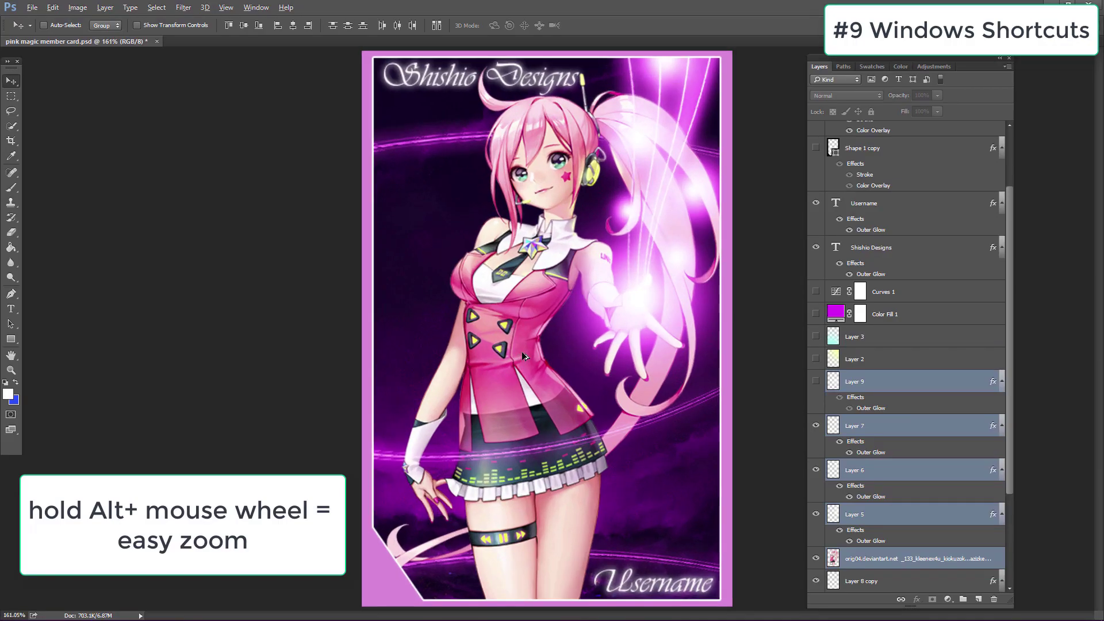
scroll(524, 357, "down", 4)
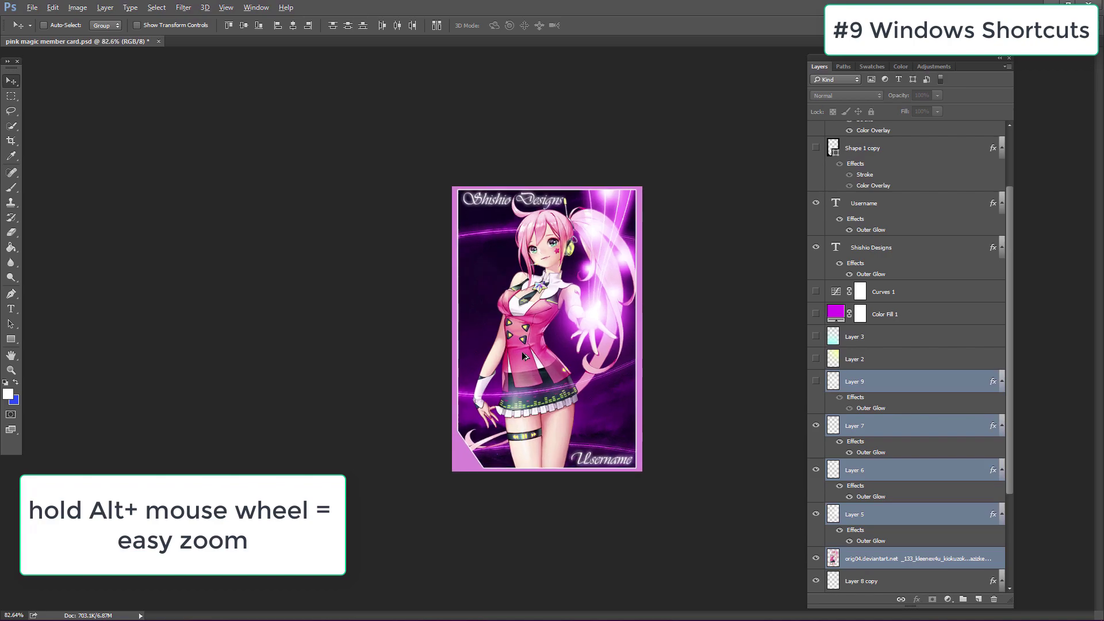
scroll(523, 356, "up", 2)
scroll(524, 356, "up", 5)
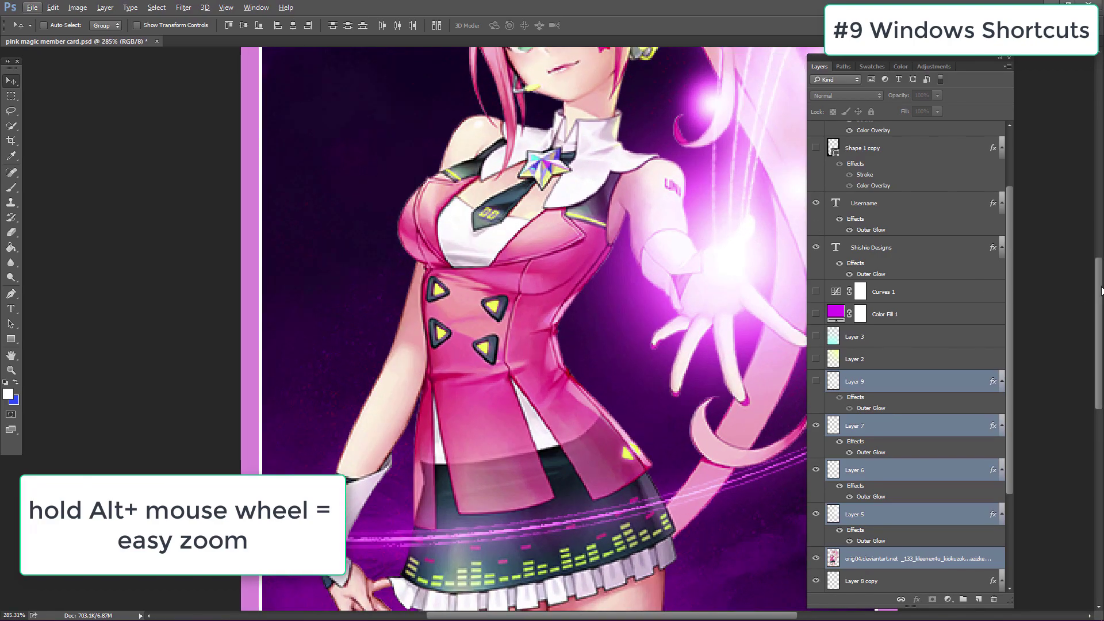
left_click_drag(1101, 291, 1078, 225)
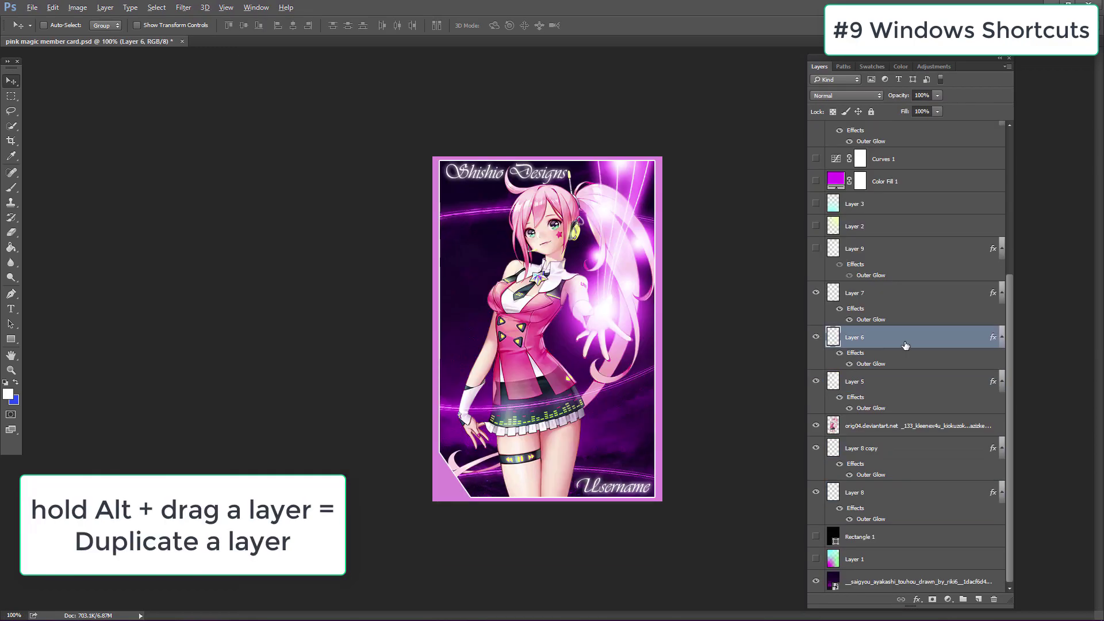
left_click_drag(905, 345, 905, 283)
left_click_drag(584, 281, 495, 287)
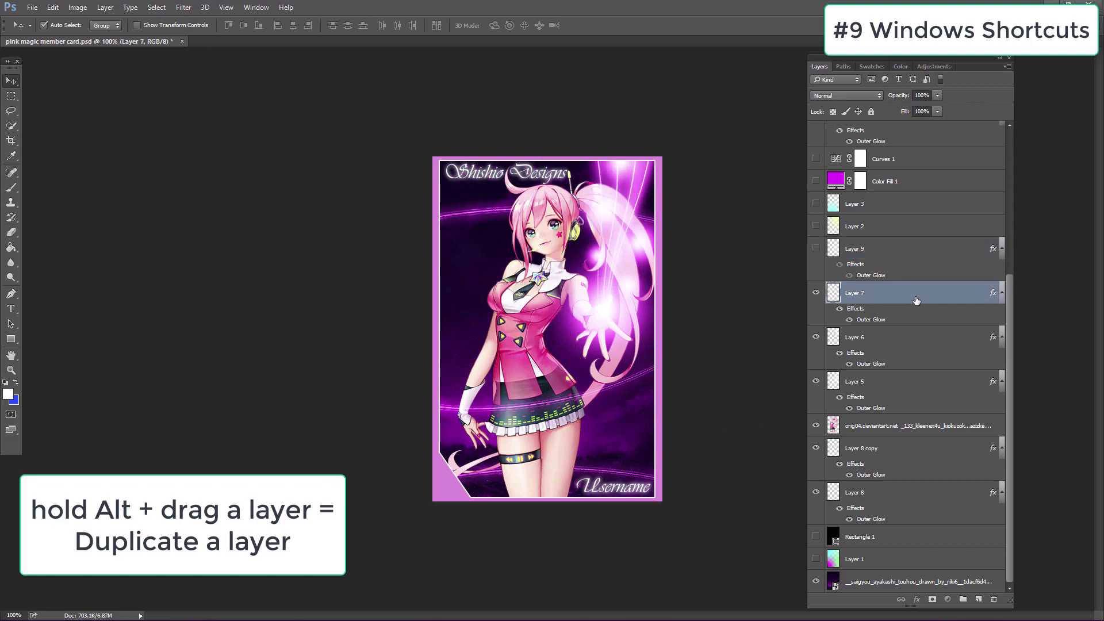
Multi-select Layers 7, 6 and 5, finishing with Layer 5 selected.
left_click(917, 299, "ctrl")
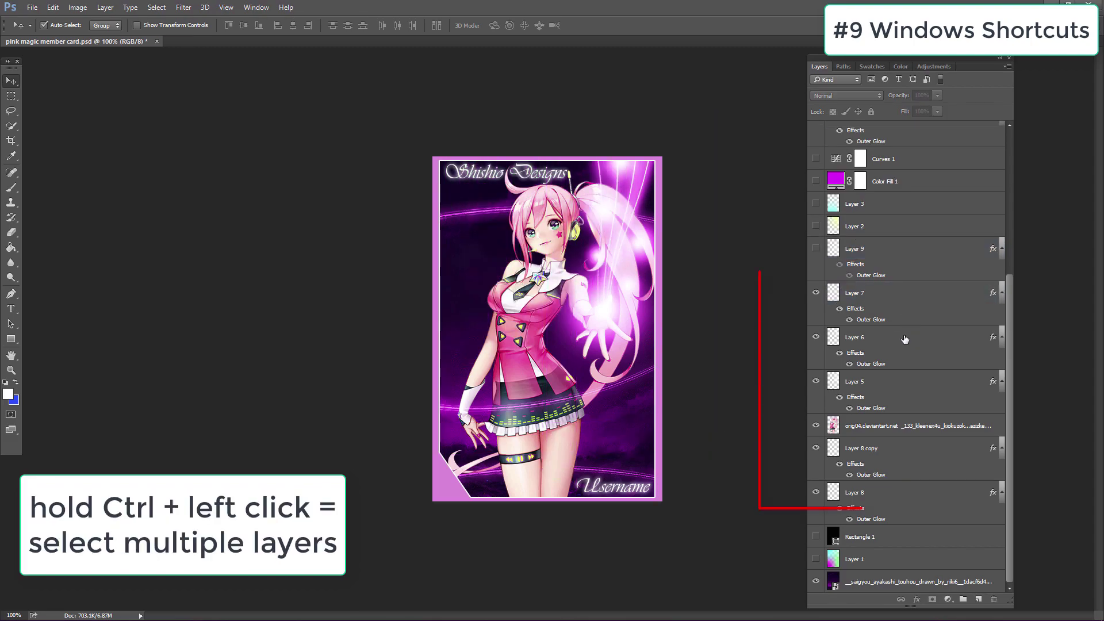
left_click(907, 338, "ctrl")
left_click(907, 296, "ctrl")
left_click(918, 394, "ctrl")
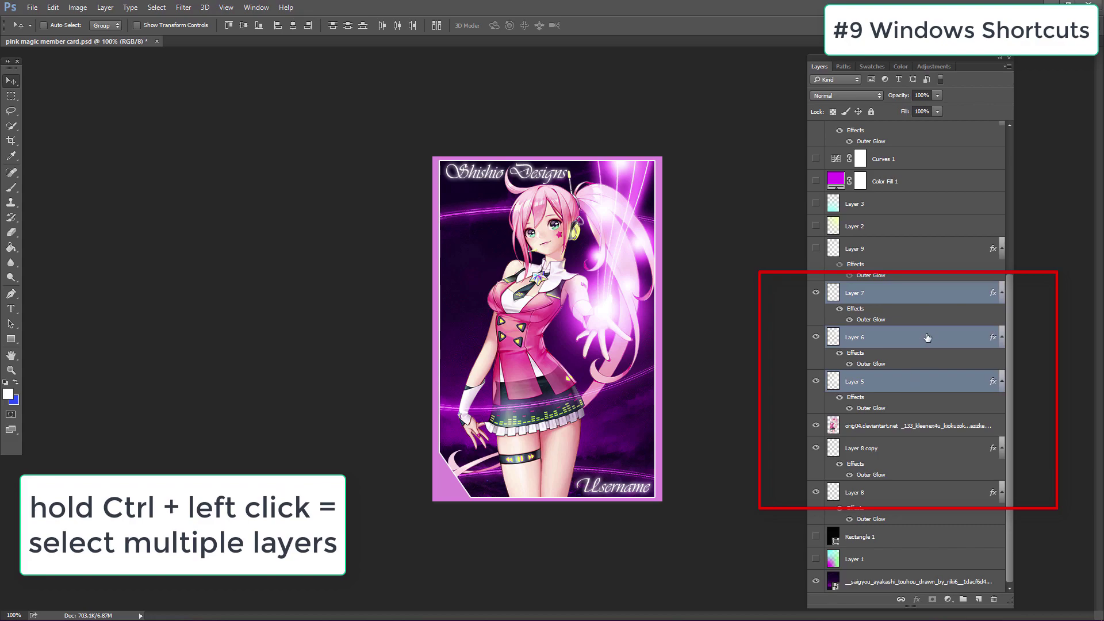
left_click(923, 388)
Set Layer 5's opacity to 55, then scale the artwork to 124.69% and undo back.
double_click(923, 390)
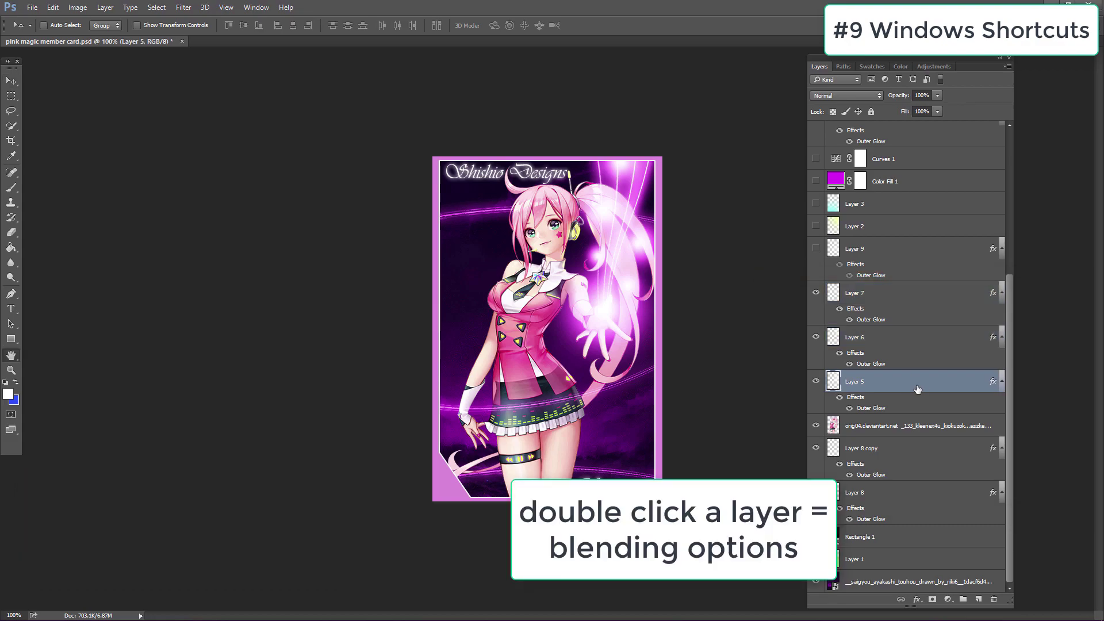
left_click_drag(290, 389, 312, 388)
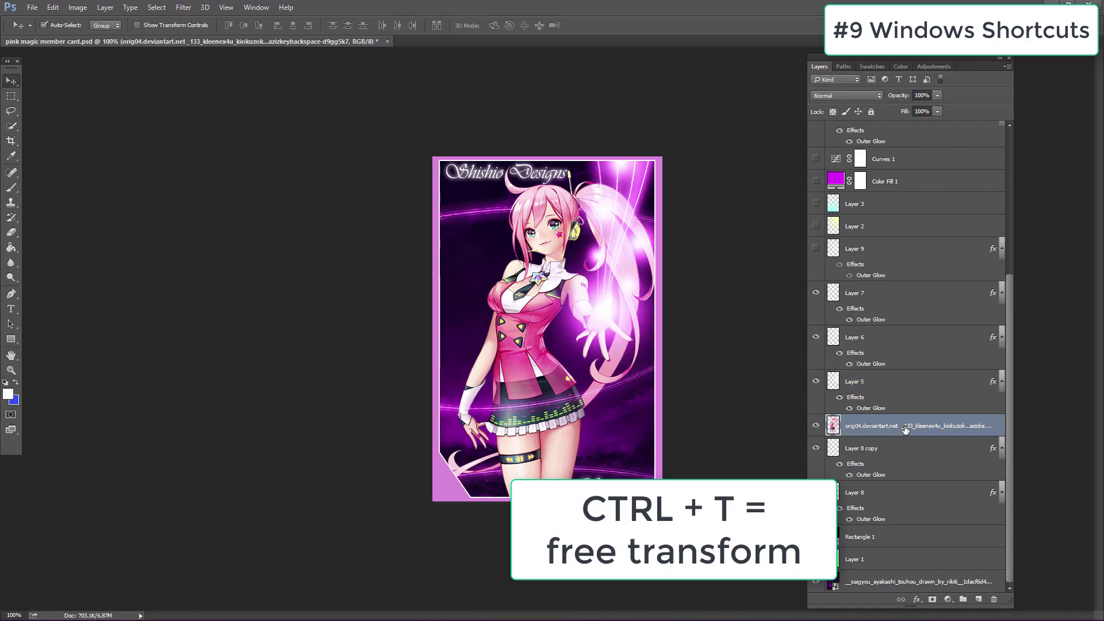
key("ctrl+t")
left_click_drag(426, 164, 372, 143)
left_click_drag(519, 277, 502, 250)
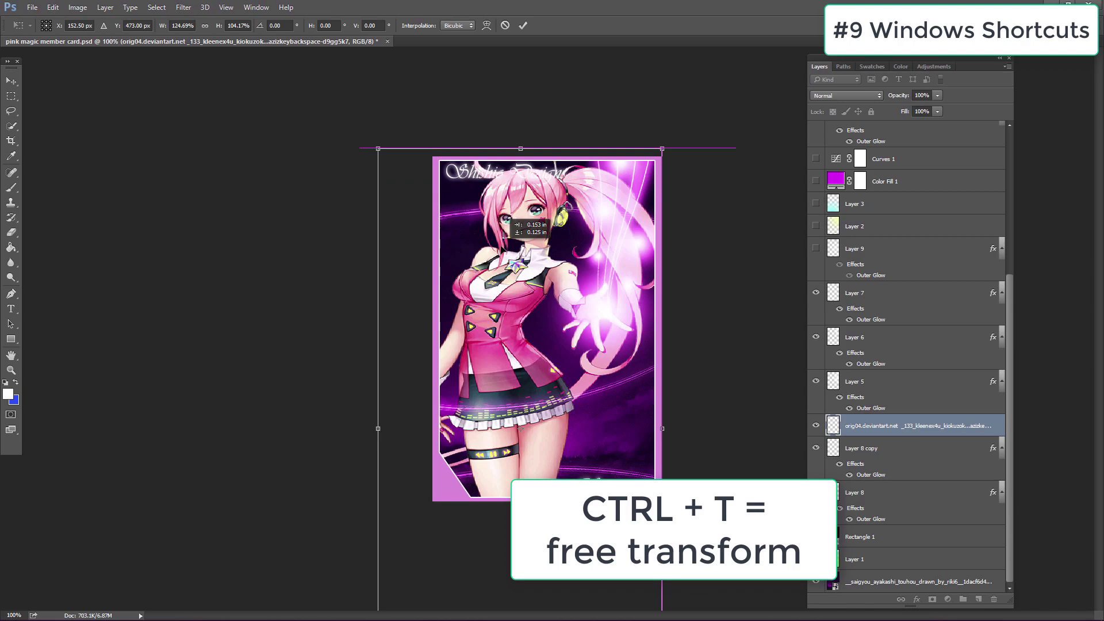
left_click(205, 25)
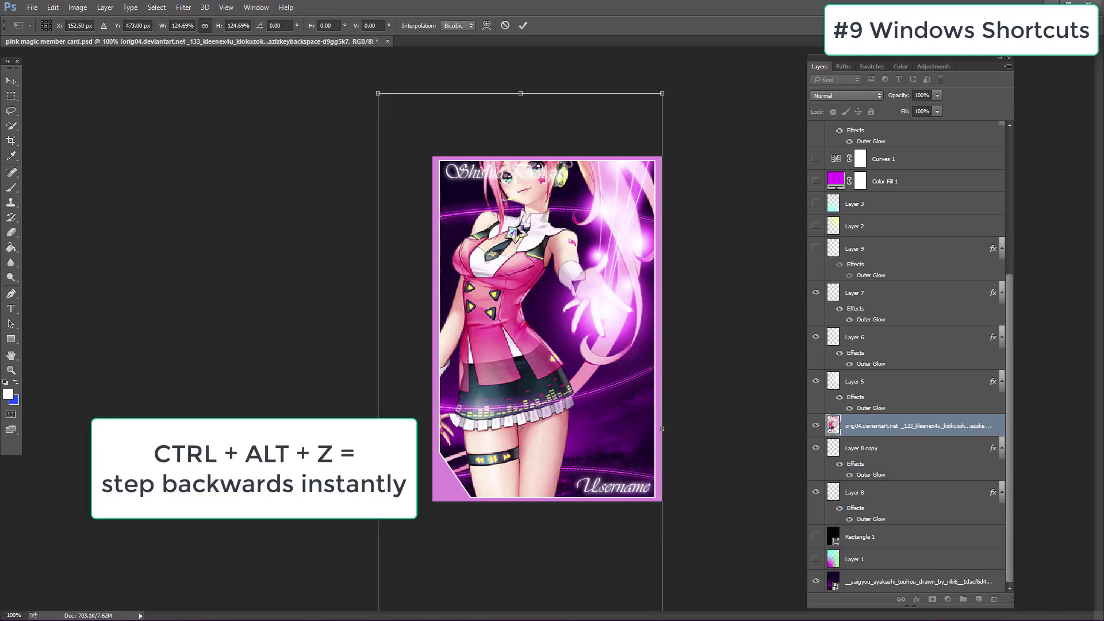
key("ctrl+alt+z")
key("ctrl+alt+z")
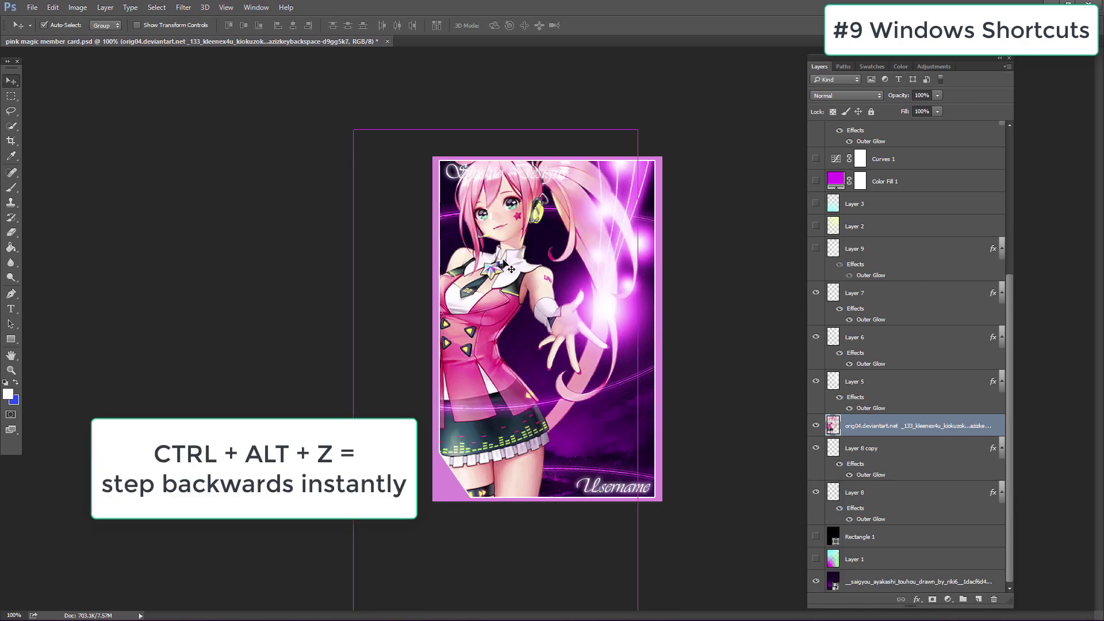
key("ctrl+alt+z")
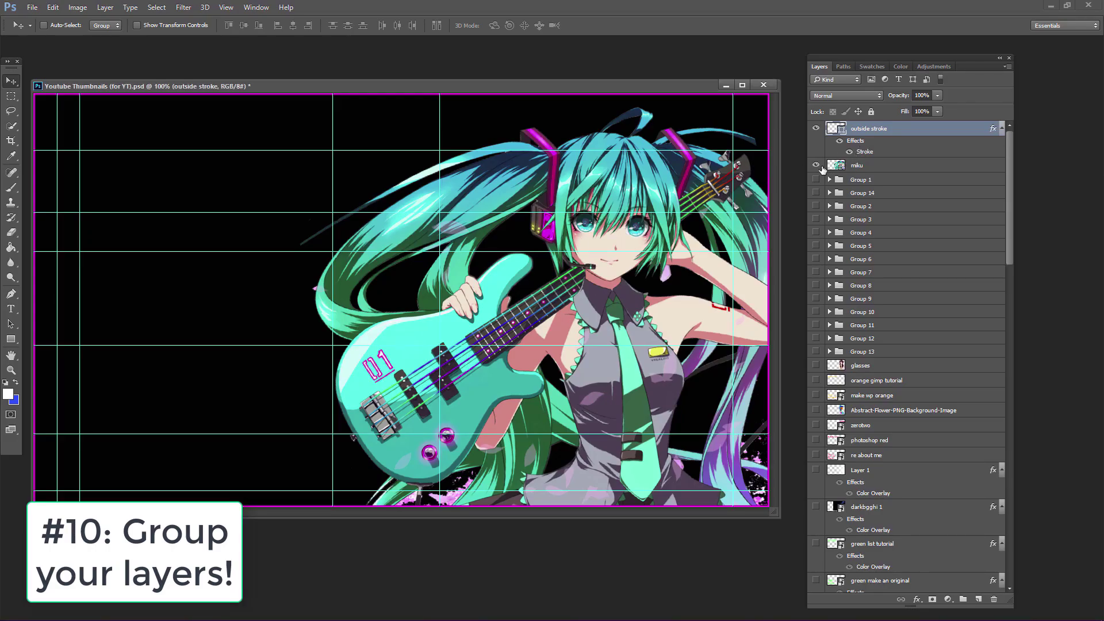
Hide the GIMP wallpaper thumbnail layers and show the About Me graphic layers instead.
left_click(816, 365)
left_click(816, 380)
left_click(816, 395)
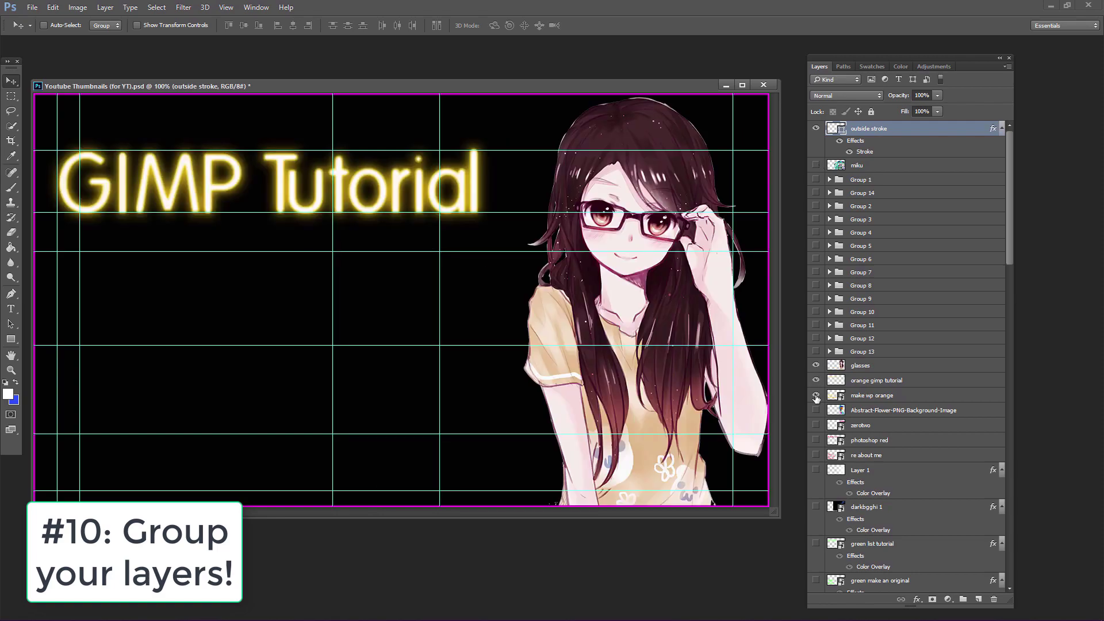
left_click(817, 410)
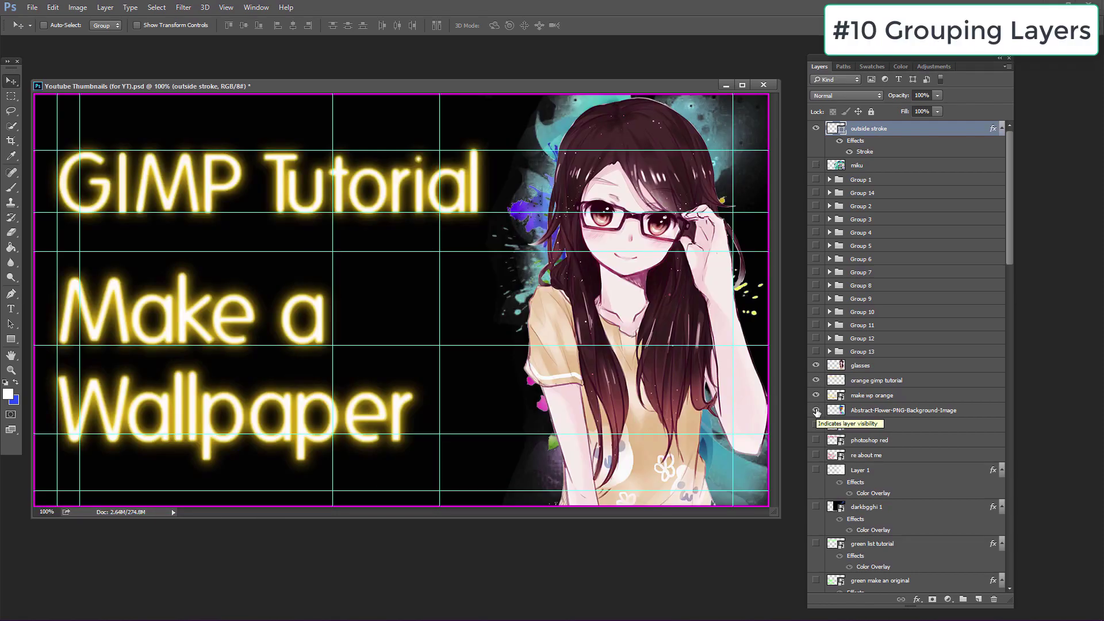
left_click_drag(816, 410, 816, 365)
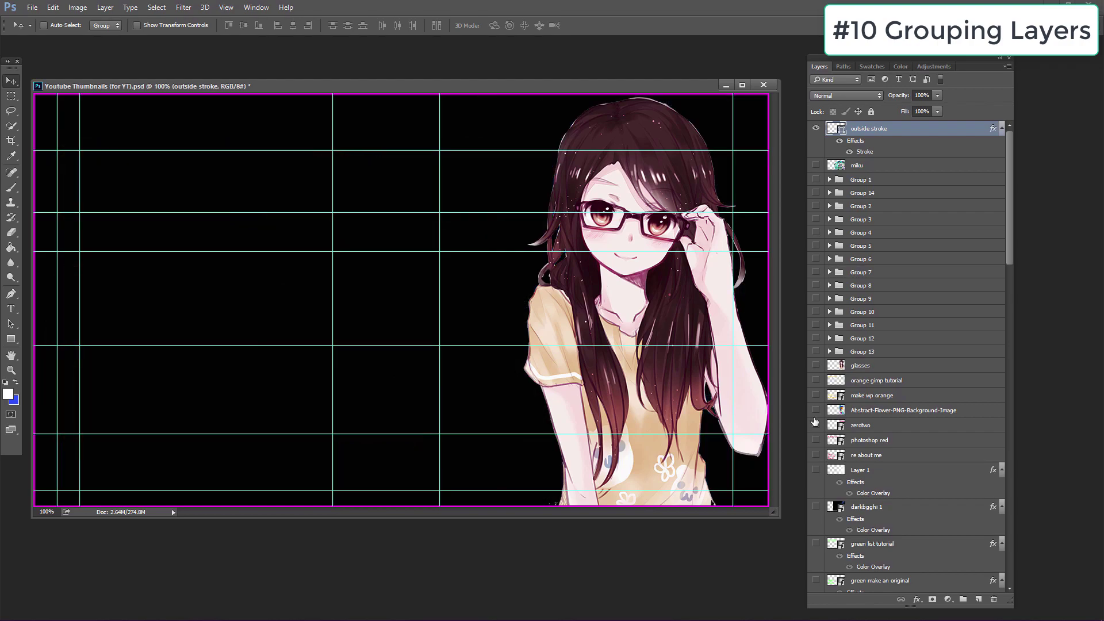
left_click_drag(816, 418, 818, 476)
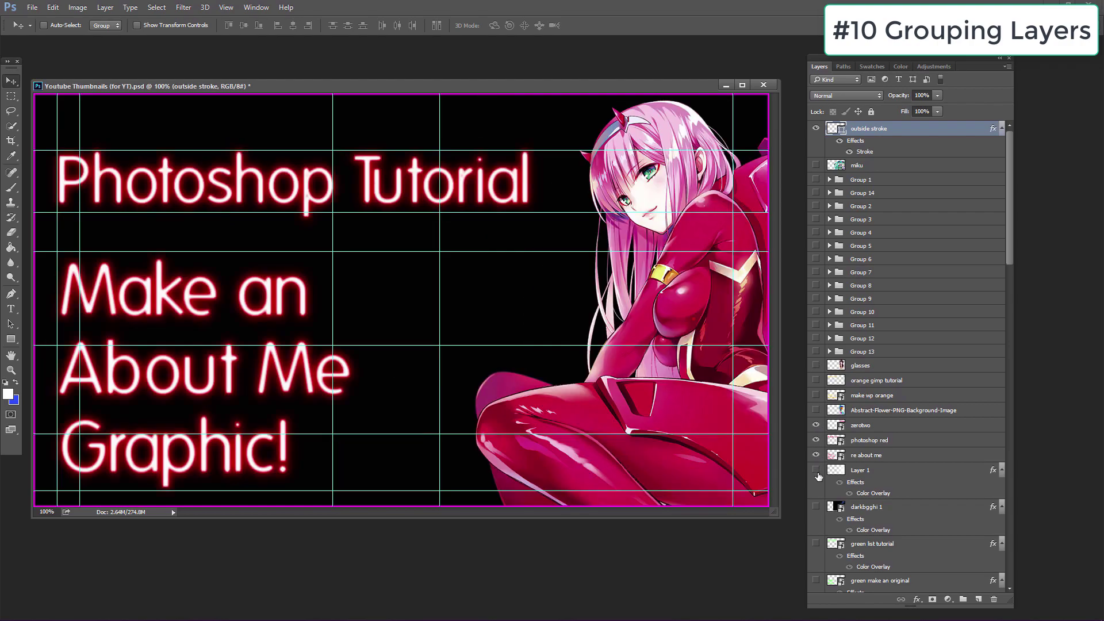
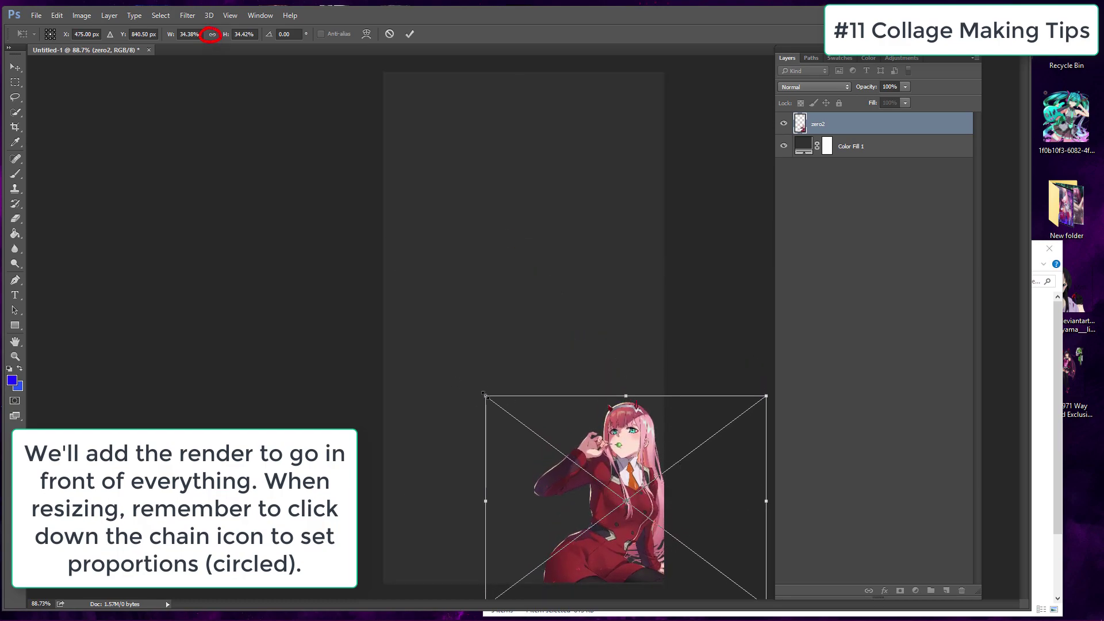
Enlarge and reposition the zero2 render, commit the transform, then hide it for now.
left_click_drag(485, 395, 150, 121)
left_click_drag(401, 186, 550, 260)
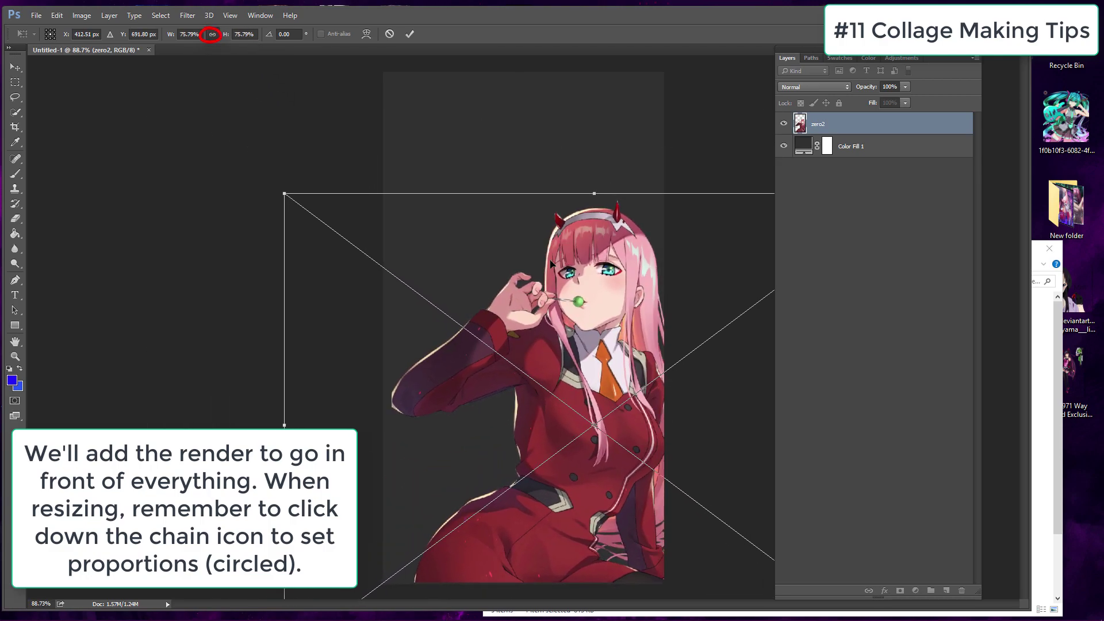
left_click_drag(314, 218, 360, 255)
left_click_drag(588, 342, 554, 339)
key("Return")
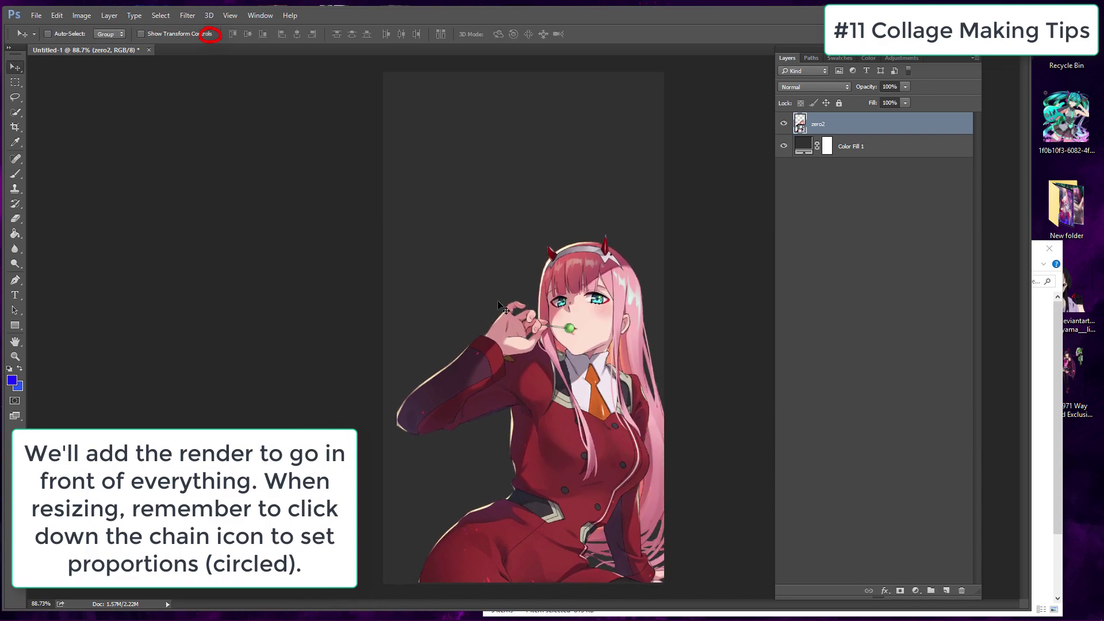
left_click(783, 124)
Draw a blue 663 × 322 px rectangle across the top and move Rectangle 1 below zero2.
left_click(15, 326)
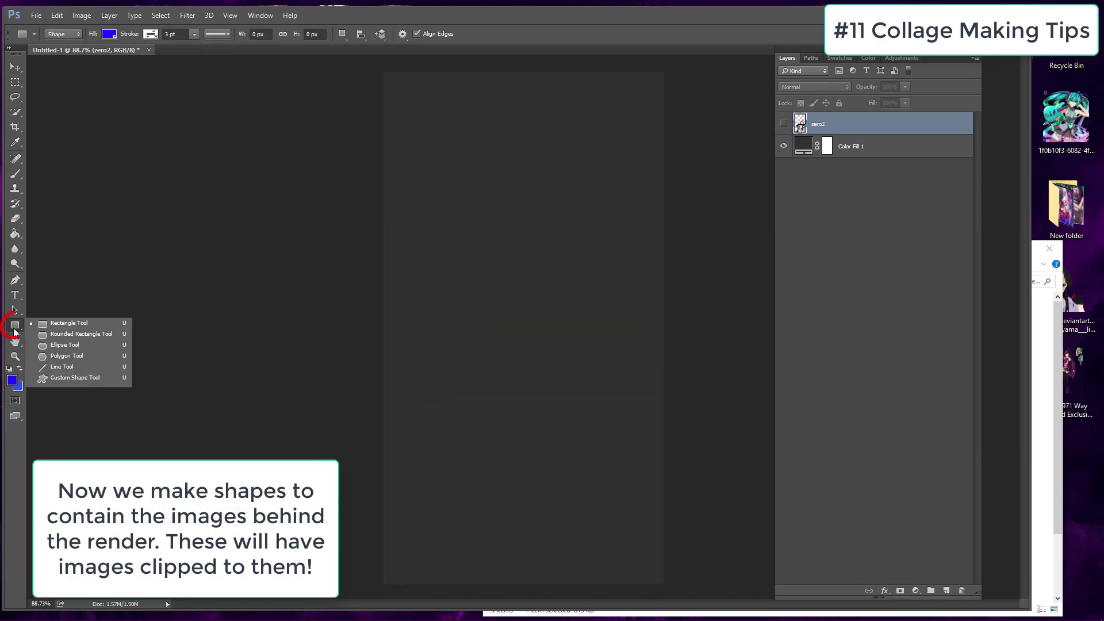
left_click(69, 323)
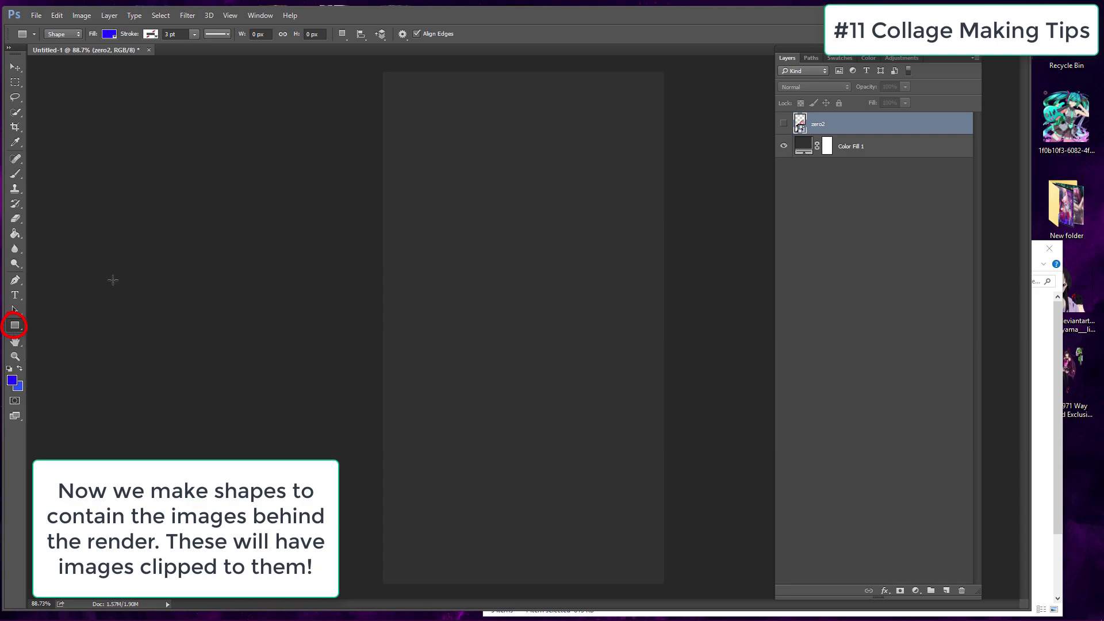
left_click_drag(371, 69, 711, 233)
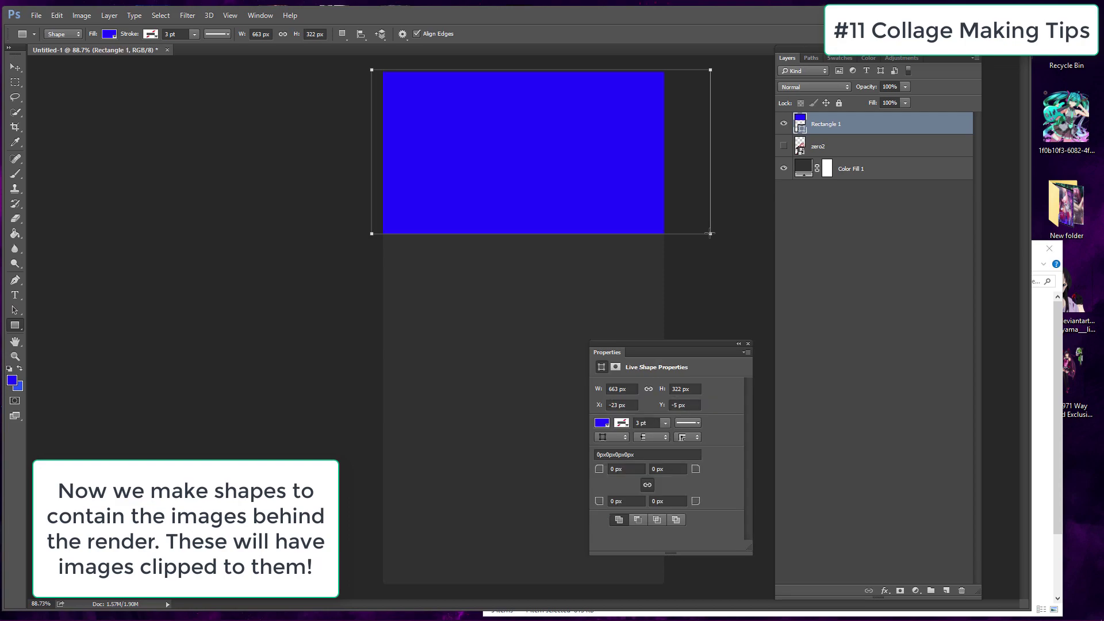
left_click(749, 344)
left_click_drag(892, 144, 892, 151)
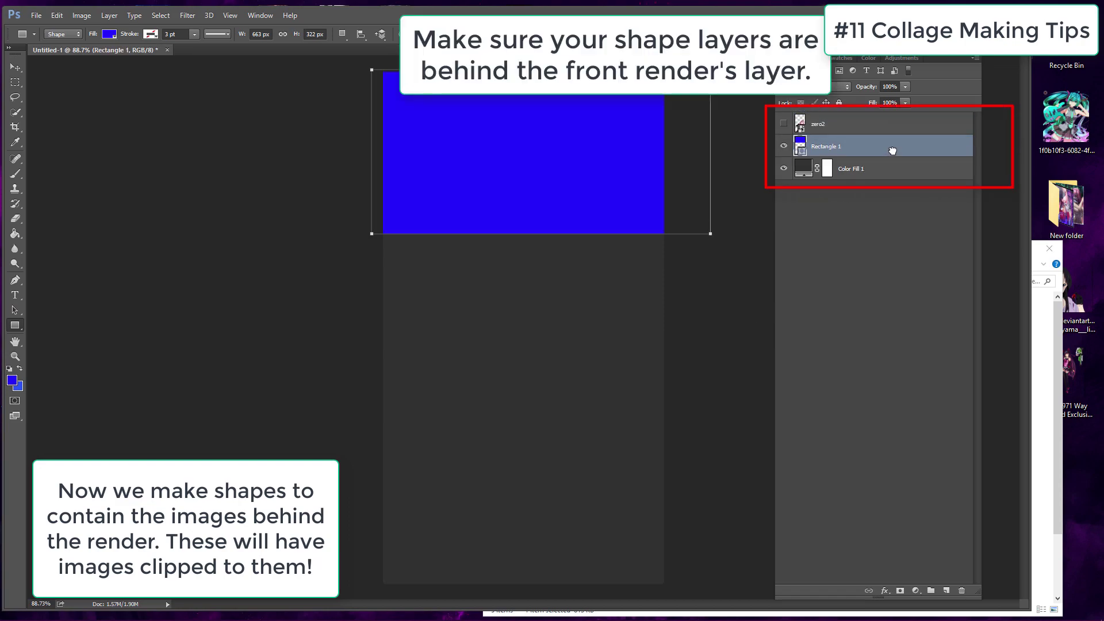
left_click(1055, 322)
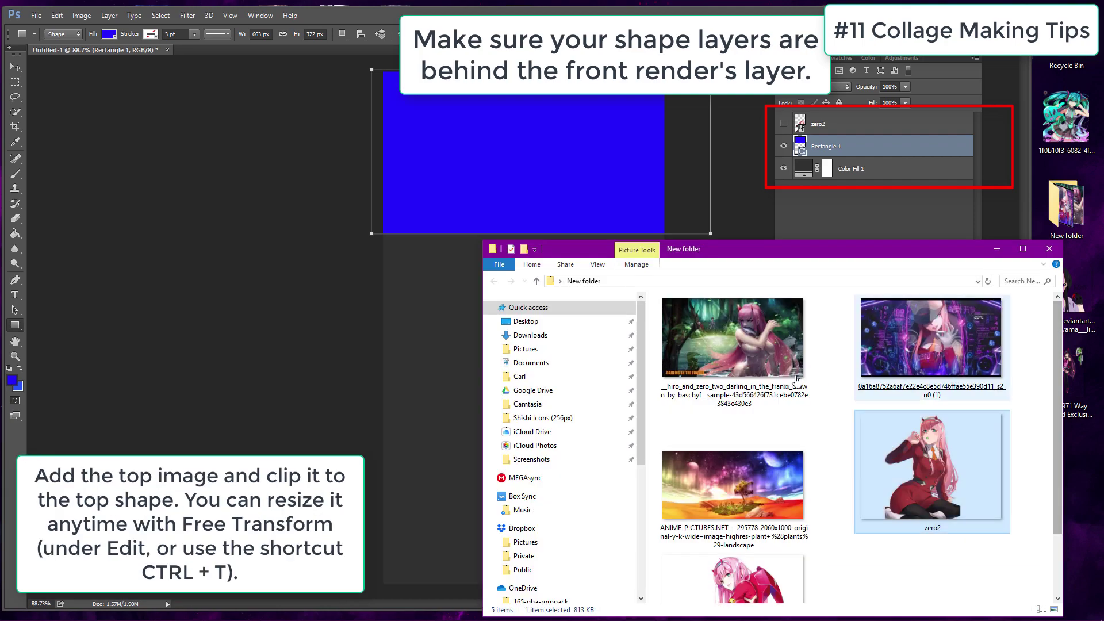
Drop the forest image into the collage and scale it proportionally over the top rectangle.
left_click_drag(739, 351, 375, 206)
left_click_drag(319, 179, 320, 179)
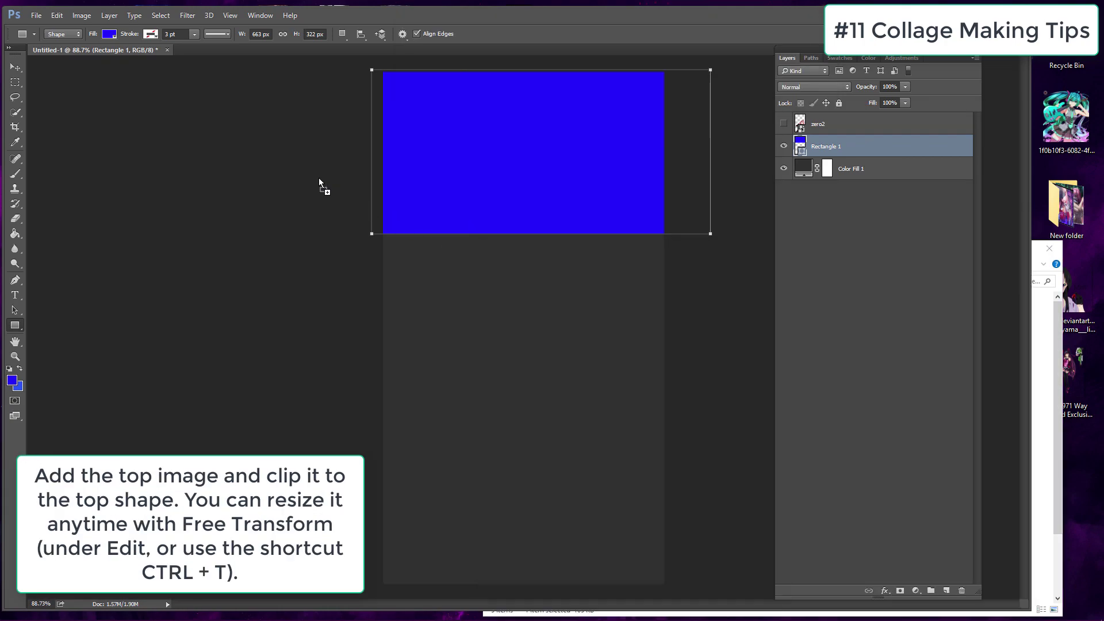
left_click_drag(505, 265, 493, 89)
left_click_drag(654, 234, 749, 333)
left_click_drag(707, 233, 594, 226)
left_click(212, 37)
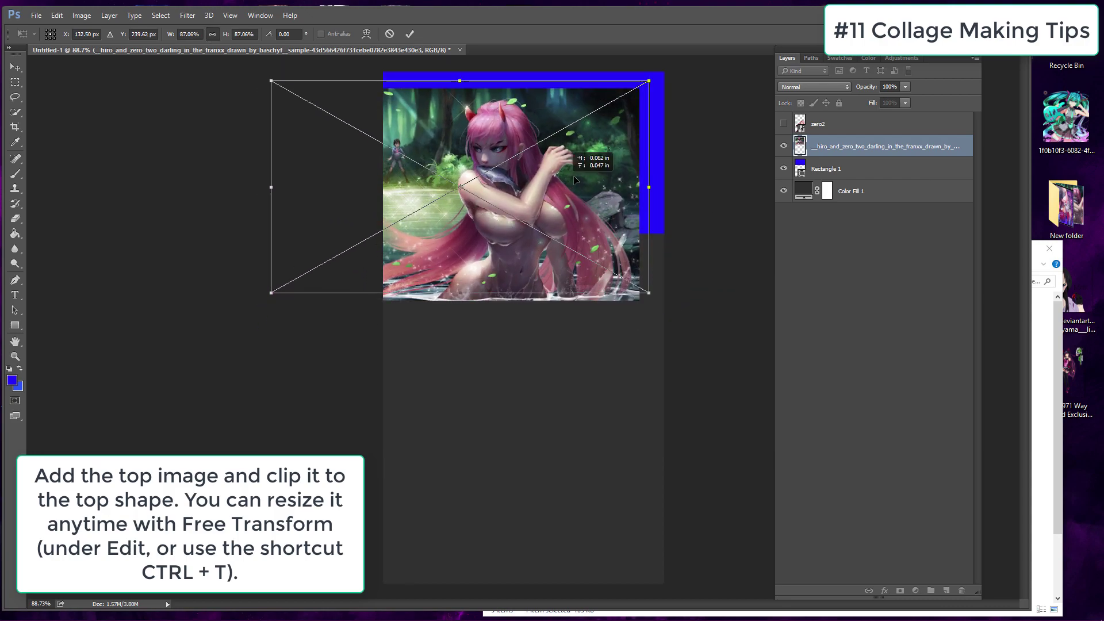
left_click_drag(566, 175, 594, 164)
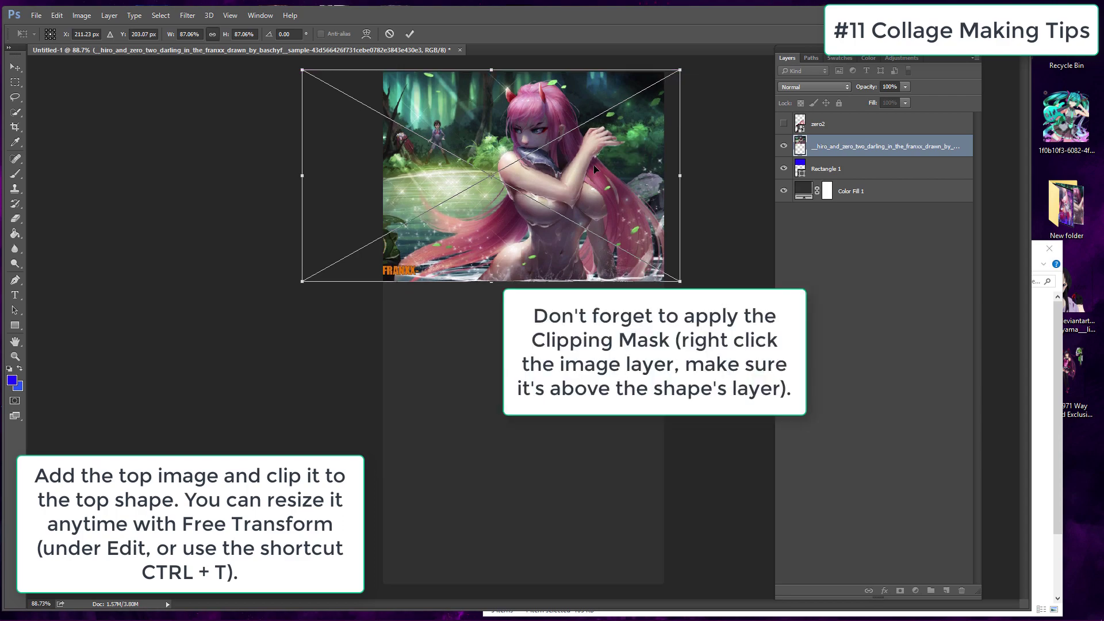
key("Return")
Clip the forest image to Rectangle 1 and Free Transform it to fill the top band.
right_click(887, 155)
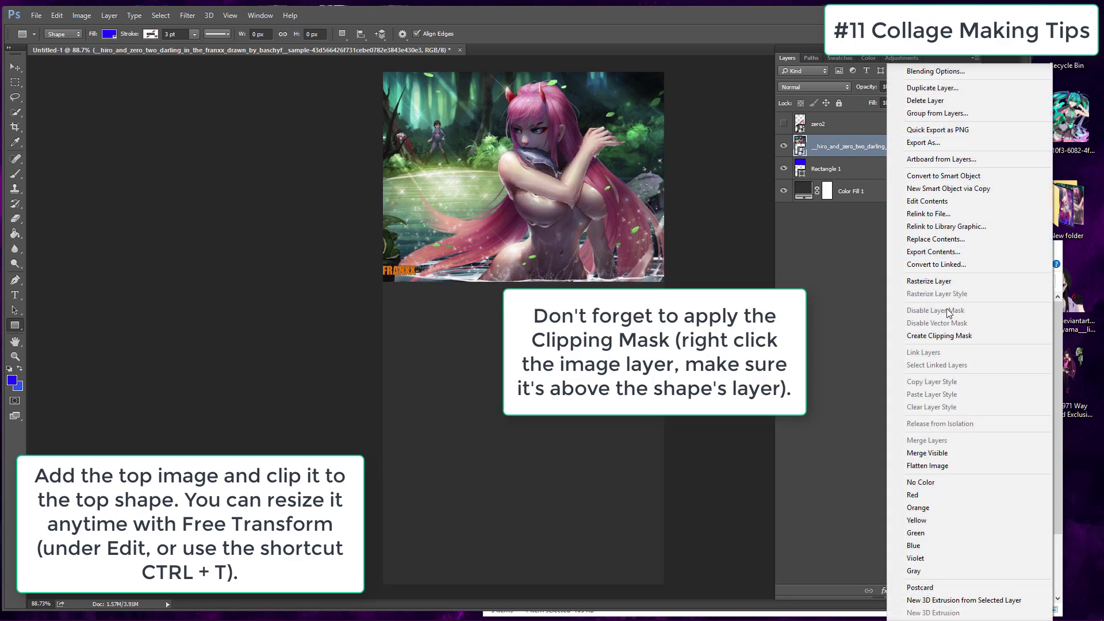
left_click(941, 337)
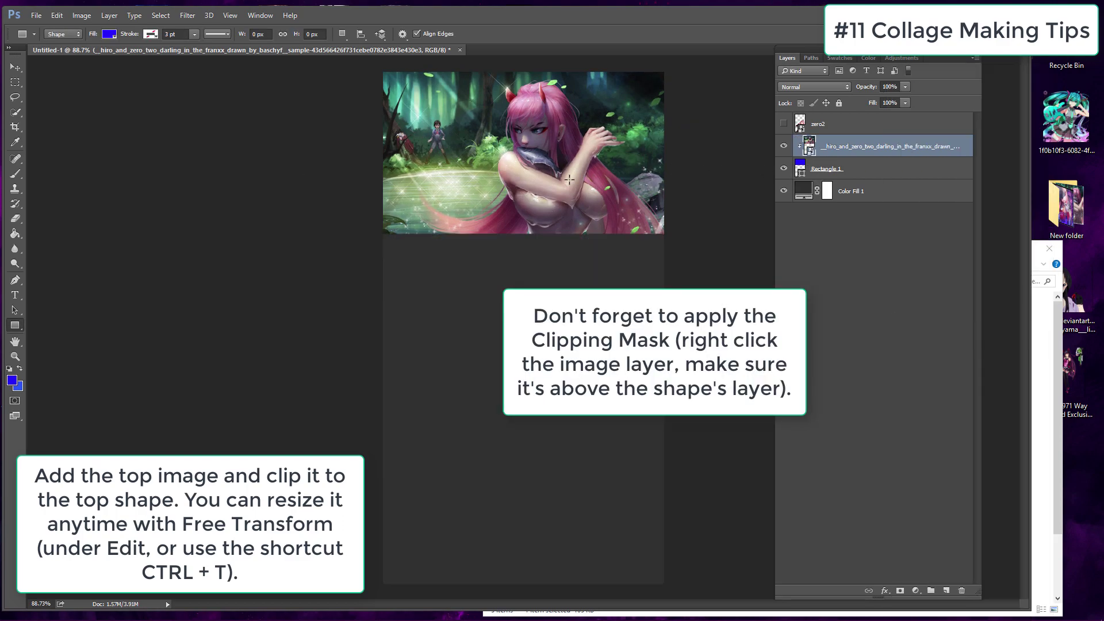
key("v")
left_click_drag(557, 163, 596, 196)
left_click(57, 15)
left_click(81, 253)
left_click_drag(352, 111, 438, 125)
key("Return")
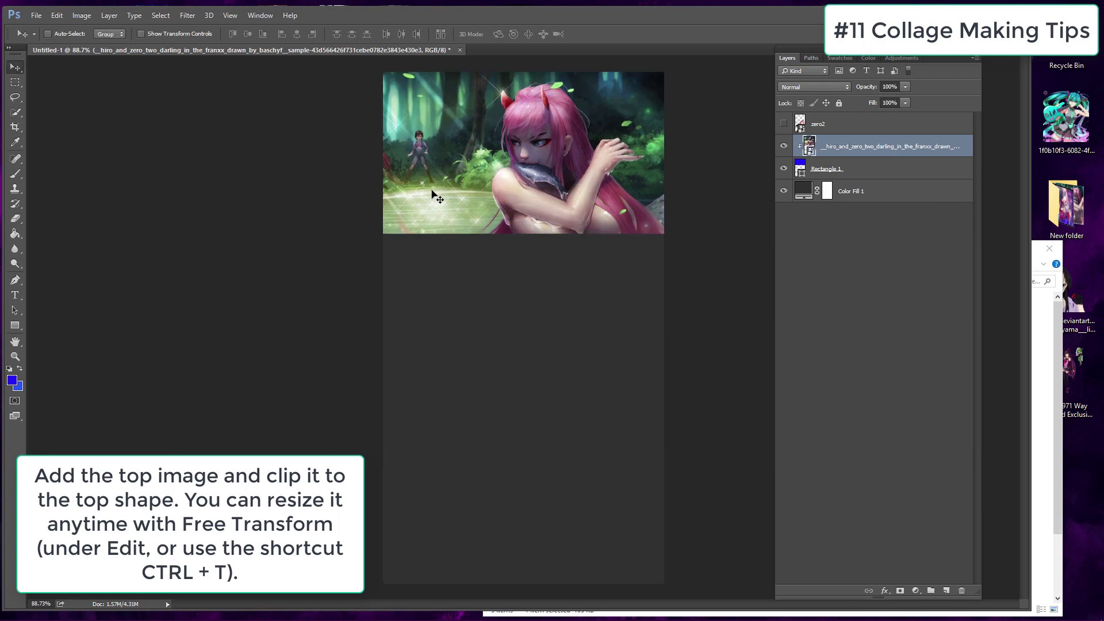
left_click(879, 190)
left_click(15, 325)
Draw a red Rectangle 2 across the middle of the page.
left_click(108, 33)
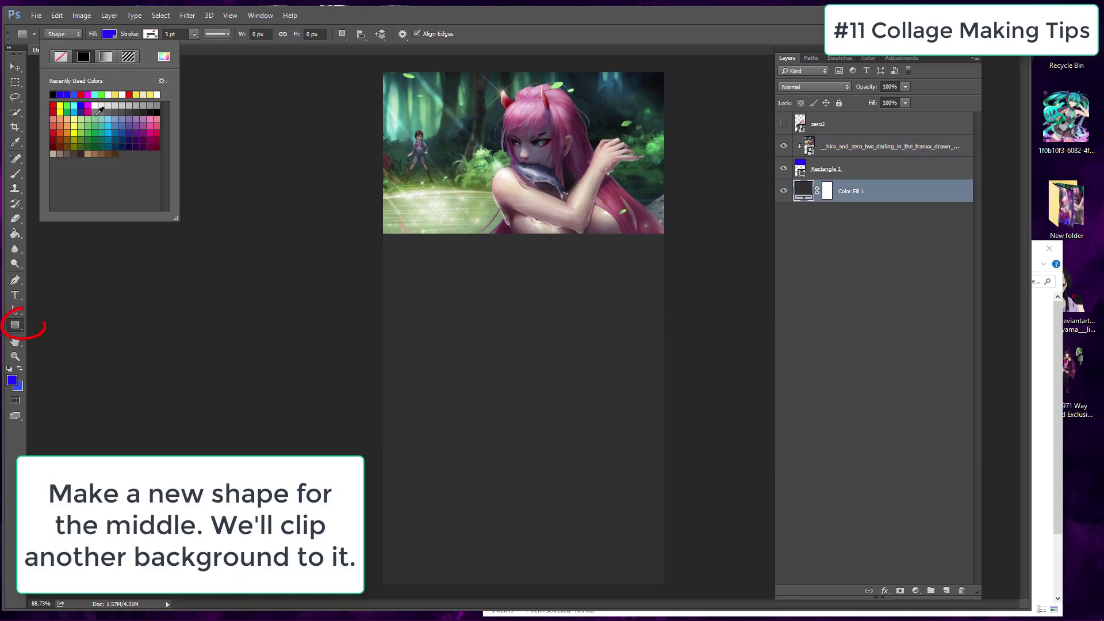
left_click(51, 107)
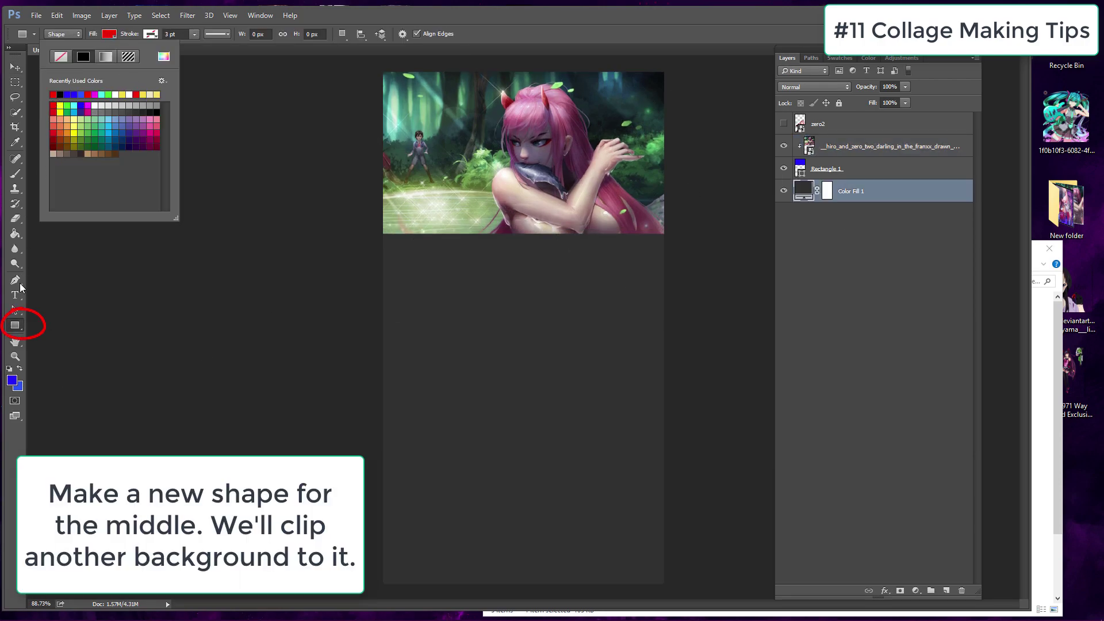
left_click(18, 328)
left_click_drag(358, 231, 708, 417)
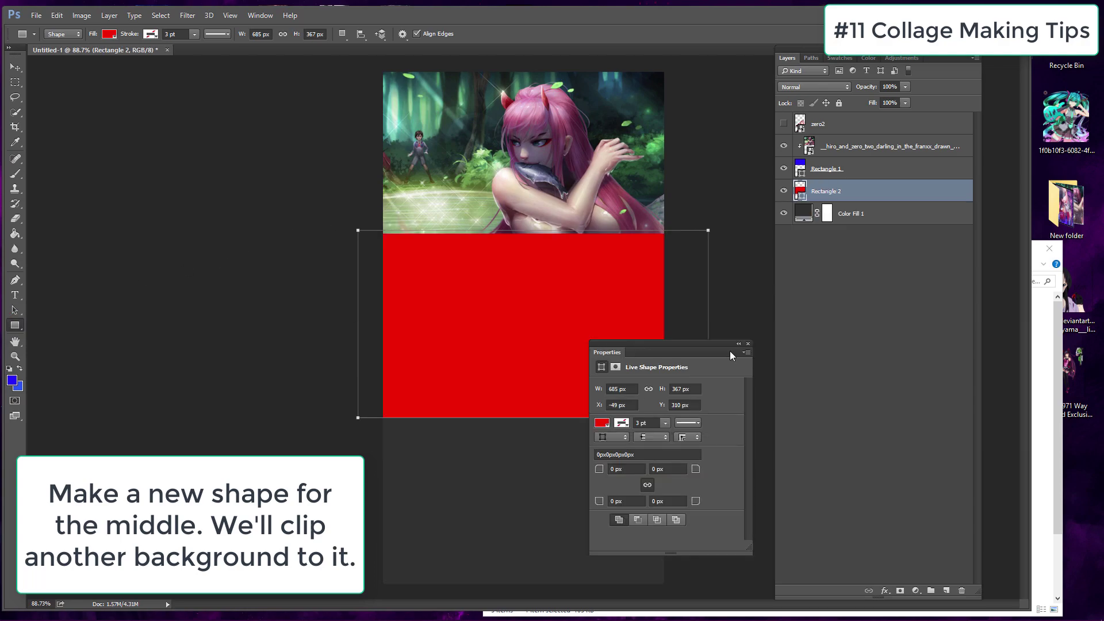
left_click(1044, 448)
Place and enlarge the purple anime image in the middle, clipped to Rectangle 2.
left_click_drag(437, 246, 484, 264)
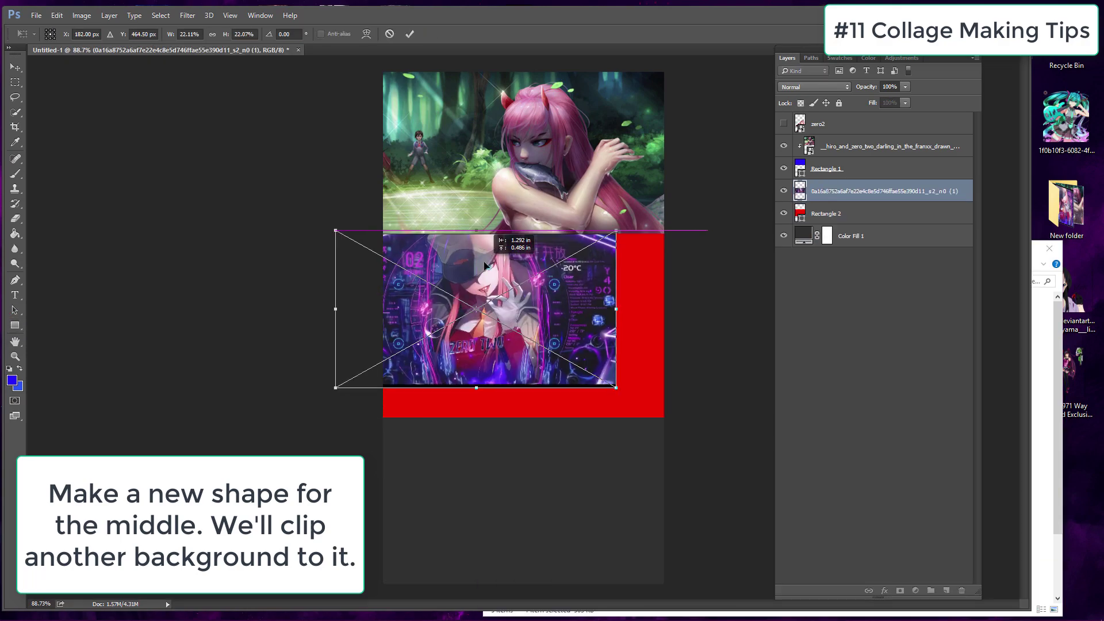
left_click_drag(616, 388, 487, 257)
key("Return")
right_click(878, 191)
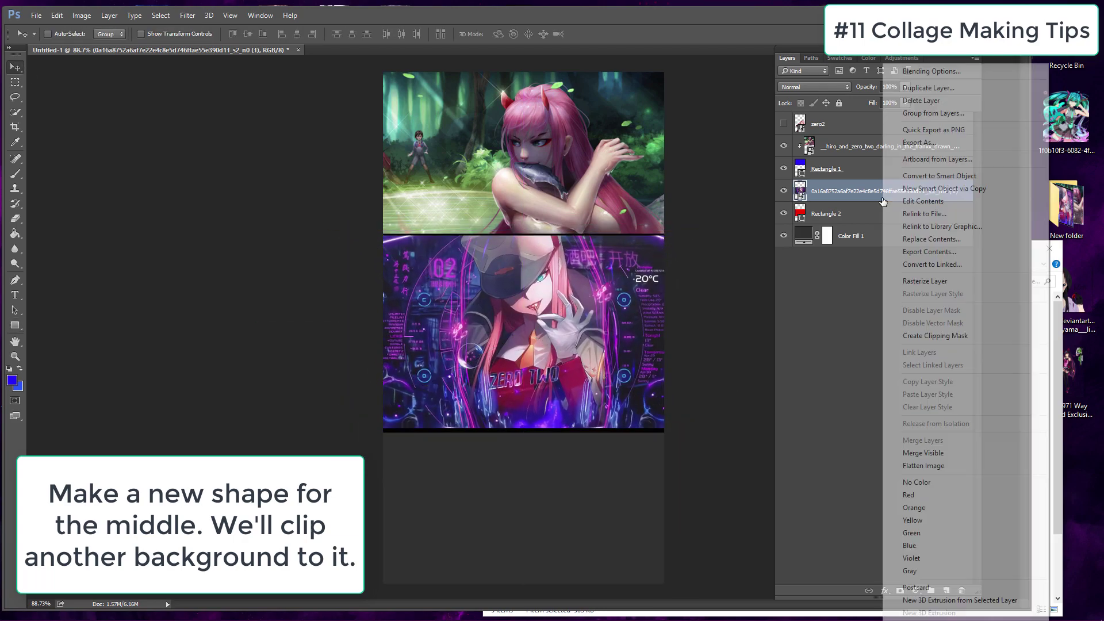
left_click(914, 285)
key("v")
left_click_drag(564, 307, 574, 309)
Draw a bright green Rectangle 3 across the bottom and move it just above Color Fill 1.
left_click_drag(574, 309, 574, 308)
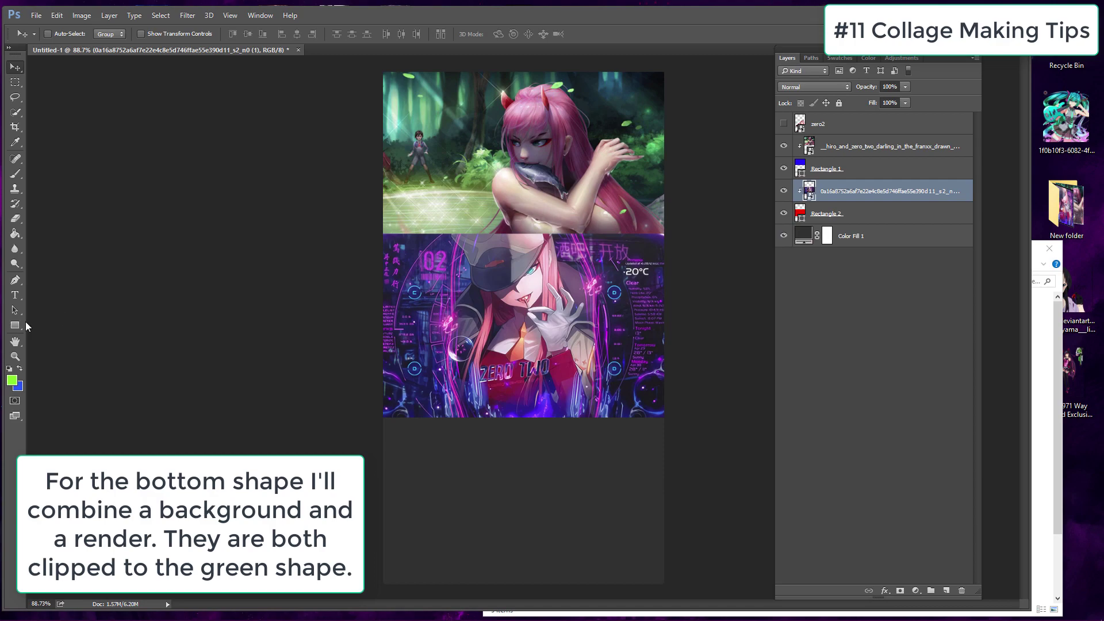
left_click(22, 324)
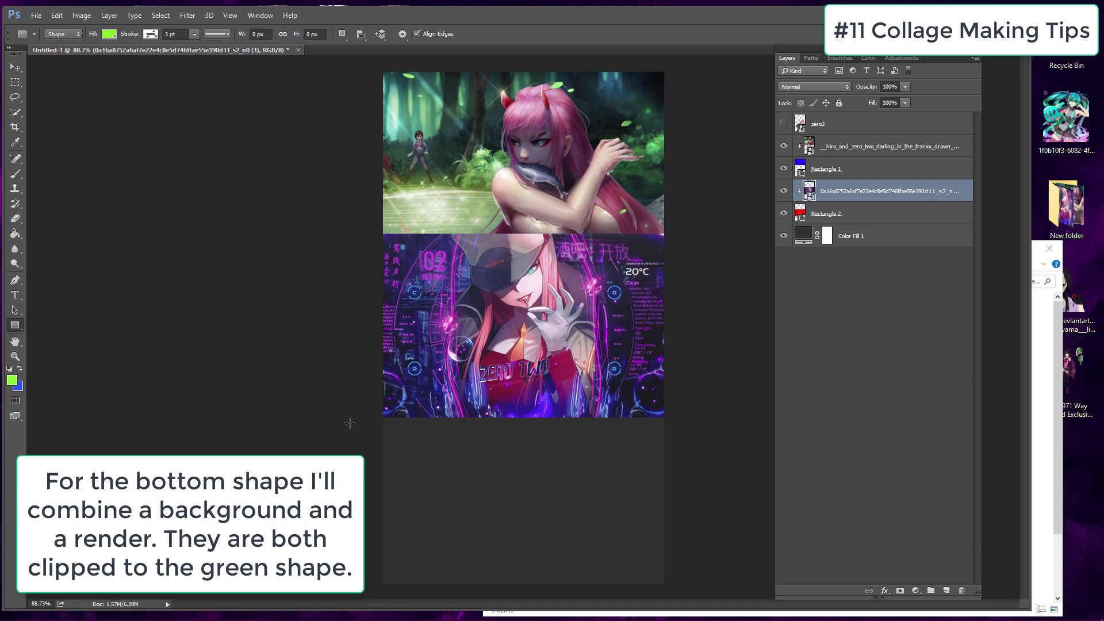
left_click_drag(344, 413, 697, 588)
left_click(748, 344)
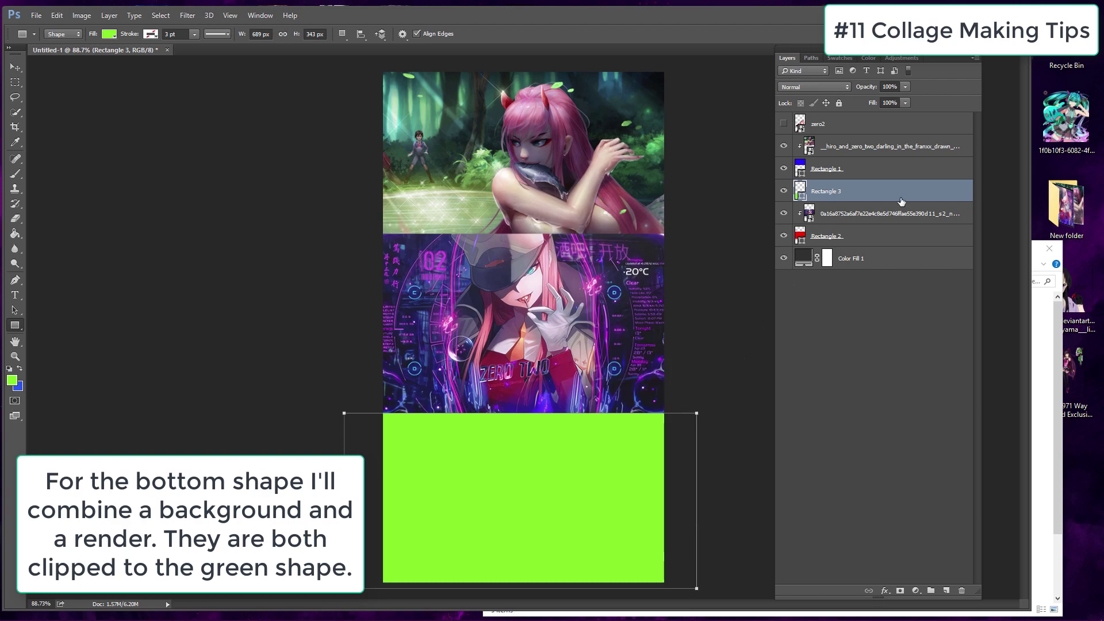
left_click_drag(901, 196, 906, 254)
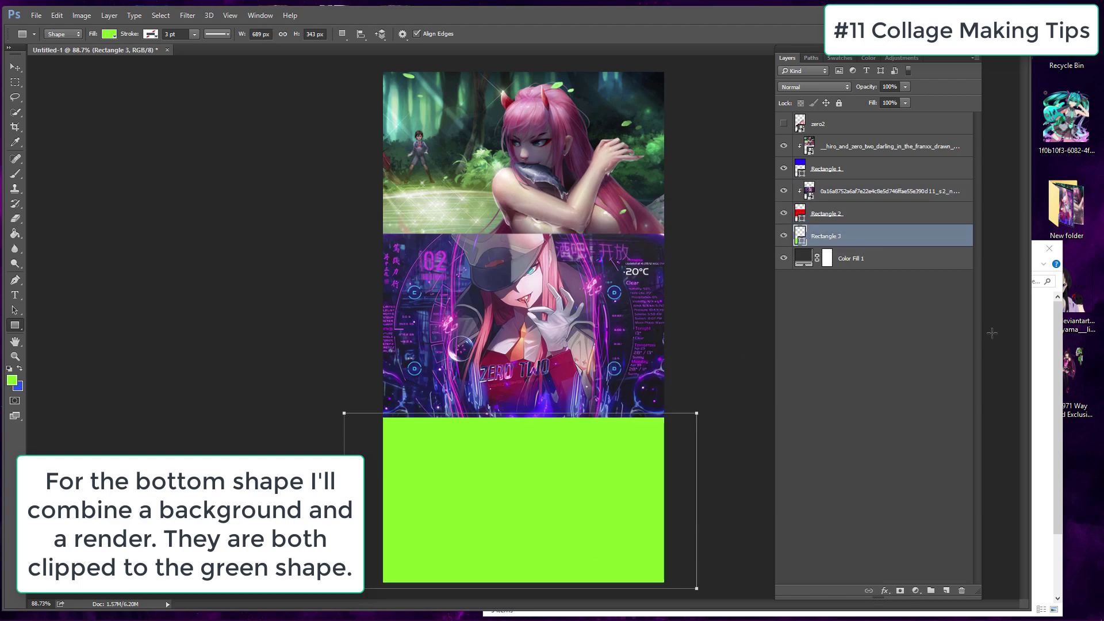
Bring in the landscape image, enlarge it to about 240%, and clip it to Rectangle 3.
left_click(1053, 441)
left_click_drag(733, 485, 332, 327)
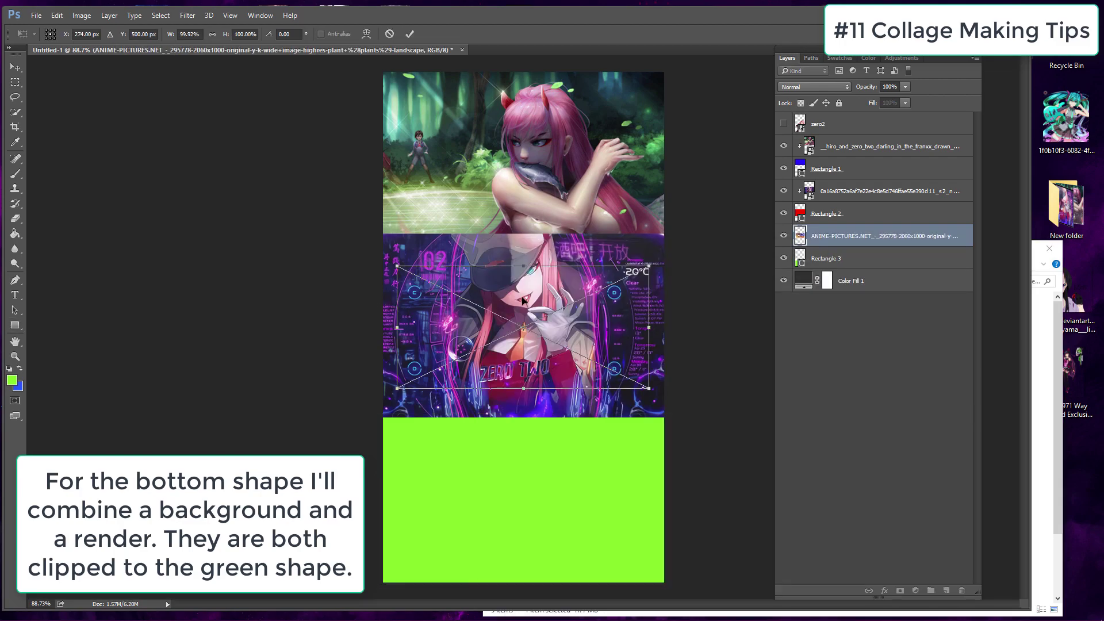
left_click_drag(500, 380, 599, 454)
left_click_drag(345, 414, 321, 340)
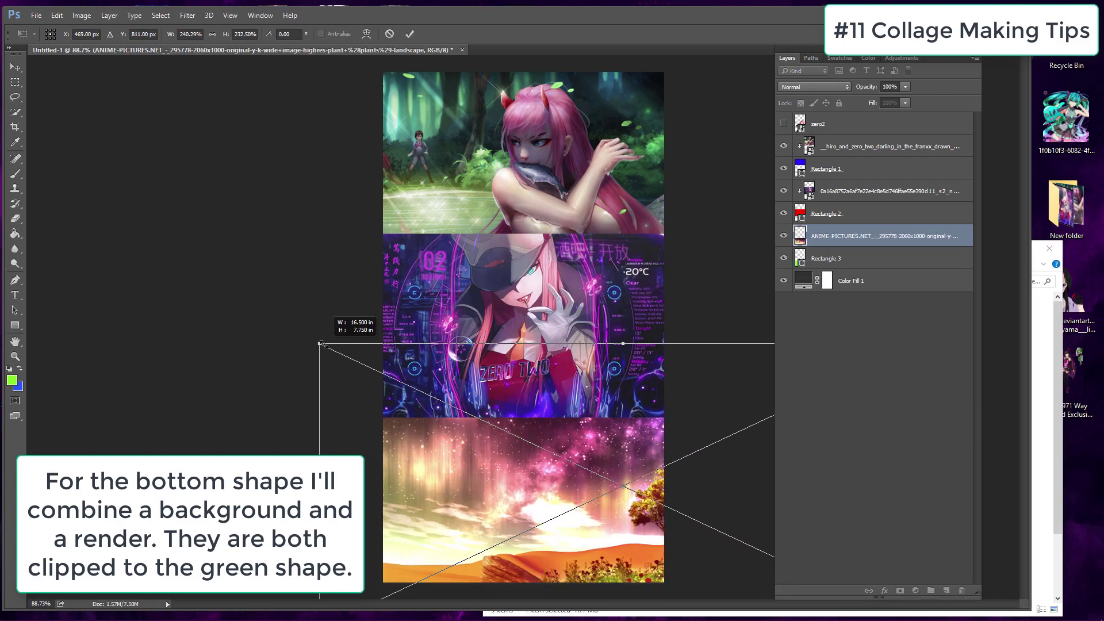
left_click_drag(462, 352, 500, 435)
key("Return")
right_click(889, 242)
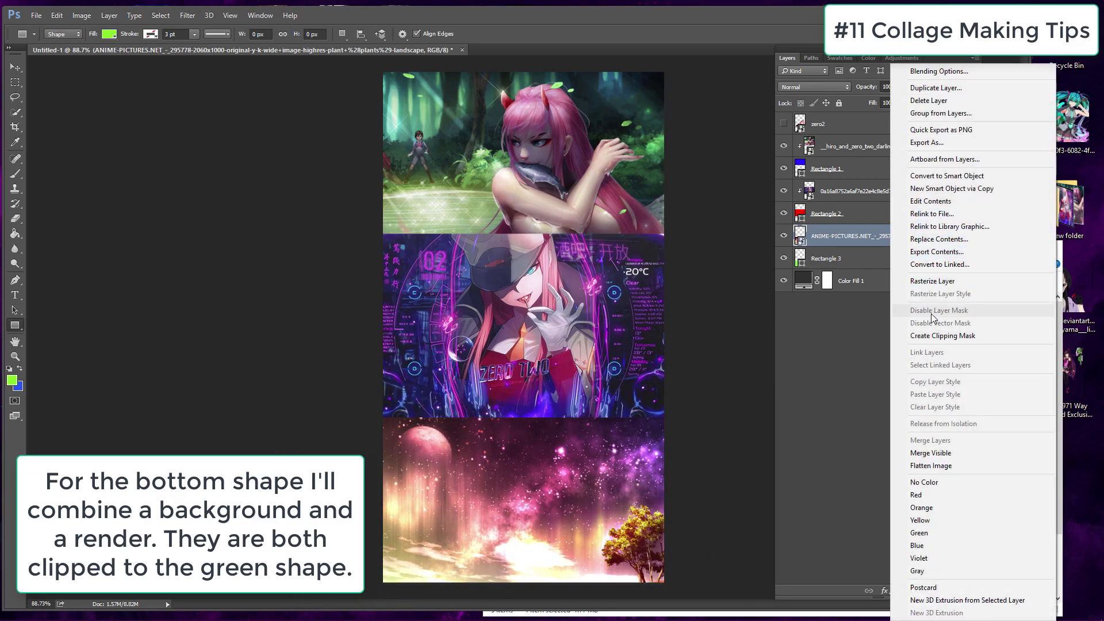
left_click(934, 336)
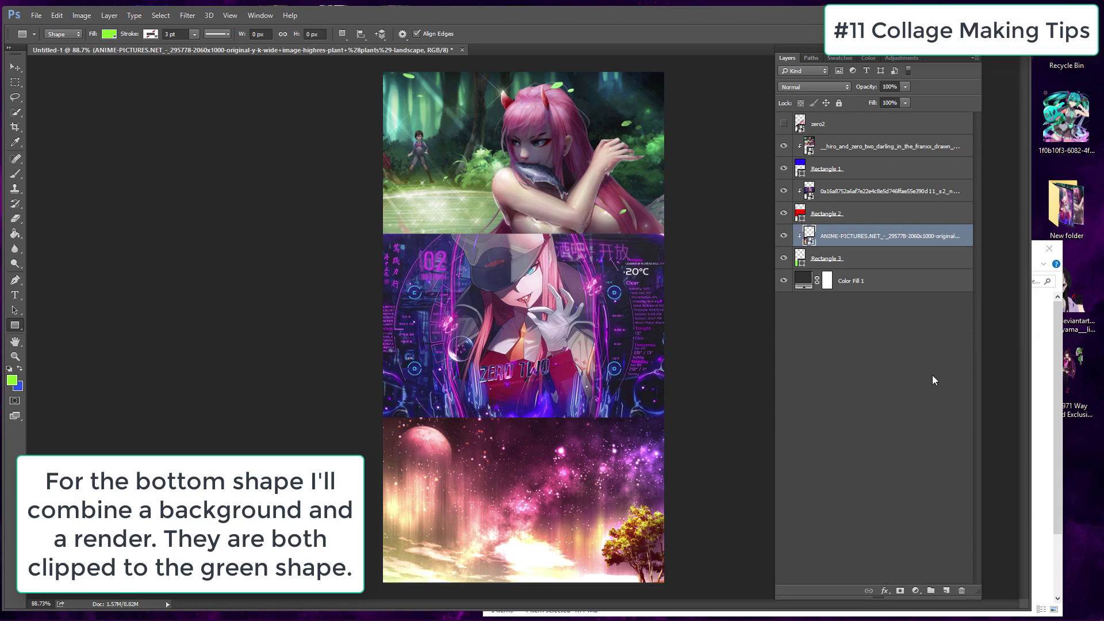
Place the kneeling zerotwo render over the bottom panel and clip it to Rectangle 3.
left_click(1049, 458)
left_click_drag(733, 578, 433, 444)
left_click_drag(488, 353, 437, 460)
key("Return")
right_click(875, 239)
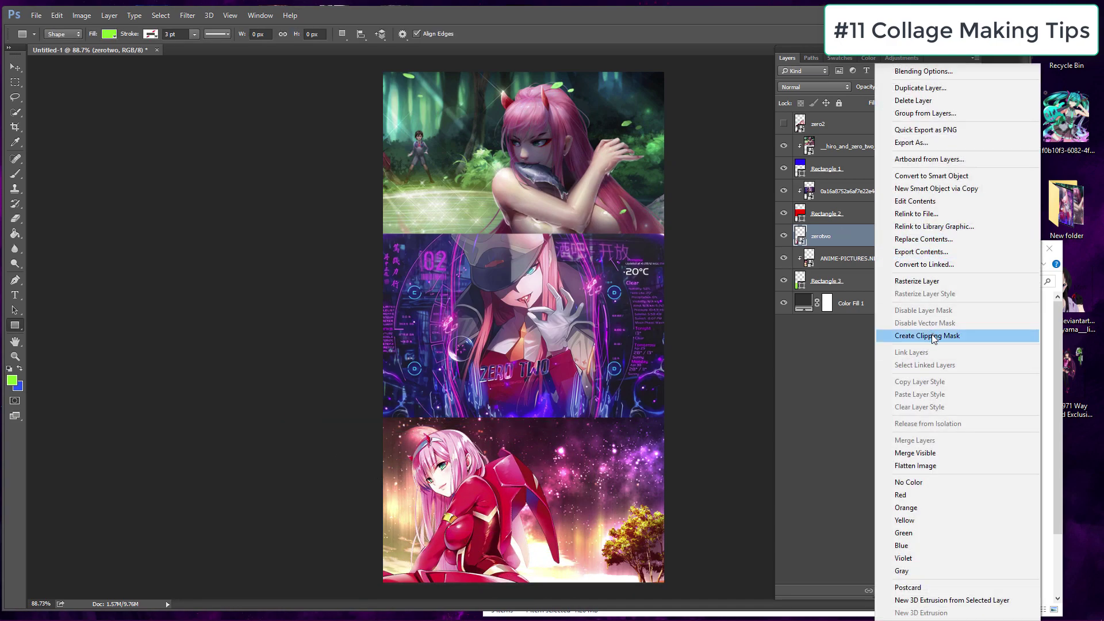
left_click(930, 336)
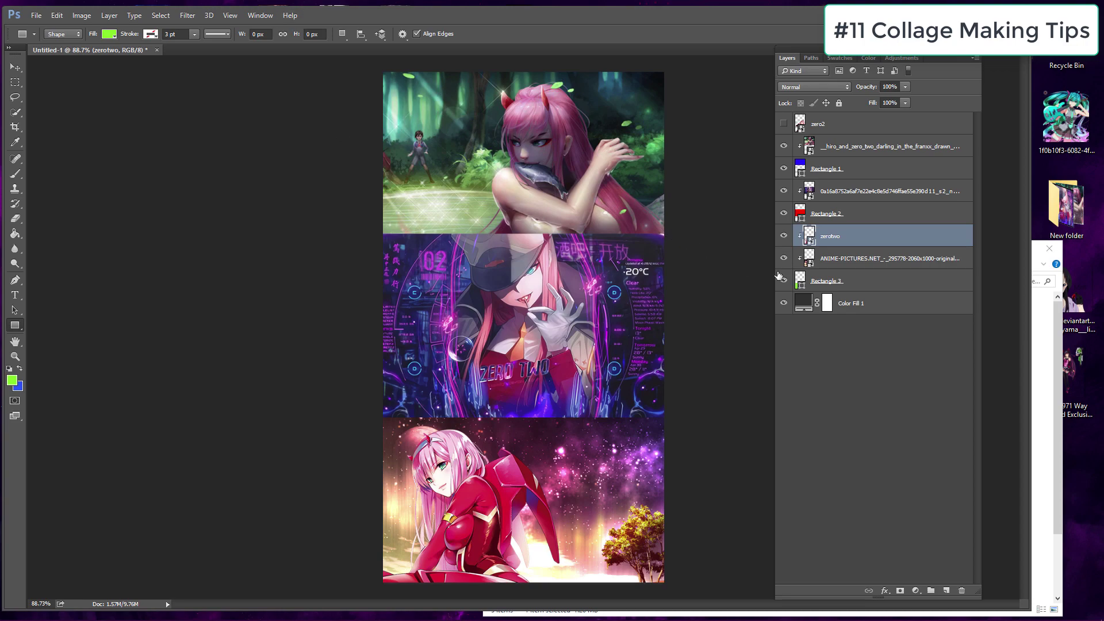
left_click(1050, 482)
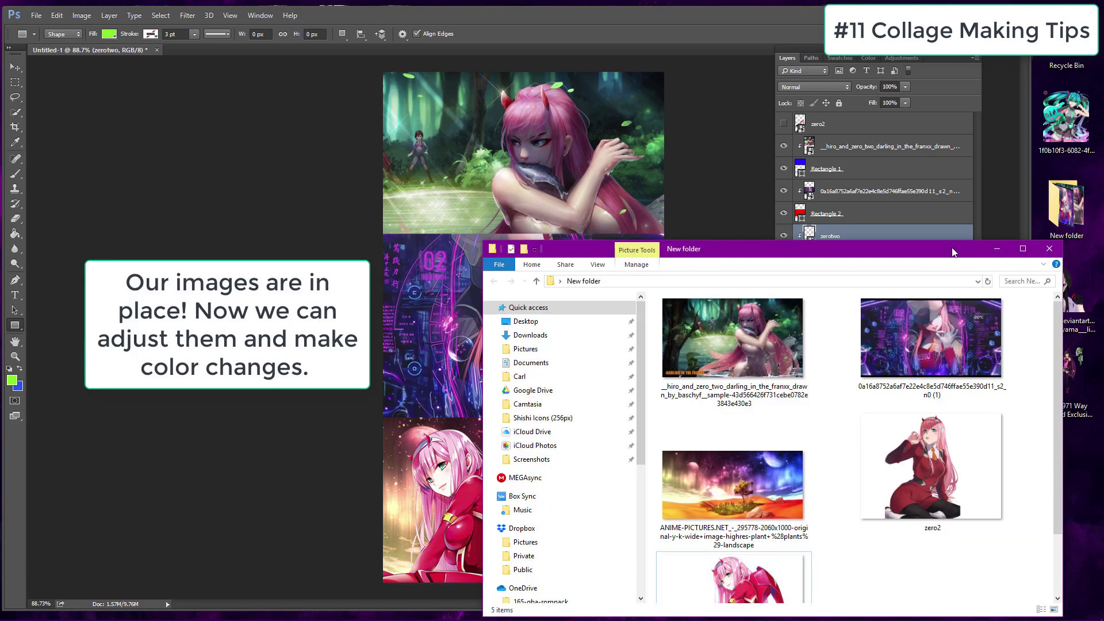
Reposition the front zero2 render and shift the purple middle image left.
left_click(847, 121)
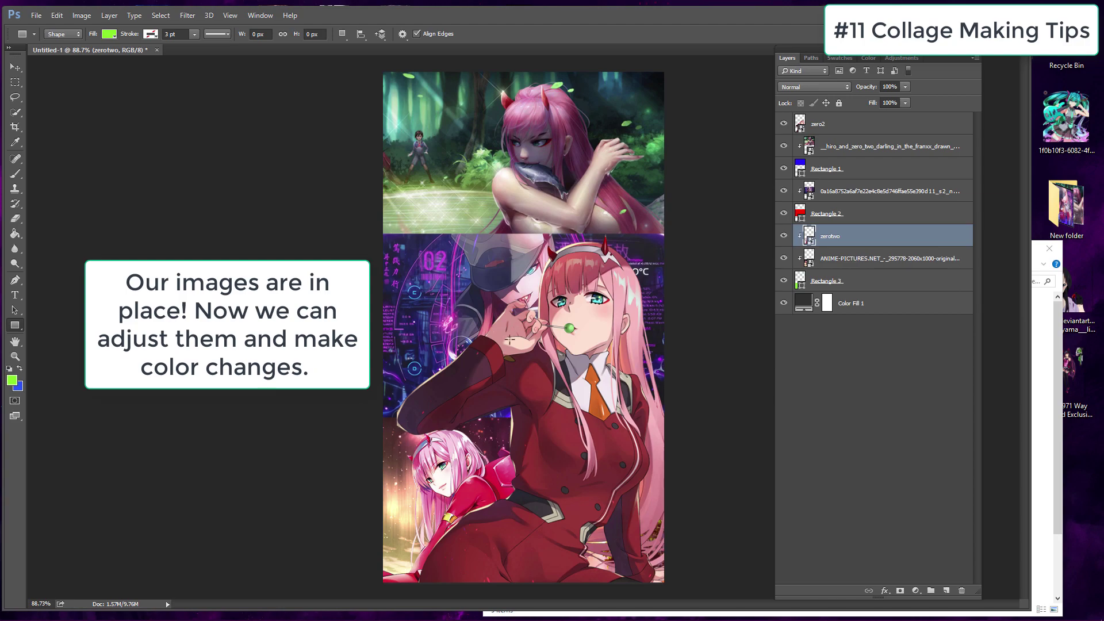
key("v")
left_click_drag(512, 366, 576, 397)
left_click(874, 192)
left_click_drag(458, 320, 428, 321)
Add a Hue/Saturation adjustment at Saturation -55 and place it beneath zero2.
left_click(865, 130)
left_click(916, 591)
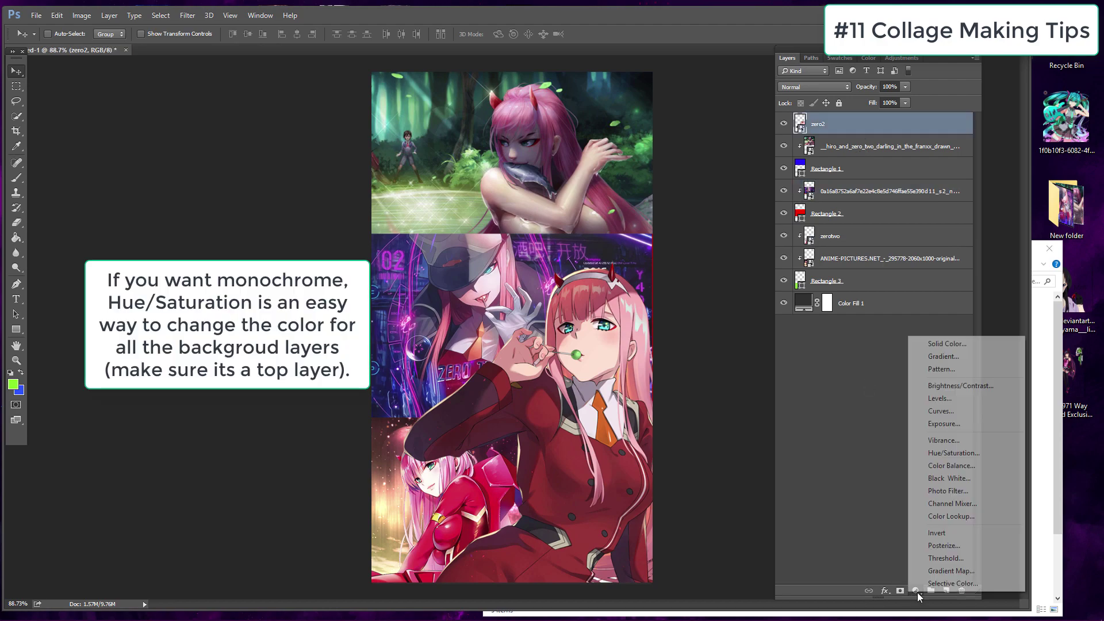
left_click(954, 453)
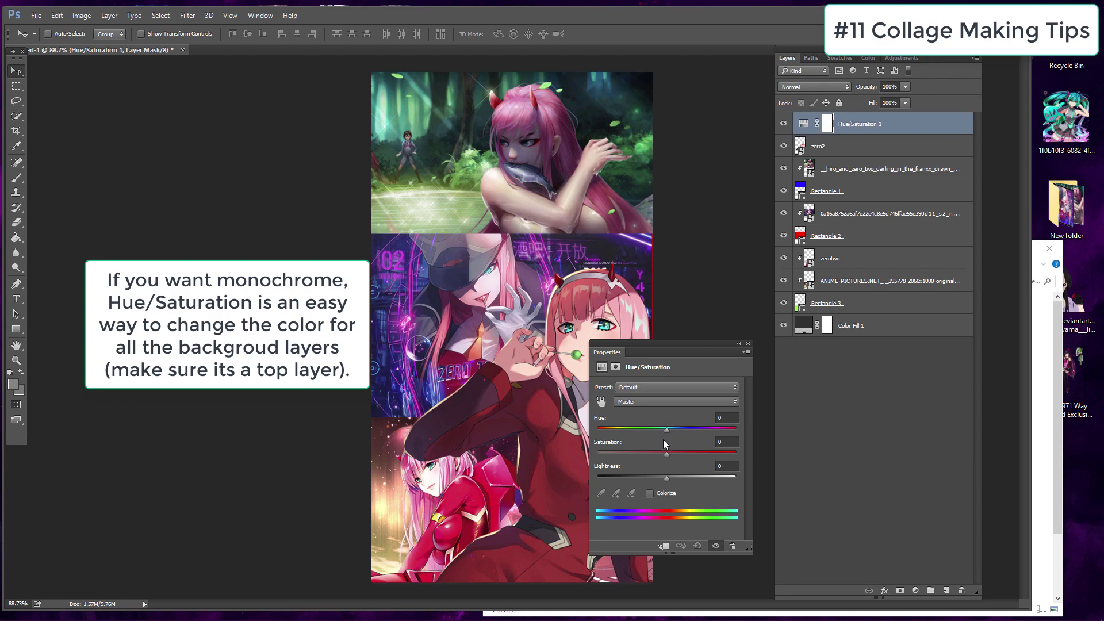
left_click_drag(663, 454, 608, 457)
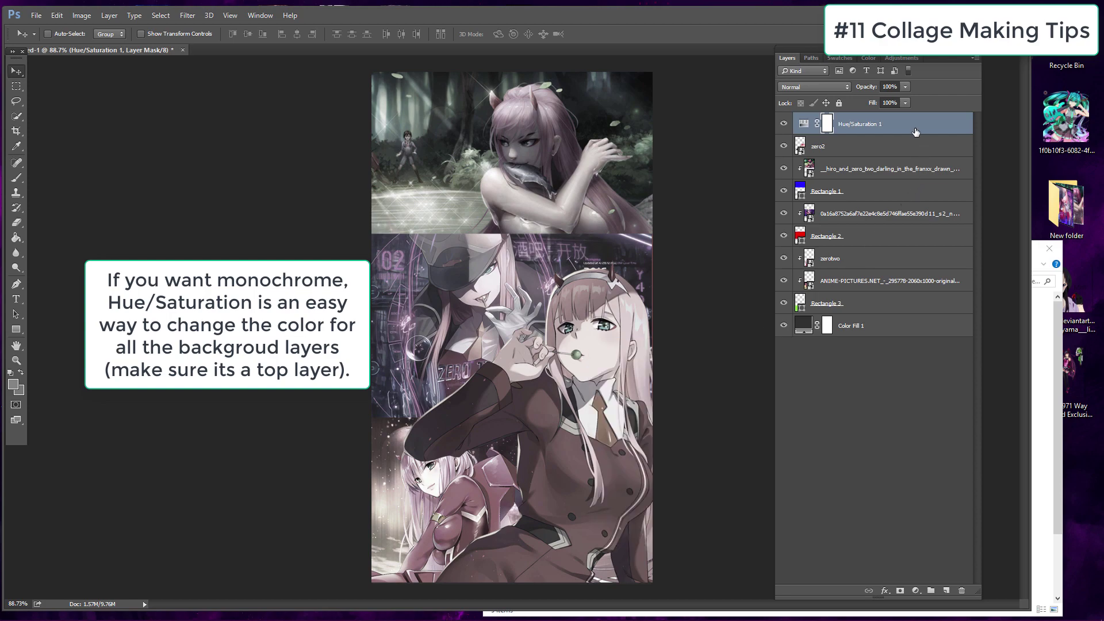
left_click_drag(915, 128, 916, 157)
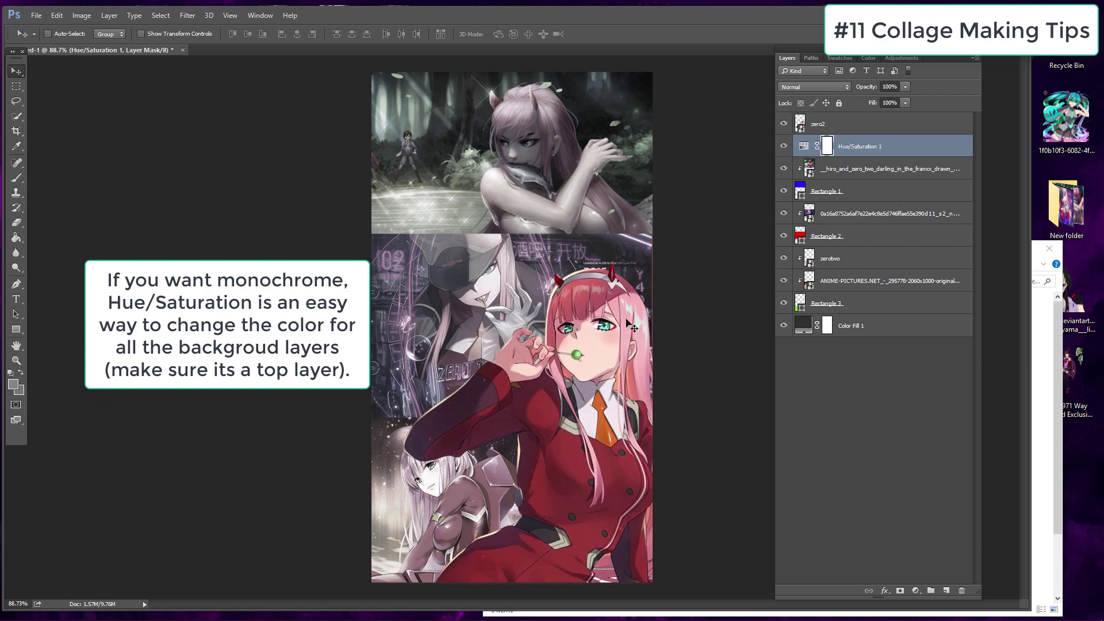
Nudge zero2 up and refit the purple middle image with Free Transform.
left_click(858, 131)
left_click_drag(546, 381, 552, 358)
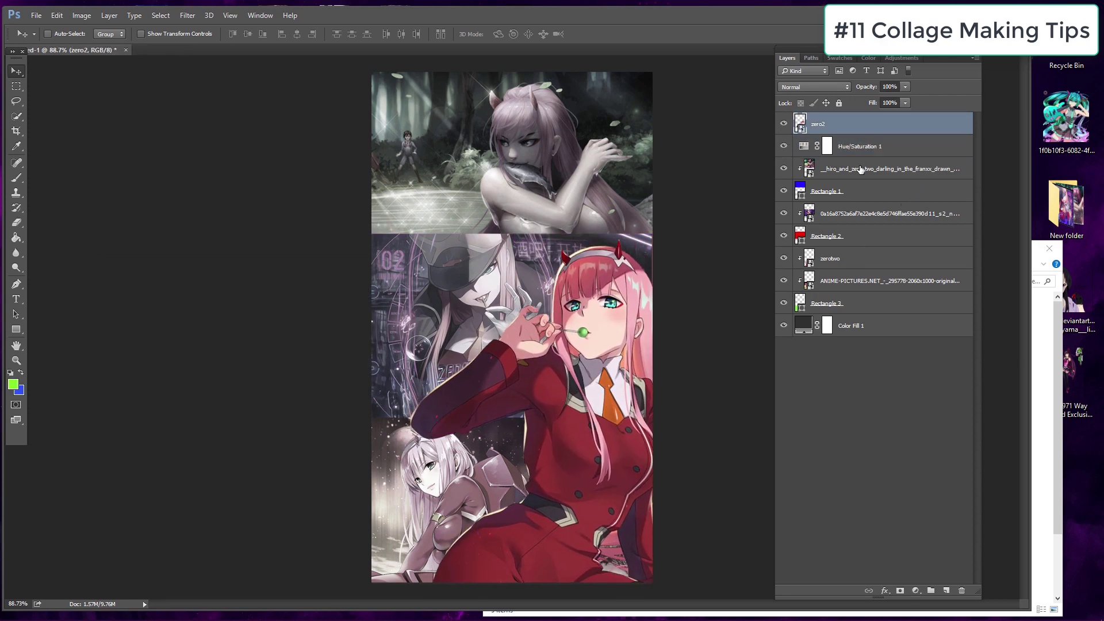
left_click(860, 213)
left_click_drag(518, 322, 500, 276)
left_click(57, 15)
left_click(86, 238)
left_click_drag(582, 354, 560, 382)
key("Return")
Move Rectangle 1 up and rotate it about 2° with Free Transform.
left_click(879, 241)
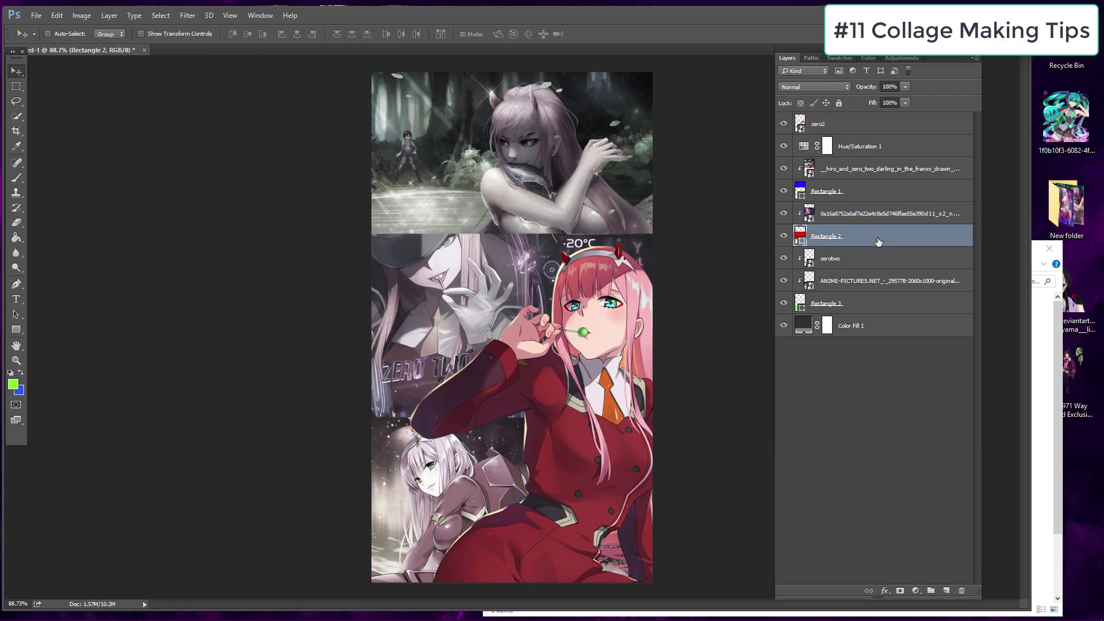
left_click(847, 182)
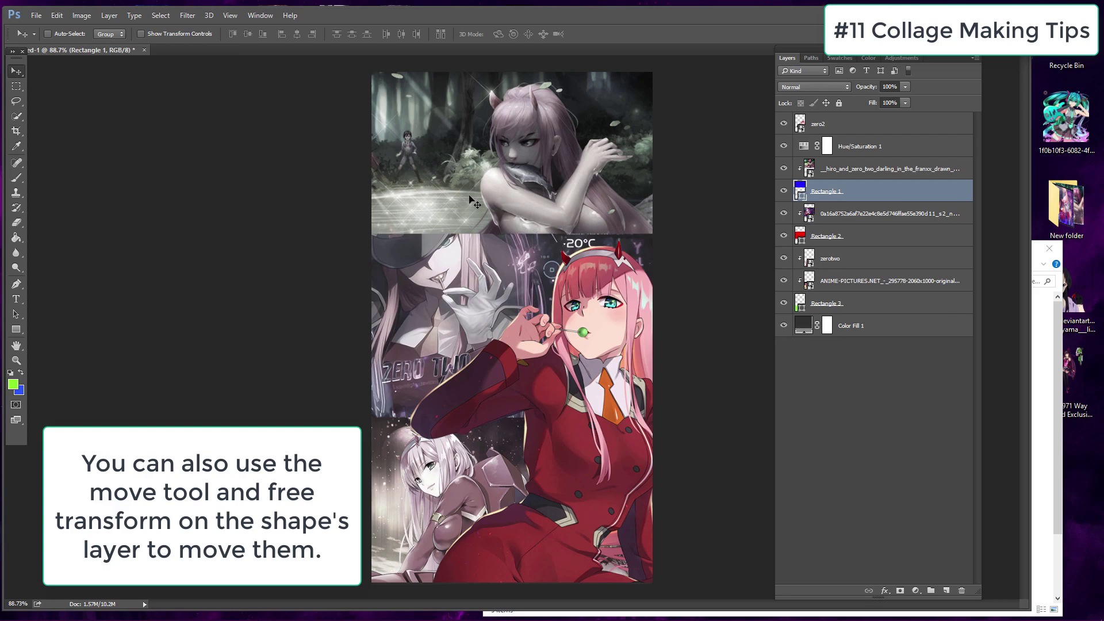
left_click_drag(469, 191, 468, 185)
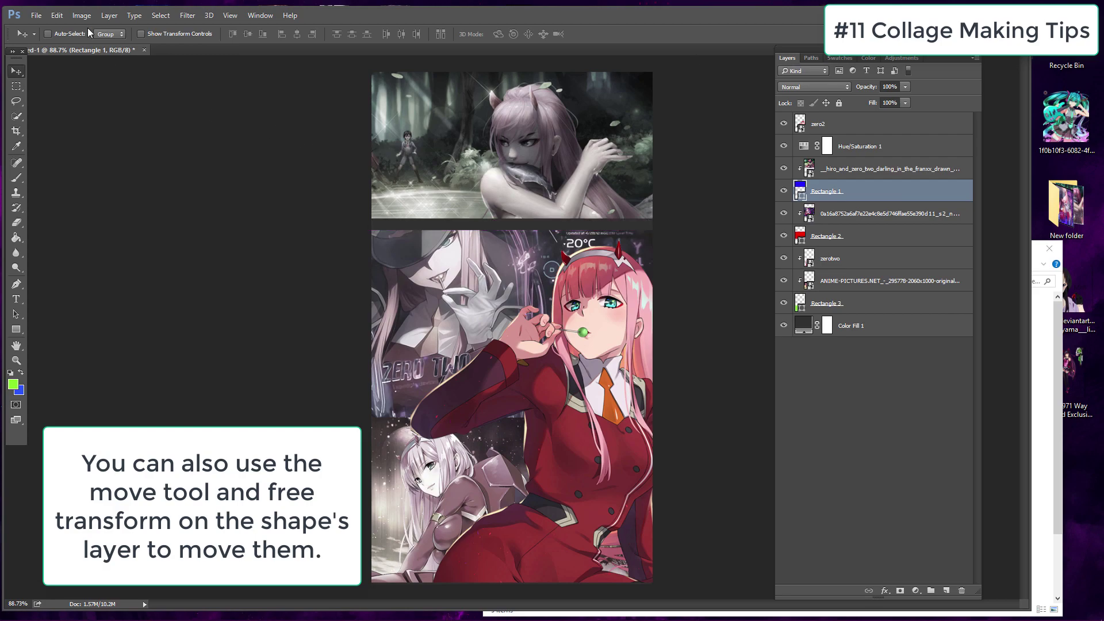
left_click(57, 15)
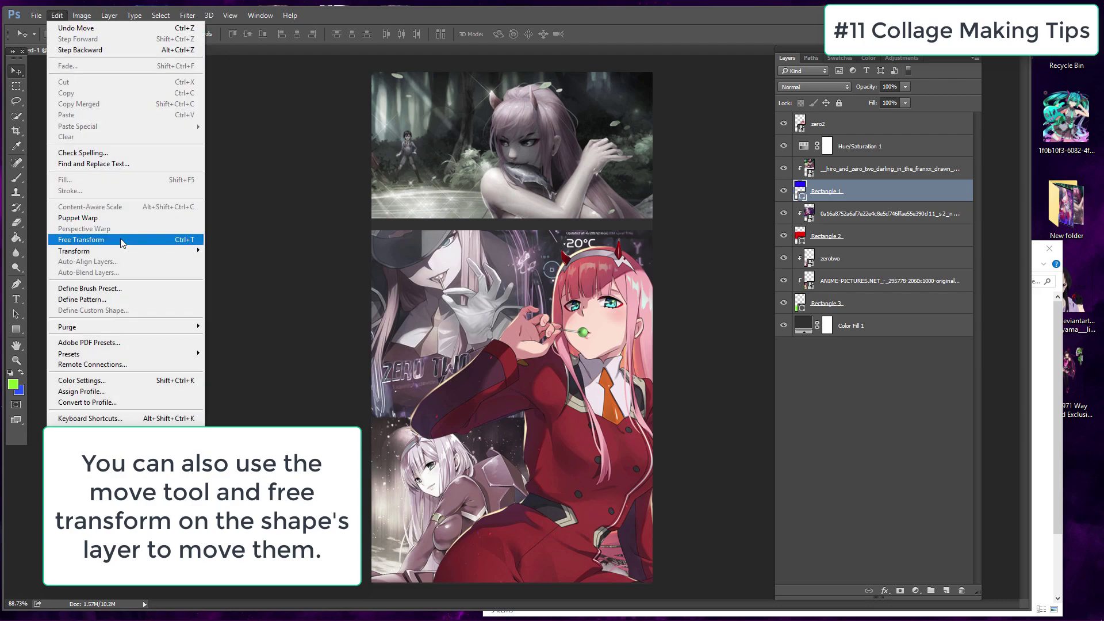
left_click(122, 240)
left_click_drag(708, 138, 707, 145)
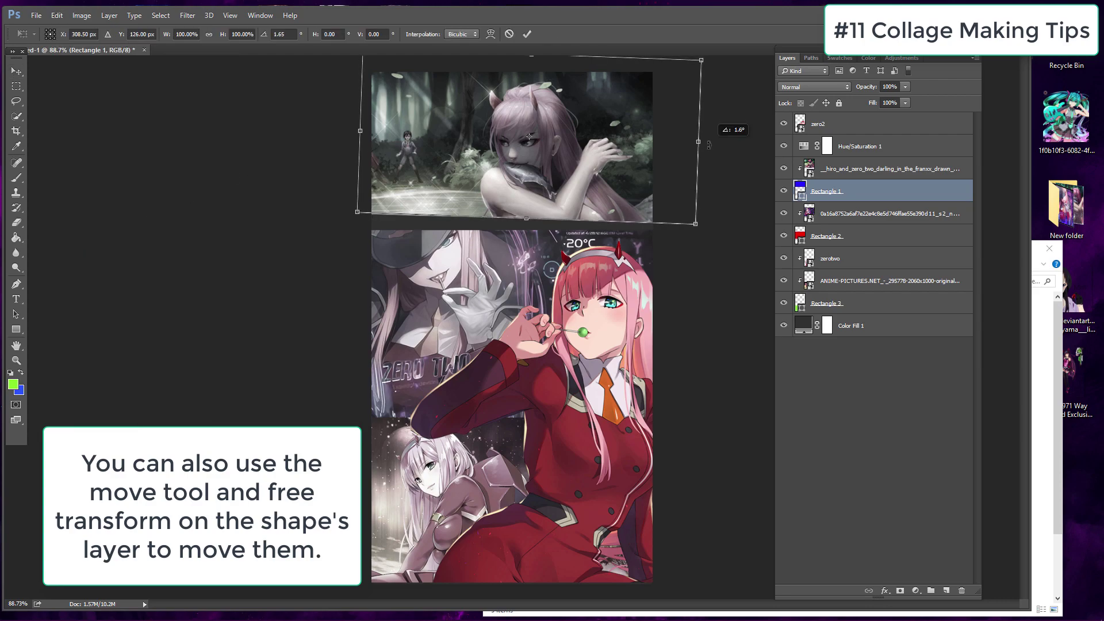
left_click_drag(617, 166, 470, 142)
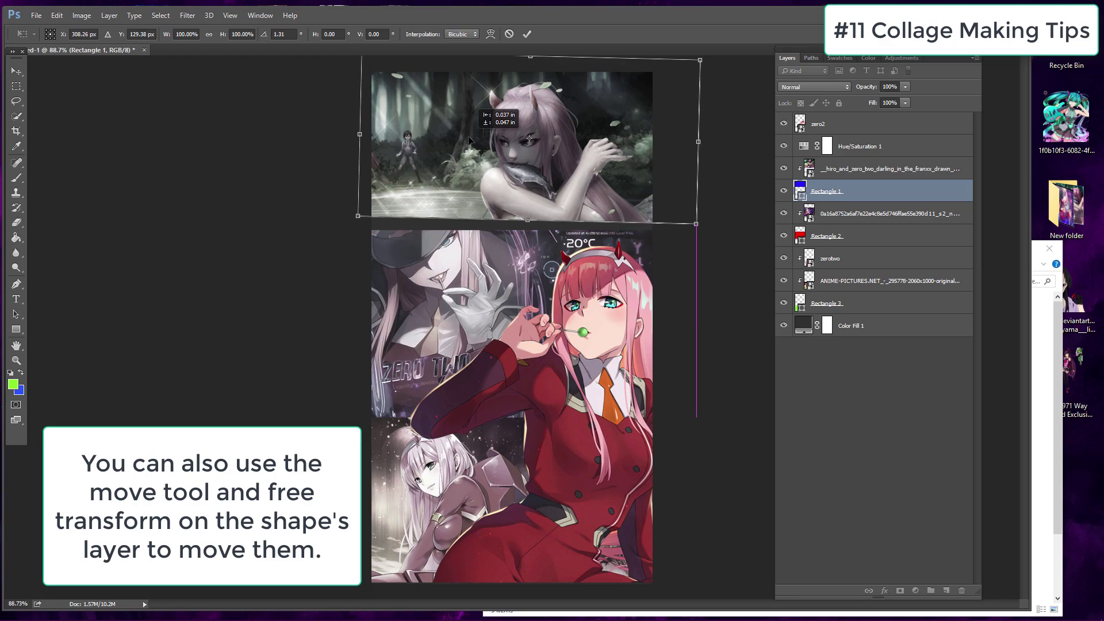
key("Return")
Free Transform Rectangle 3 and nudge the bottom panel slightly down.
left_click(826, 303)
left_click(57, 15)
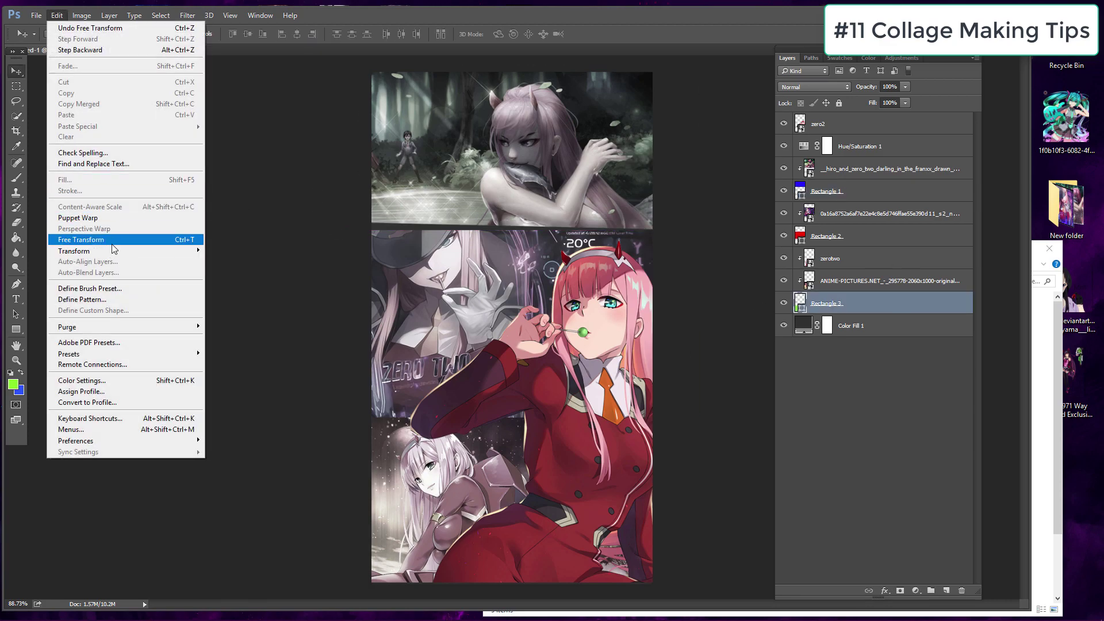
left_click(104, 237)
left_click_drag(366, 461, 366, 466)
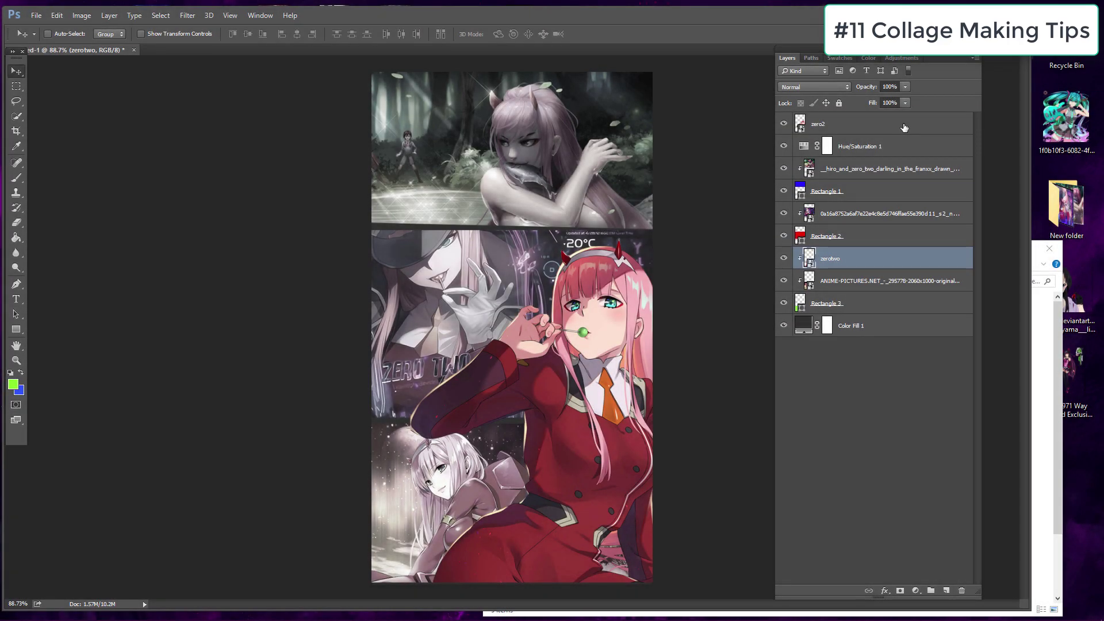
Duplicate the zero2 layer as zero2 copy.
left_click(904, 126)
right_click(904, 127)
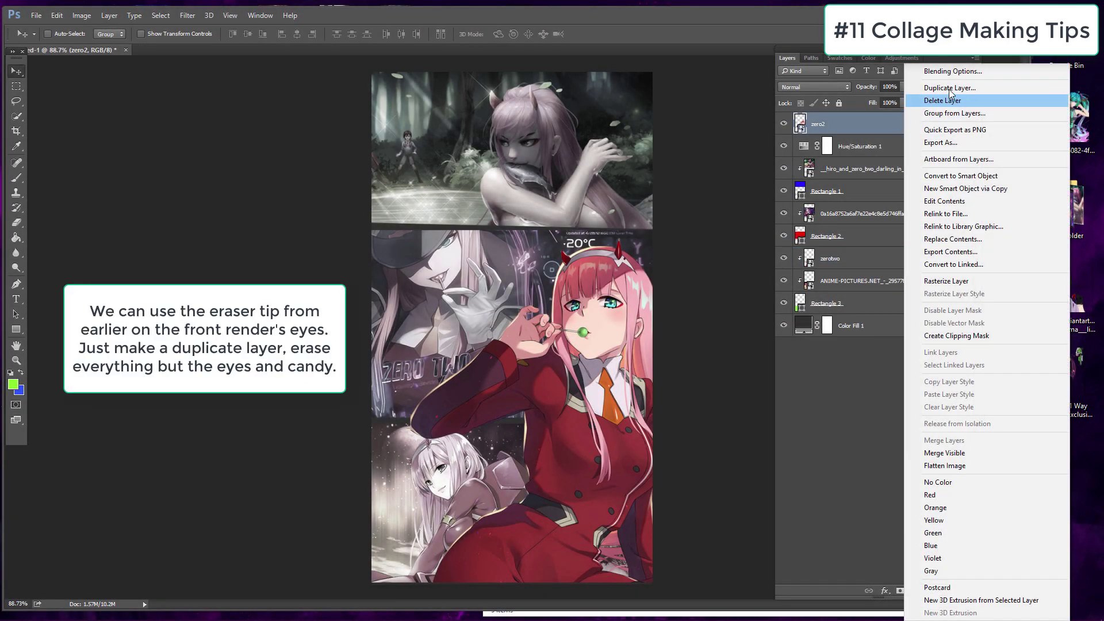
left_click(950, 88)
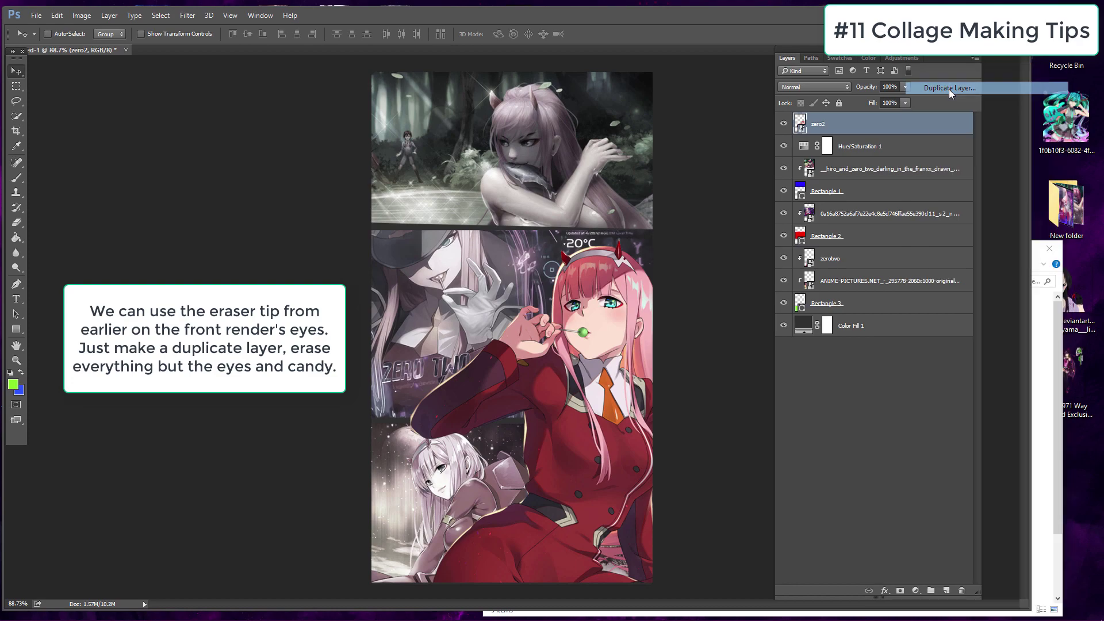
left_click(652, 189)
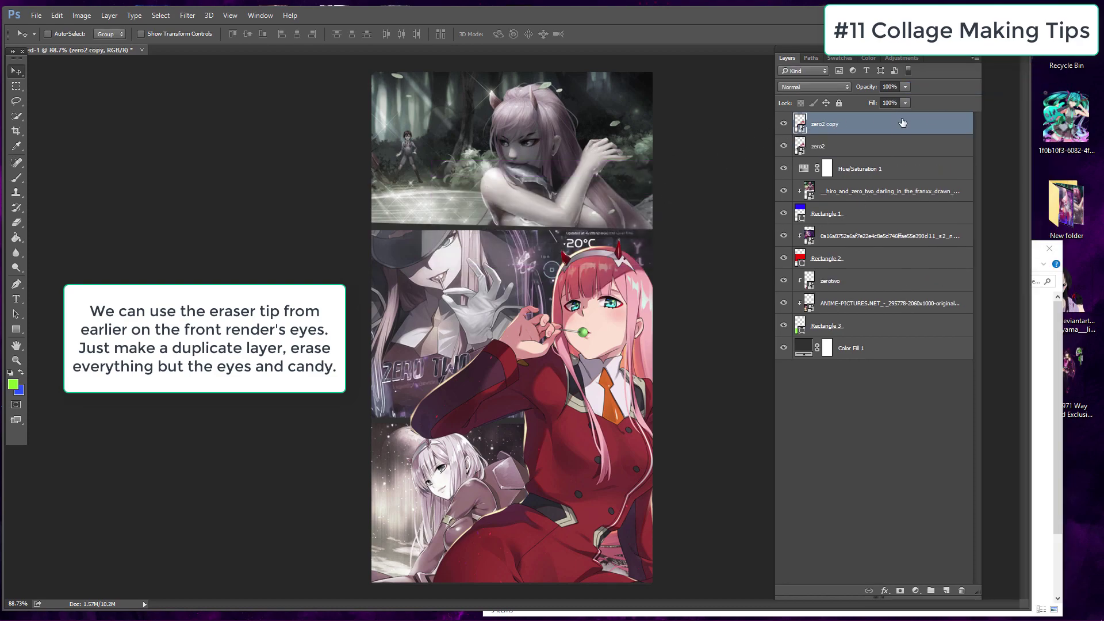
Erase the zero2 copy down to just the eyes and candy, using a smaller eraser.
left_click(18, 223)
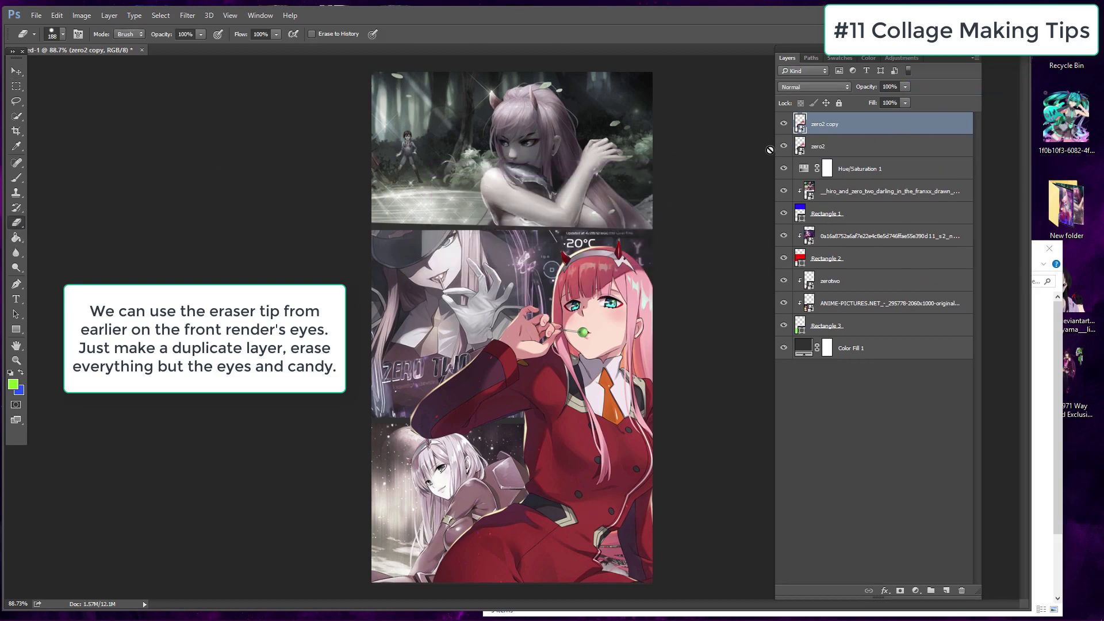
mouse_move(588, 347)
left_mouse_down()
mouse_move(690, 432)
mouse_move(510, 340)
mouse_move(651, 268)
mouse_move(635, 354)
left_mouse_up()
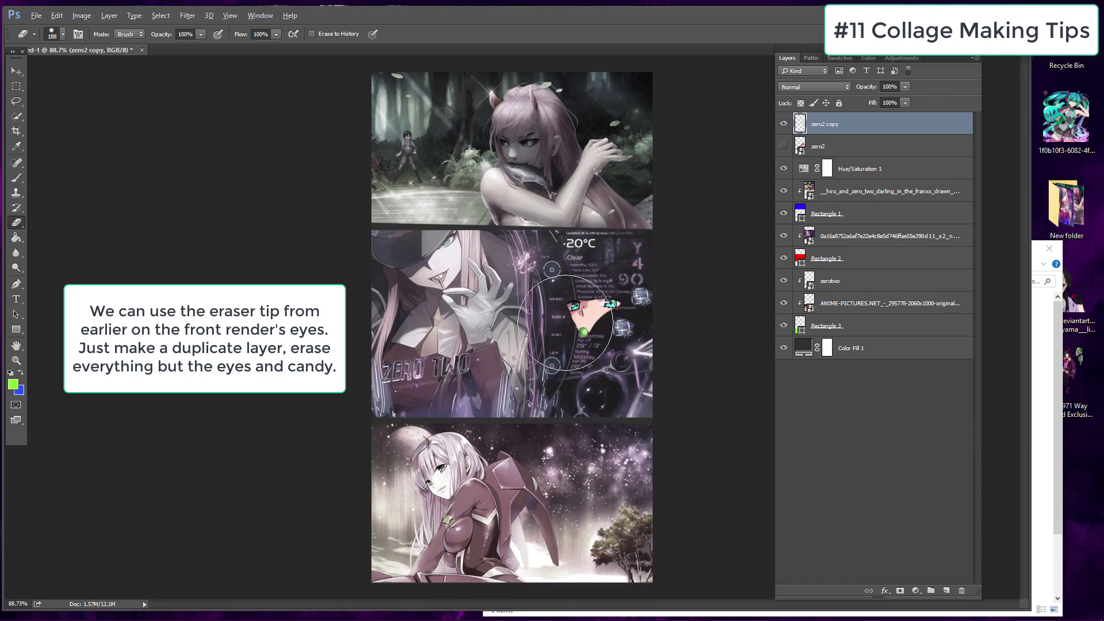
scroll(562, 318, "up", 4)
left_click(62, 34)
double_click(30, 115)
mouse_move(655, 253)
left_mouse_down()
mouse_move(656, 380)
mouse_move(598, 322)
mouse_move(638, 299)
left_mouse_up()
key("v")
scroll(295, 225, "down", 3)
scroll(295, 226, "down", 1)
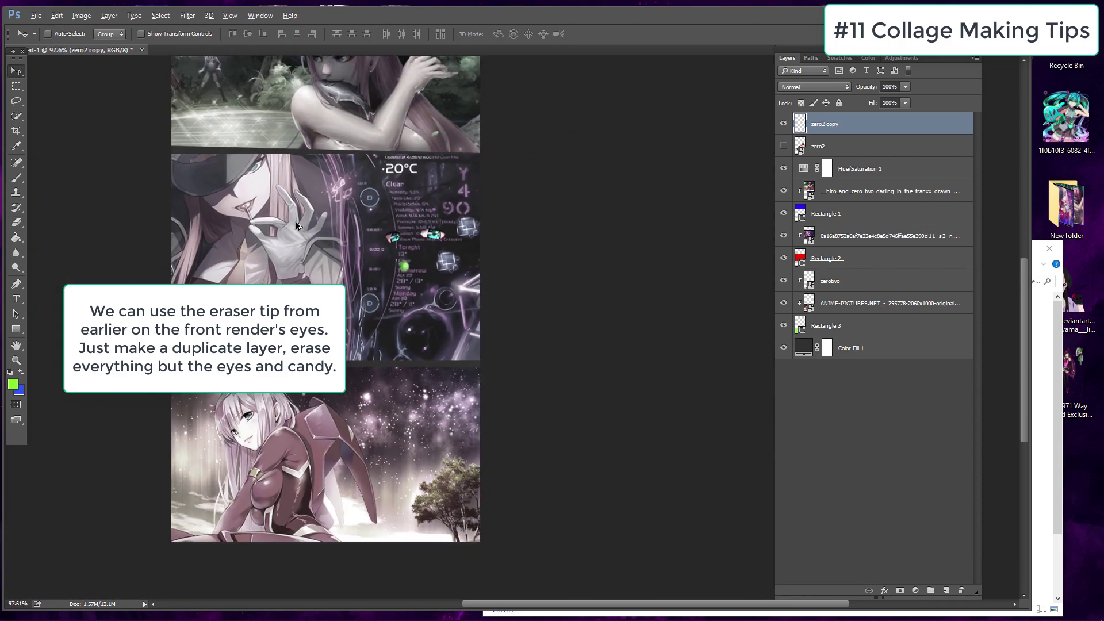
Show zero2 again and give it a near-black #0a0a0a Color Overlay in Color mode.
left_click(784, 147)
left_click(883, 151)
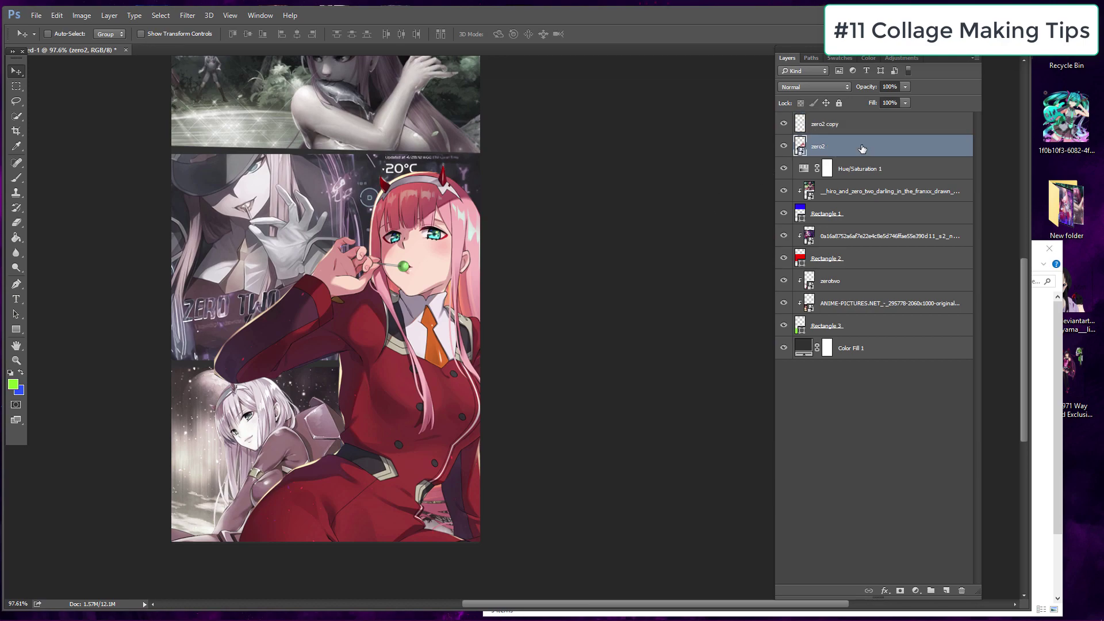
right_click(861, 147)
left_click(929, 73)
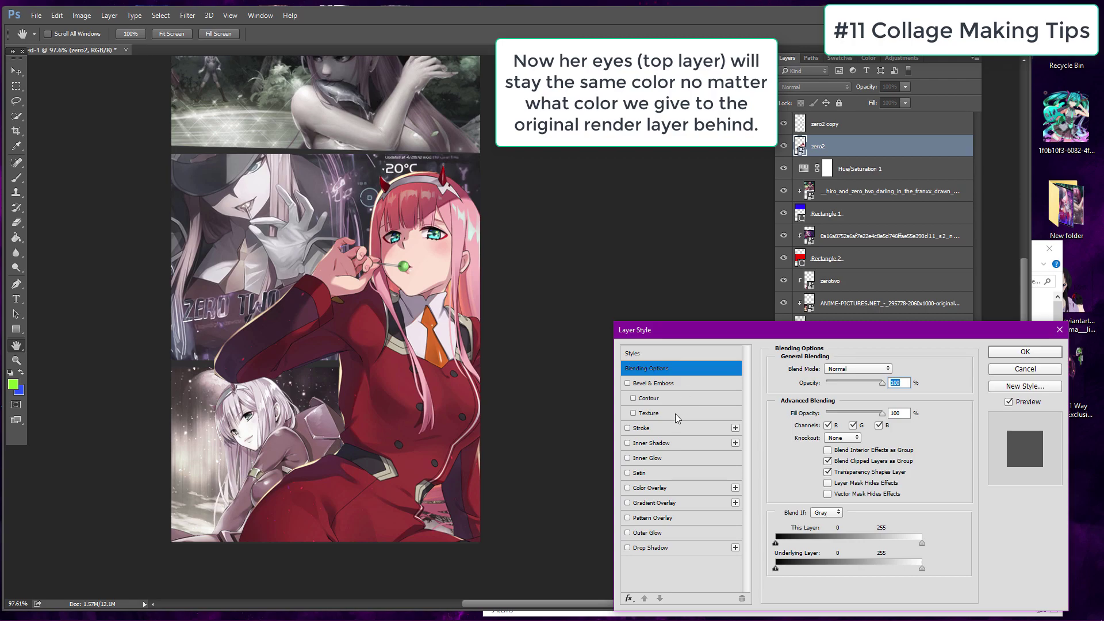
left_click(652, 488)
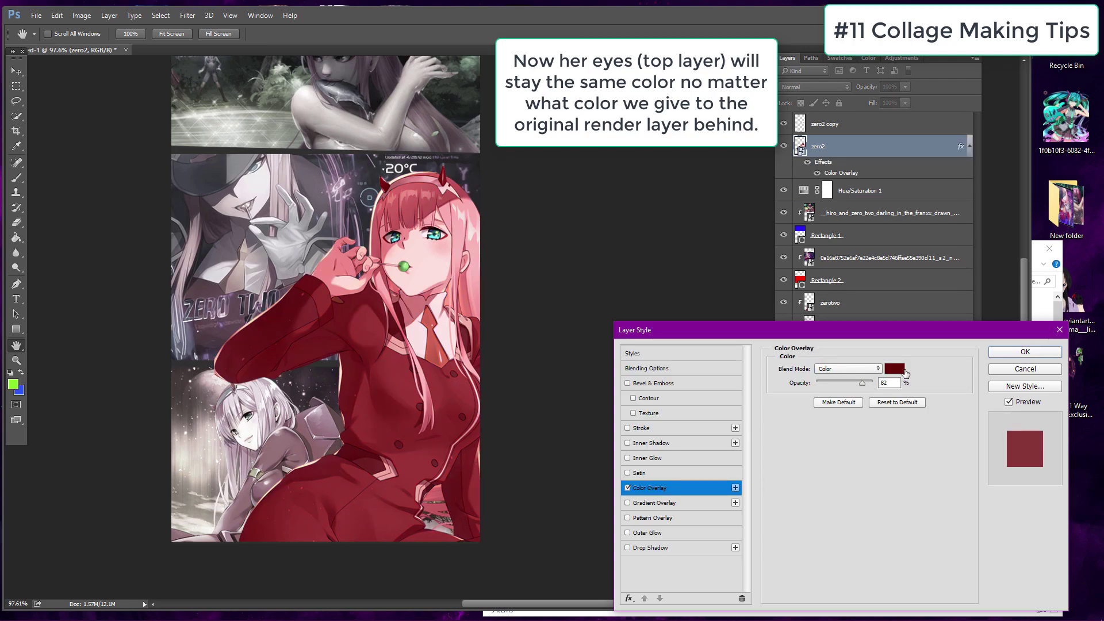
left_click(895, 368)
left_click(613, 340)
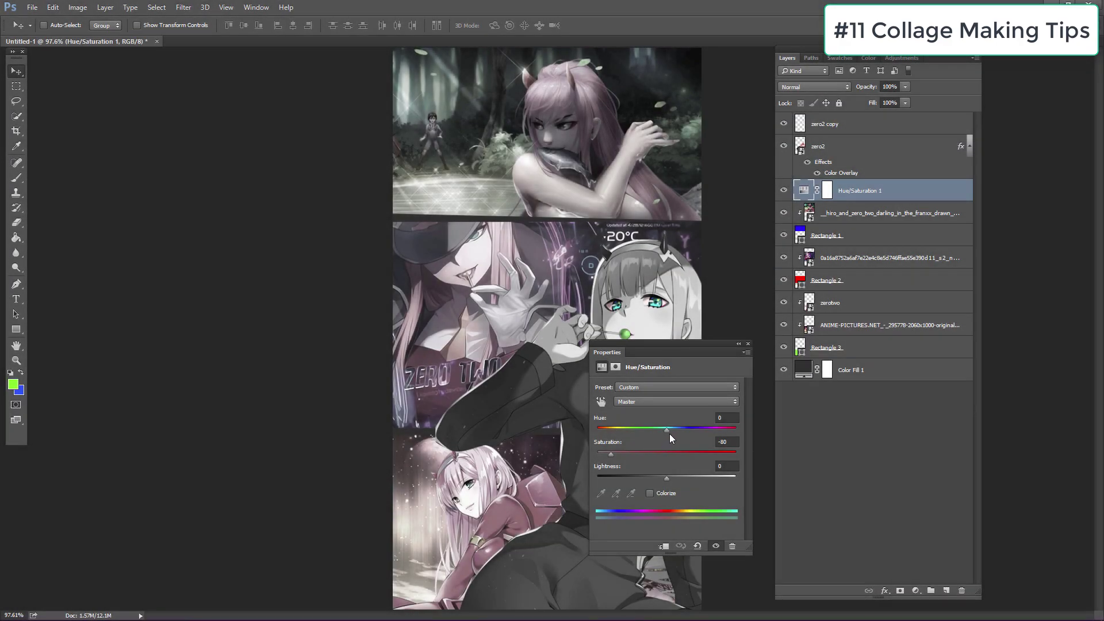
Colorize Hue/Saturation 1 to a reddish-pink tint at Hue 0, Saturation 25.
left_click_drag(672, 428, 598, 432)
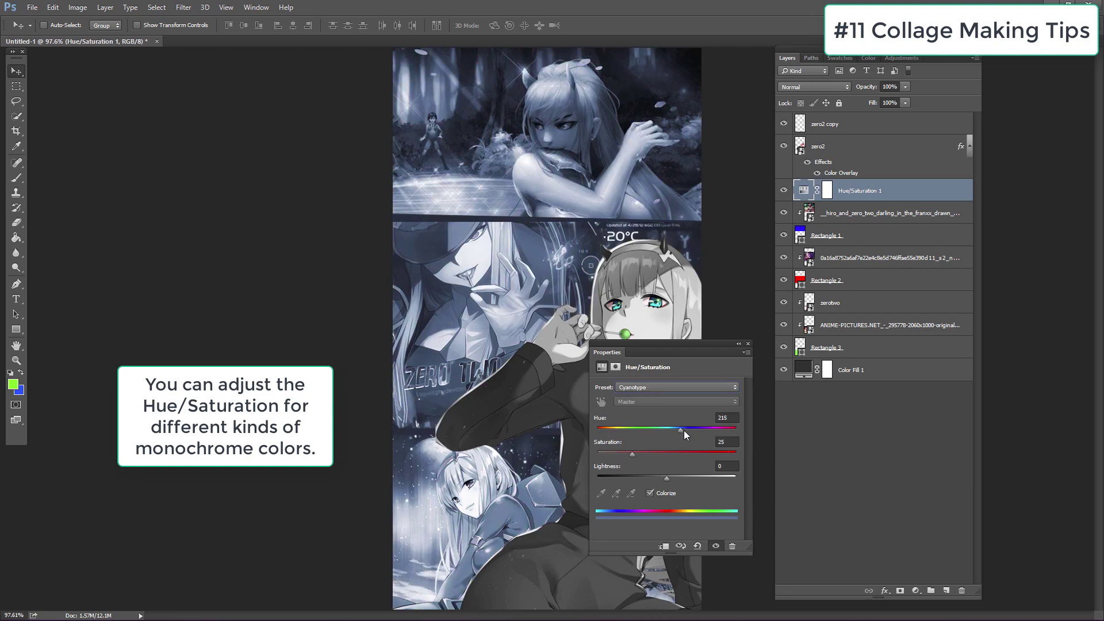
left_click_drag(684, 429, 595, 429)
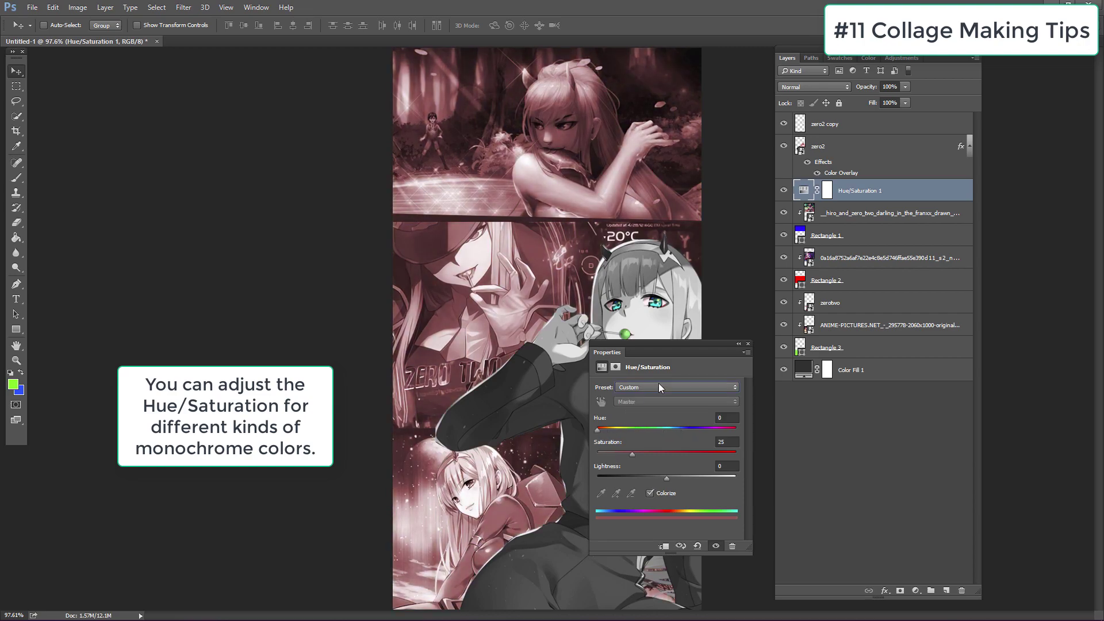
left_click(749, 344)
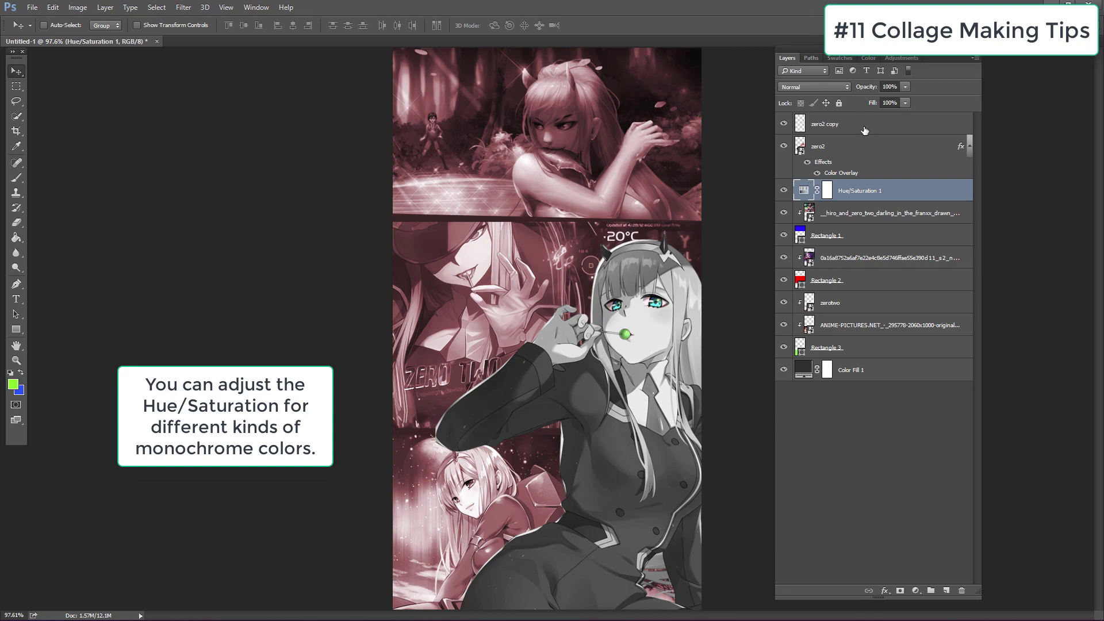
left_click(864, 126)
left_click(16, 222)
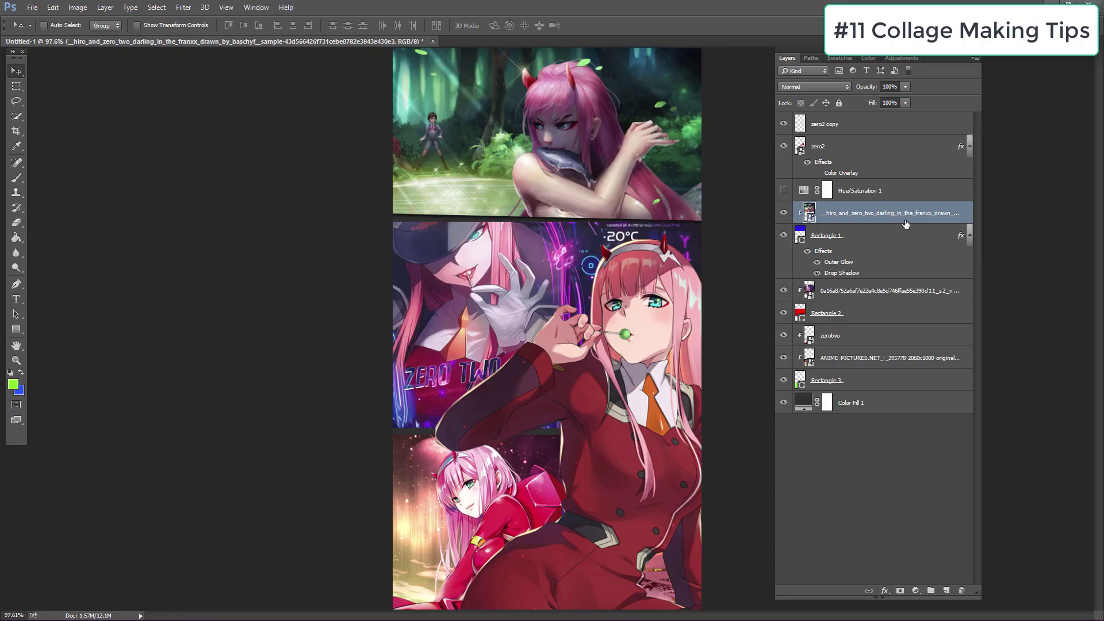
Duplicate the top panel's forest image layer.
right_click(899, 219)
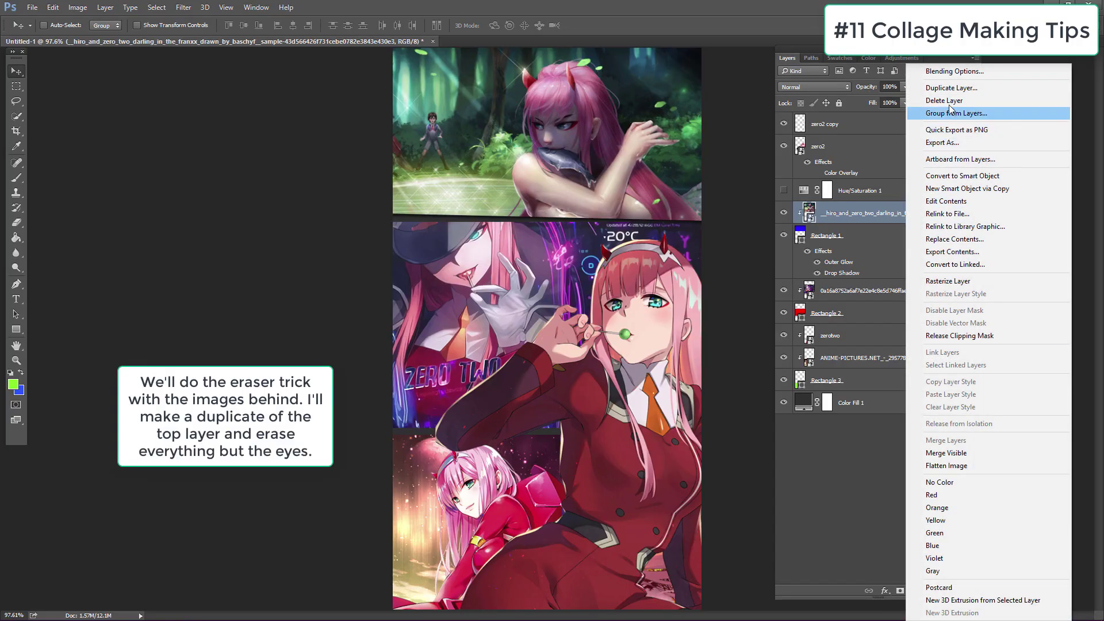
left_click(951, 87)
key("Return")
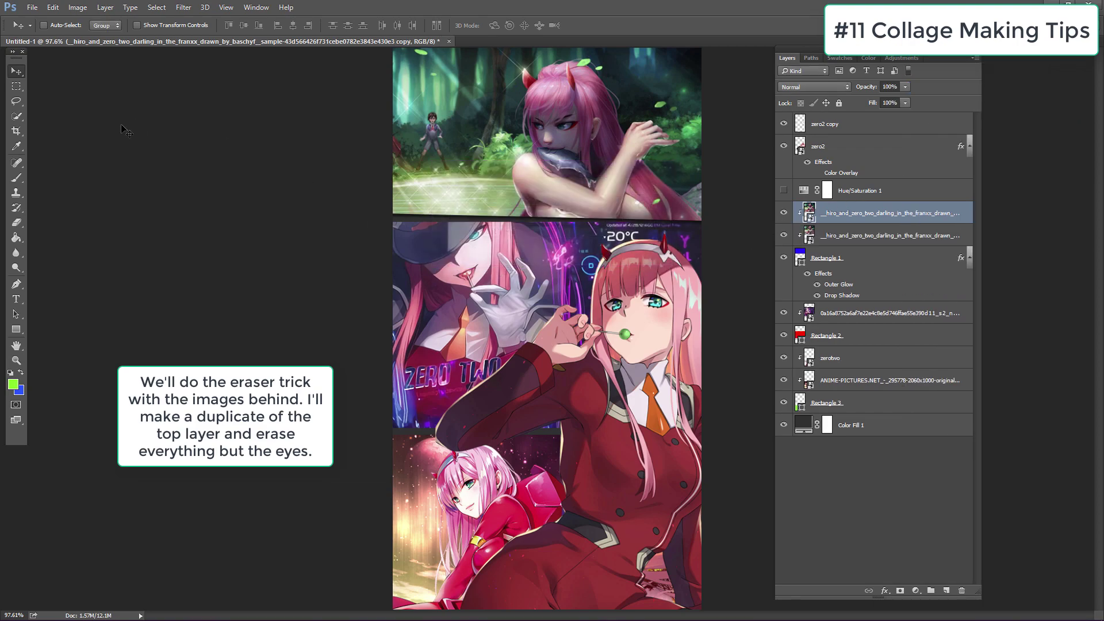
Erase the copy down to the character's eyes with a size-35 eraser, then show the original again.
left_click(16, 225)
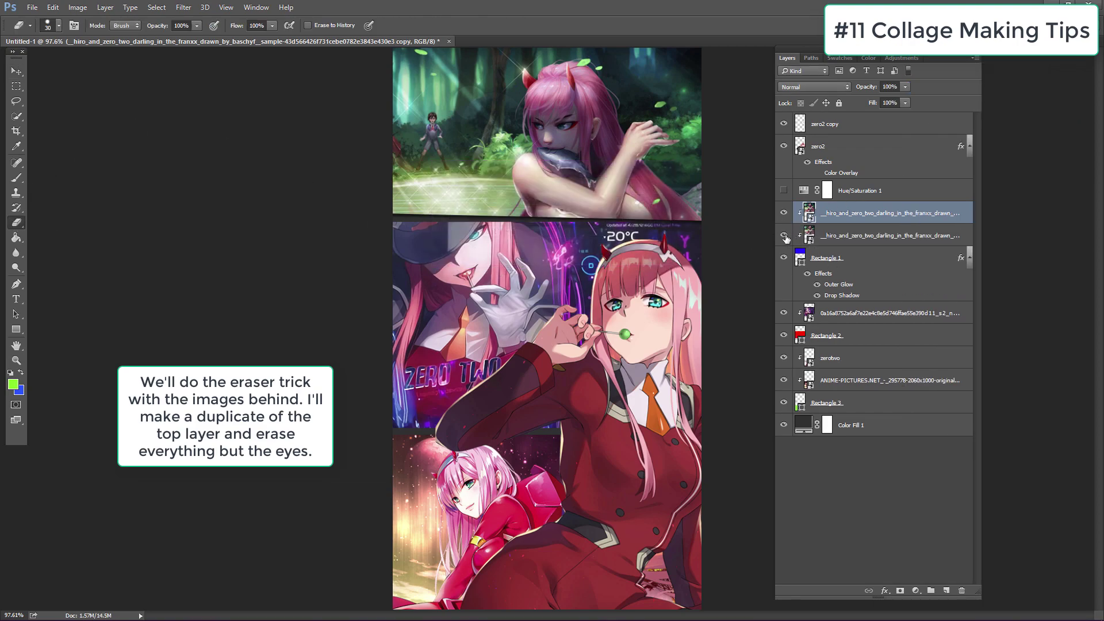
left_click(425, 123)
mouse_move(471, 138)
left_mouse_down()
mouse_move(581, 138)
mouse_move(553, 193)
mouse_move(571, 93)
left_mouse_up()
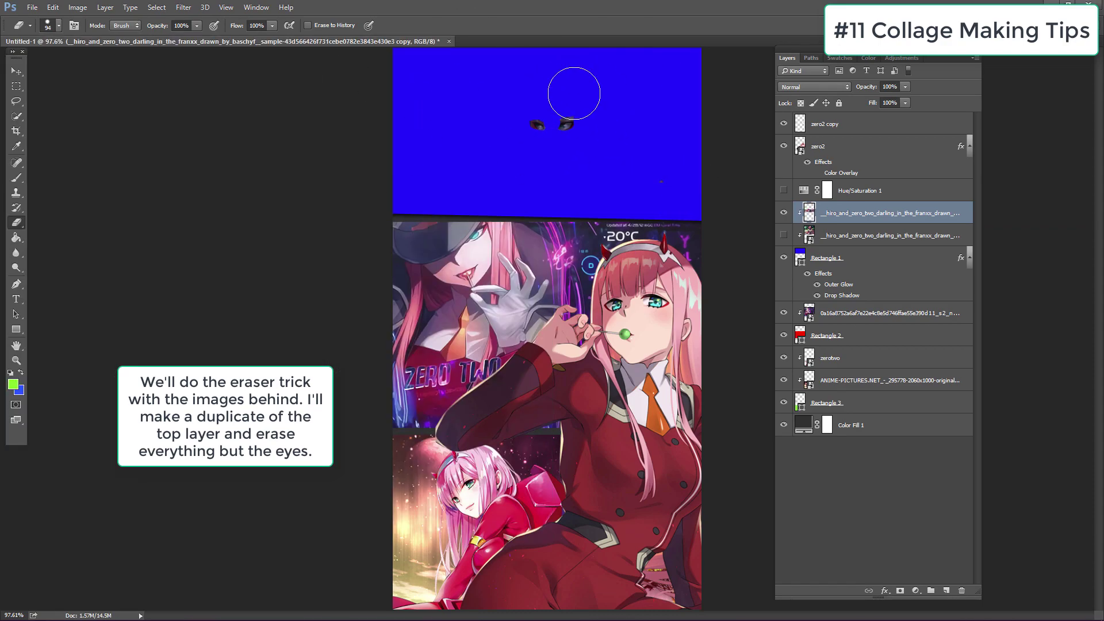
type("35")
key("Return")
left_click(16, 72)
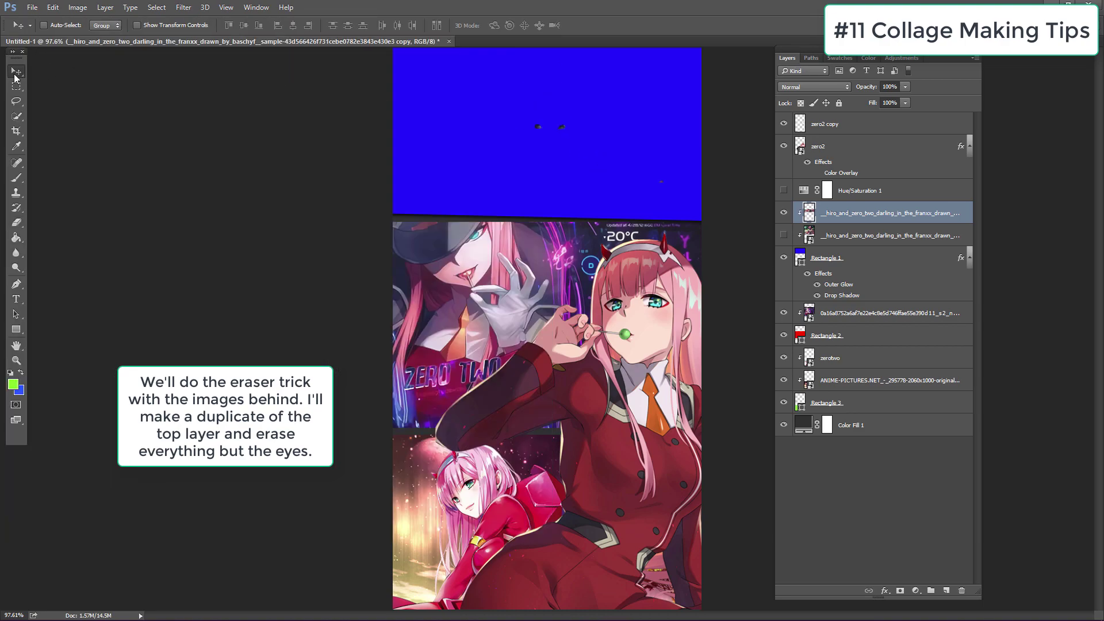
left_click(783, 235)
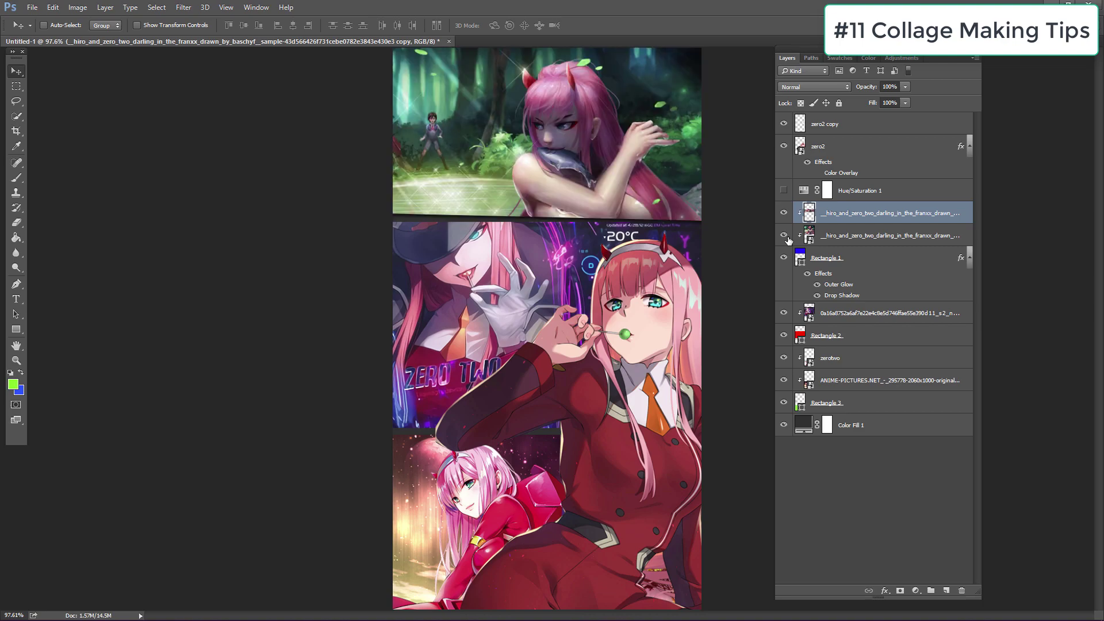
Add a dark red #230202 Color Overlay in Color mode to the original forest layer.
right_click(884, 240)
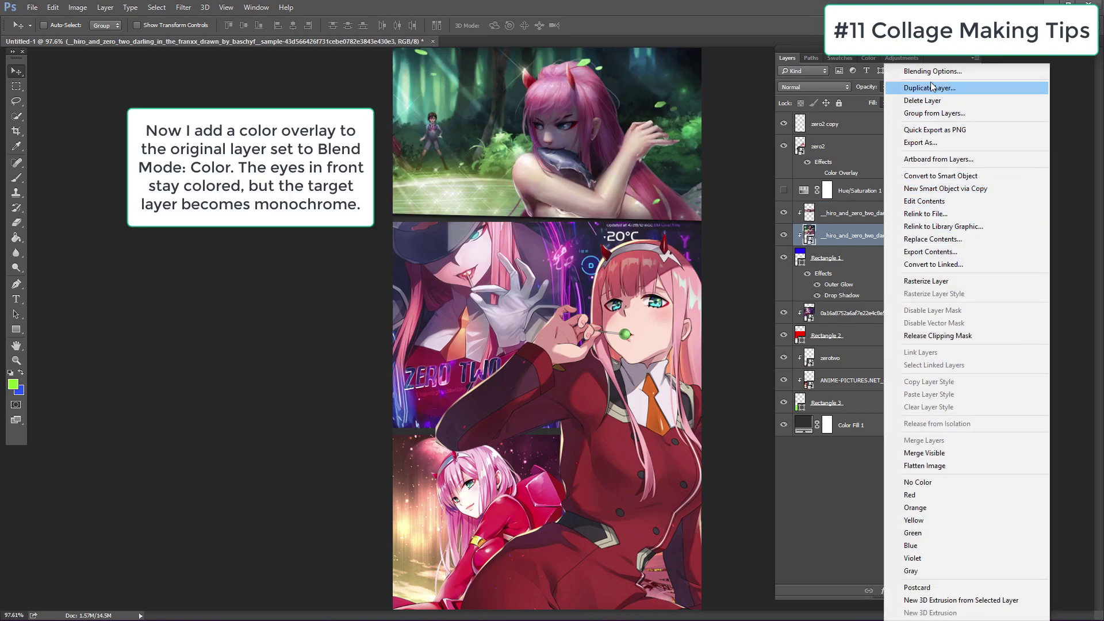
left_click(925, 70)
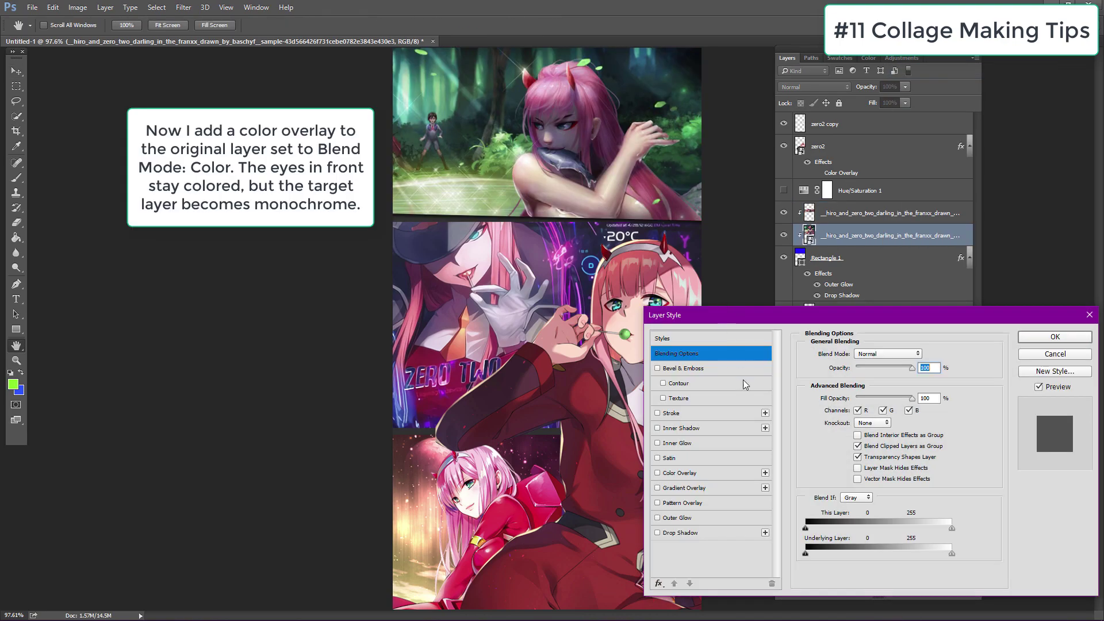
left_click(716, 475)
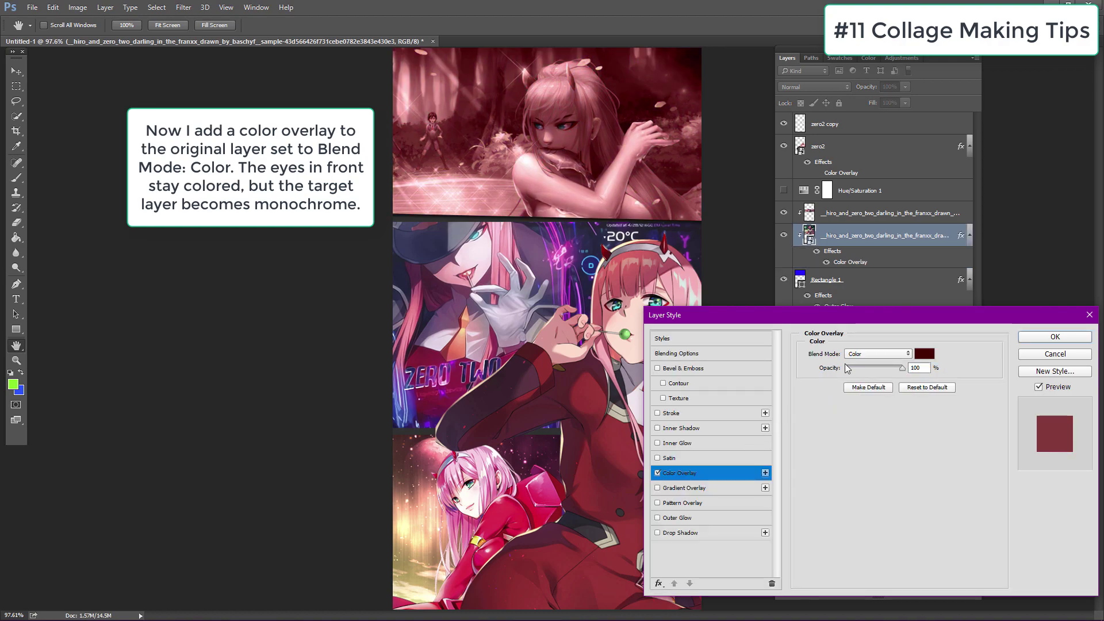
left_click(922, 354)
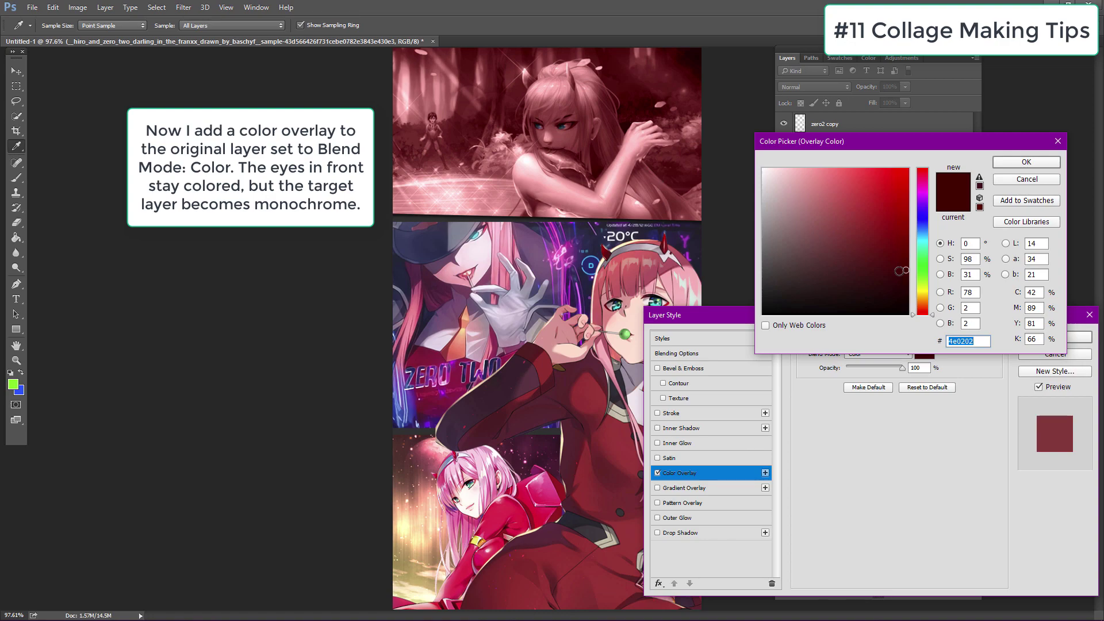
left_click_drag(903, 260, 907, 295)
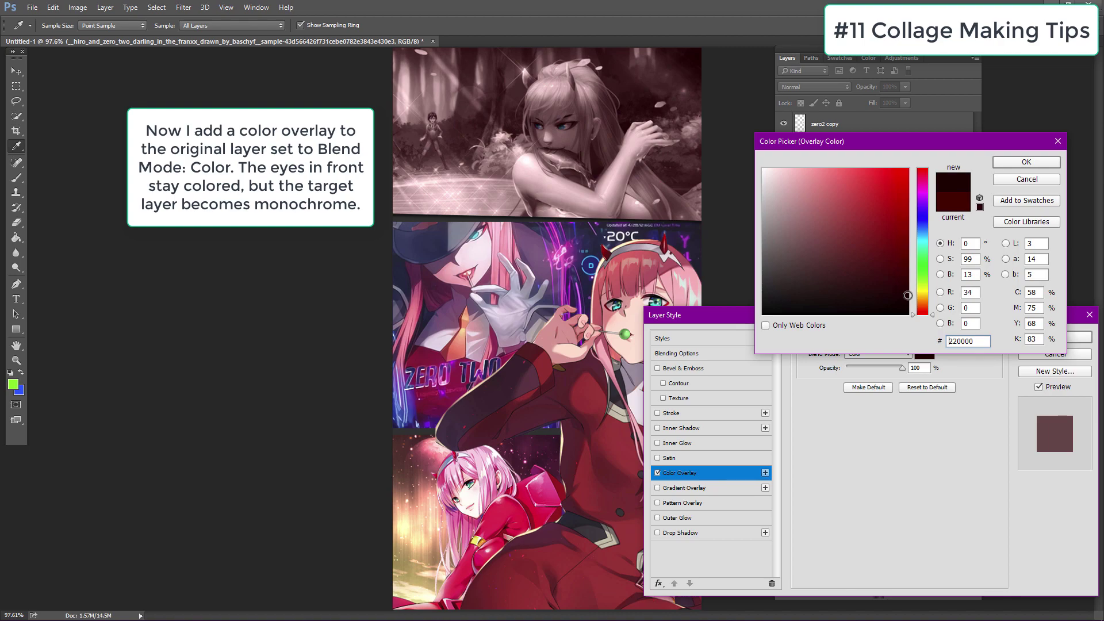
left_click(1027, 163)
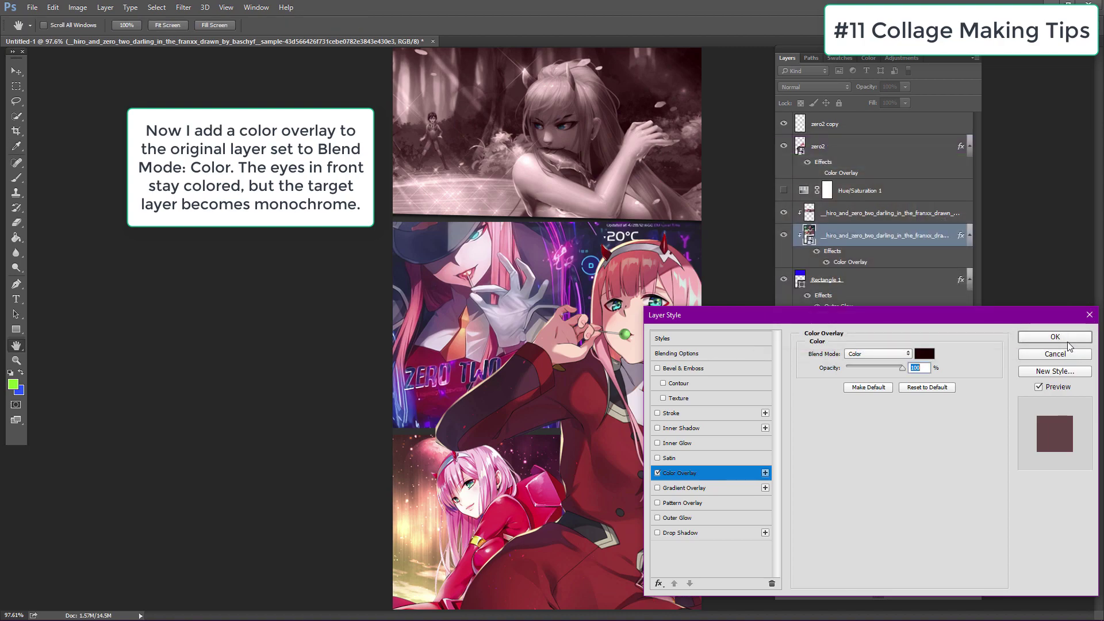
left_click(1055, 338)
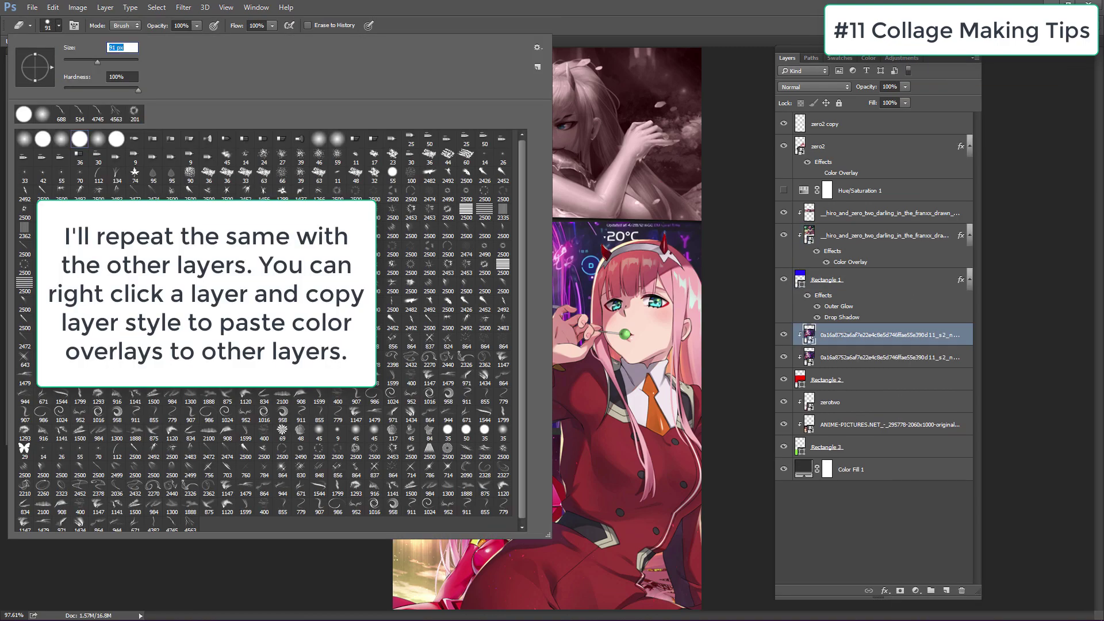
Erase around the eyes on the bottom panel copy so only the eyes keep their colour.
key("Return")
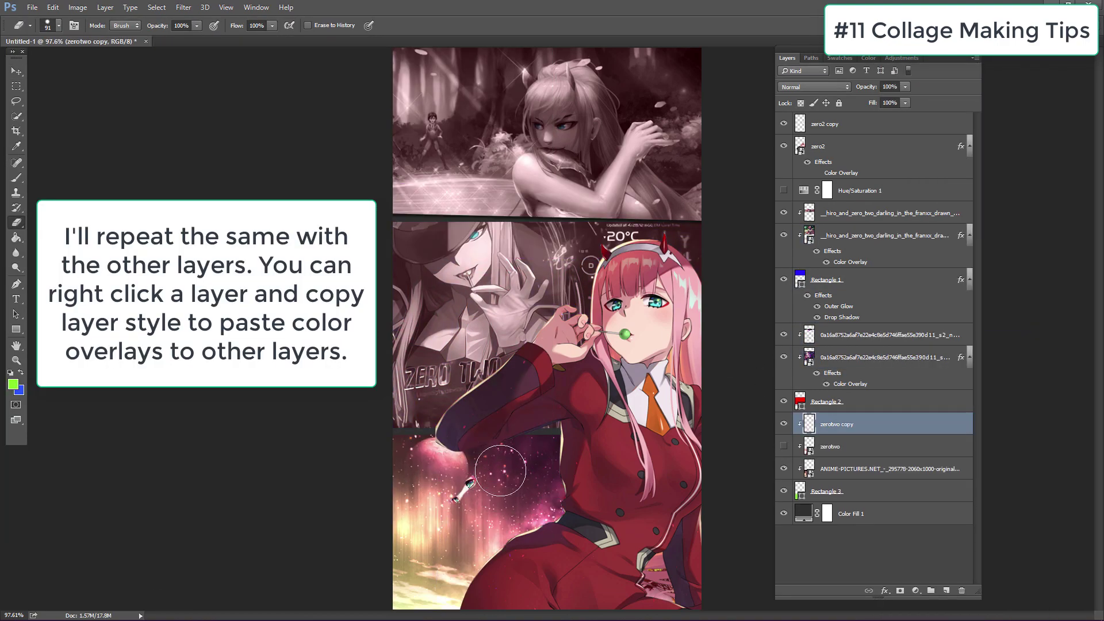
scroll(494, 498, "up", 5)
key("bracketleft")
key("bracketleft")
key("bracketleft")
key("bracketleft")
key("bracketleft")
key("bracketleft")
key("bracketleft")
key("bracketleft")
left_click_drag(464, 491, 460, 495)
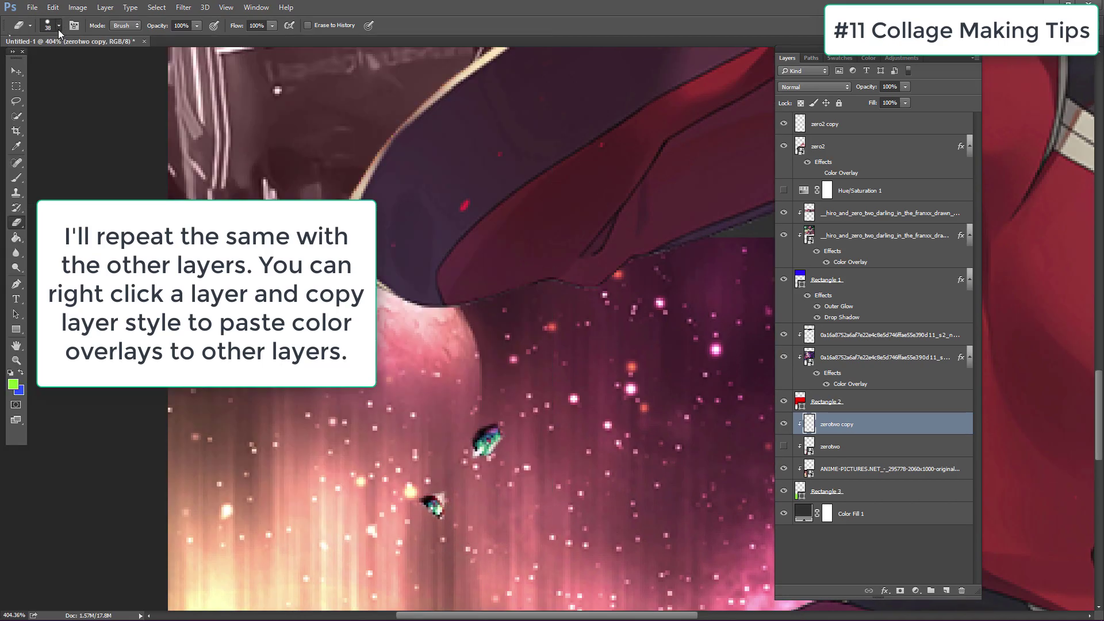
key("v")
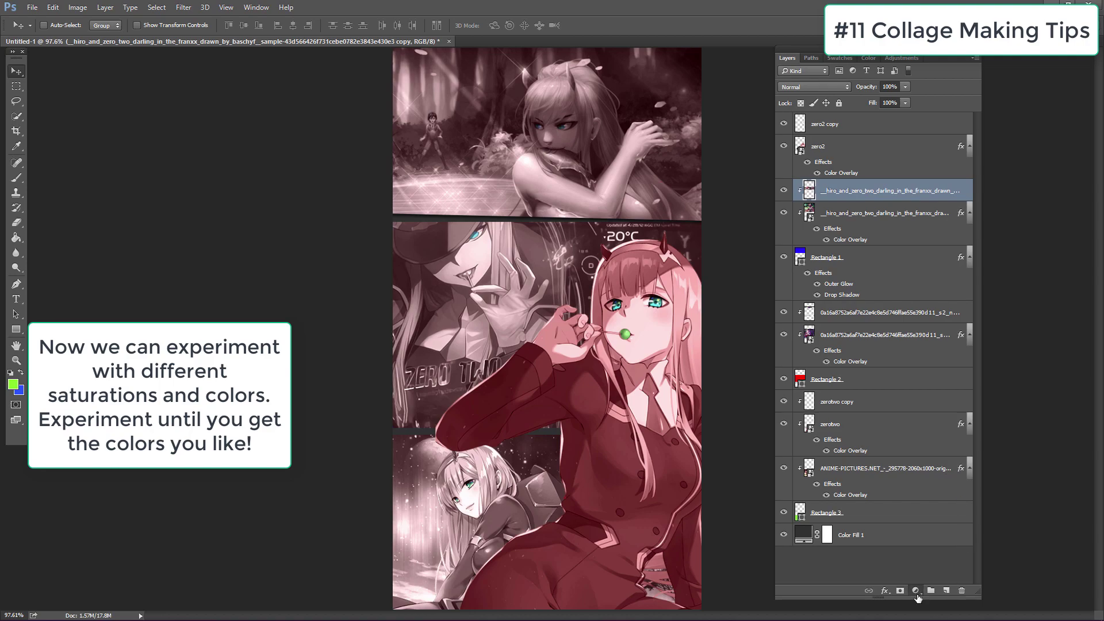
Add a Hue/Saturation adjustment layer with Saturation raised to +53.
left_click(916, 590)
left_click(953, 455)
left_click_drag(666, 452, 700, 453)
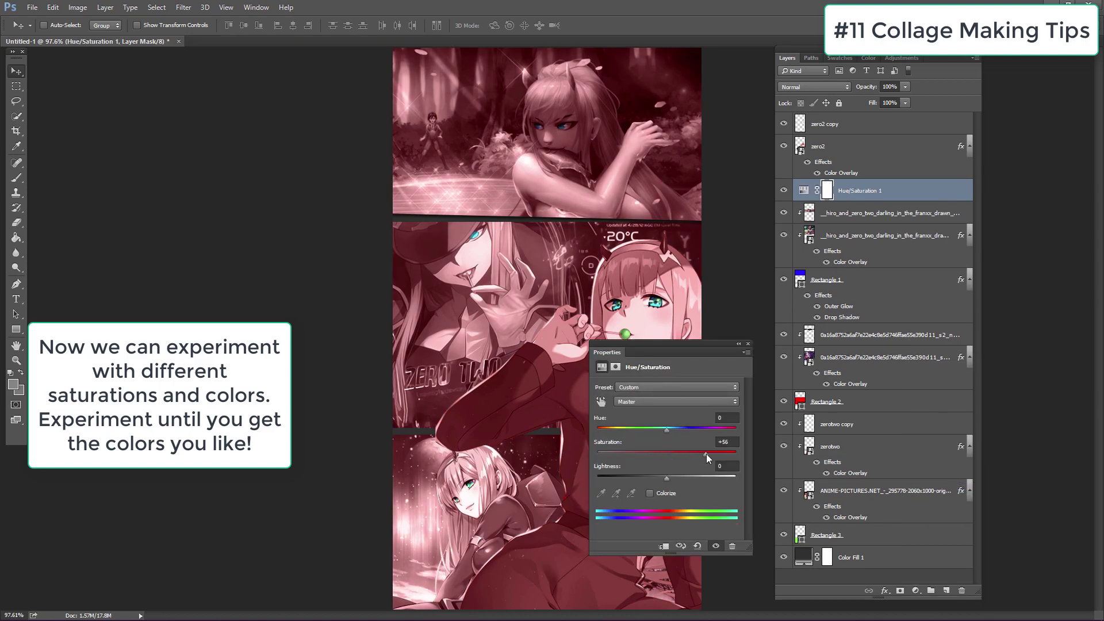
left_click(747, 344)
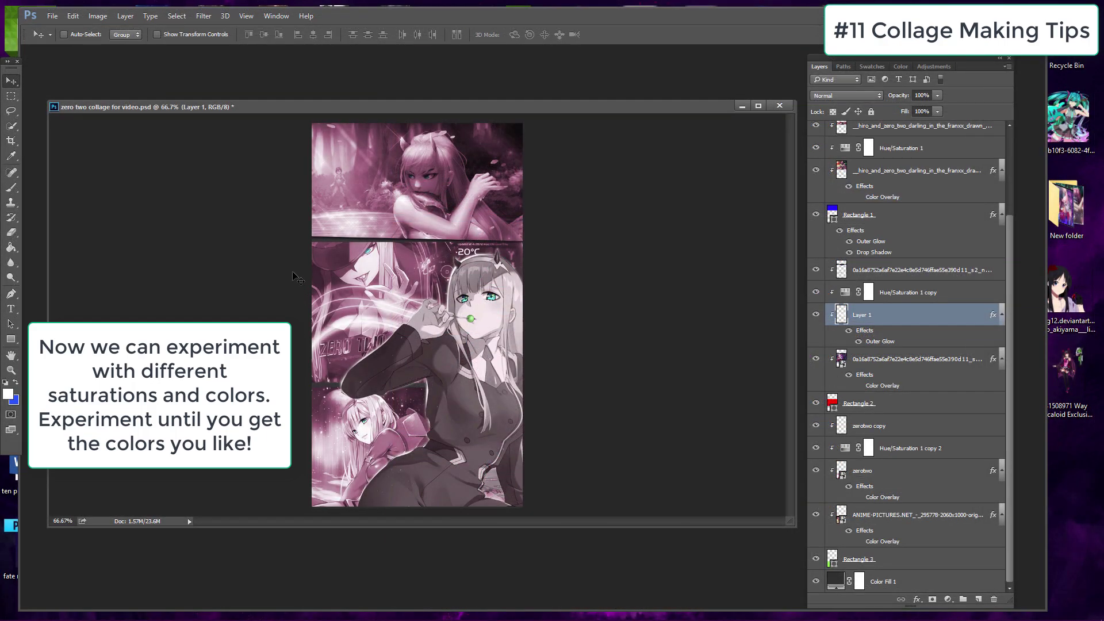